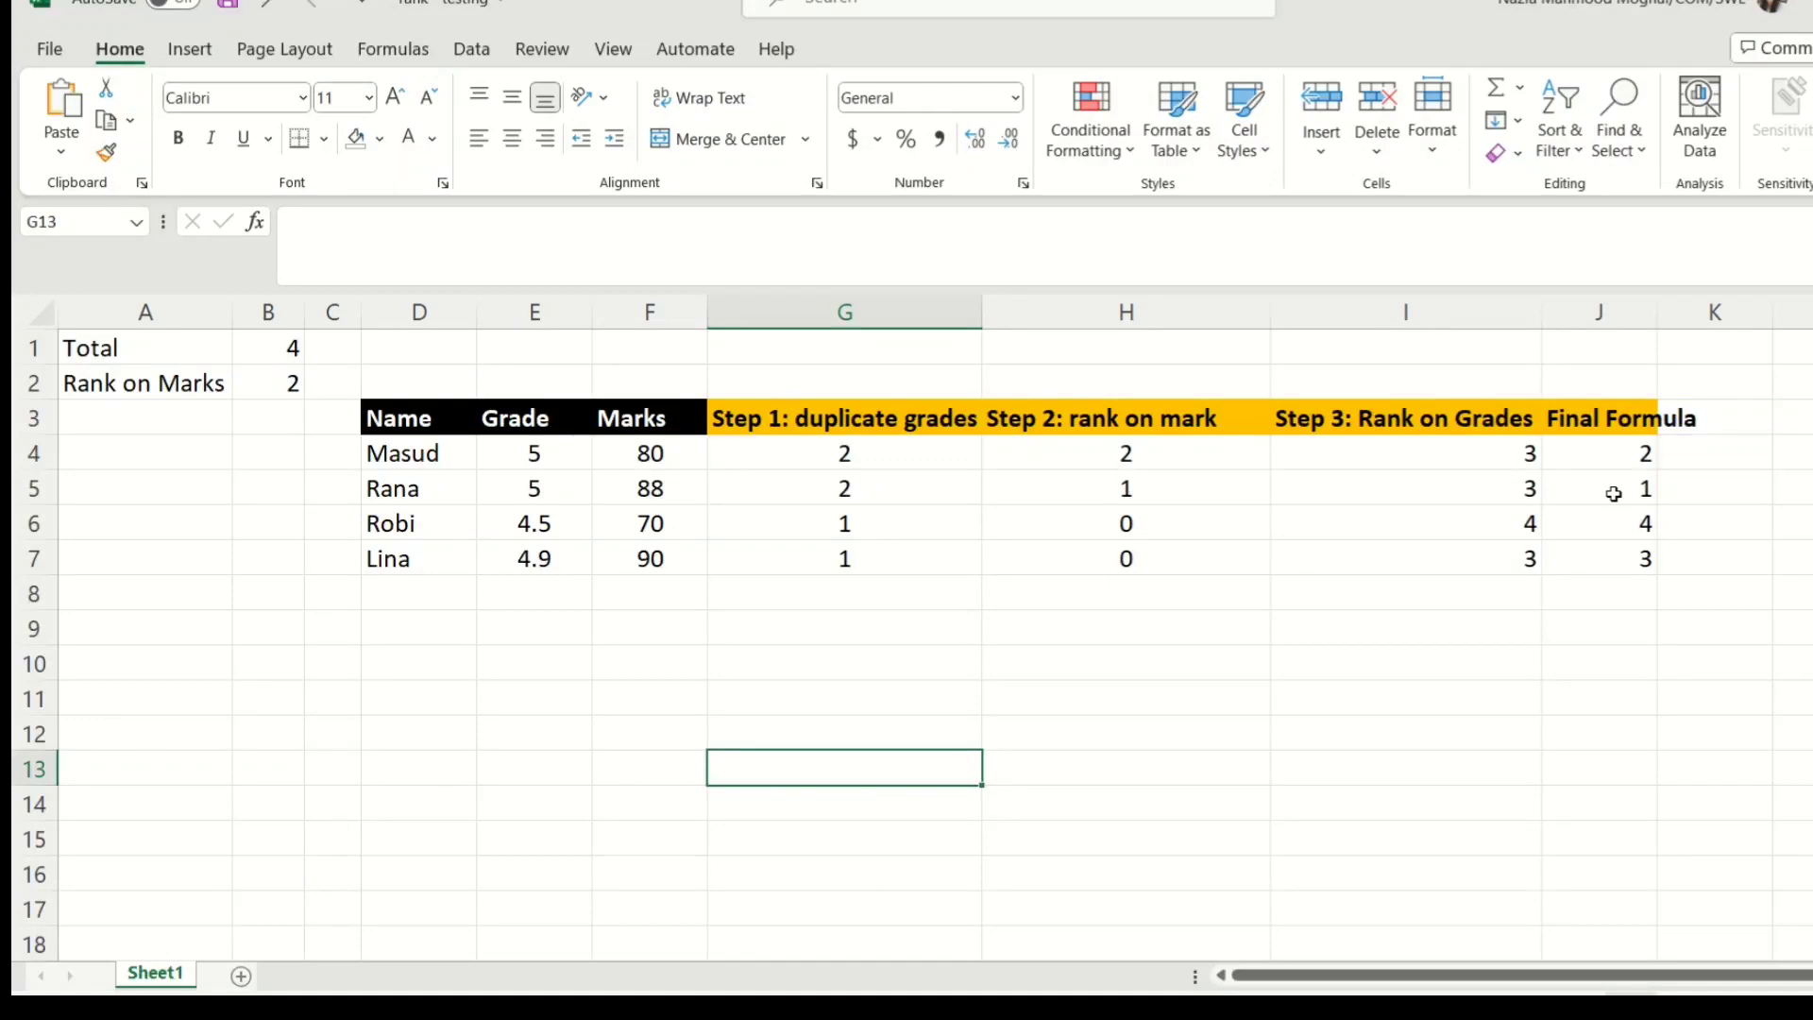
# Step: Review the ranking question and the Name, Grade and Marks table, noting the Masud and Rana rows
pyautogui.hotkey('alt', 'Tab')
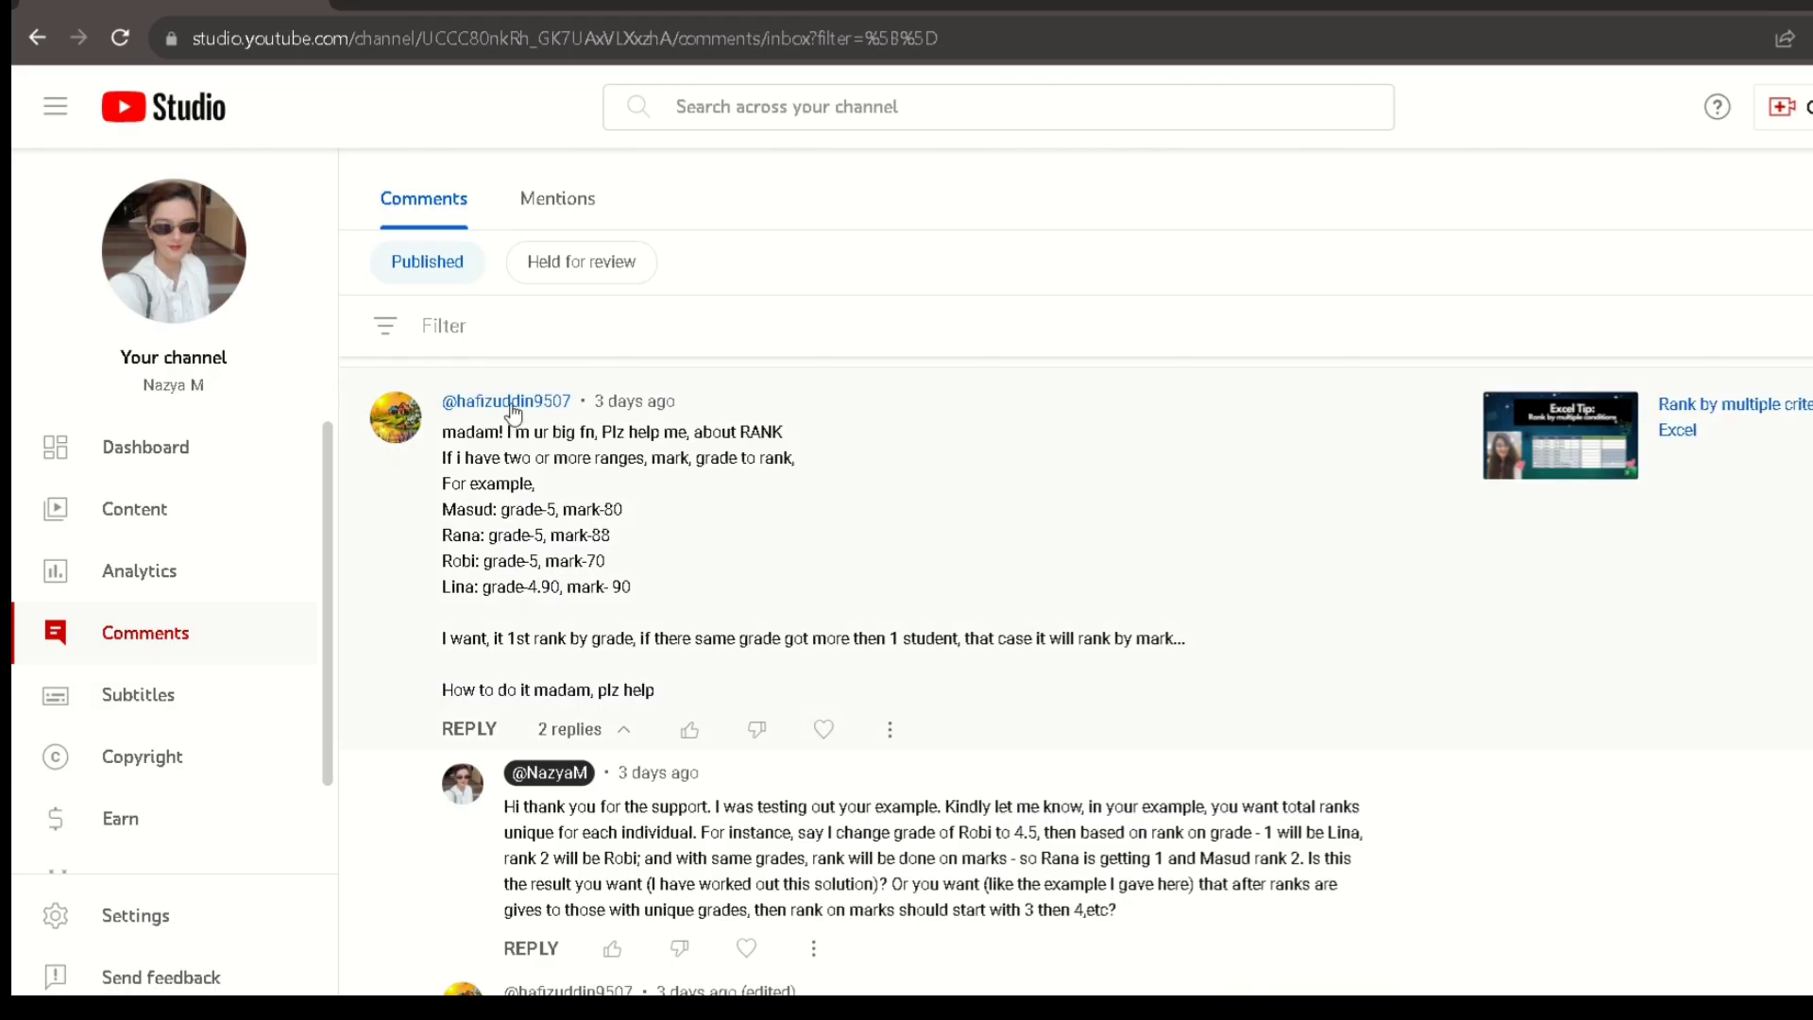
pyautogui.hotkey('alt', 'Tab')
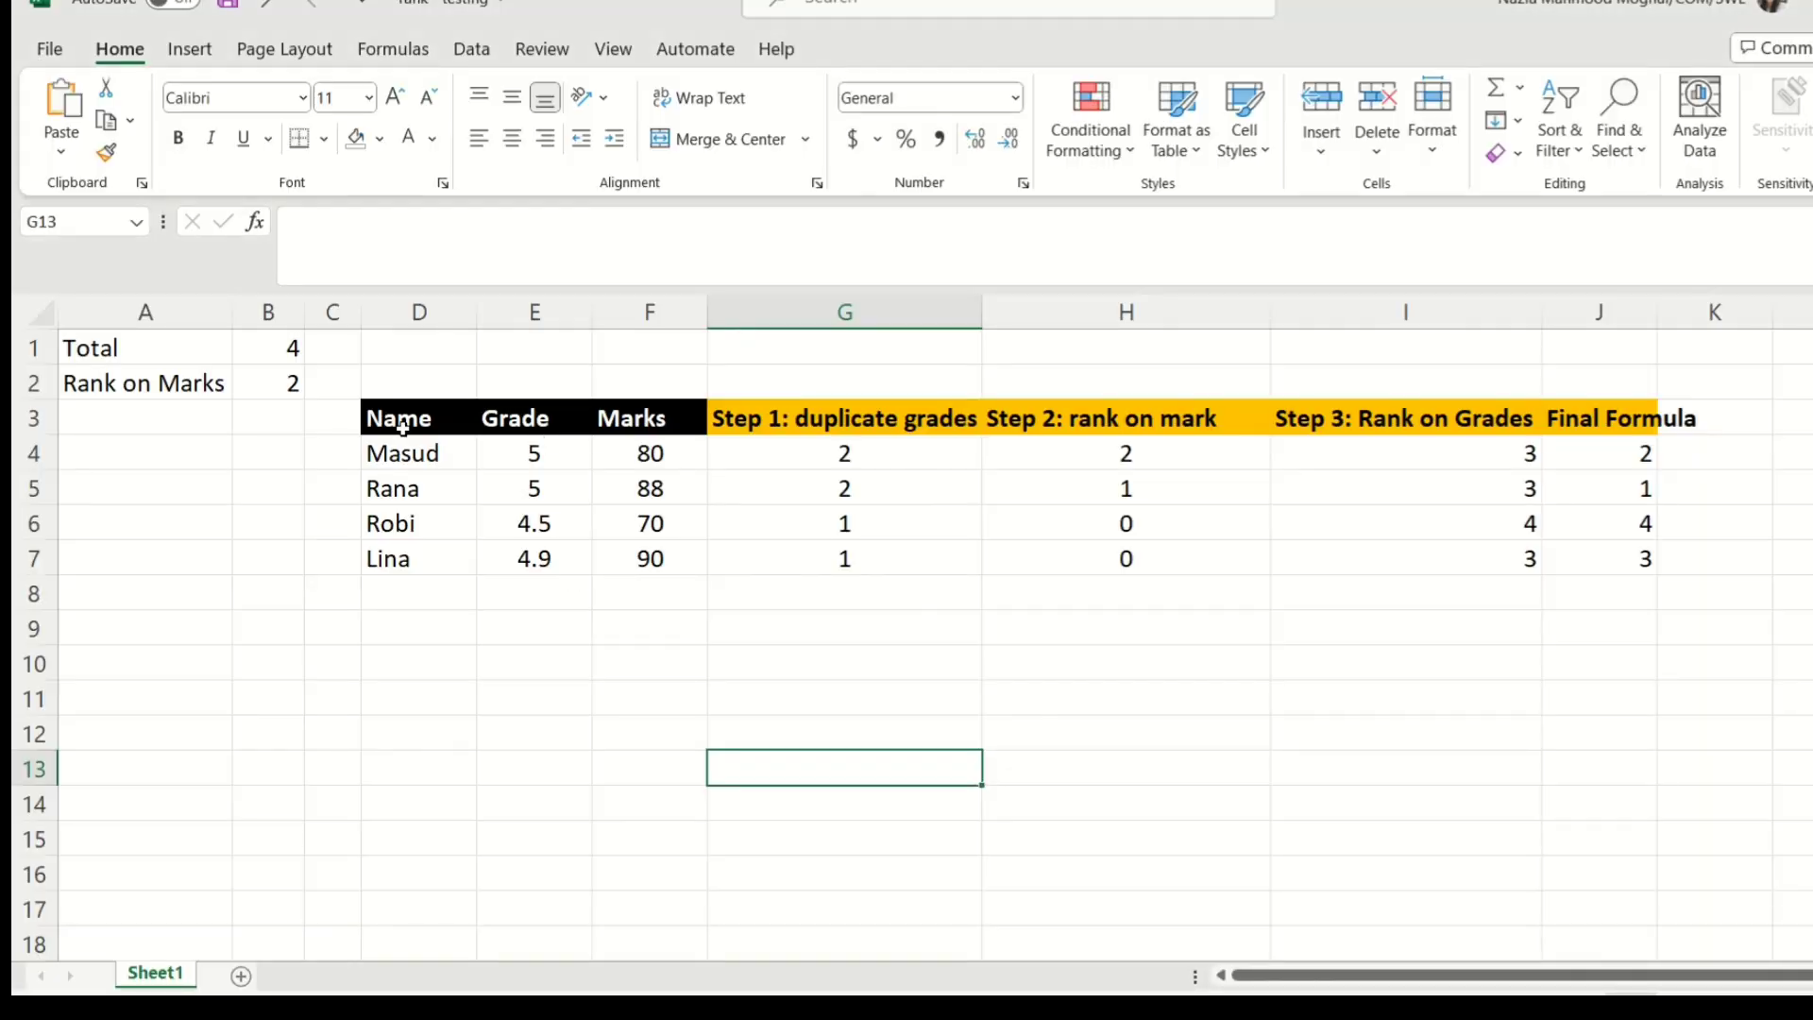
pyautogui.moveTo(416, 418); pyautogui.dragTo(650, 565)
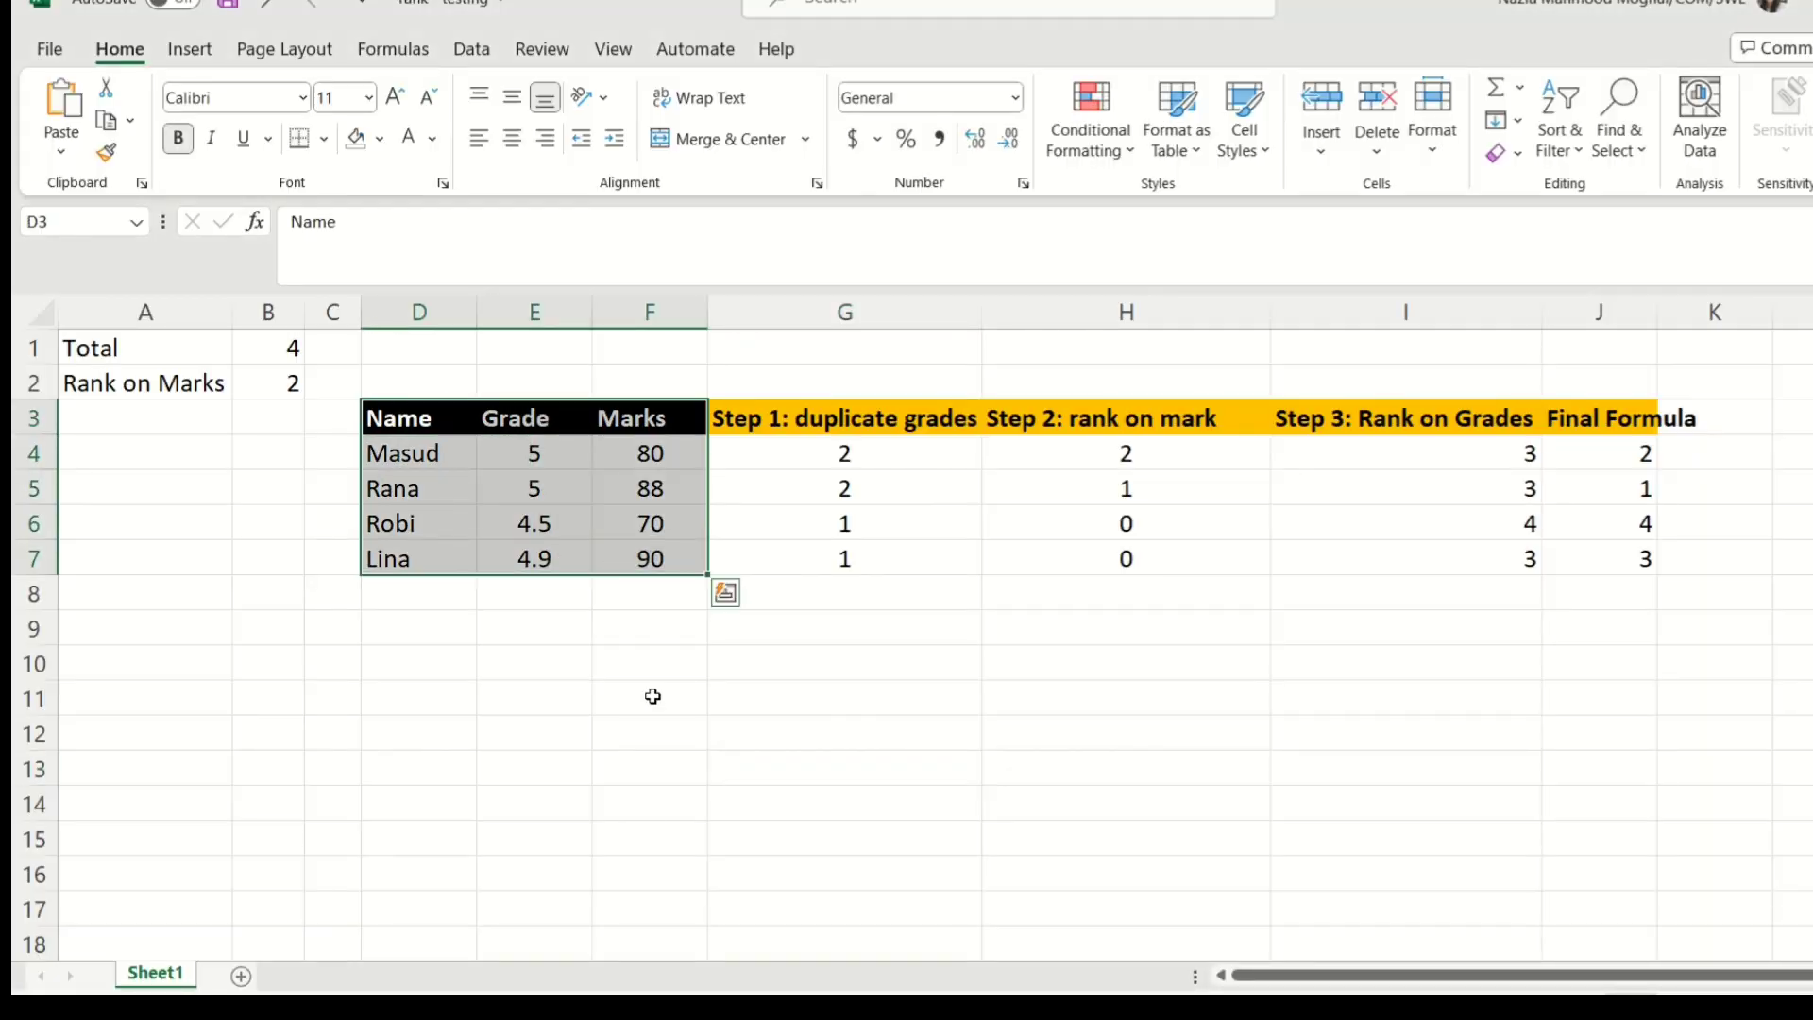
pyautogui.click(530, 688)
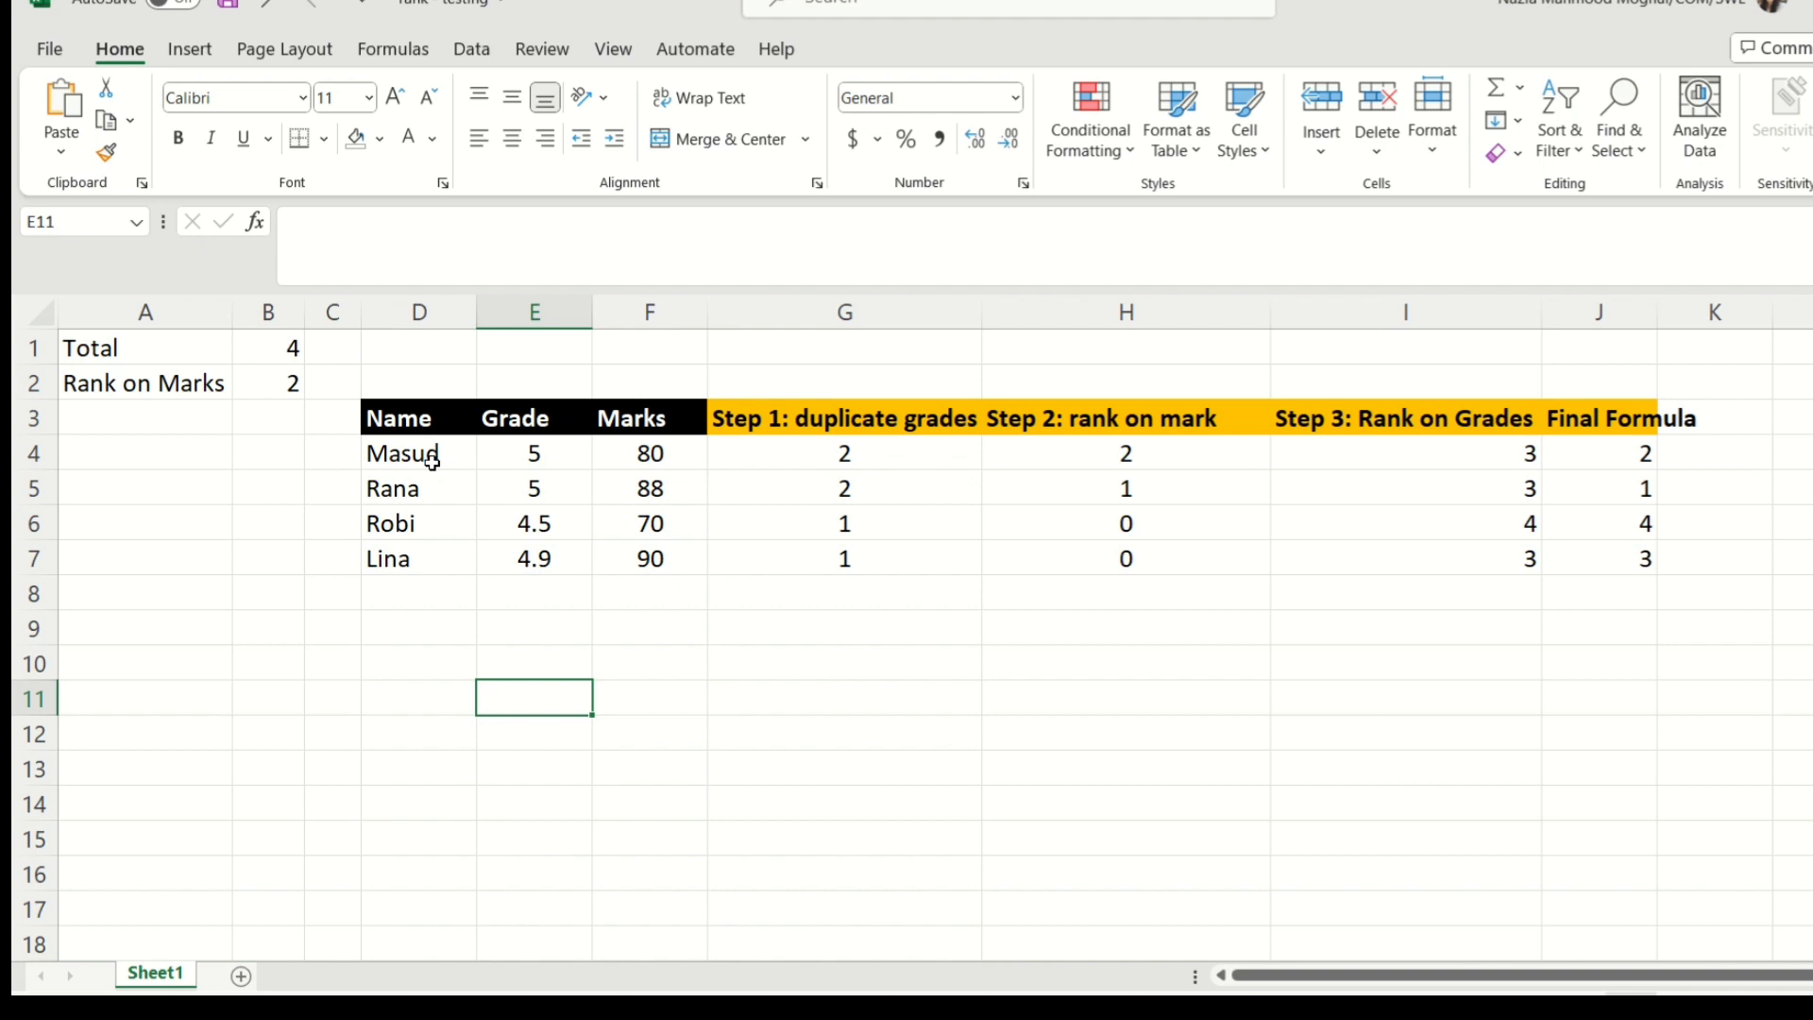
pyautogui.moveTo(430, 460); pyautogui.dragTo(615, 473)
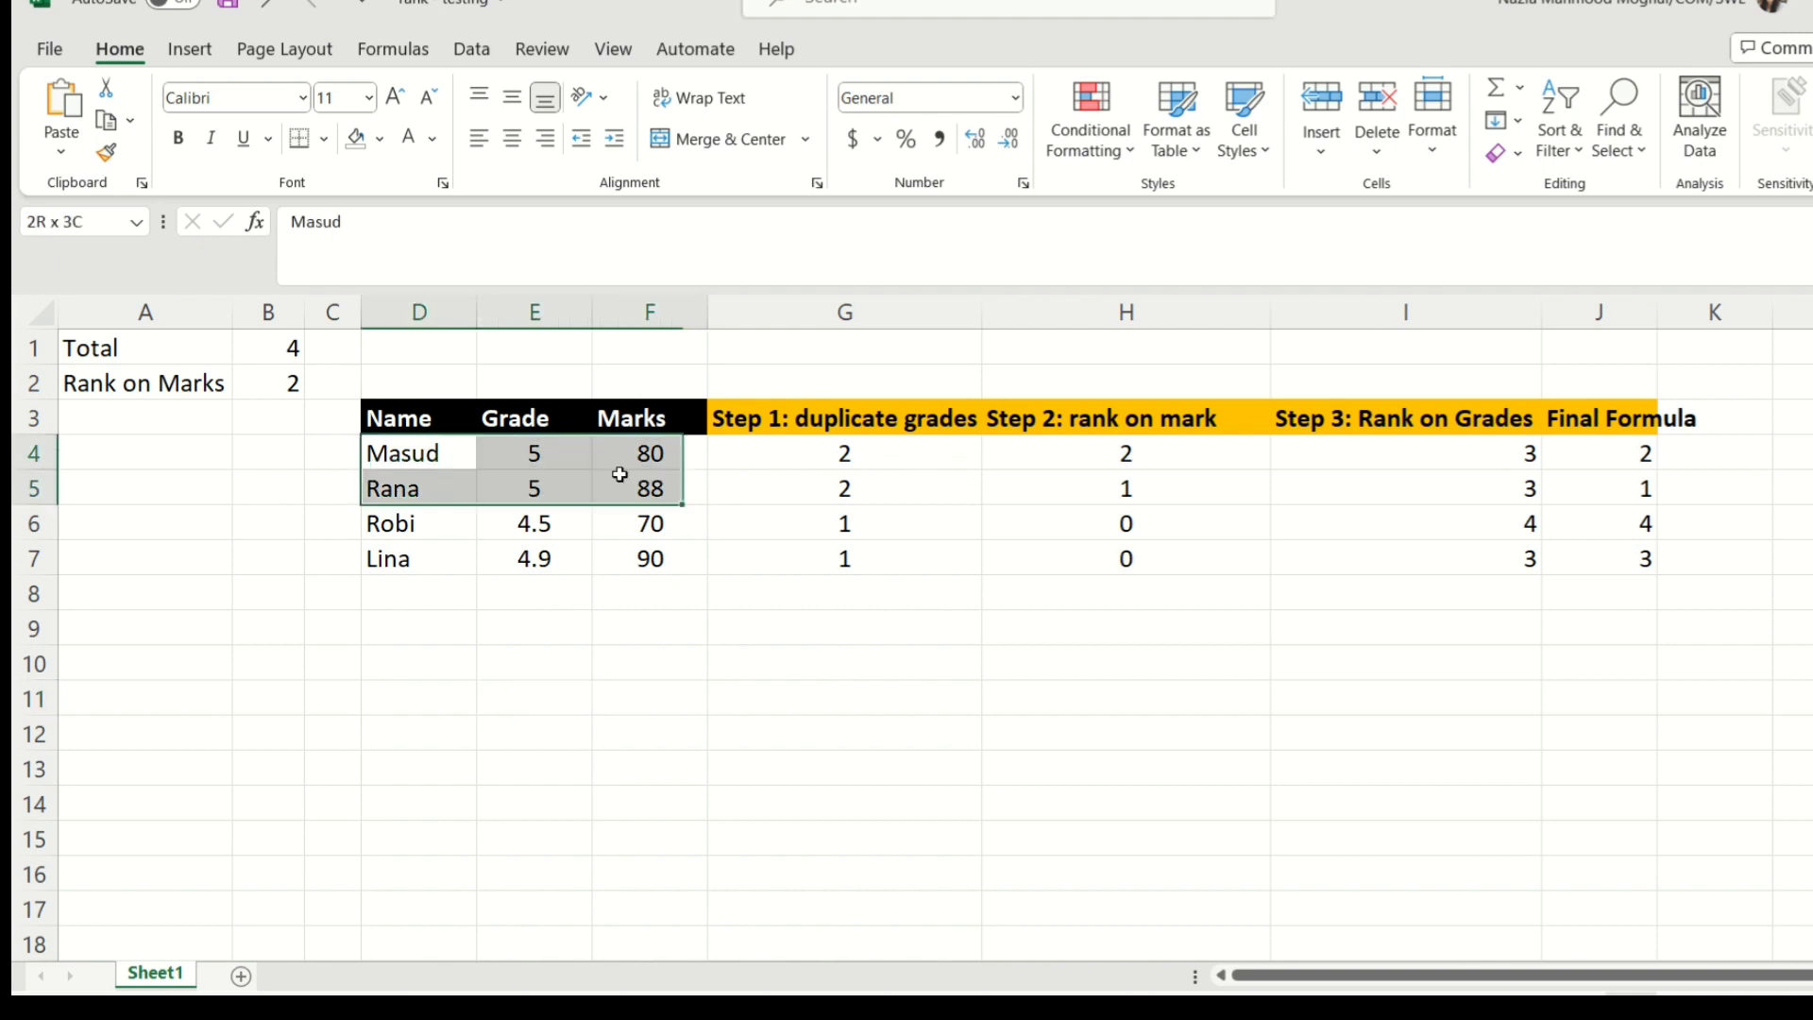
pyautogui.click(688, 311)
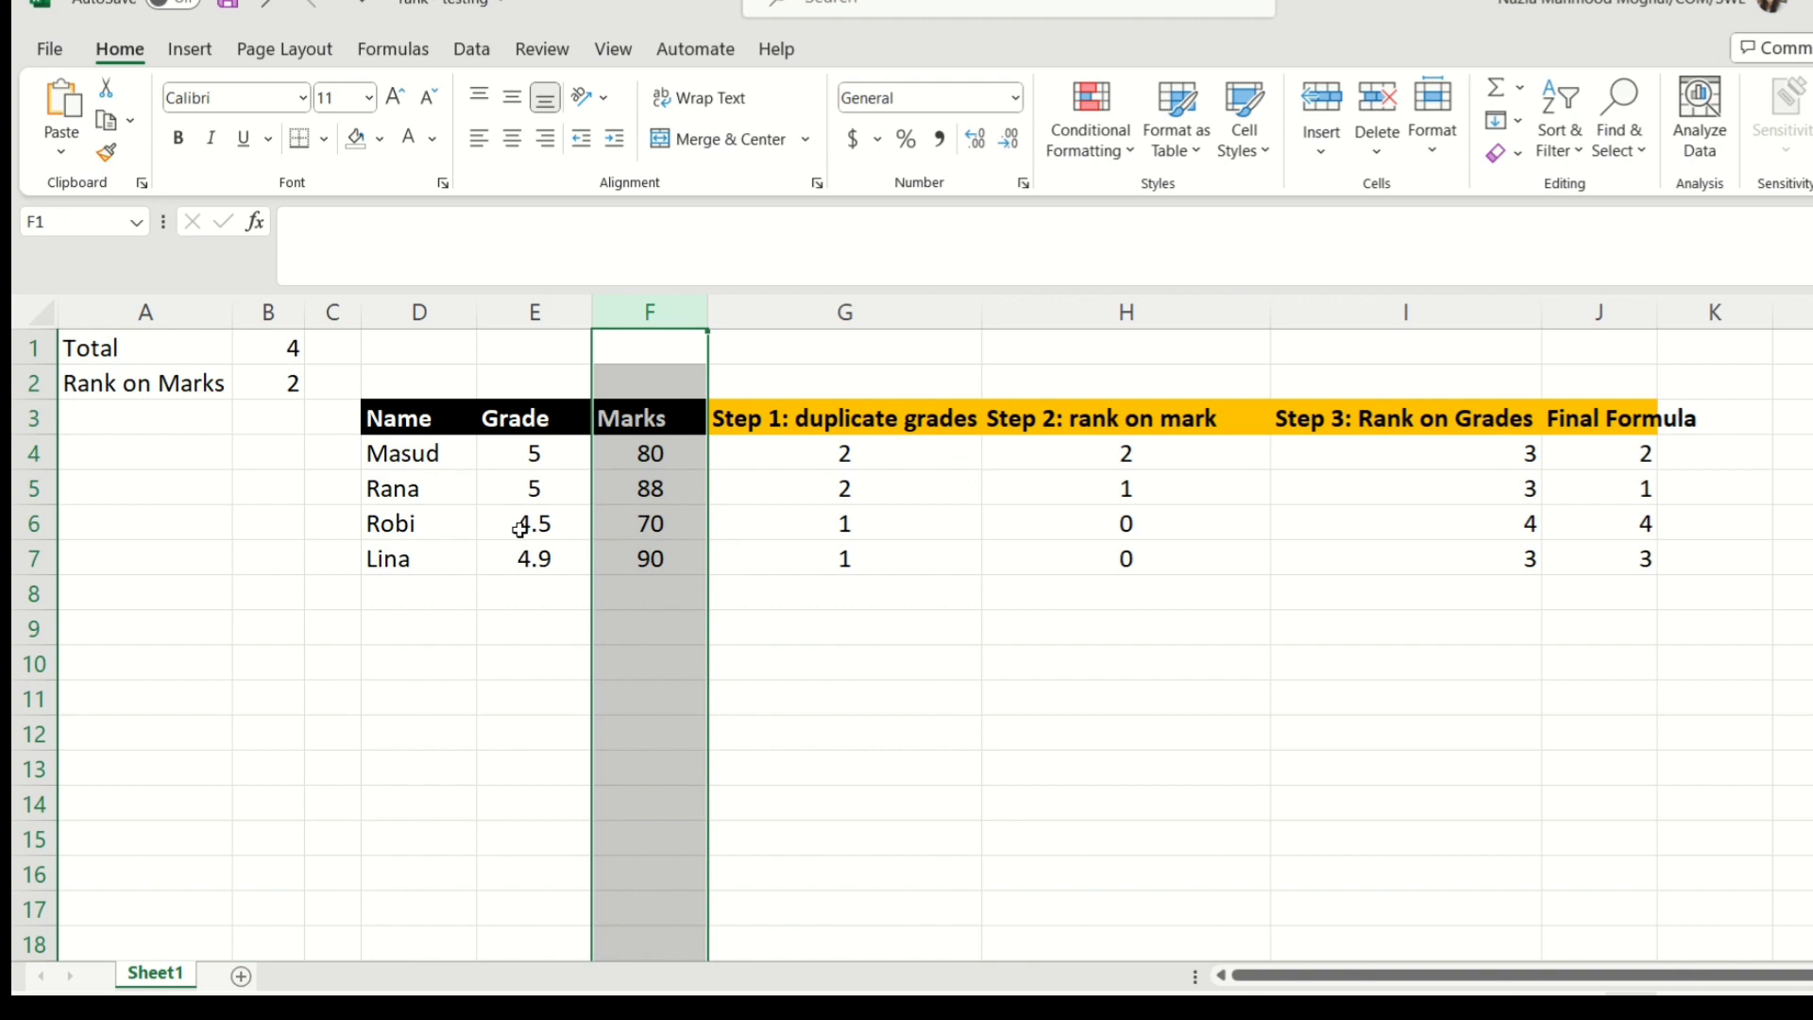
pyautogui.click(531, 593)
pyautogui.click(511, 652)
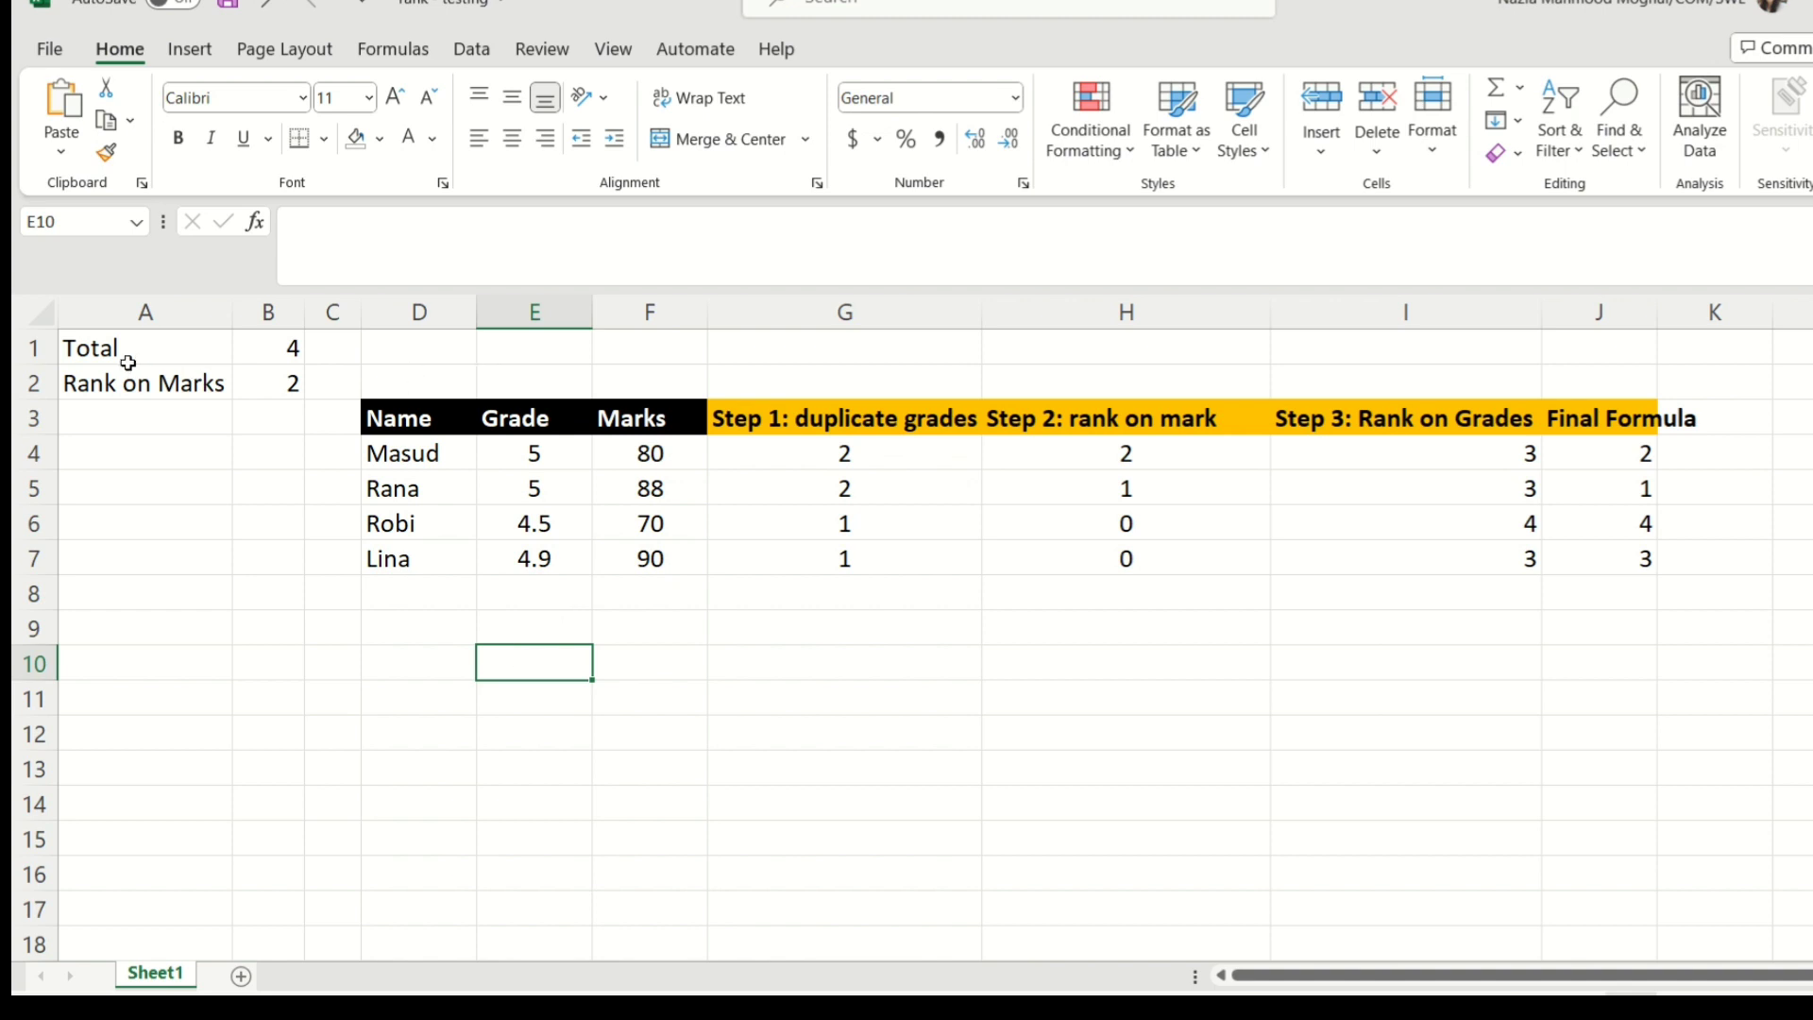
# Step: Copy the Name, Grade and Marks data from D3:F7
pyautogui.moveTo(123, 357); pyautogui.dragTo(1674, 565)
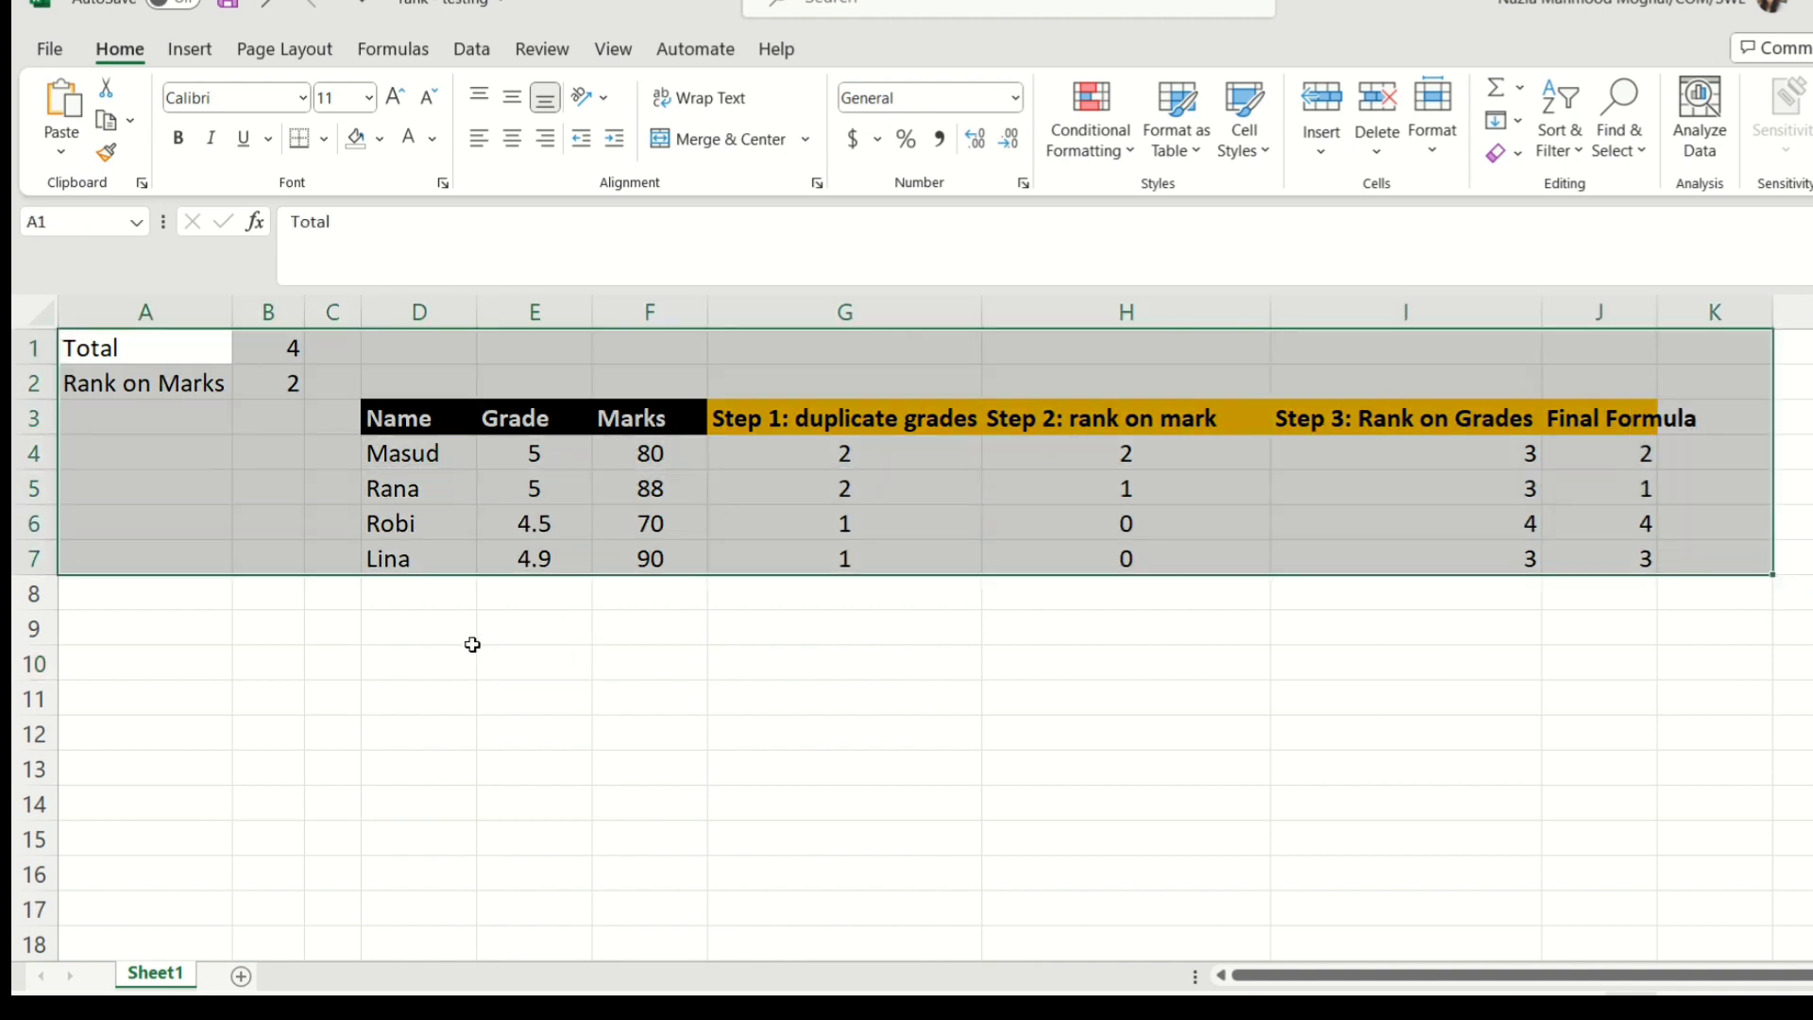
pyautogui.moveTo(425, 417); pyautogui.dragTo(615, 557)
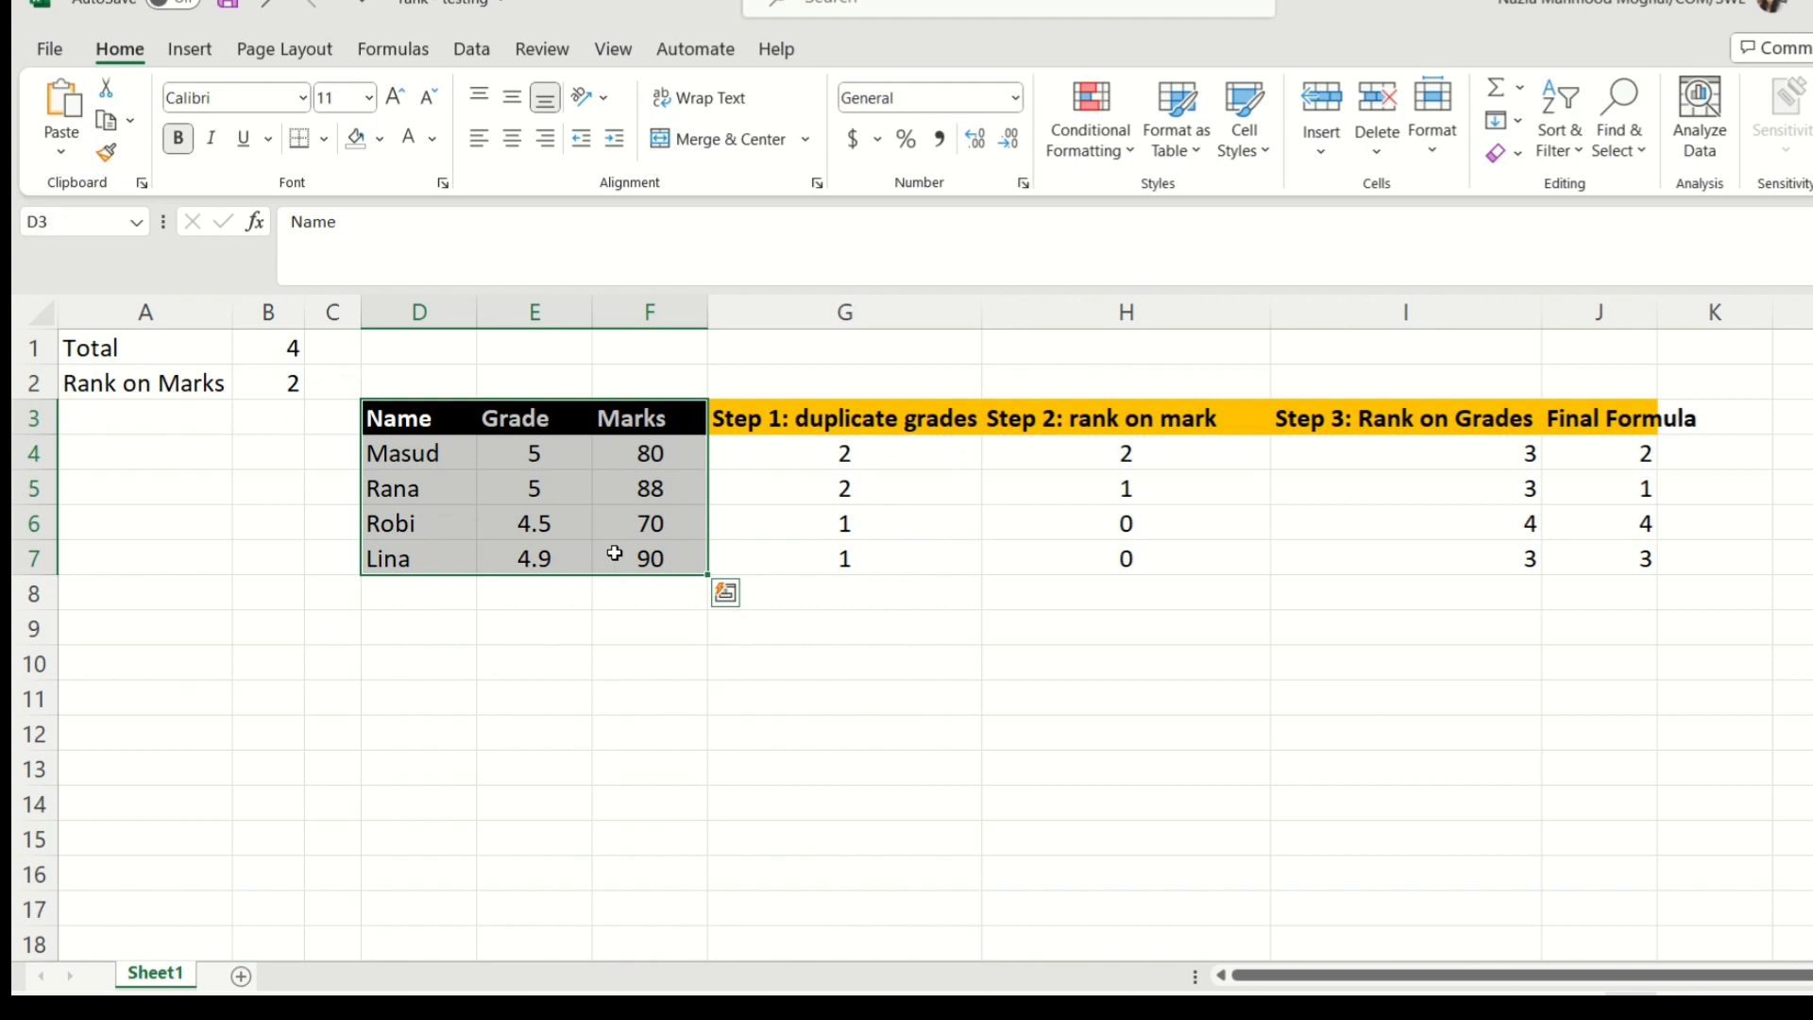
pyautogui.hotkey('ctrl', 'c')
# Step: Paste the copied Name, Grade and Marks table at D10
pyautogui.click(408, 672)
pyautogui.hotkey('ctrl', 'v')
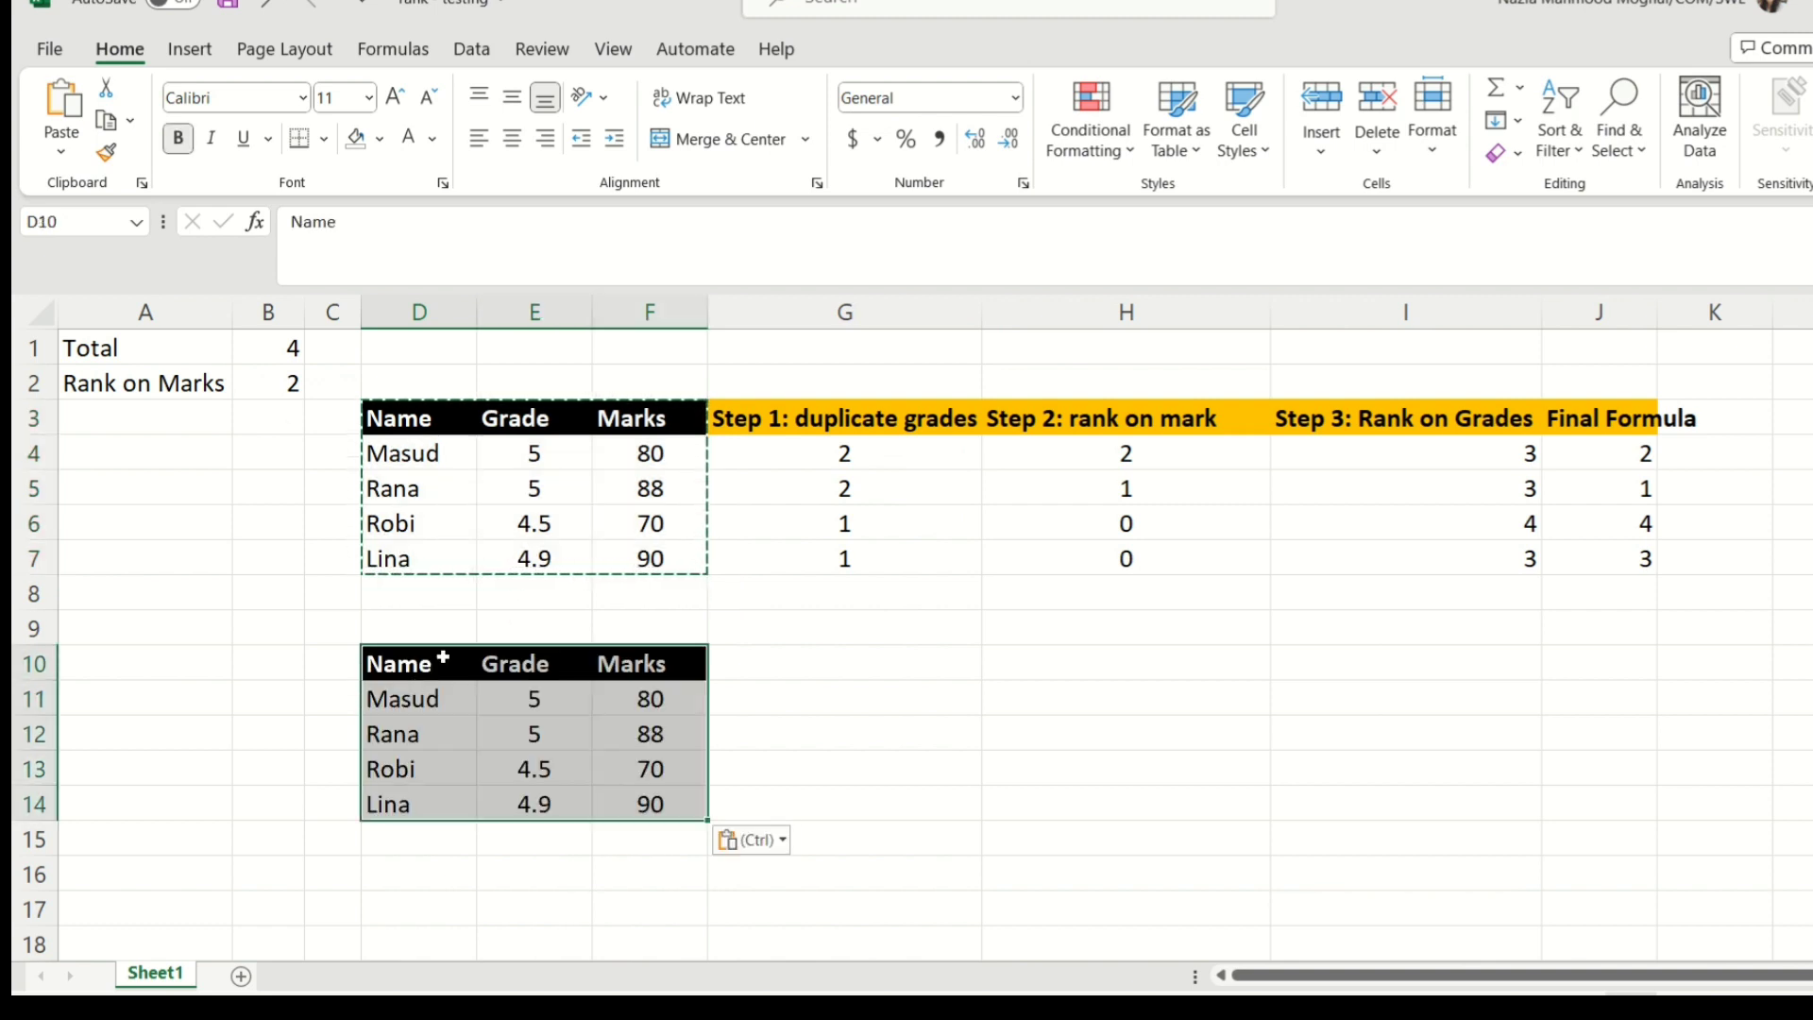
pyautogui.scroll(-1, 502, 651)
pyautogui.scroll(-3, 393, 676)
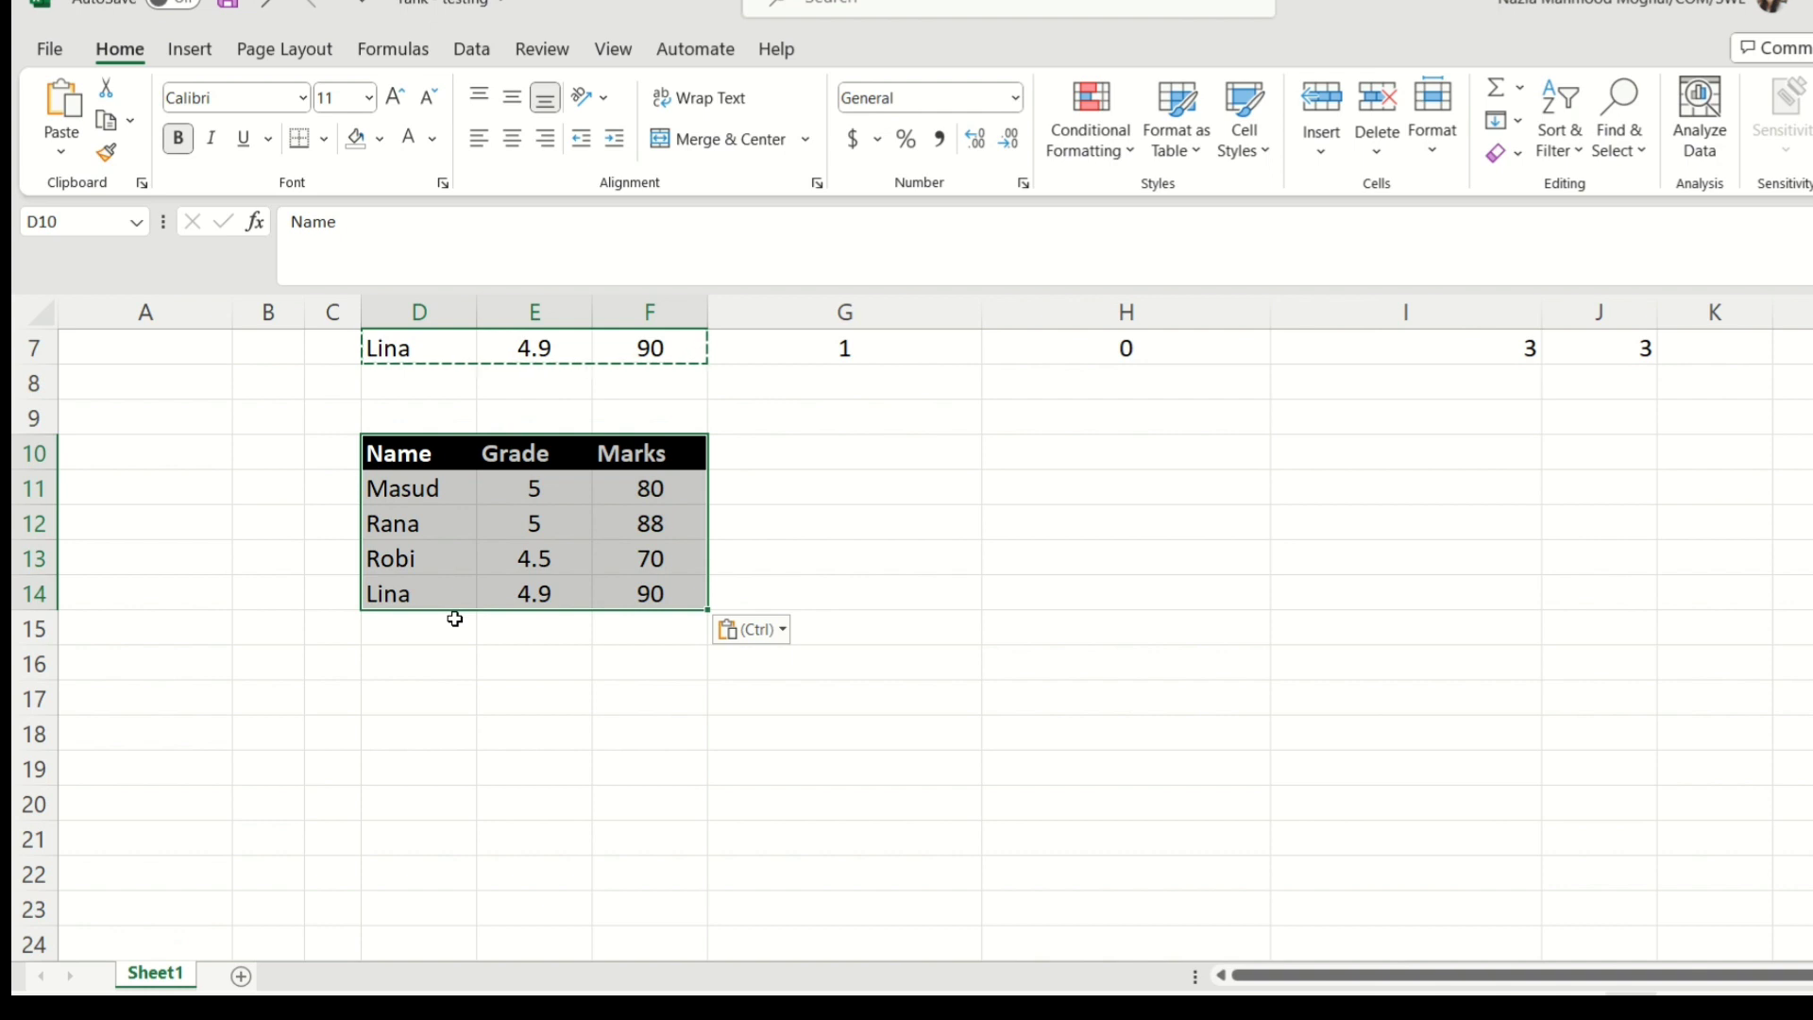
# Step: Convert D10:F14 into a table with headers and a black-and-white table style
pyautogui.hotkey('ctrl', 't')
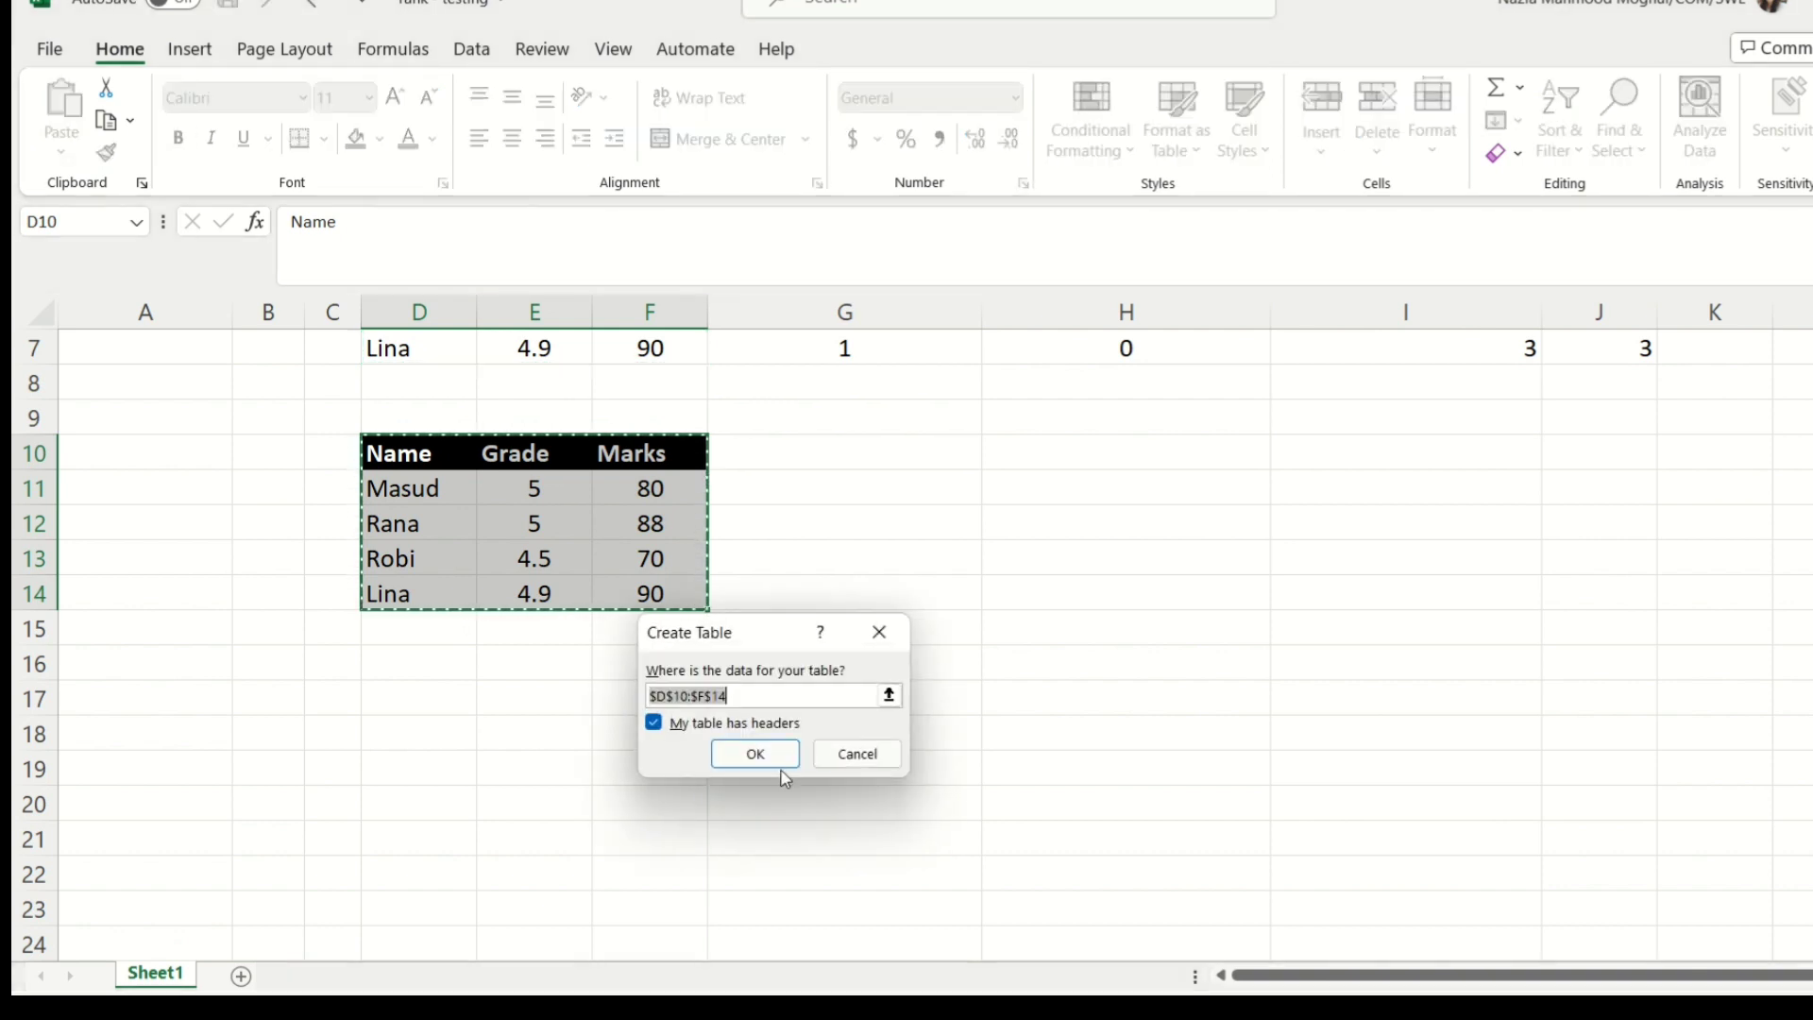
pyautogui.click(756, 755)
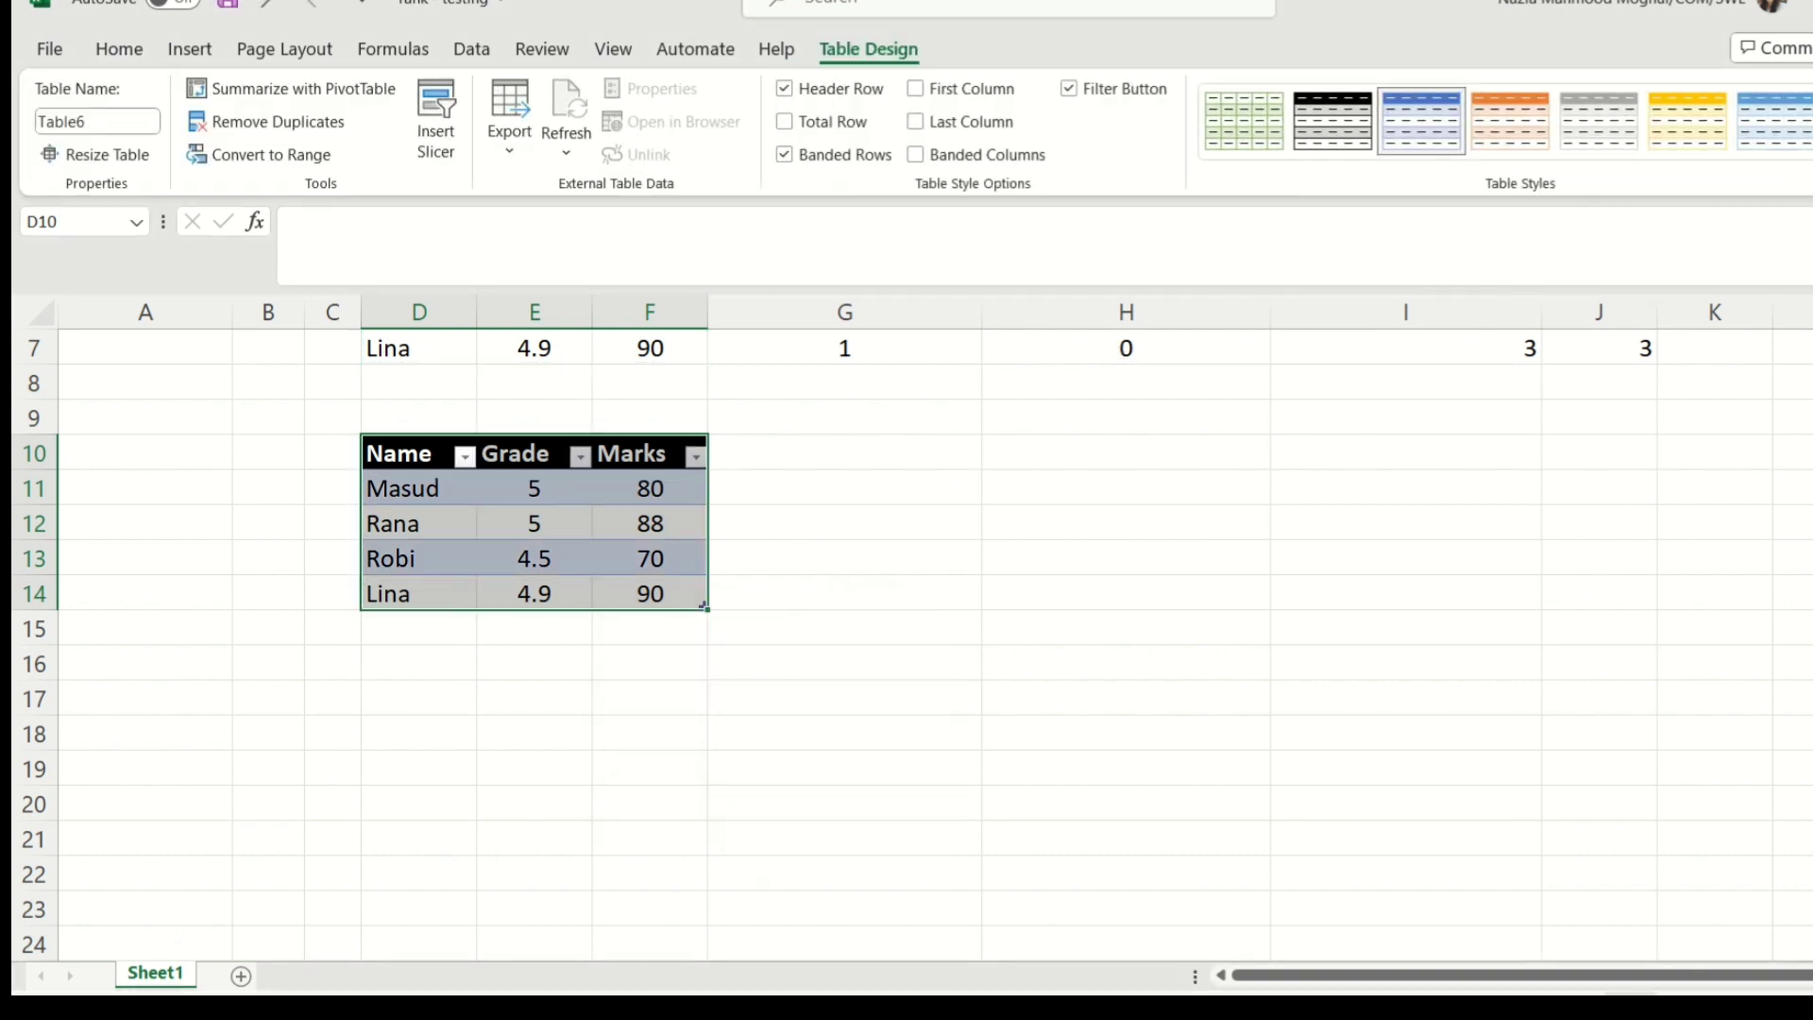
pyautogui.click(1804, 151)
pyautogui.click(1303, 235)
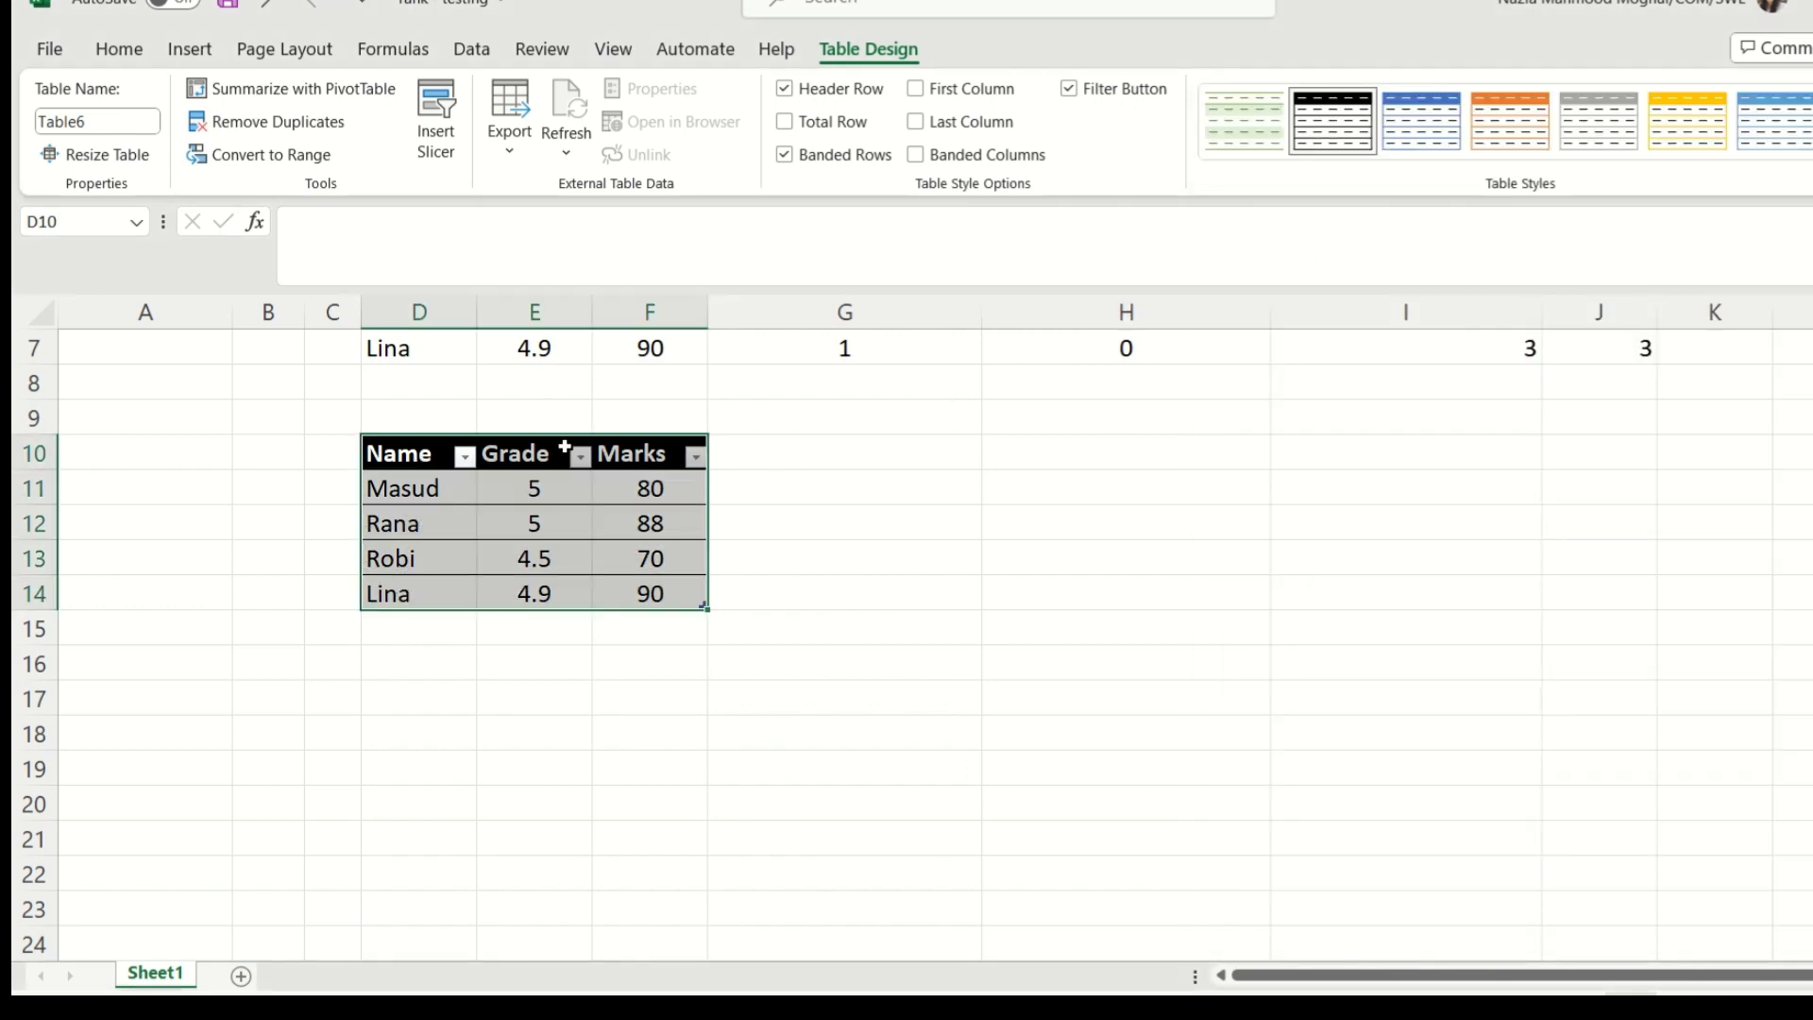
# Step: Add the heading 'Step 1: identify duplicates' in G10 beside Marks
pyautogui.click(781, 454)
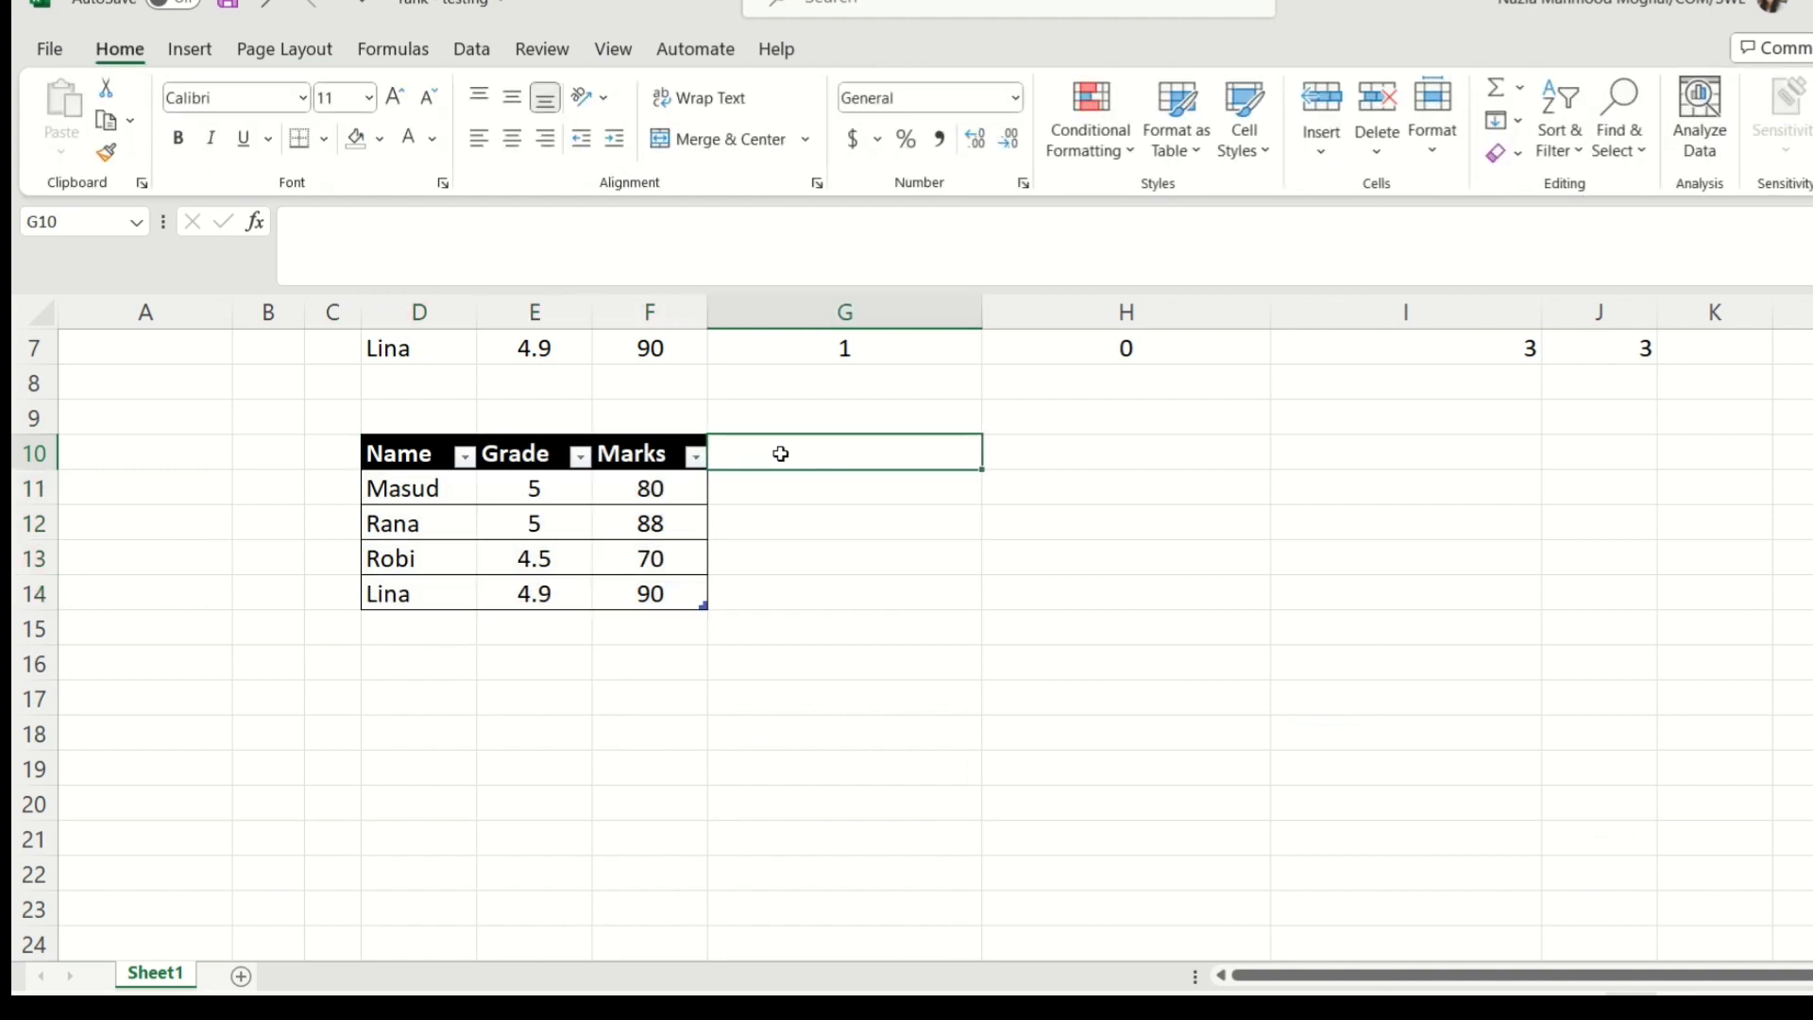
pyautogui.write('Step 1: i')
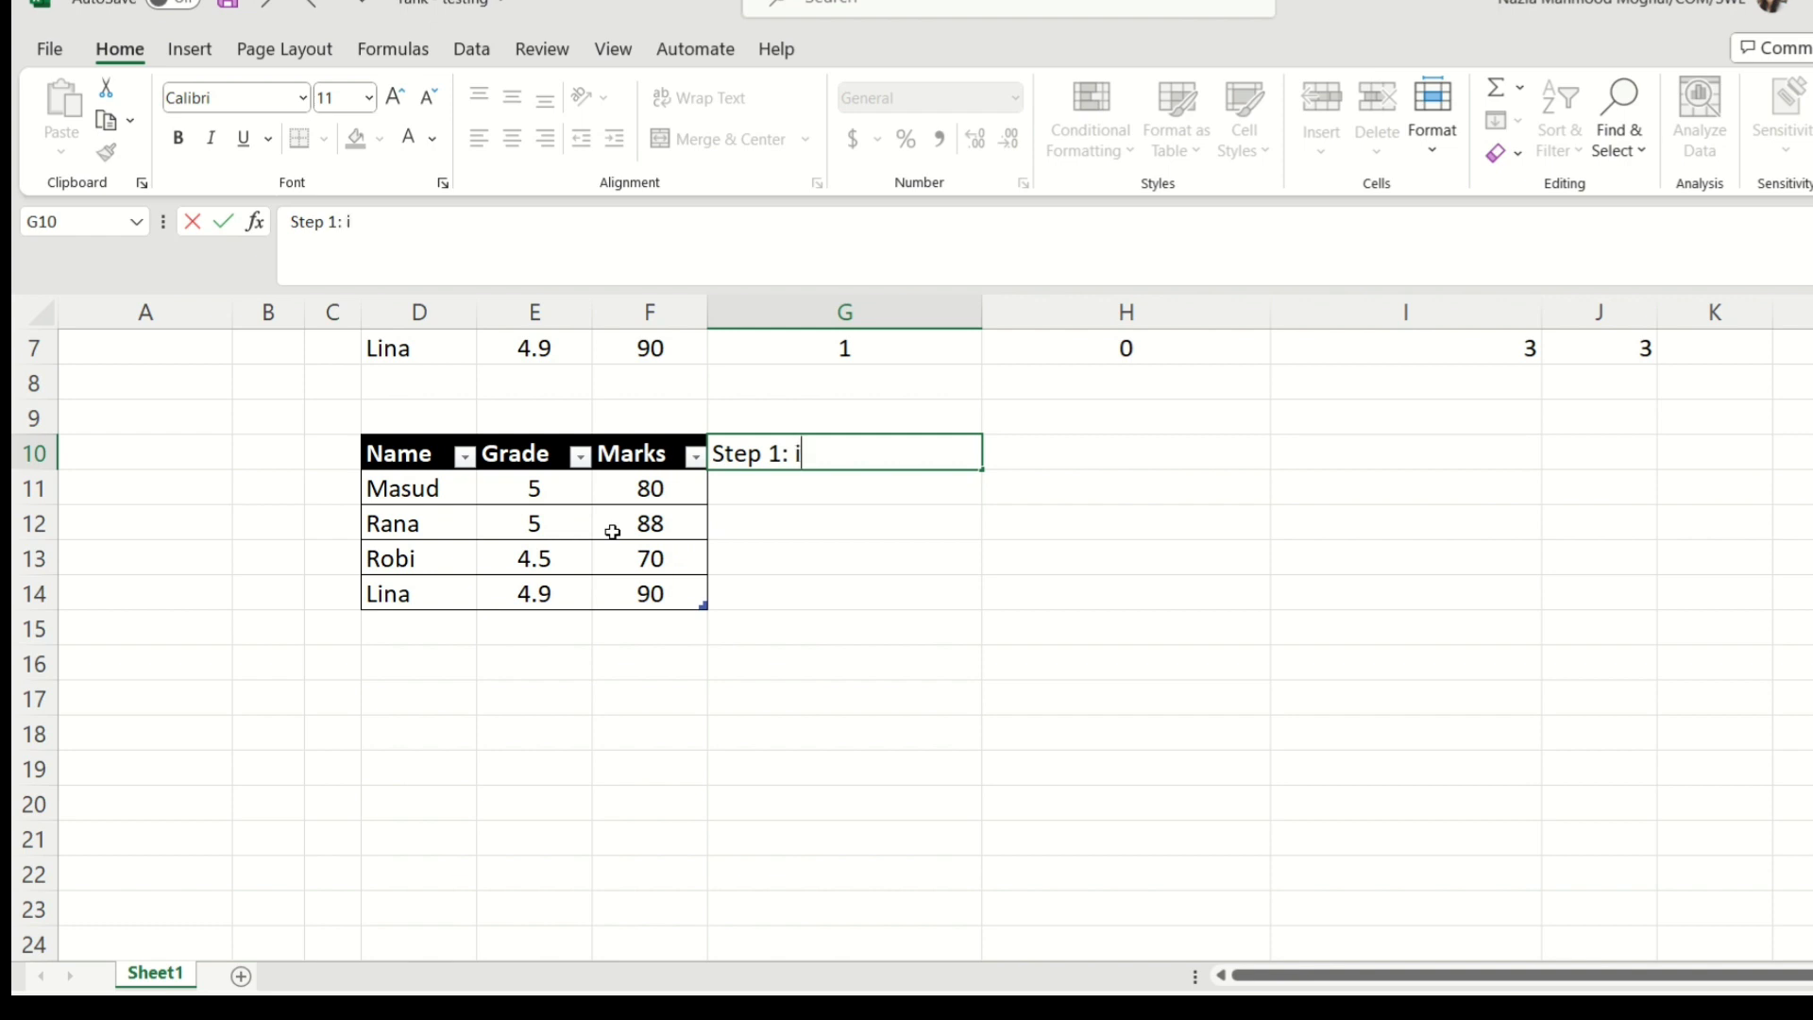
pyautogui.write('dentify')
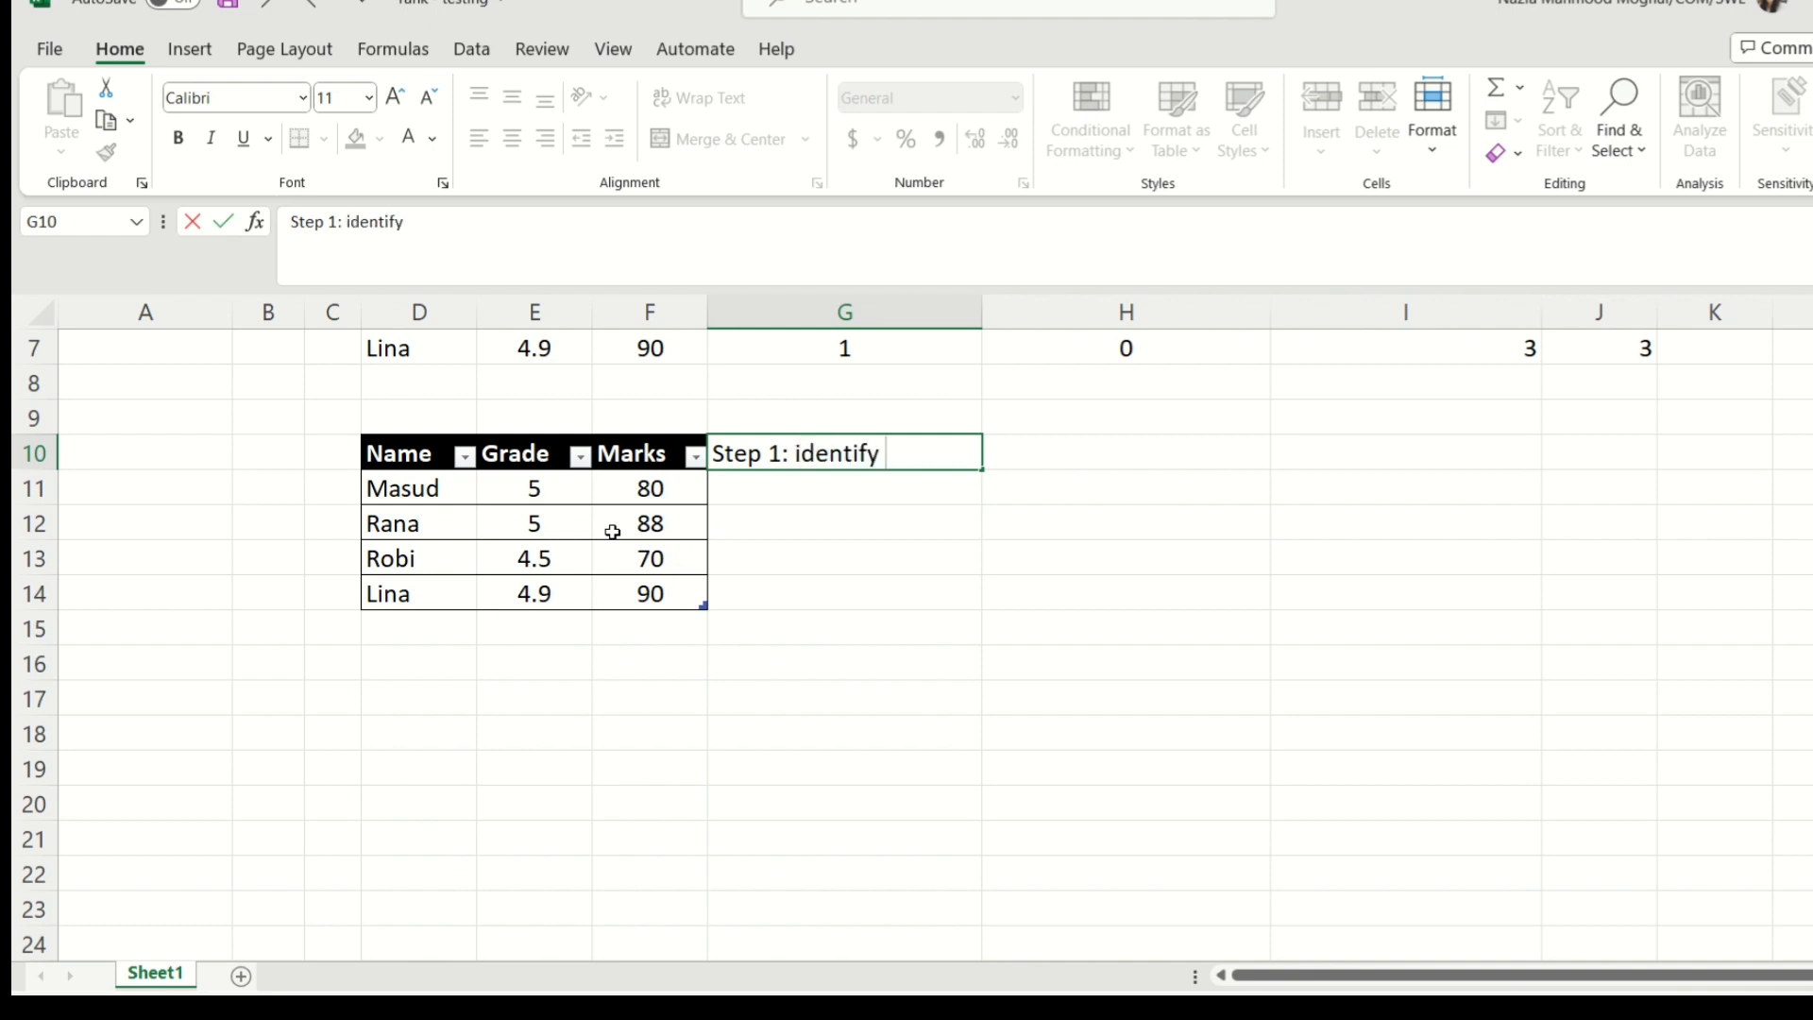
pyautogui.write(' duplicates')
pyautogui.press('Return')
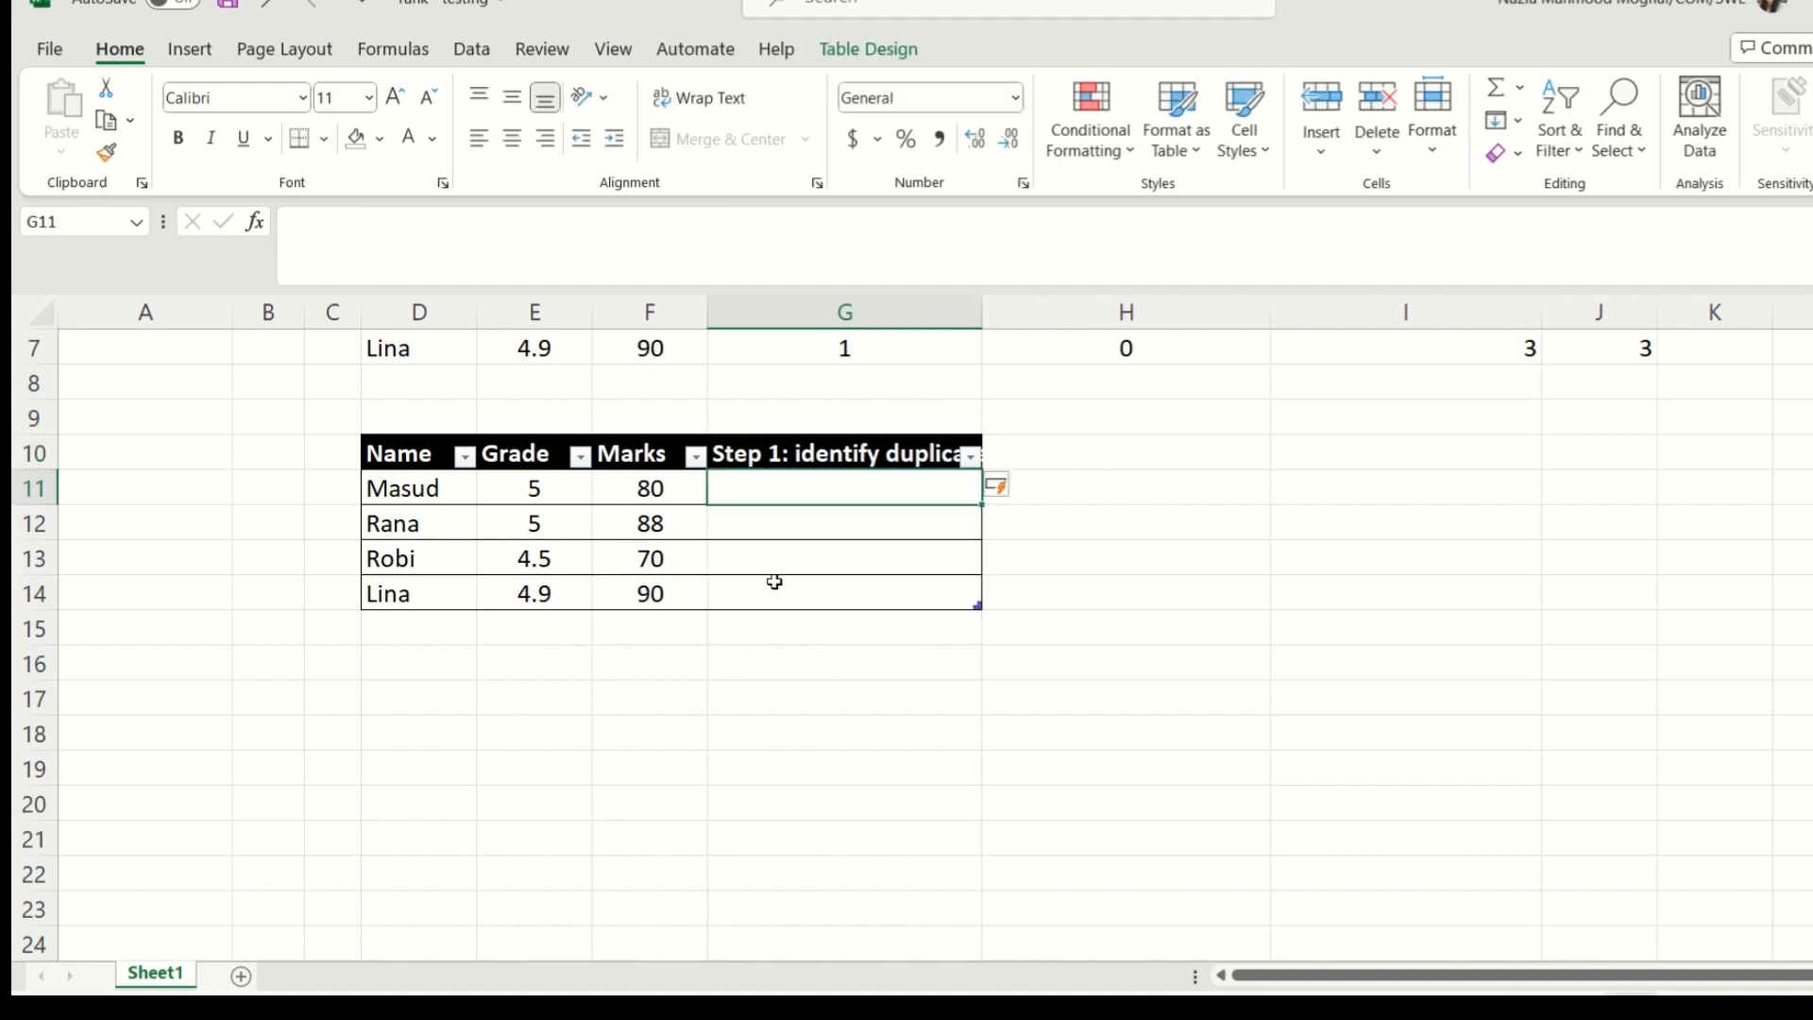
pyautogui.write('=cu')
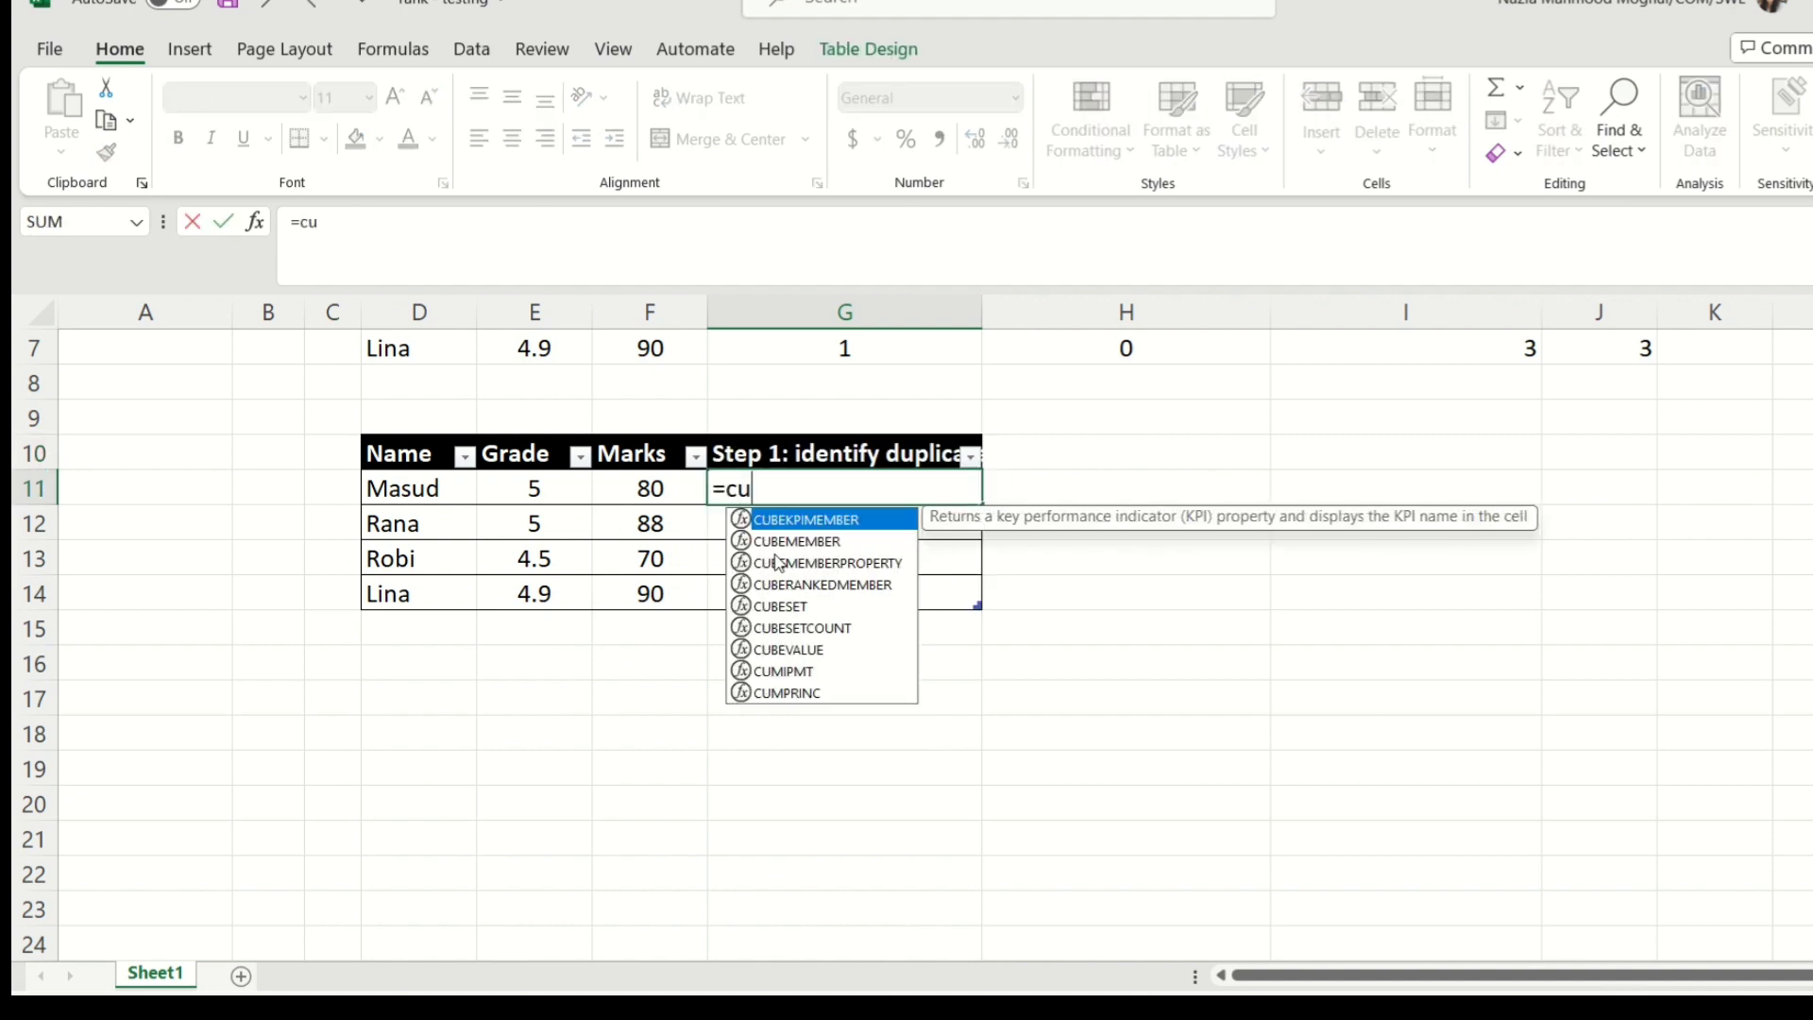
pyautogui.press('BackSpace')
pyautogui.write('ou')
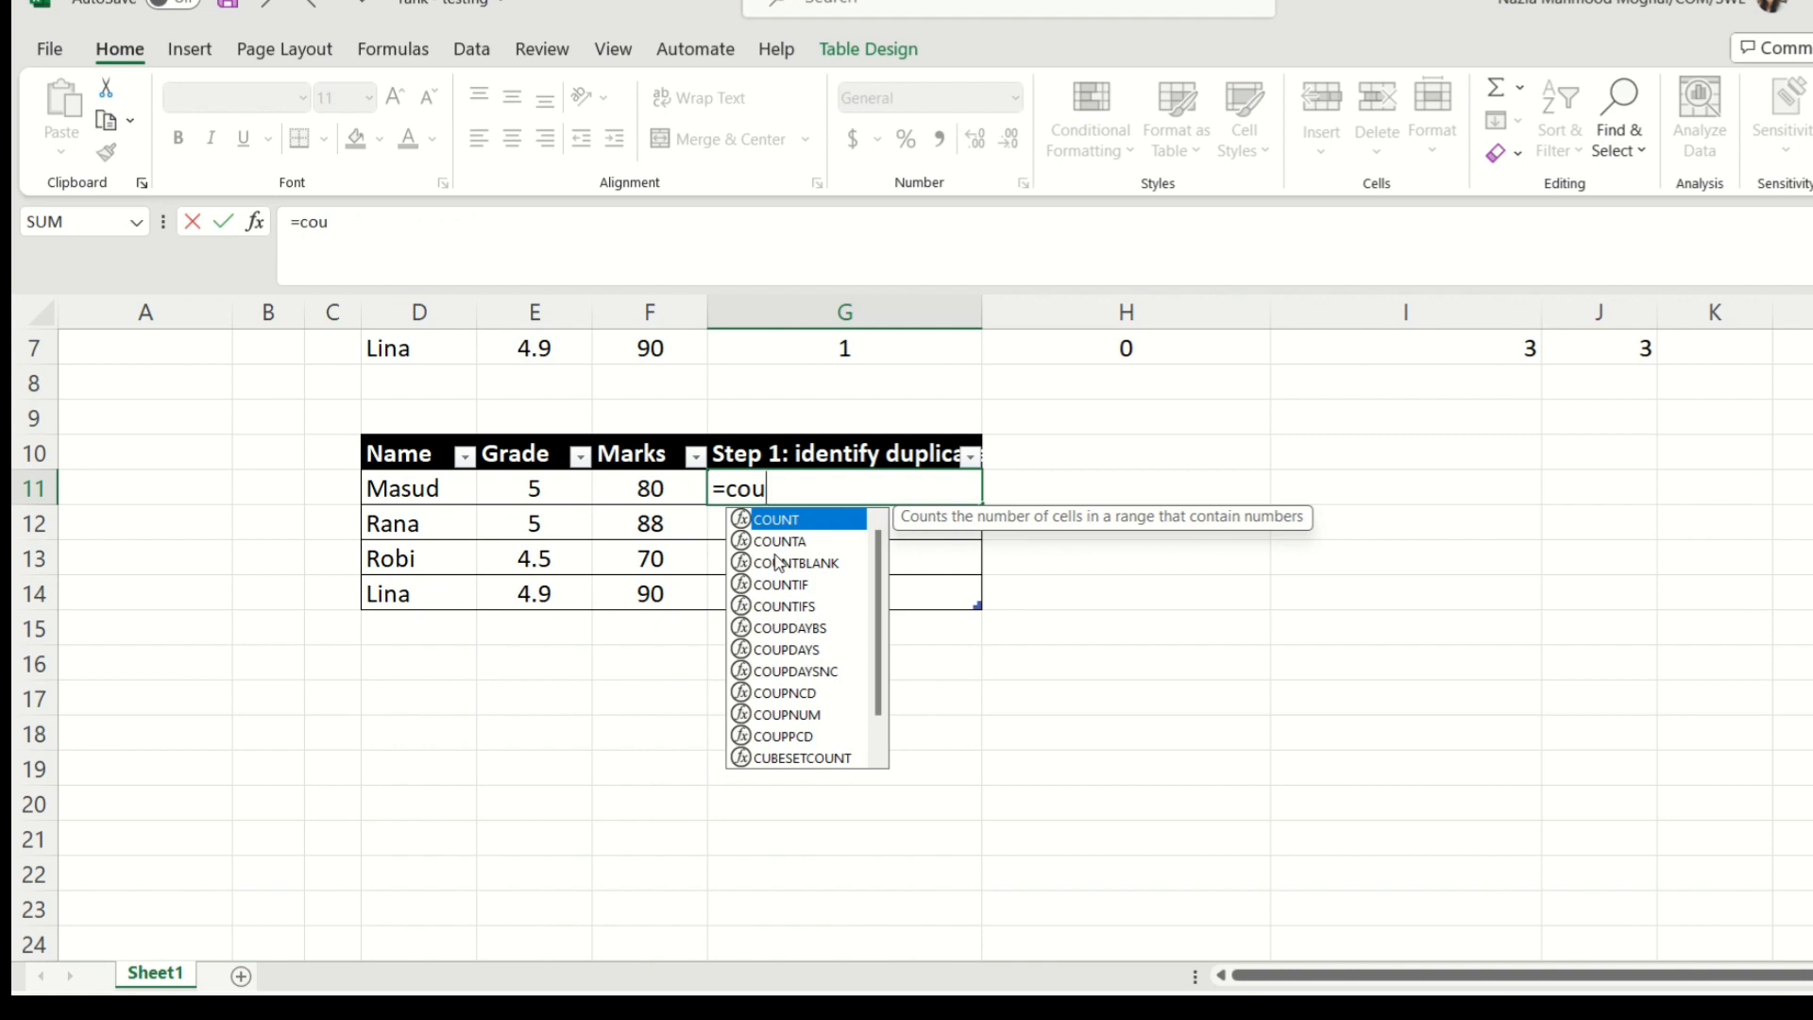
pyautogui.press('Down')
pyautogui.press('Down')
pyautogui.press('Down')
pyautogui.press('Down')
pyautogui.press('Tab')
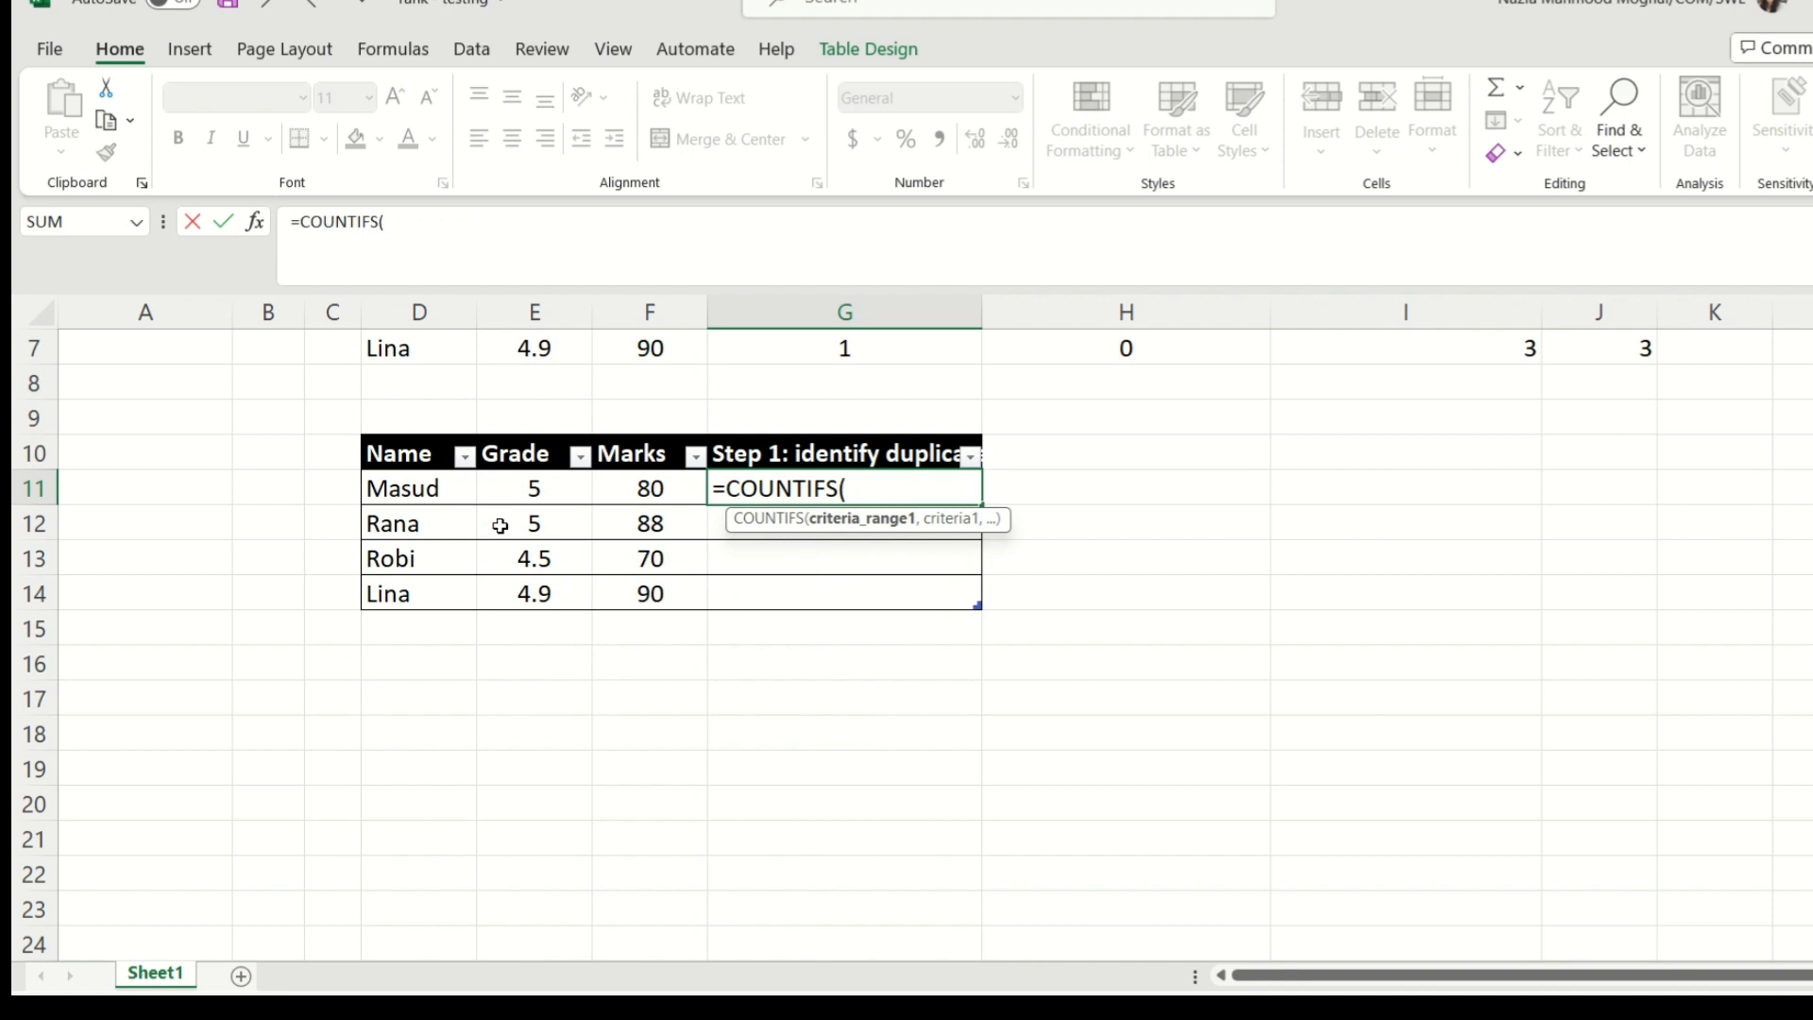
pyautogui.click(516, 435)
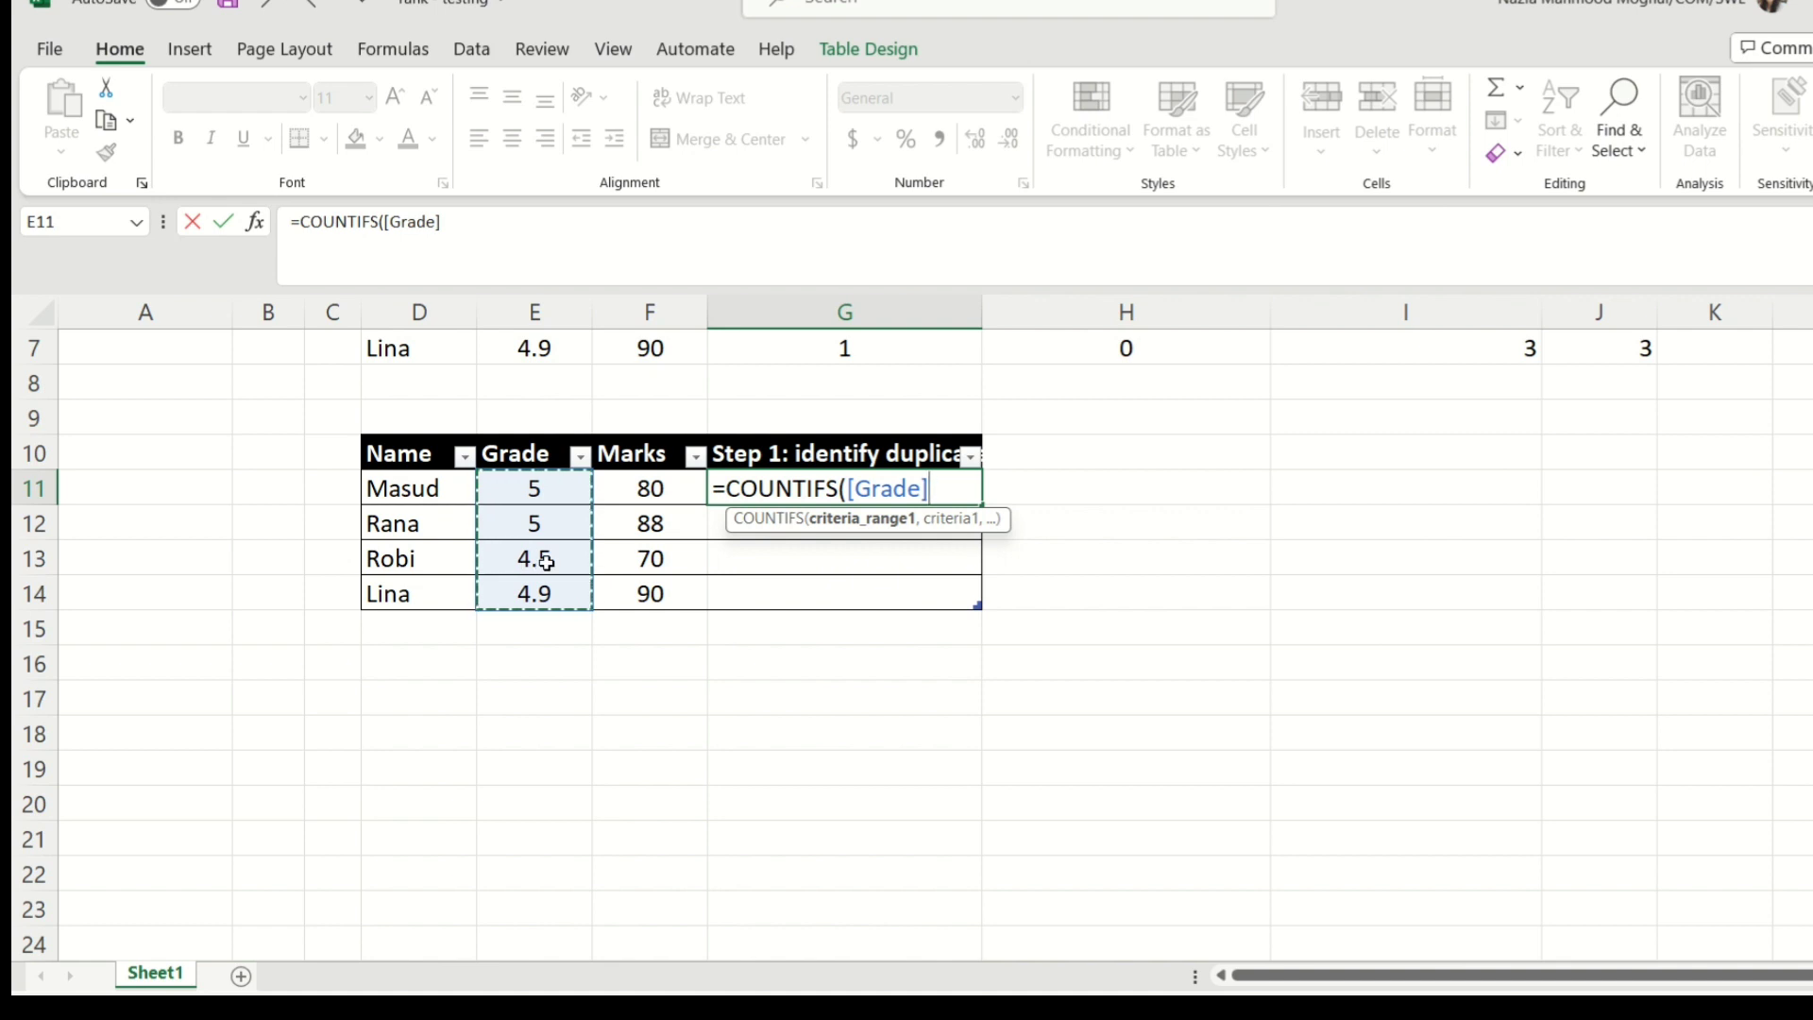
pyautogui.write(',')
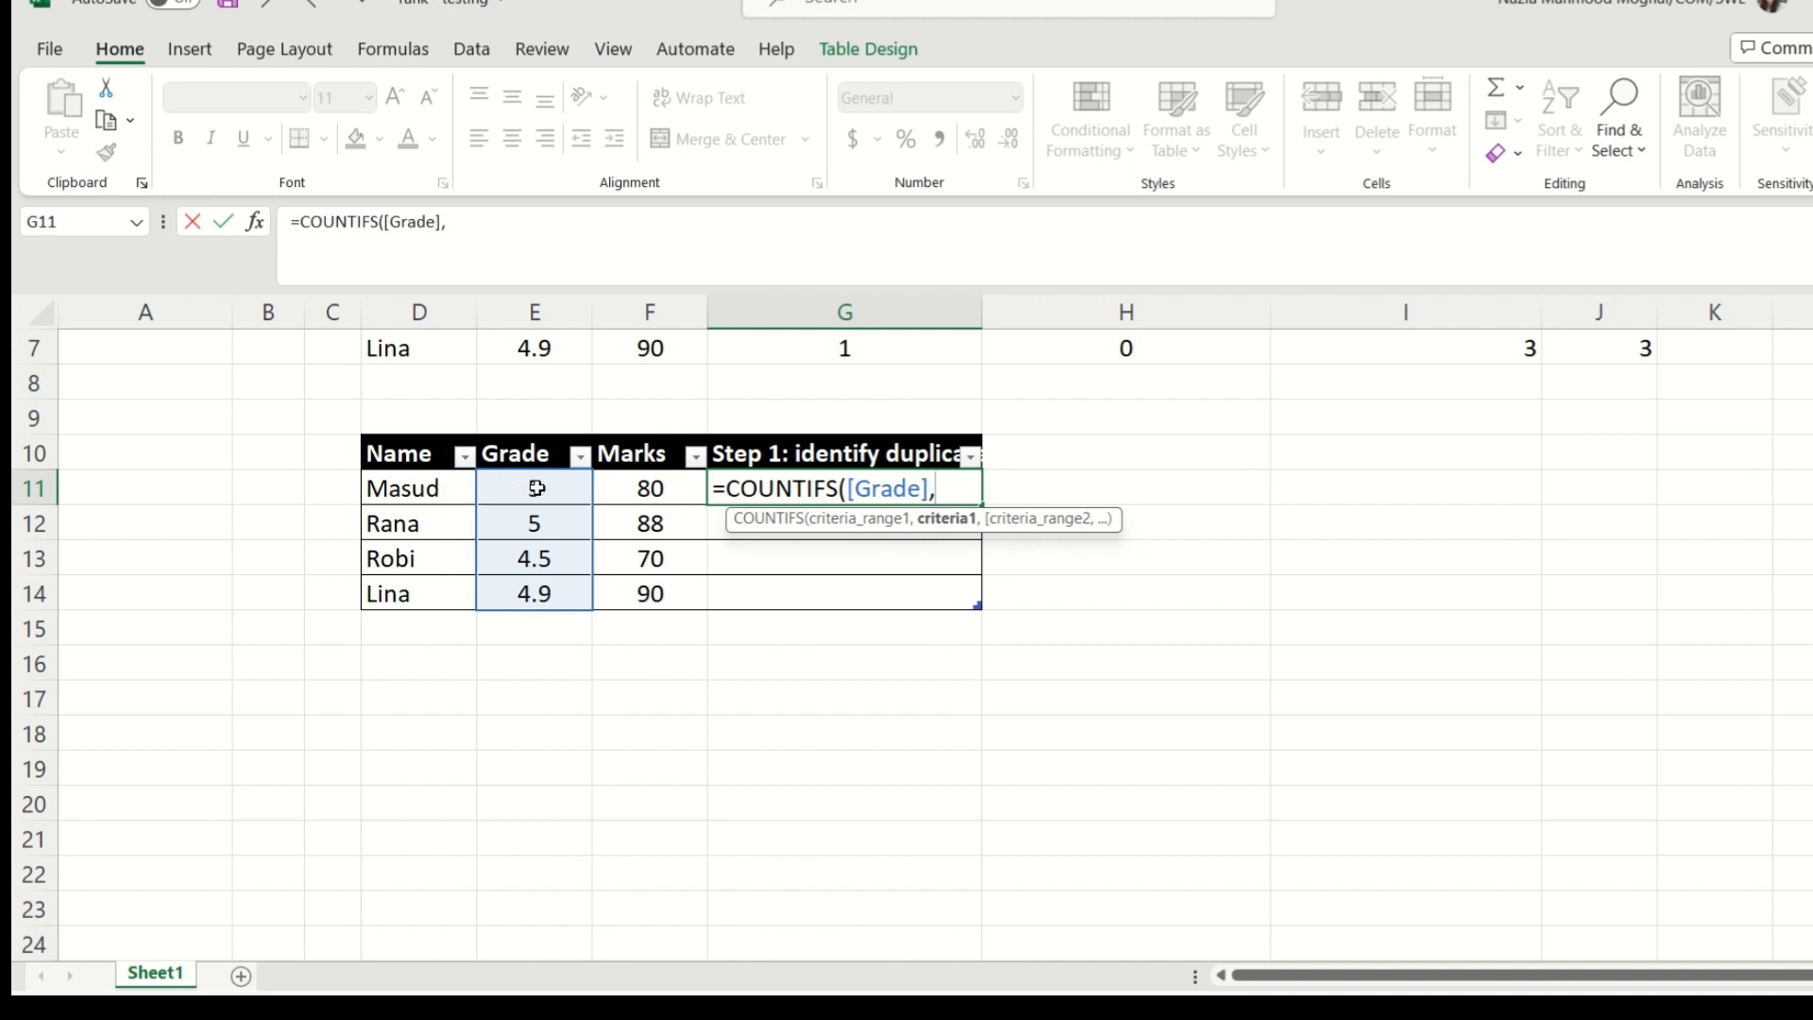
pyautogui.write('"="&')
pyautogui.click(539, 490)
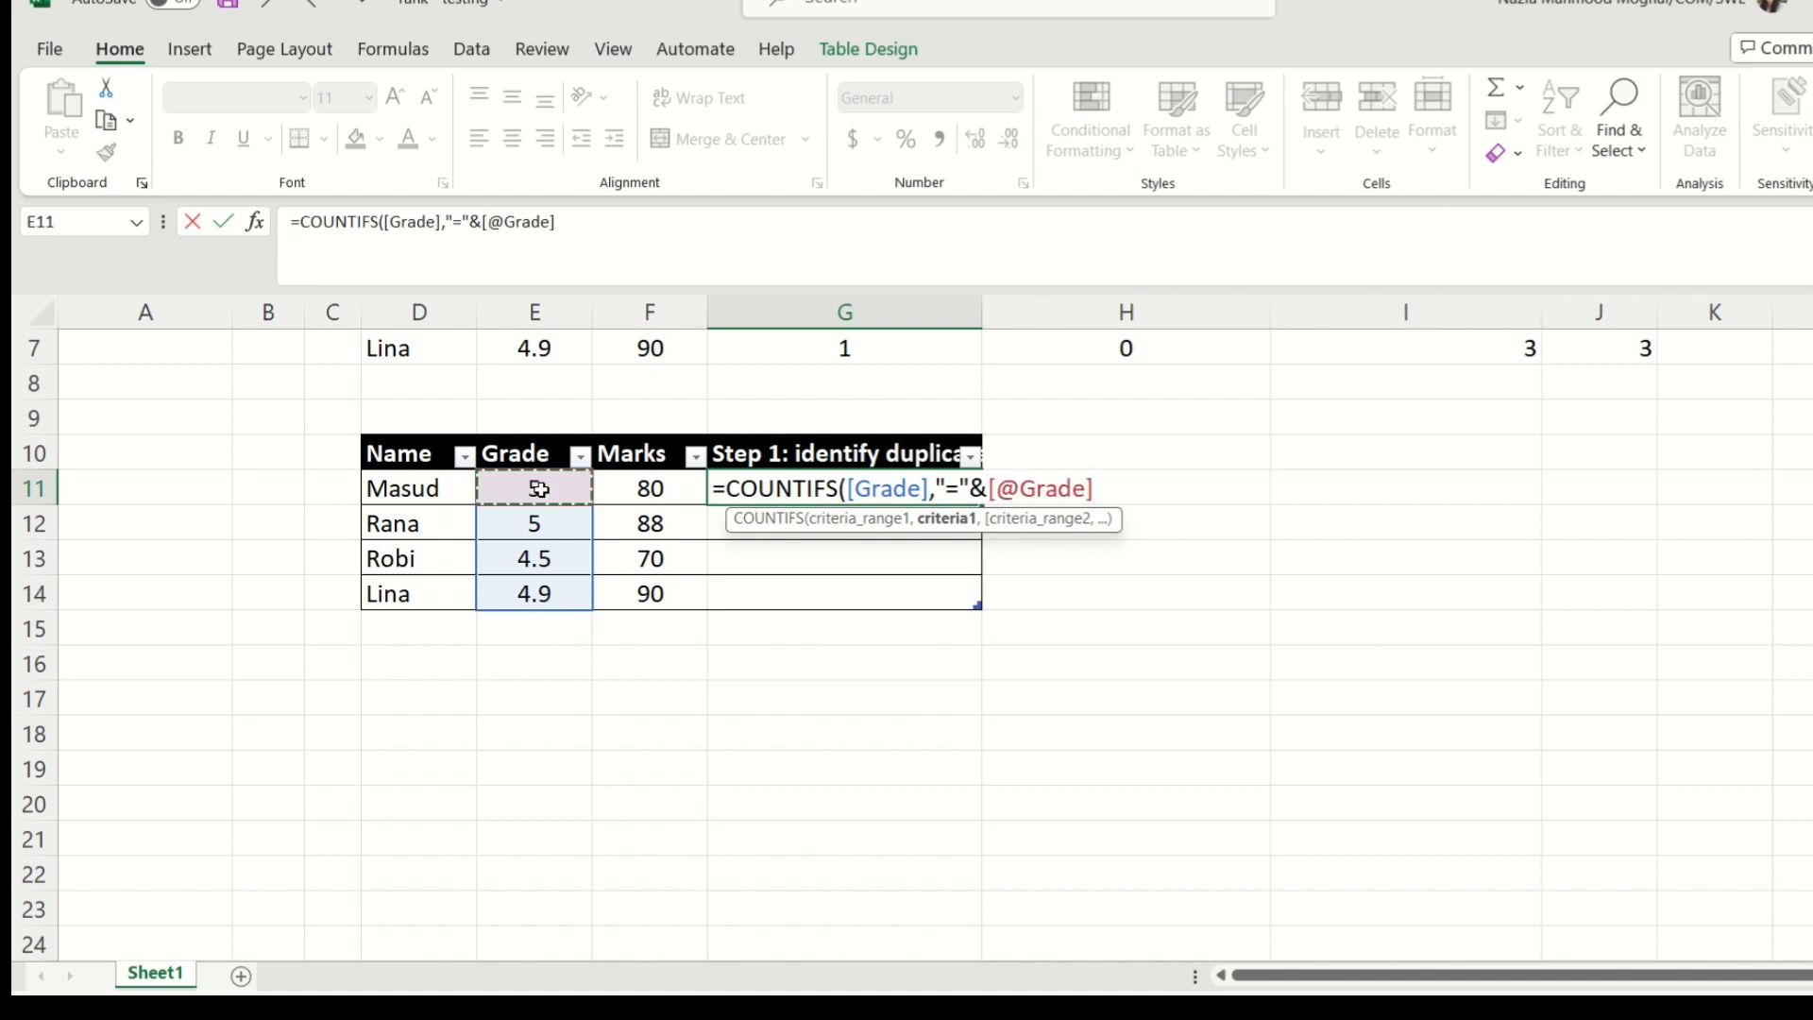
pyautogui.press('Return')
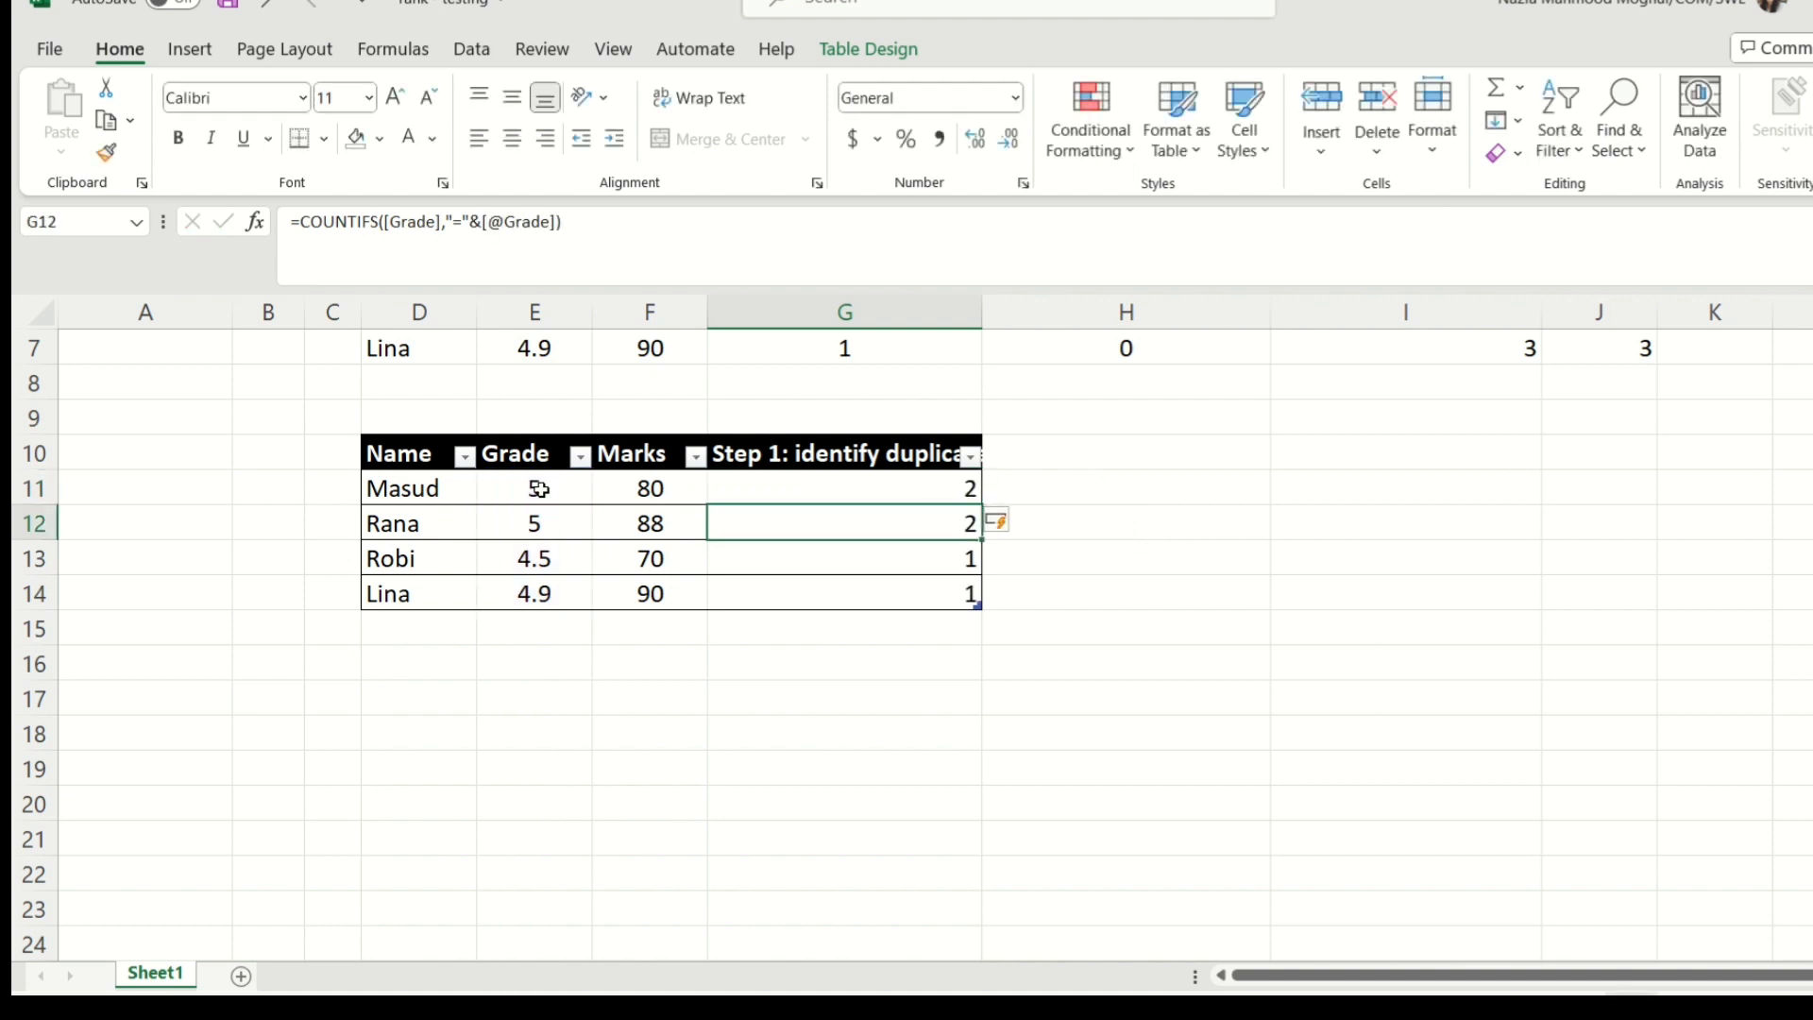
# Step: Test the formula by changing Robi's grade in E13 to 5, then undo it
pyautogui.click(526, 550)
pyautogui.write('5')
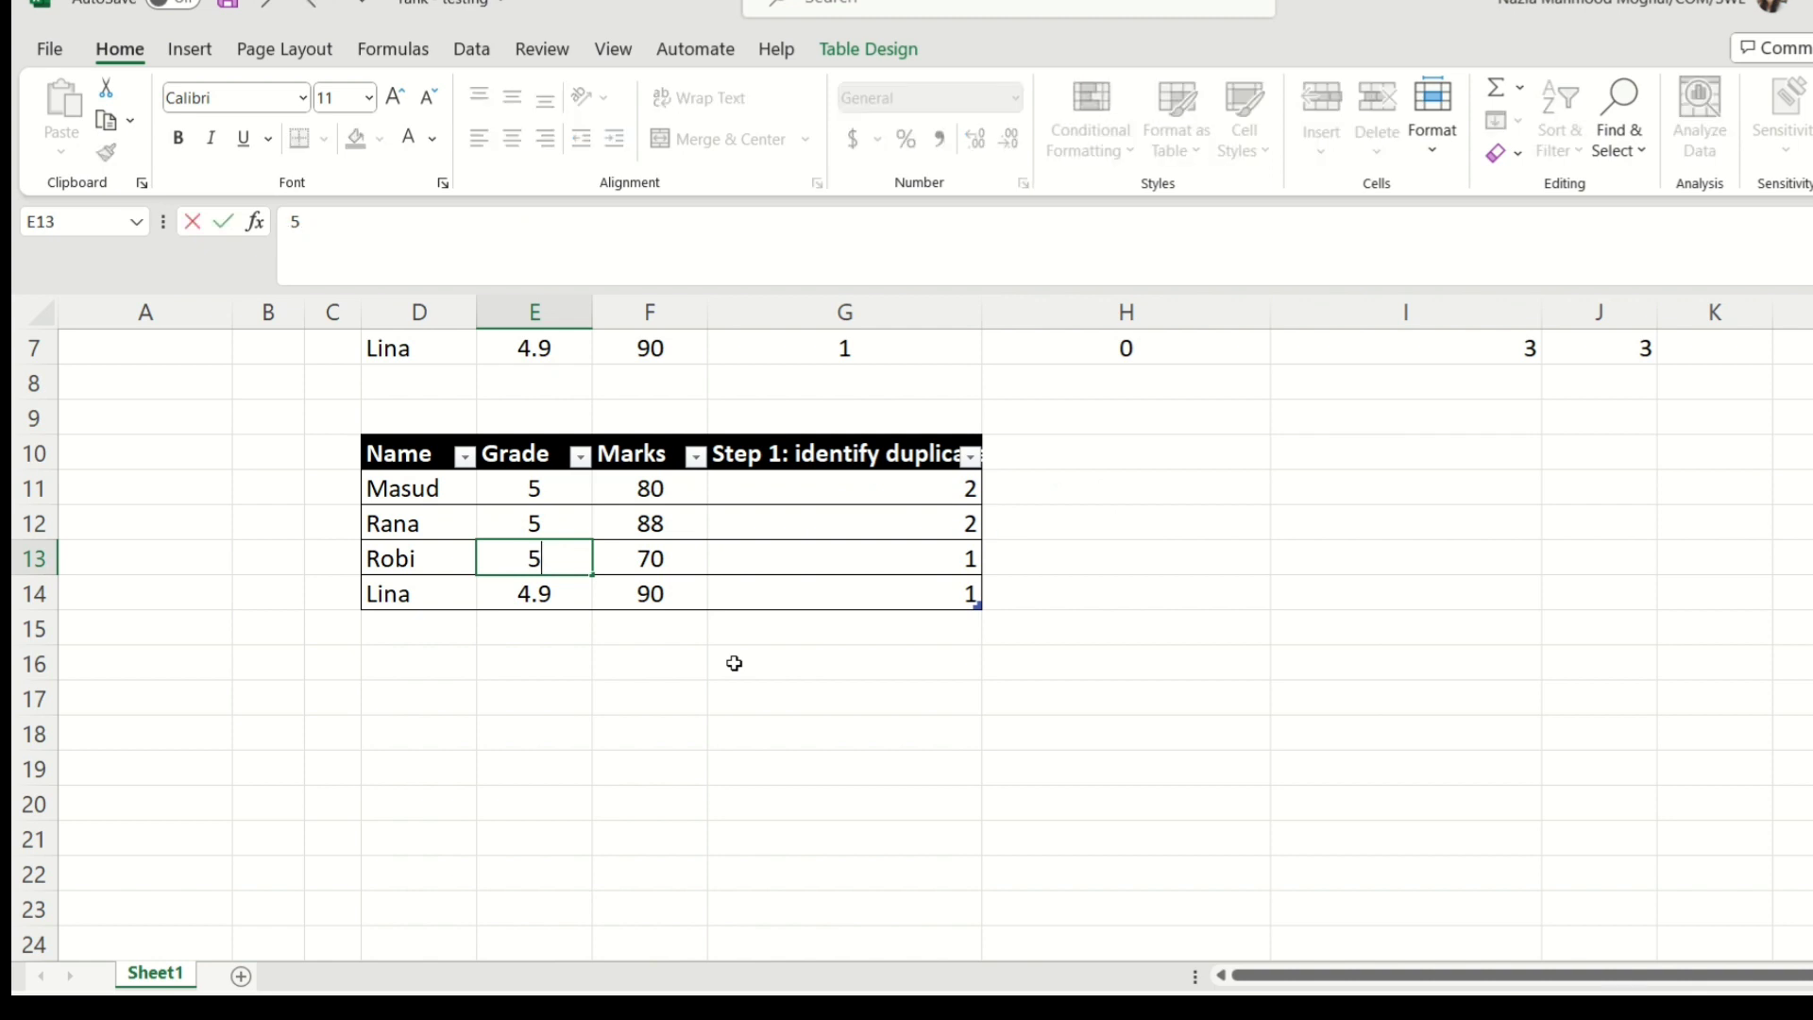
pyautogui.press('Return')
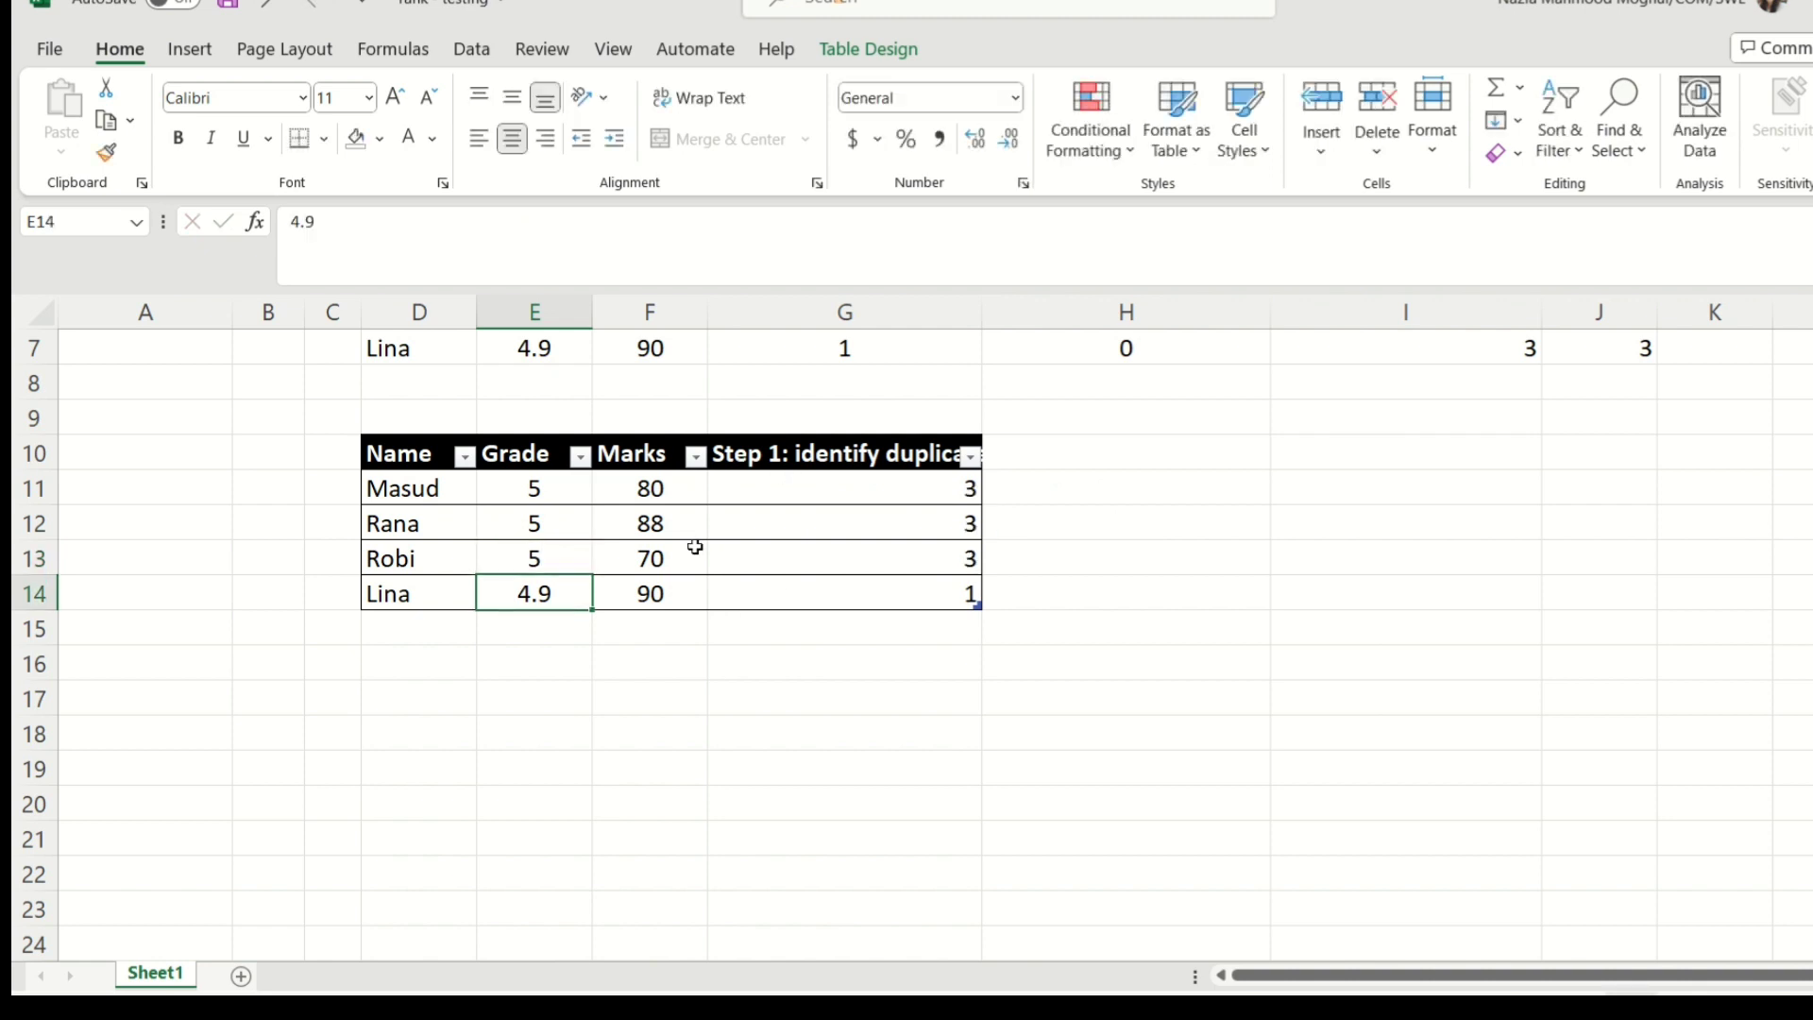
pyautogui.hotkey('ctrl', 'z')
# Step: Highlight the tied grade-5 rows, their Marks, and the single grades 4.5 and 4.9
pyautogui.click(1094, 448)
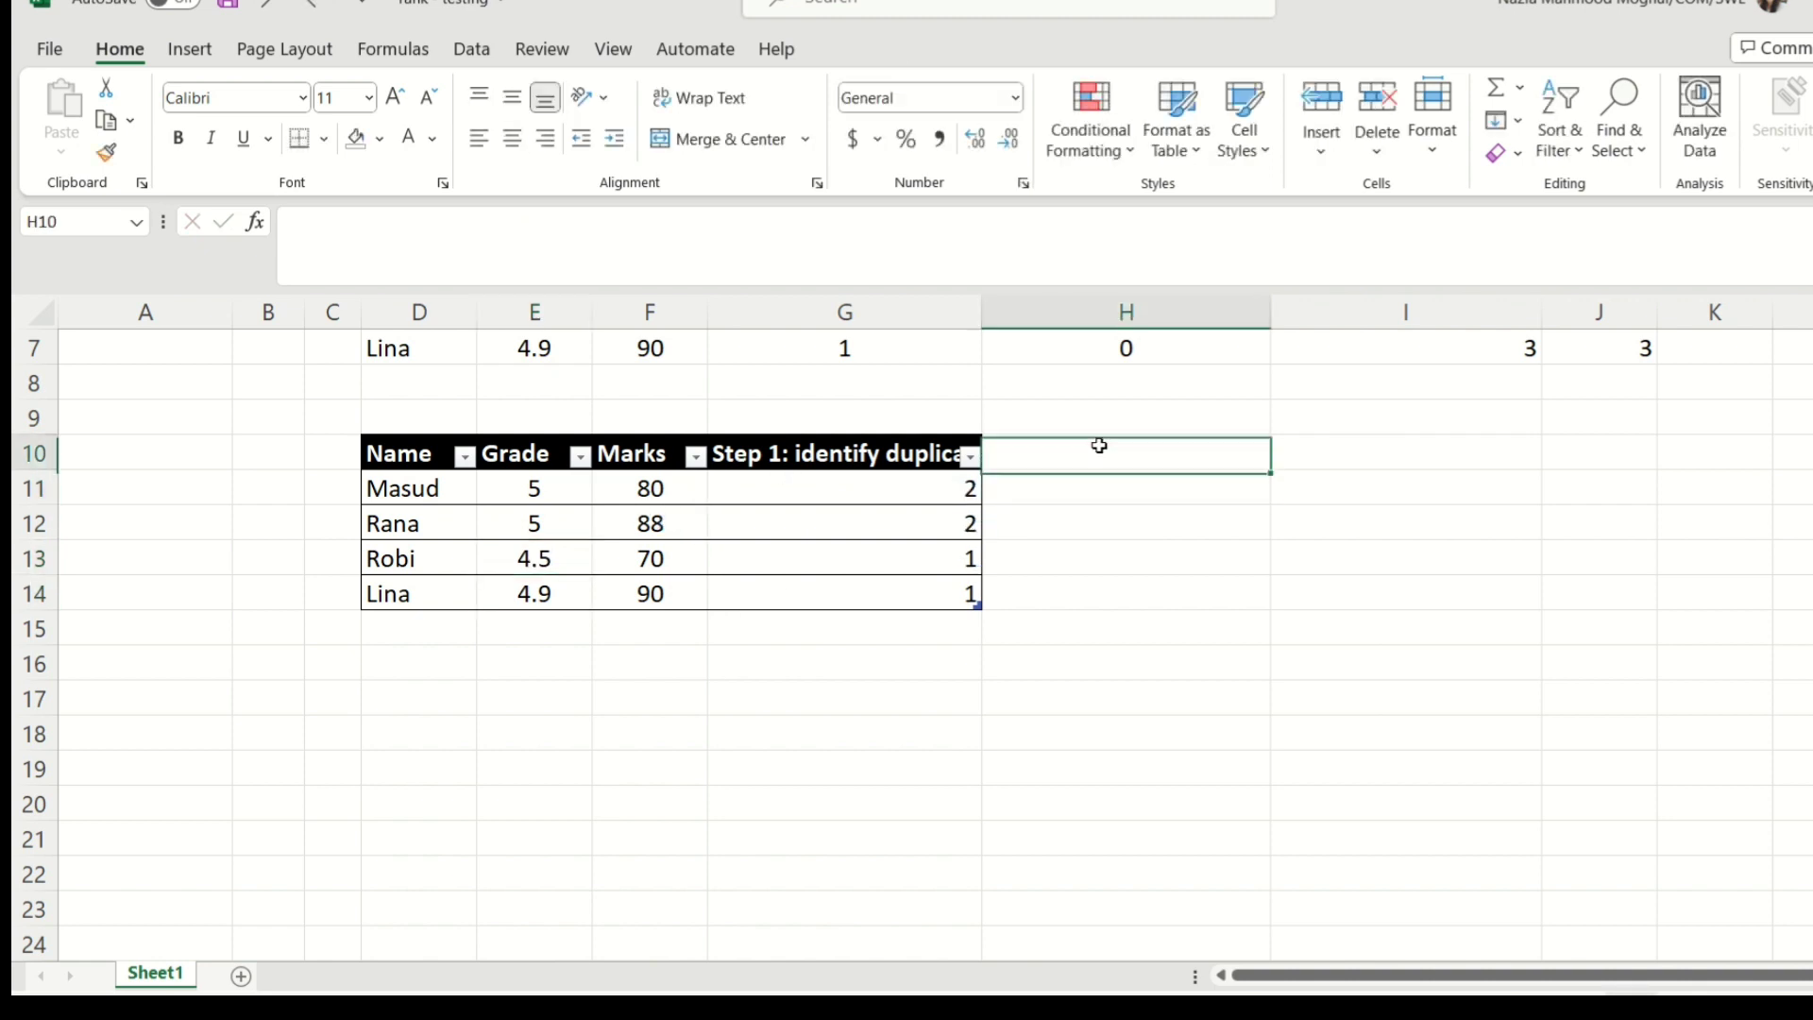
pyautogui.click(1345, 460)
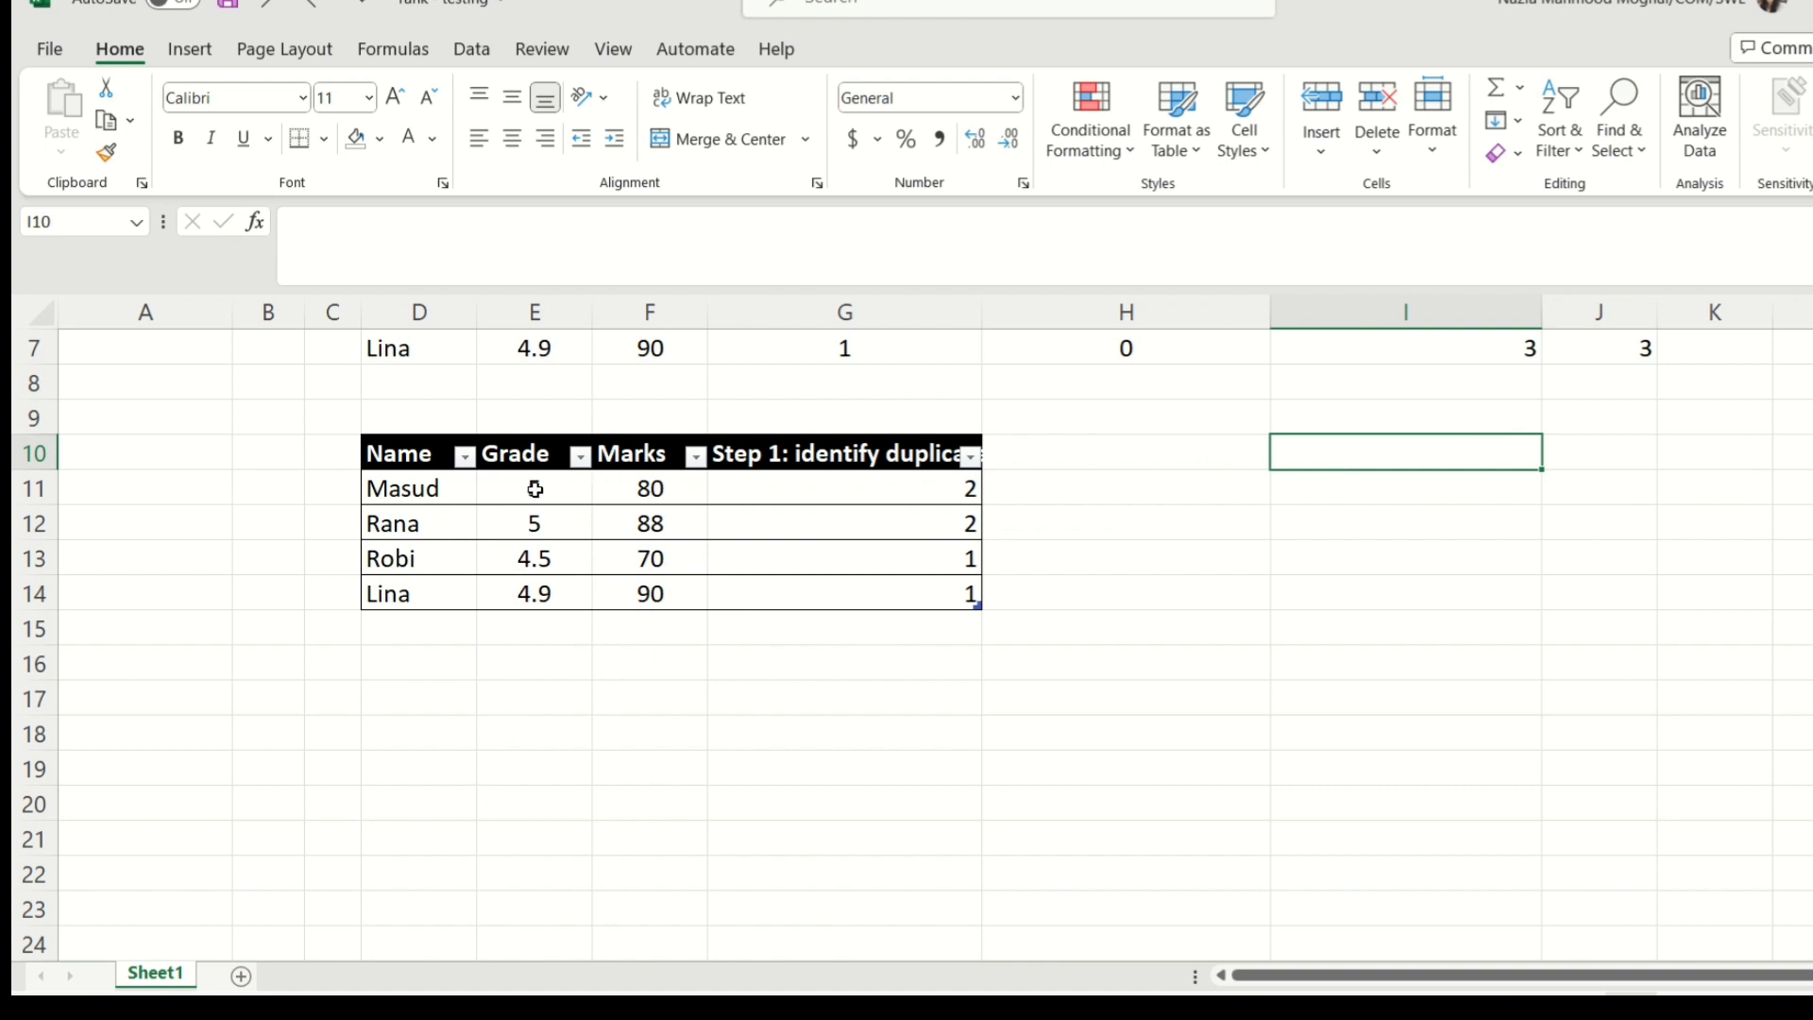
pyautogui.moveTo(534, 488); pyautogui.dragTo(531, 523)
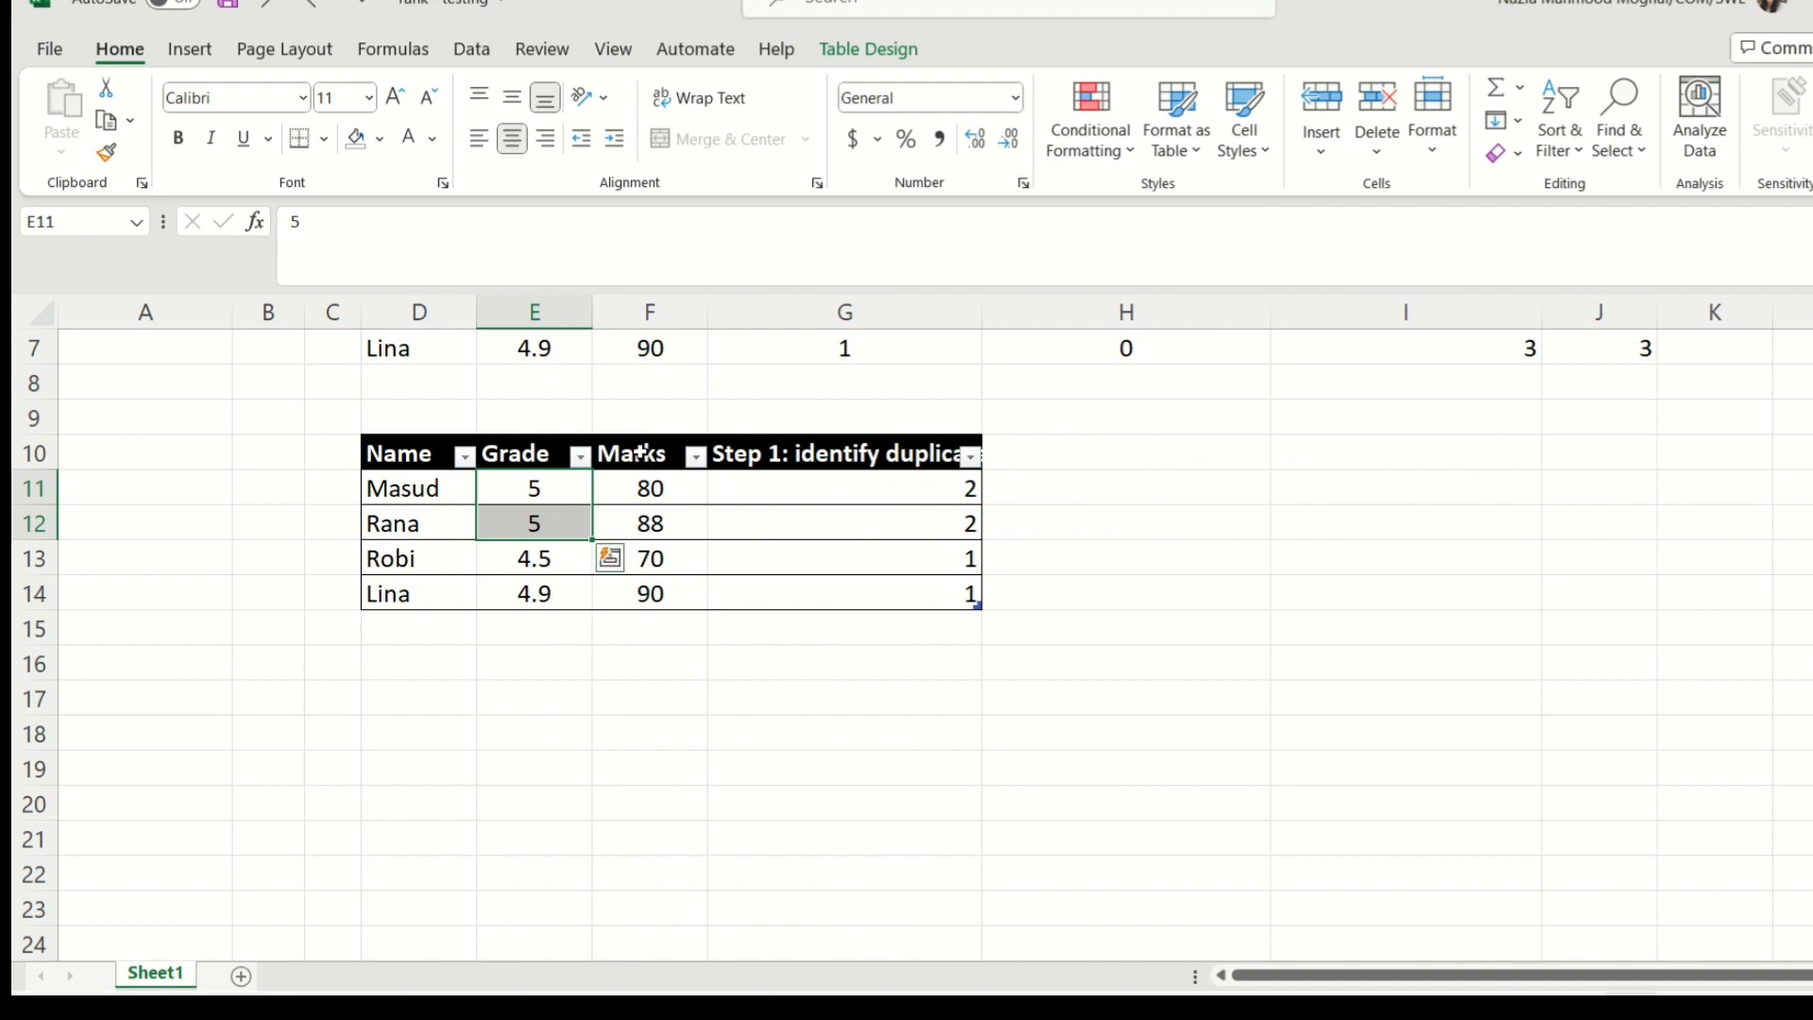
pyautogui.moveTo(642, 460); pyautogui.dragTo(646, 525)
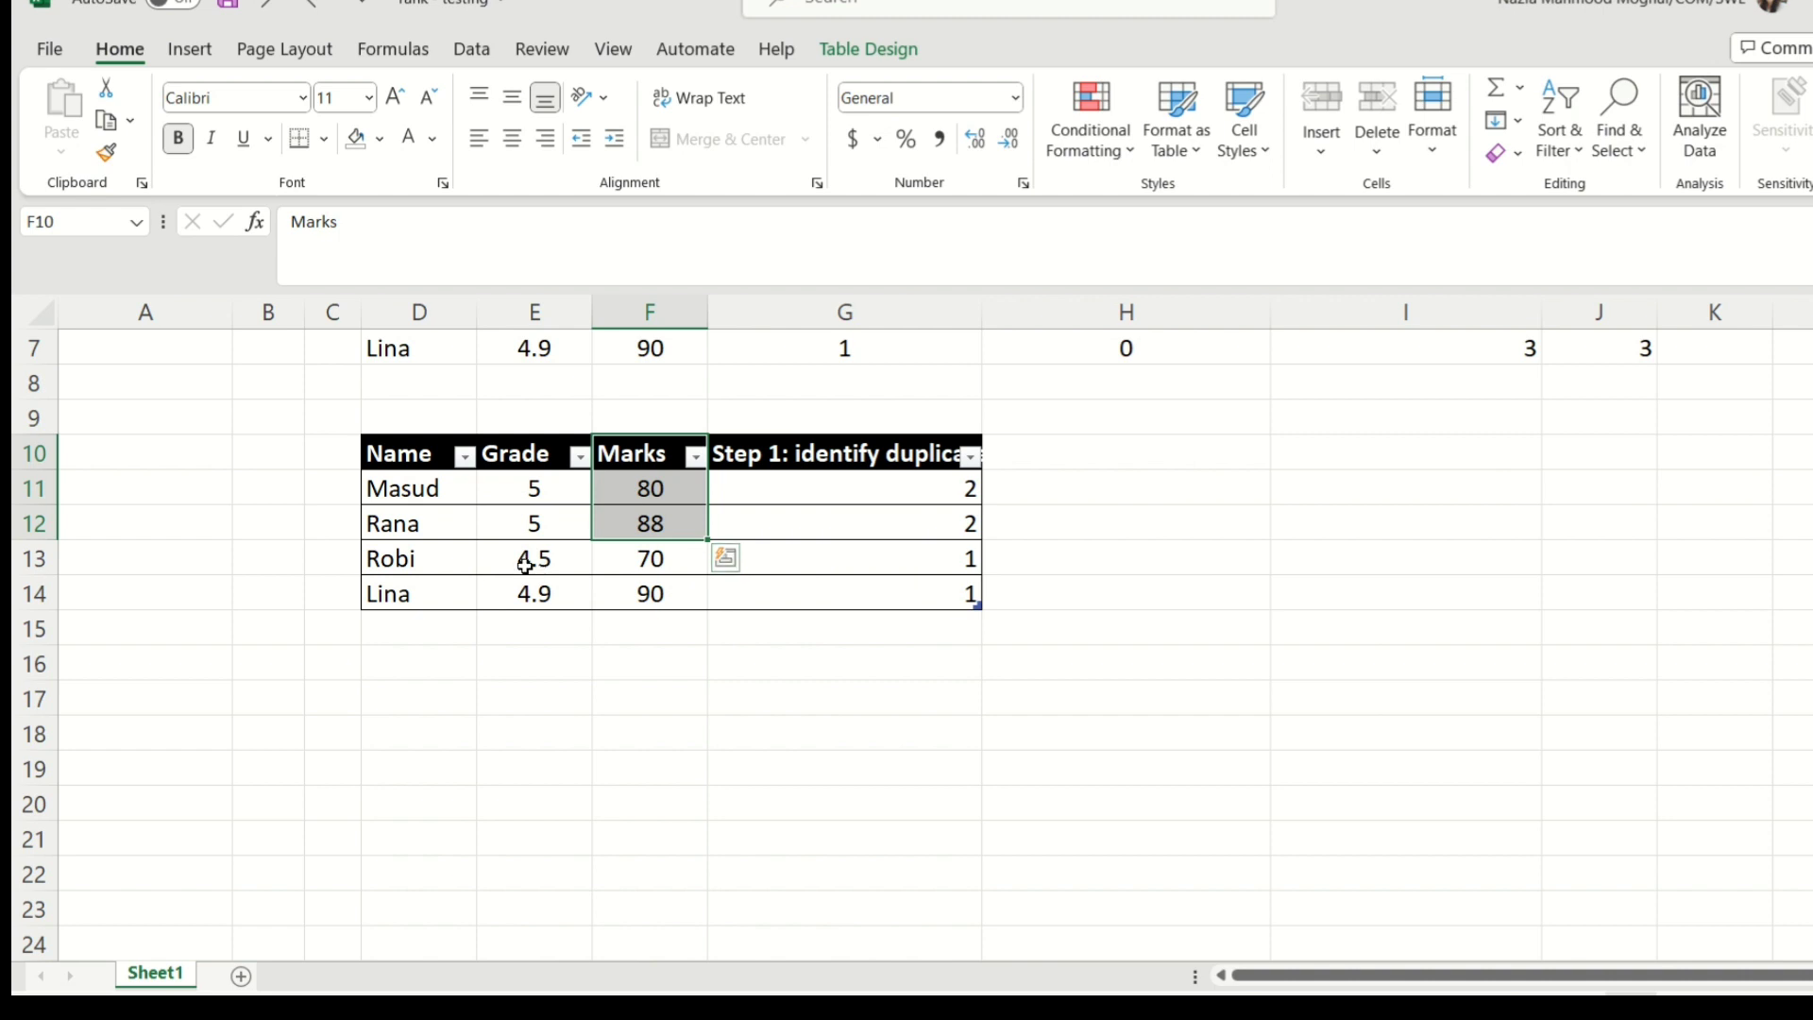
pyautogui.moveTo(527, 565); pyautogui.dragTo(534, 590)
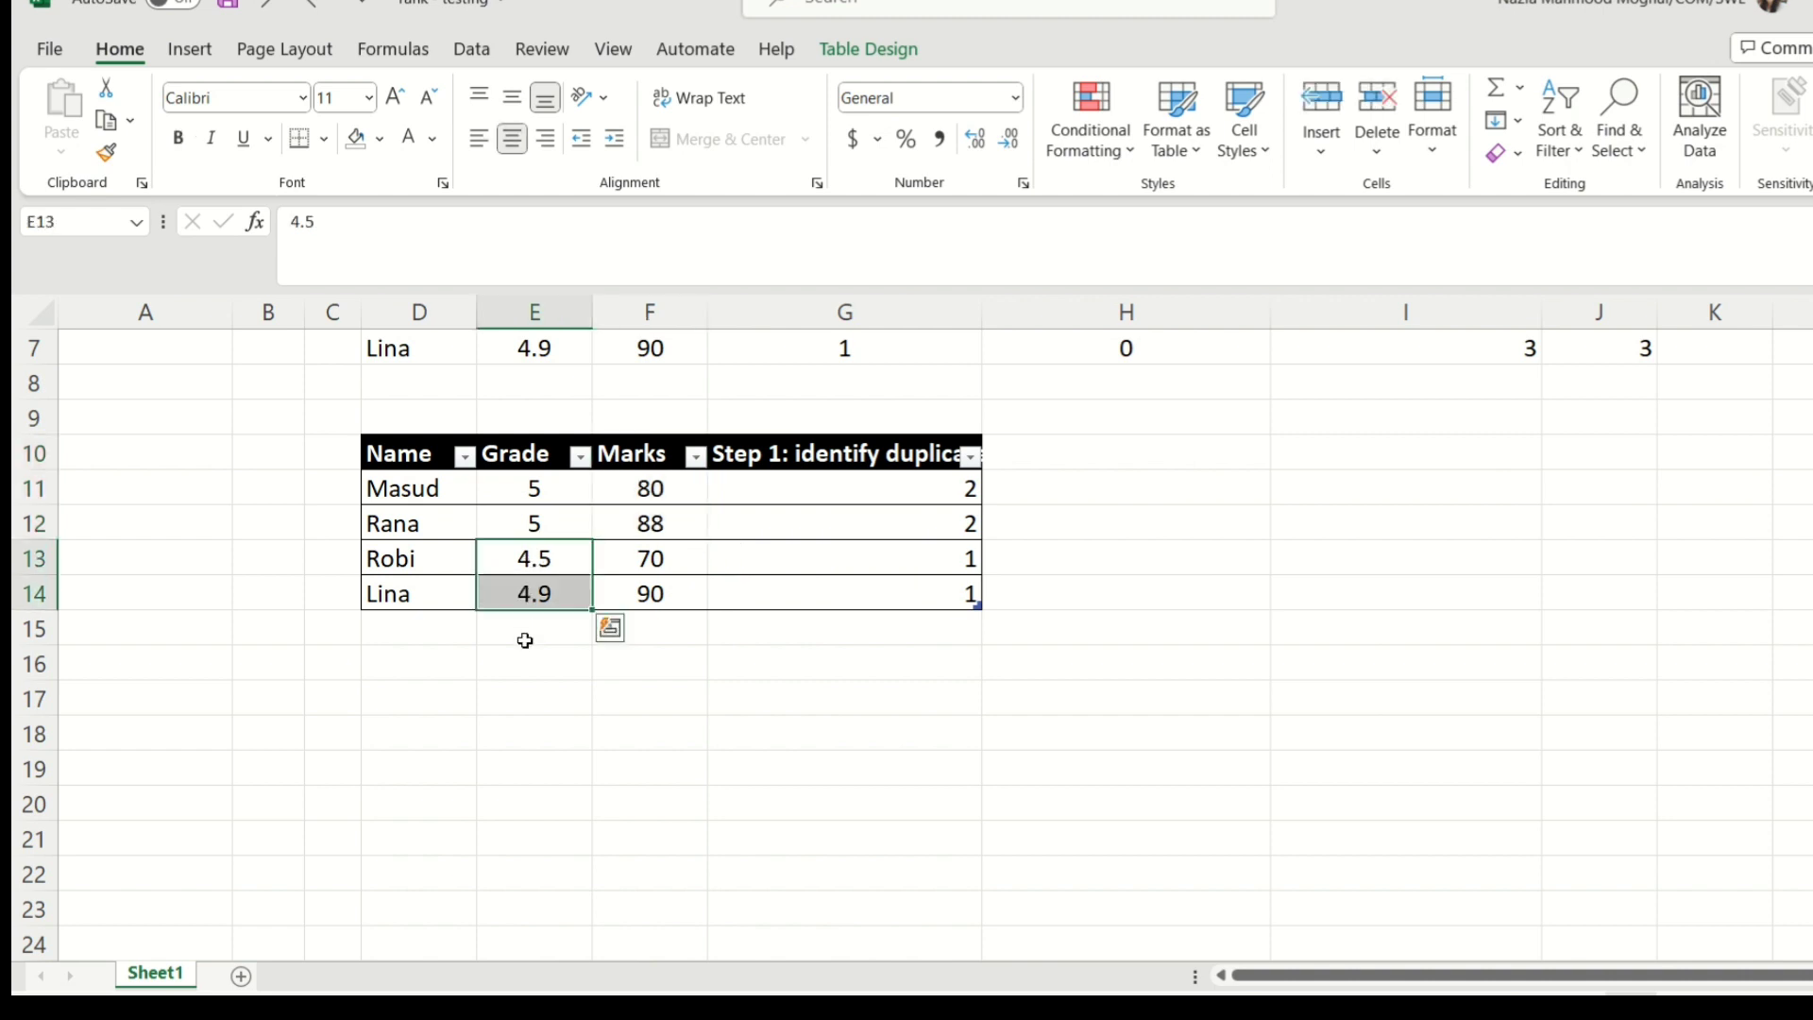
# Step: Add the heading 'Step 2: Rank on Marks' in I10 and begin an IF formula in I11
pyautogui.click(1347, 454)
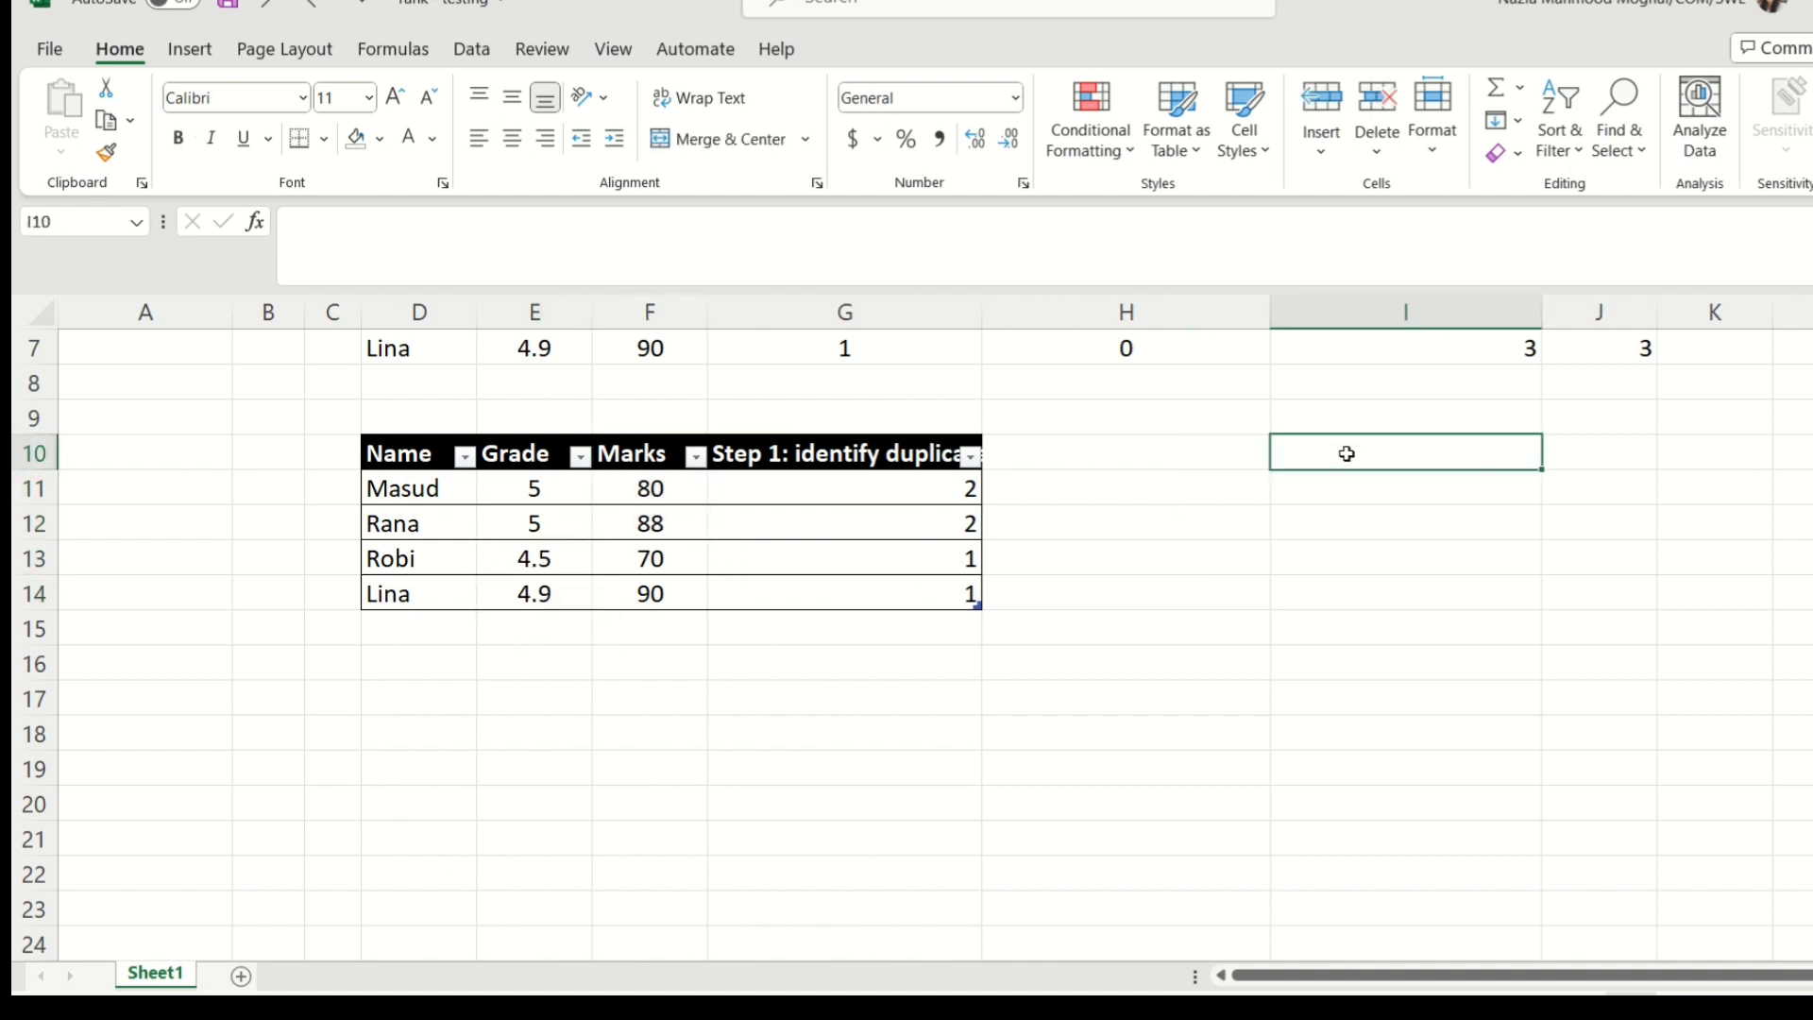
pyautogui.write('Step 2: R')
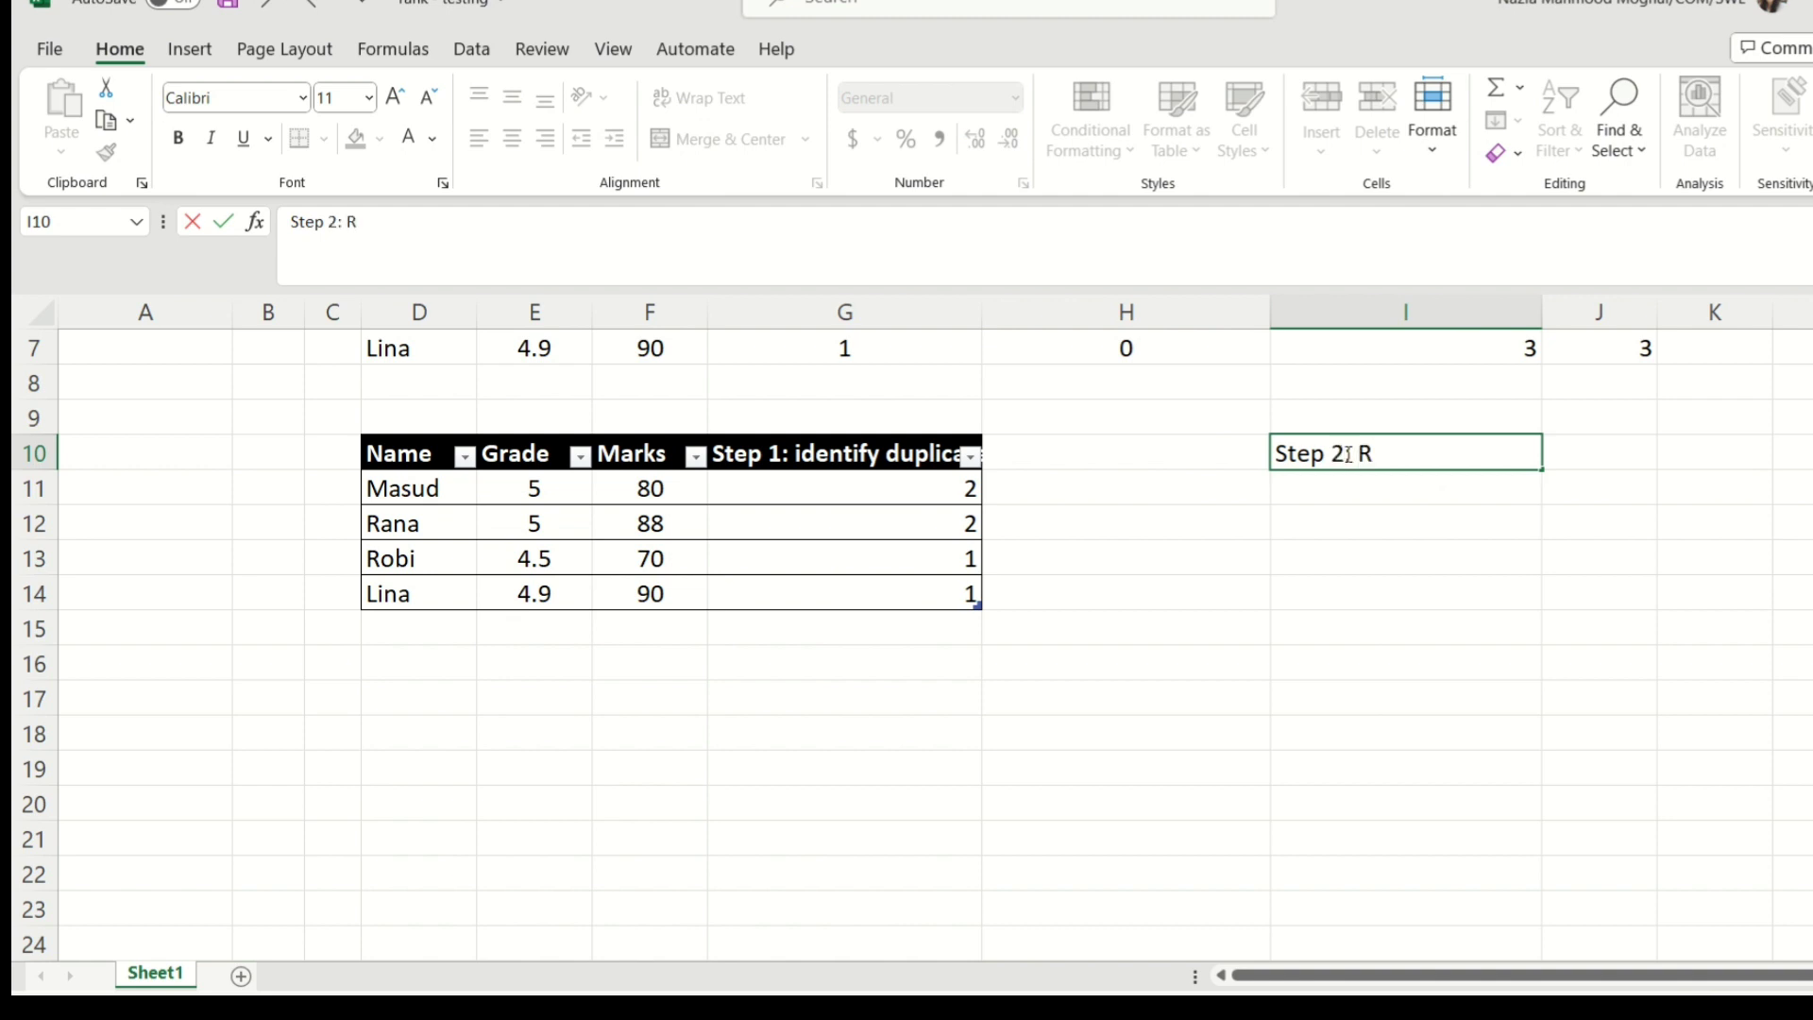
pyautogui.write('ank on Mark')
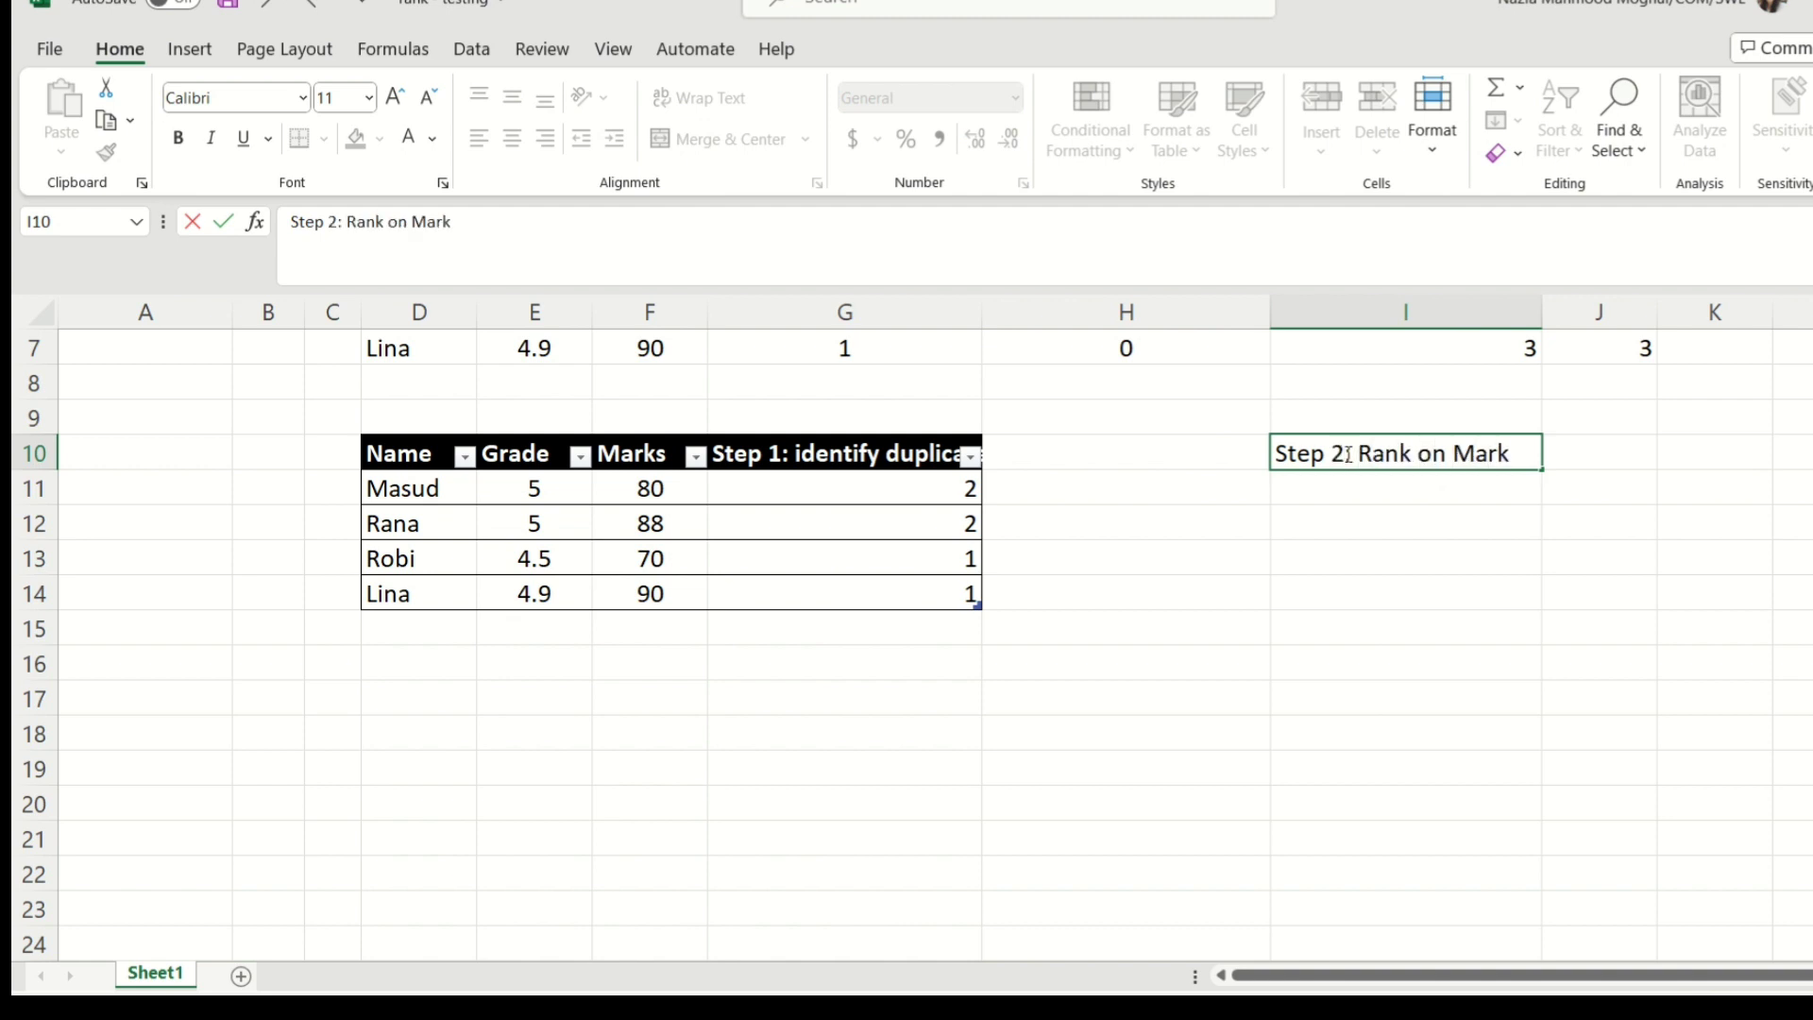
pyautogui.write('s')
pyautogui.press('Return')
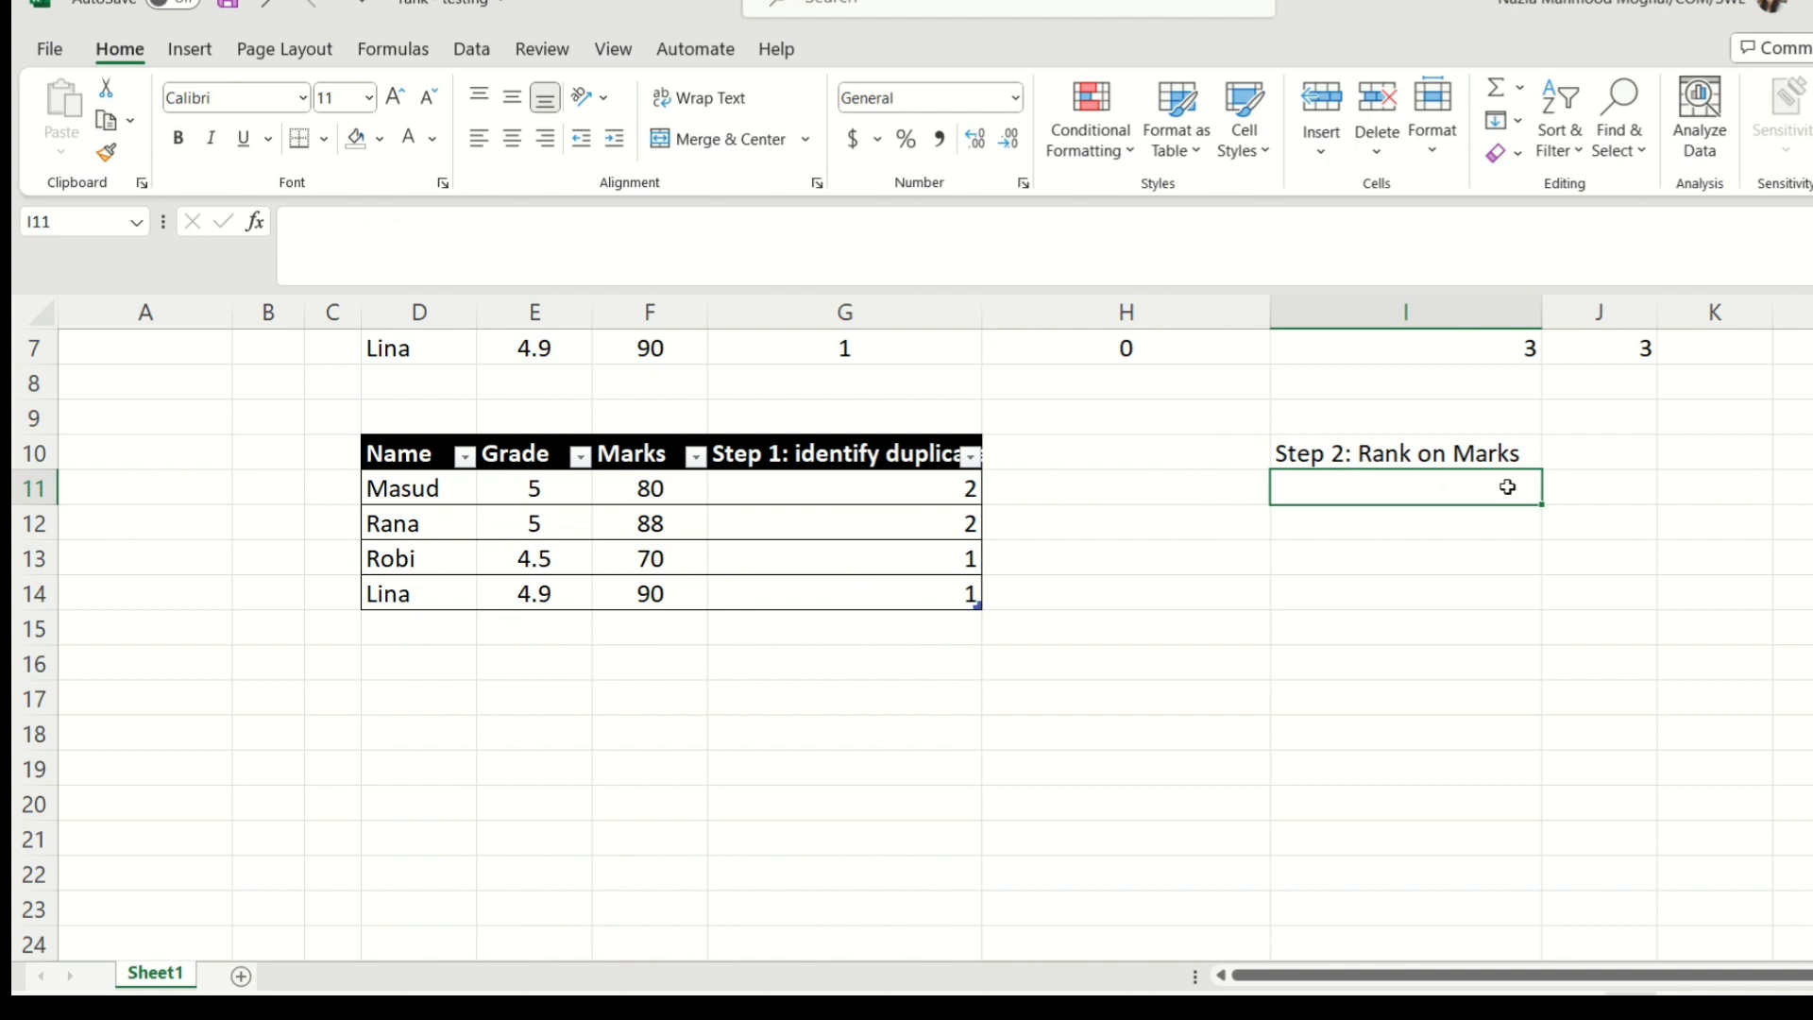
pyautogui.write('=if(')
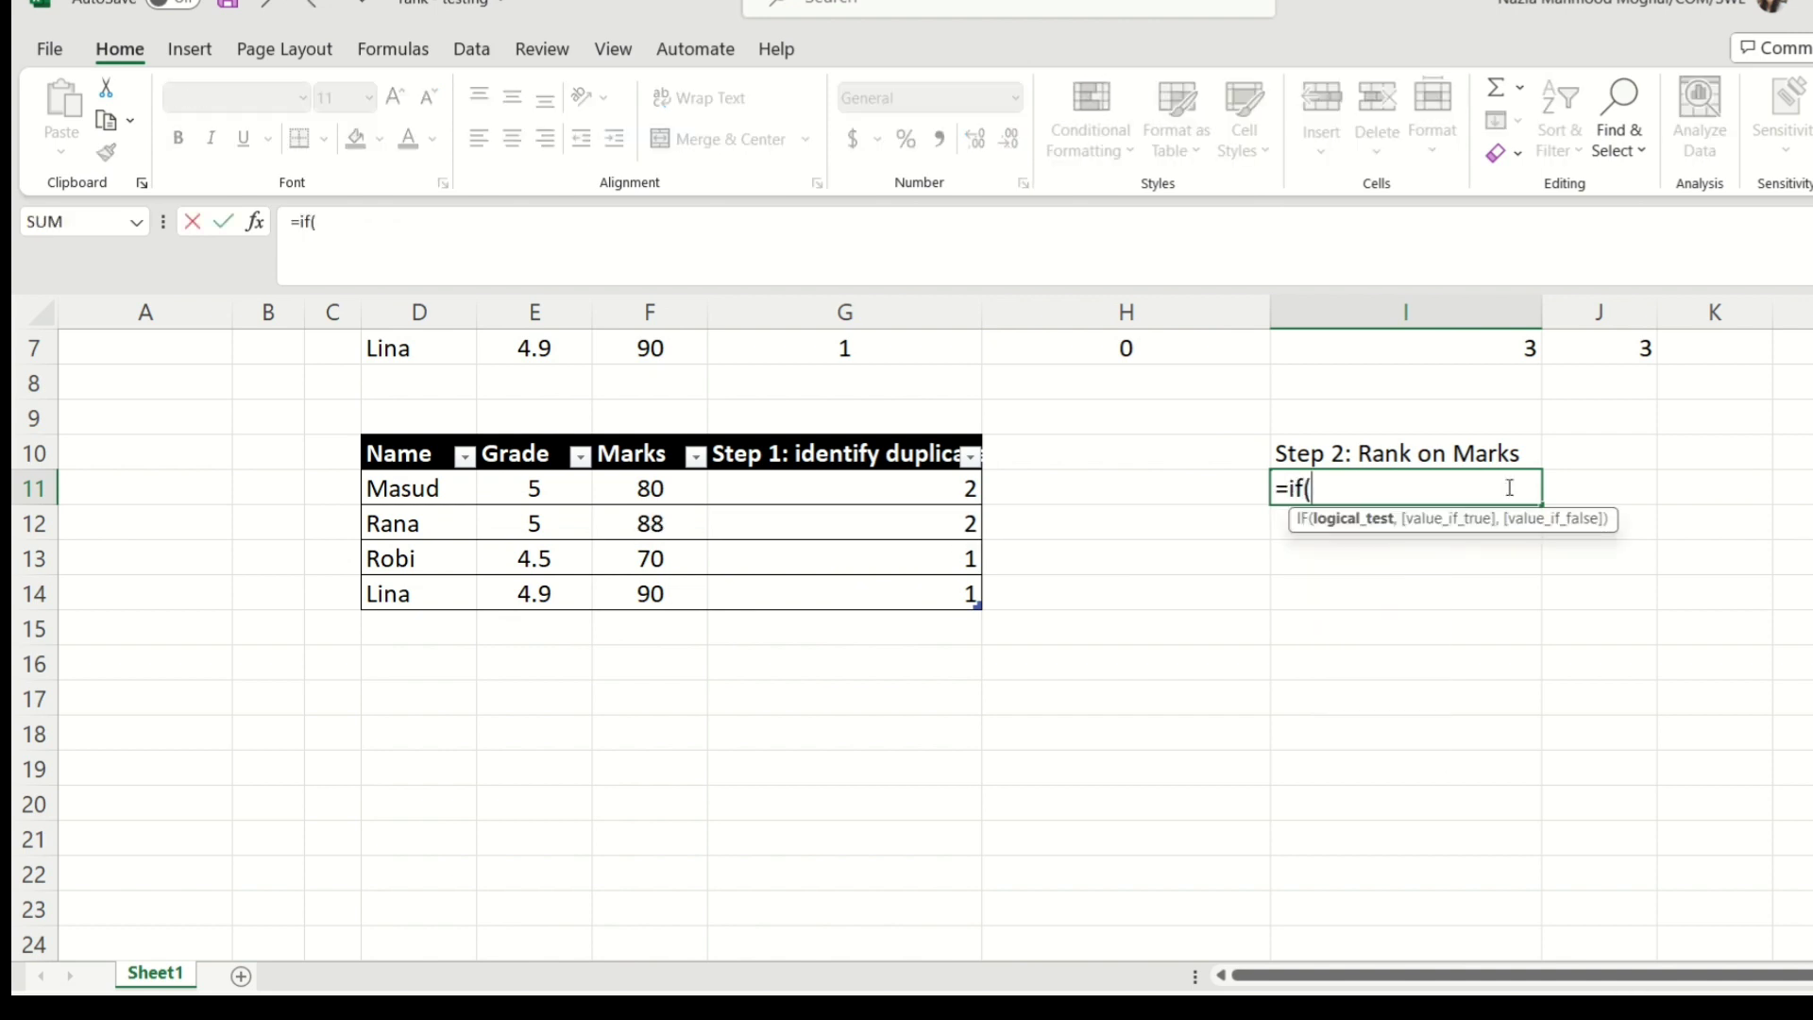
pyautogui.press('Return')
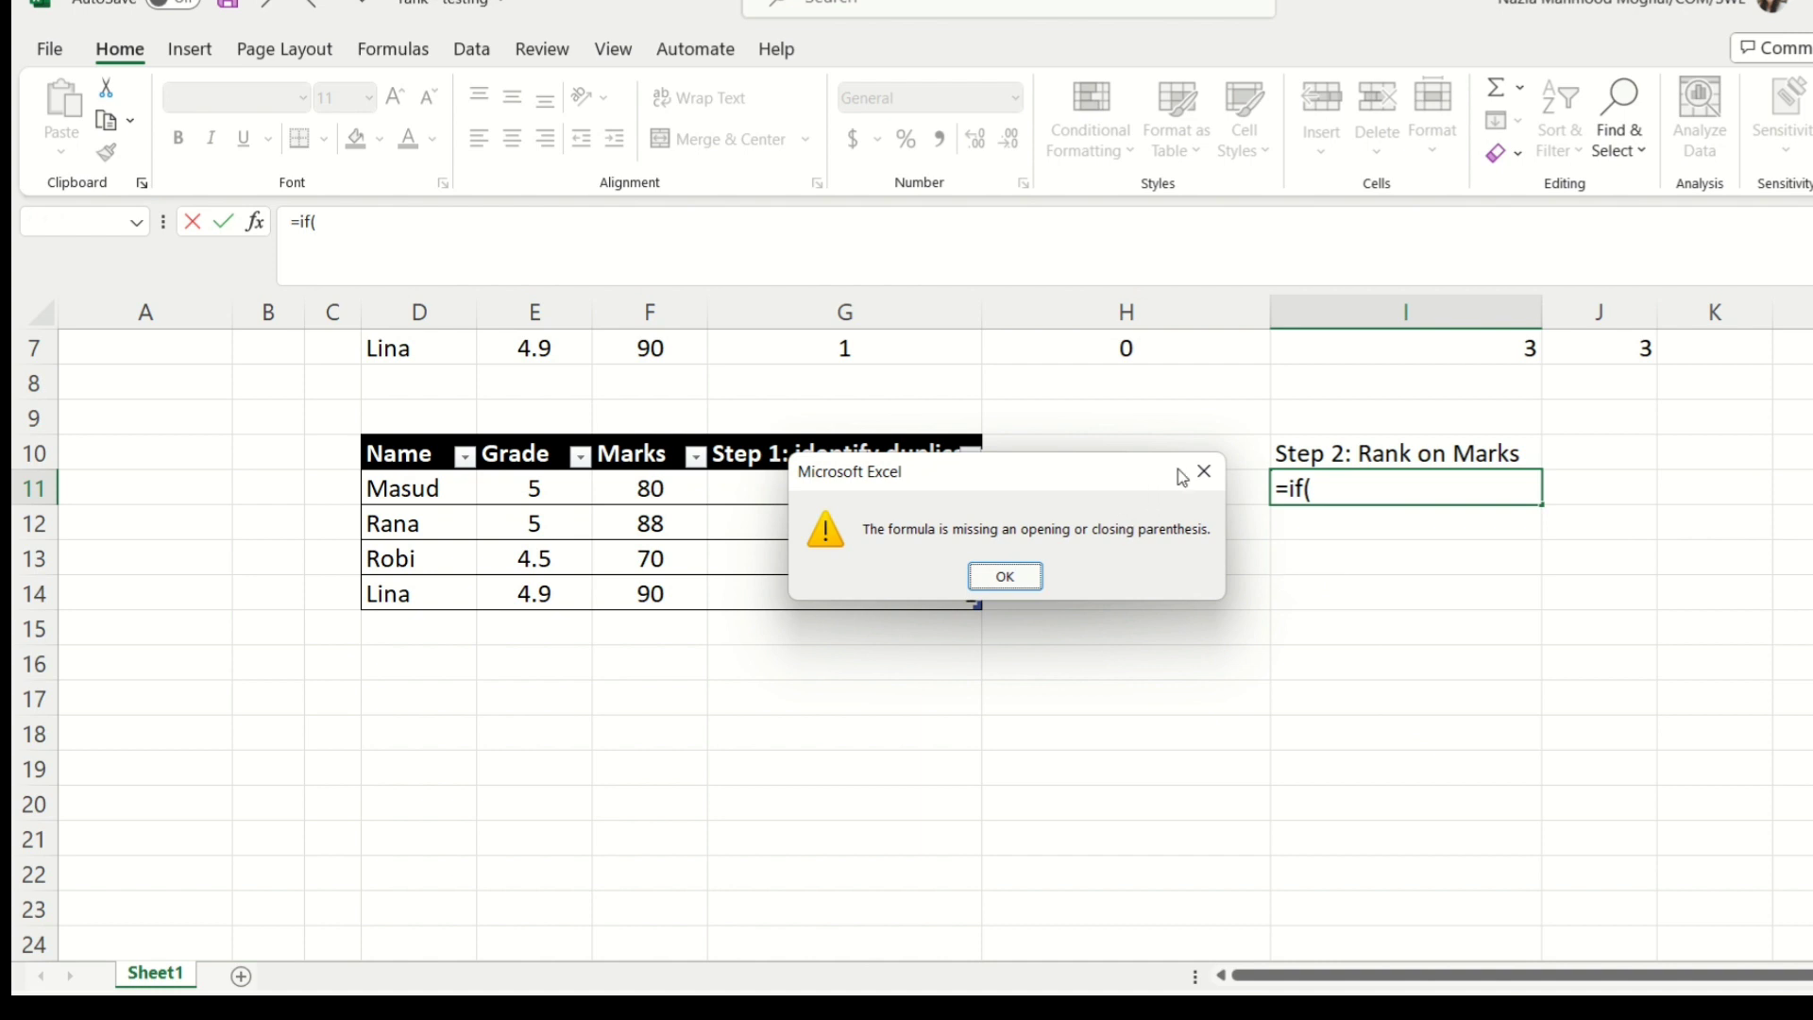
pyautogui.click(1199, 472)
pyautogui.click(387, 239)
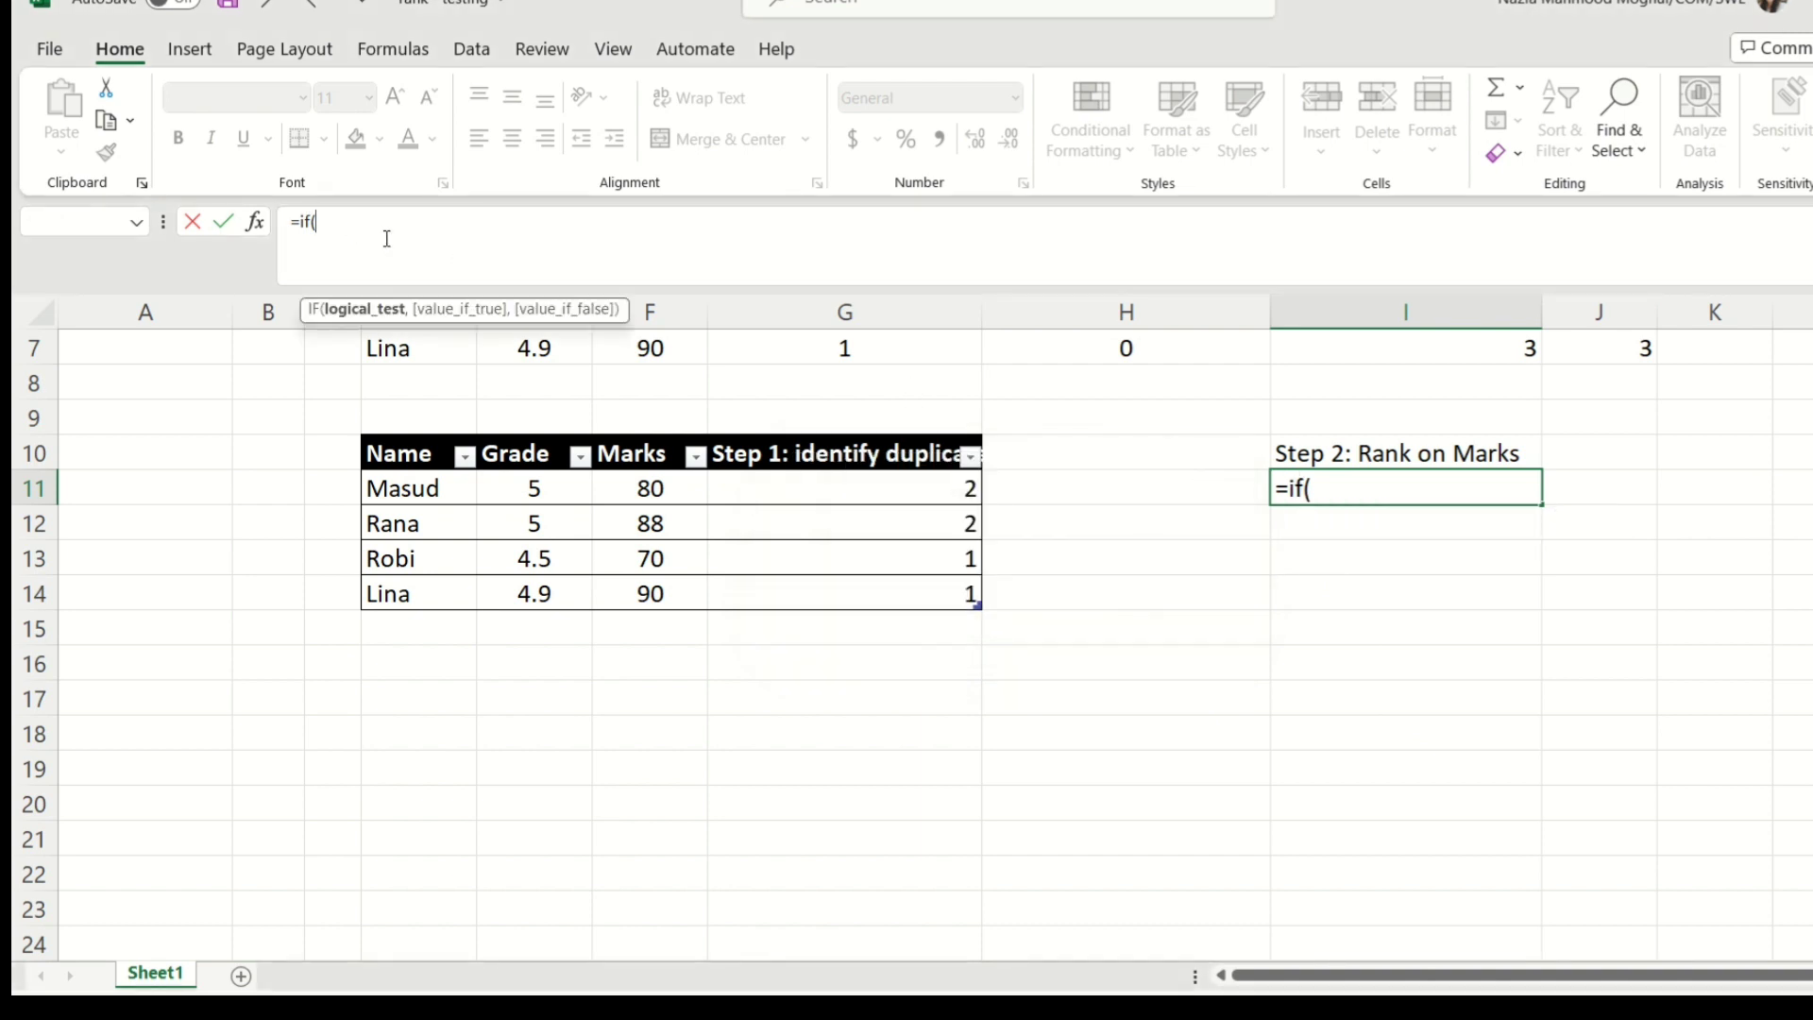
# Step: Make the IF test this row's duplicate count >1 and start a COUNTIFS over the Step 1 column
pyautogui.click(806, 494)
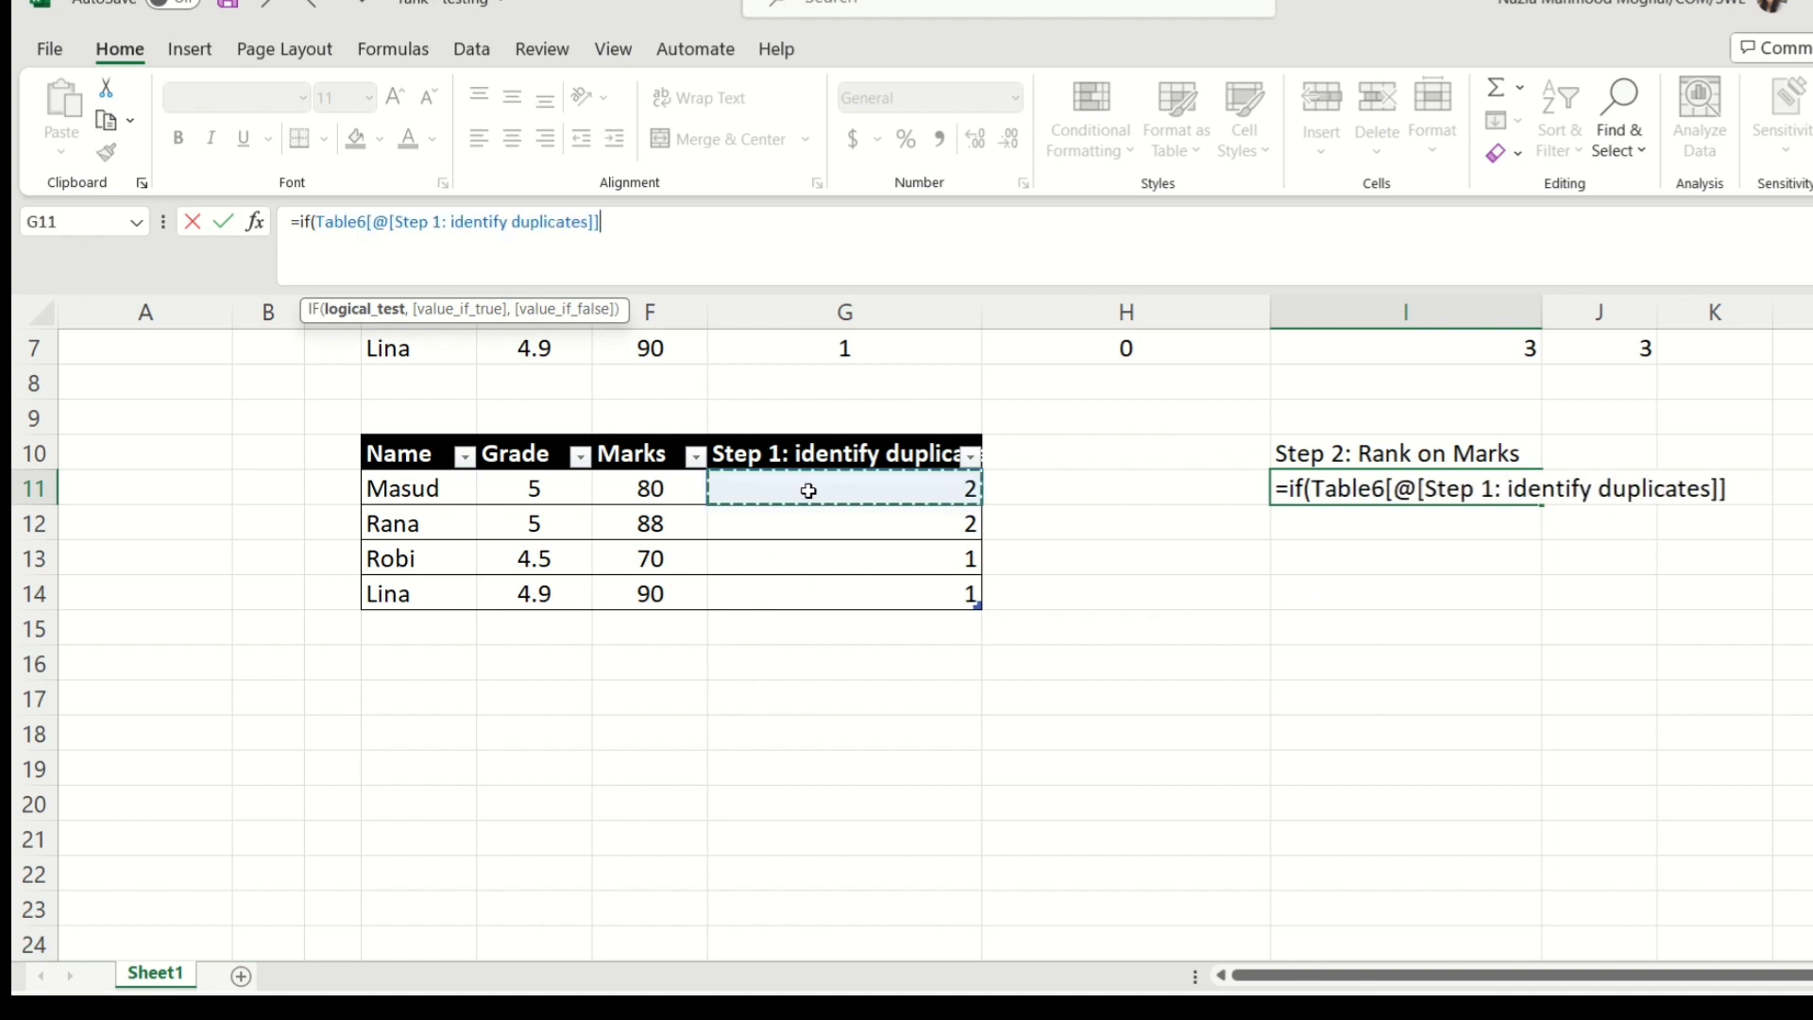
pyautogui.write('>1,')
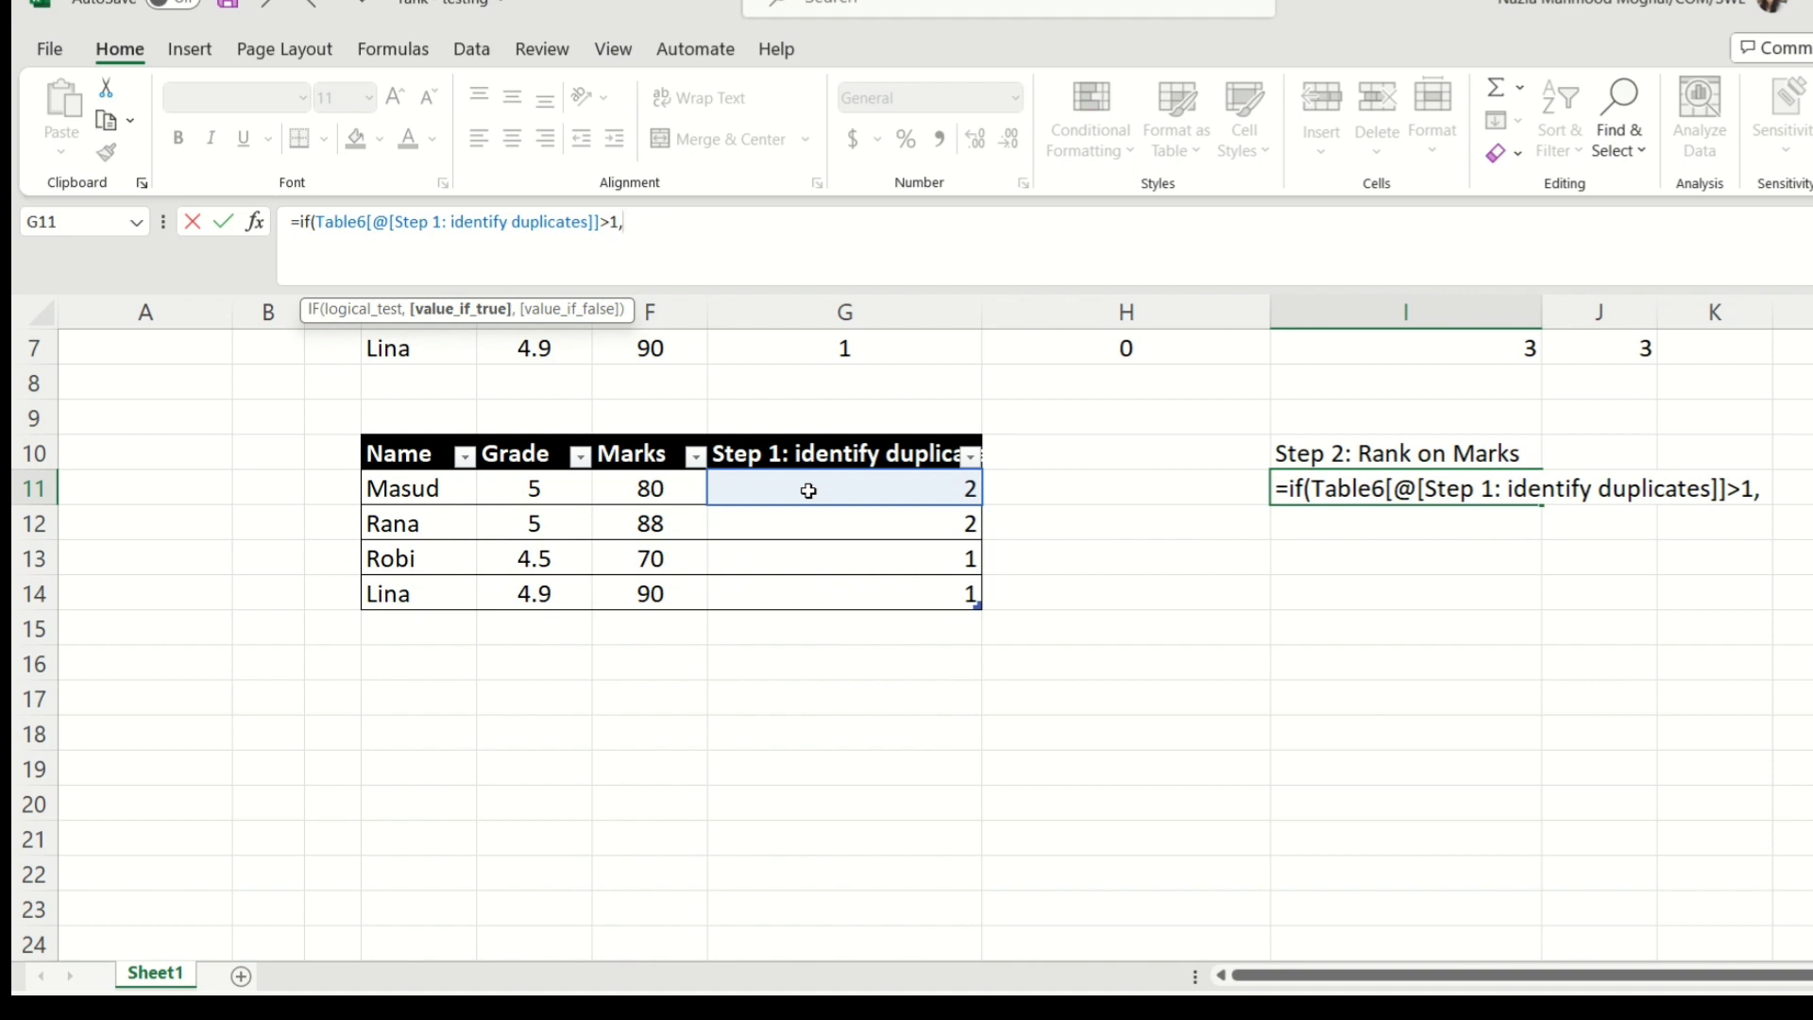
pyautogui.write('coun')
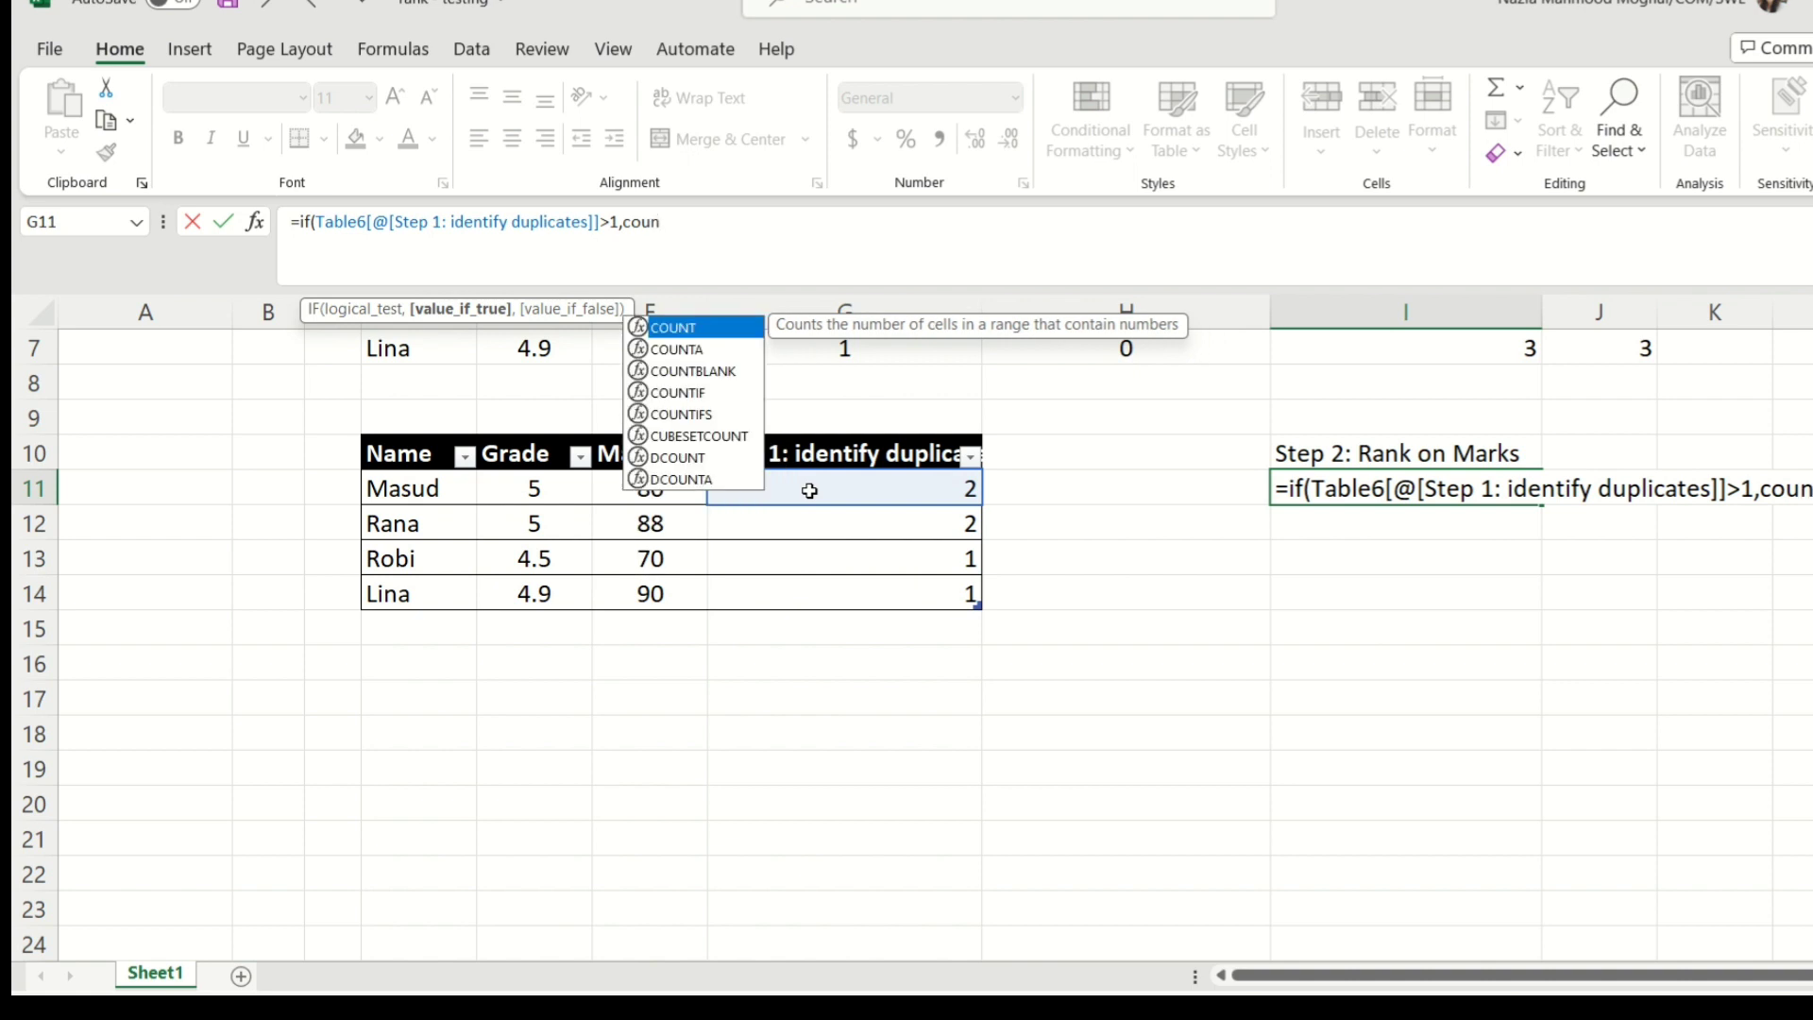
pyautogui.press('Down')
pyautogui.press('Down')
pyautogui.press('Down')
pyautogui.press('Down')
pyautogui.press('Tab')
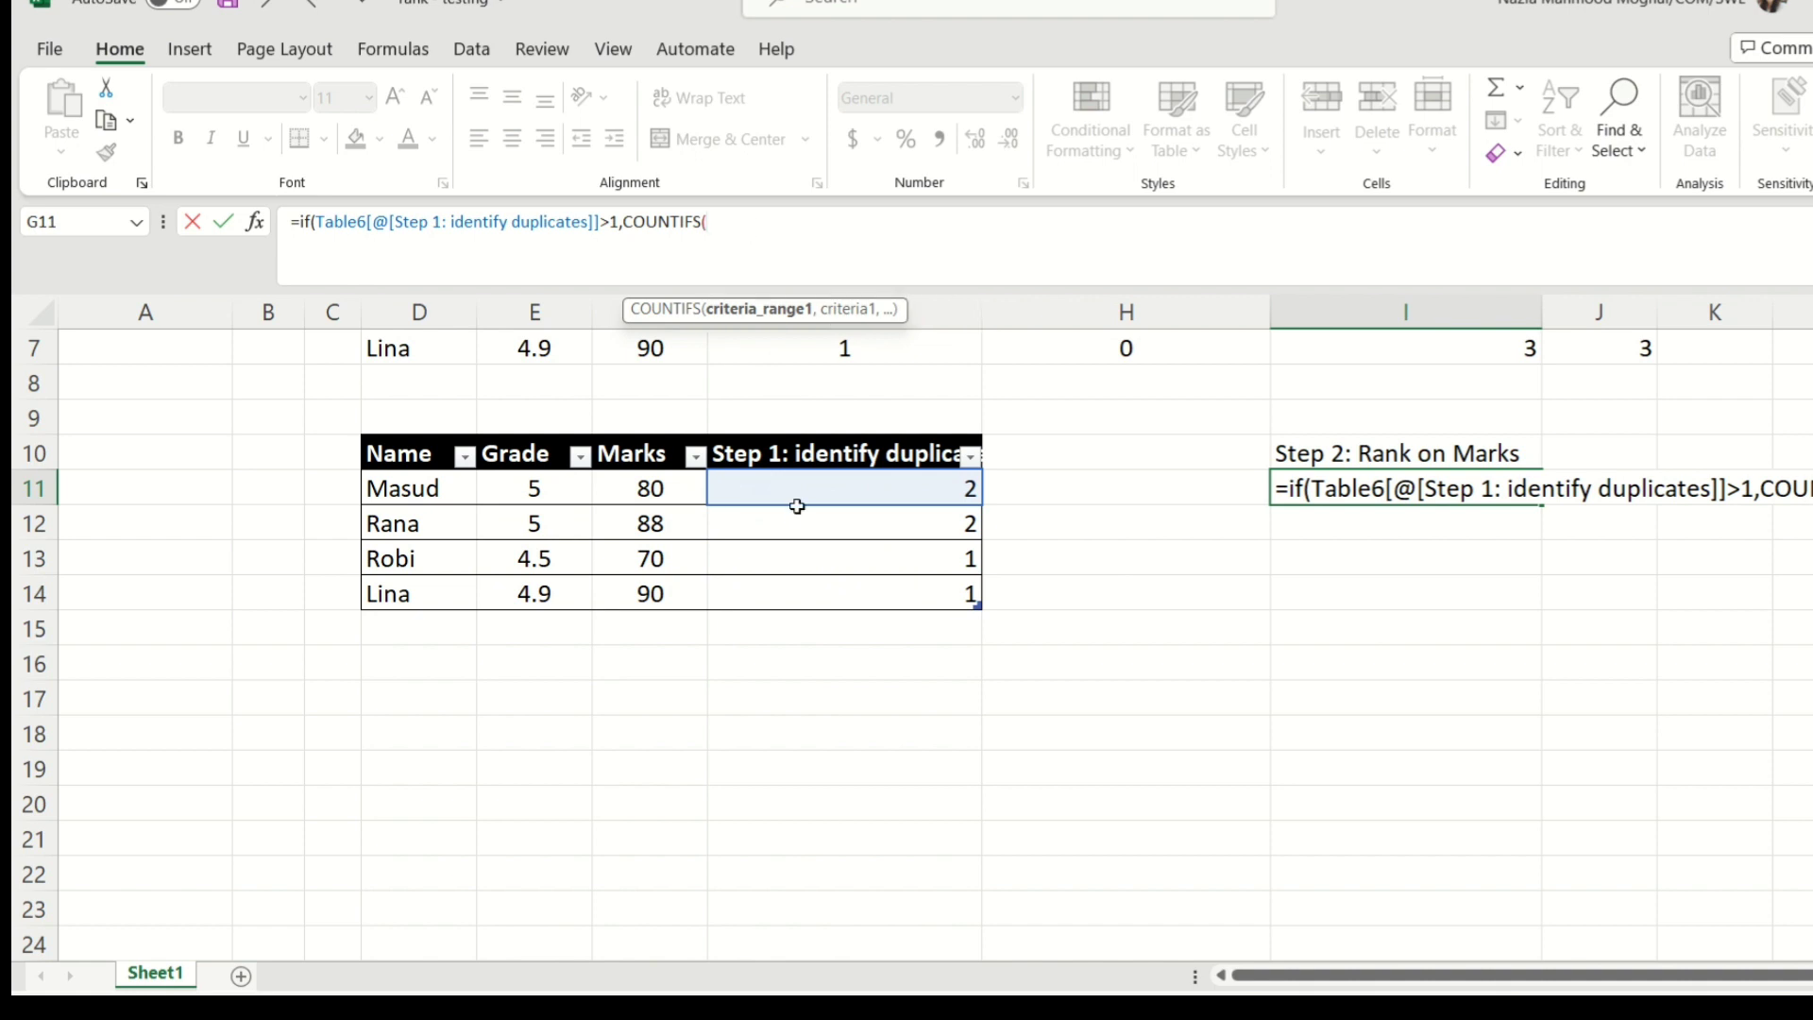
pyautogui.moveTo(794, 489); pyautogui.dragTo(778, 593)
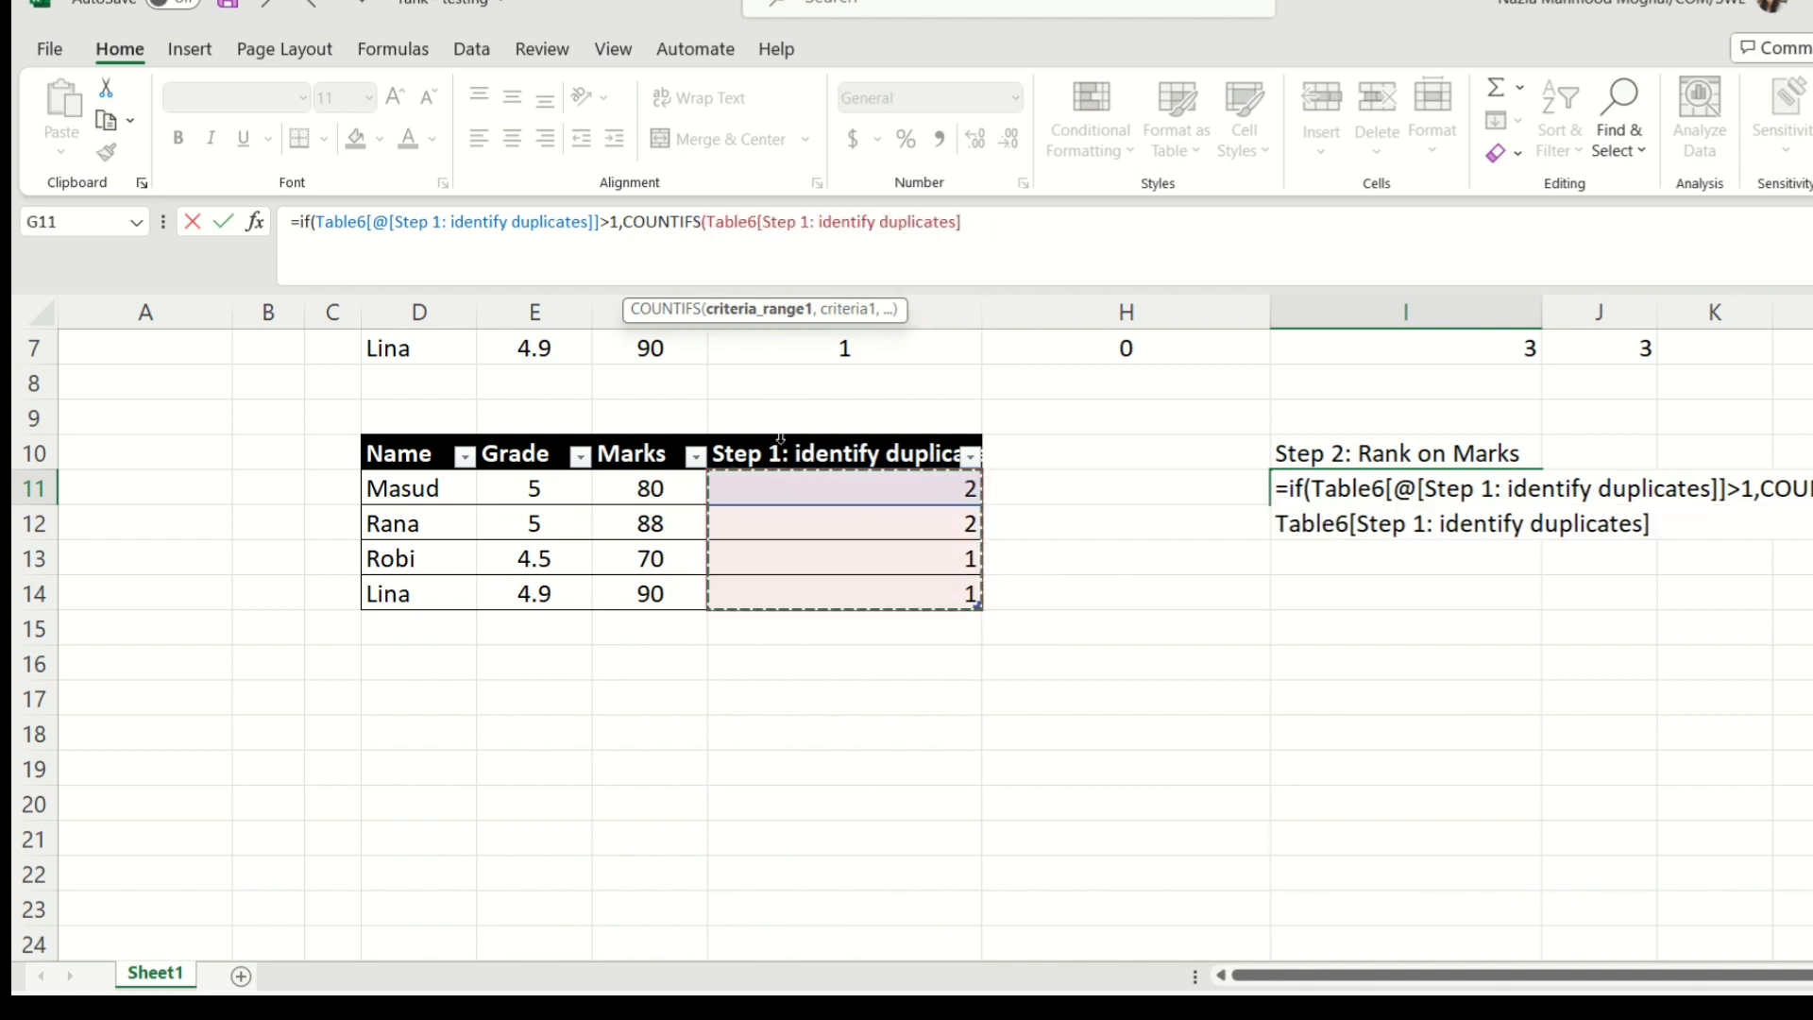
pyautogui.click(782, 444)
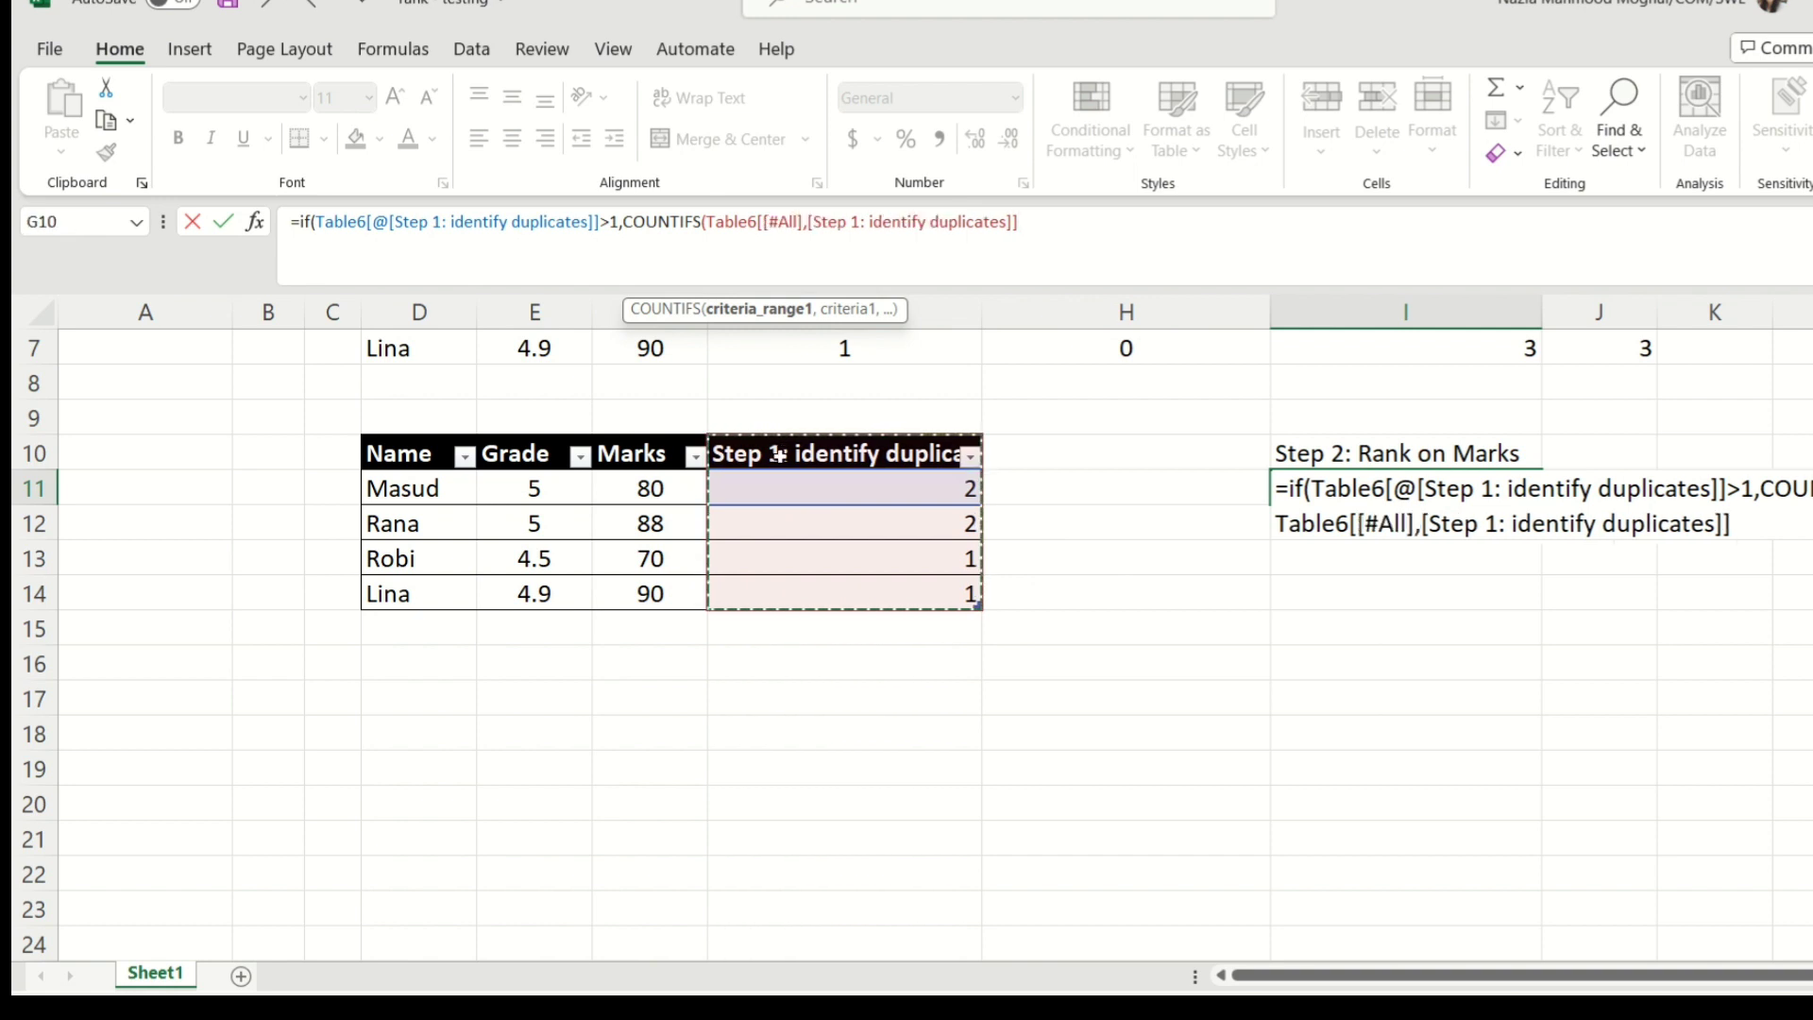
pyautogui.click(780, 440)
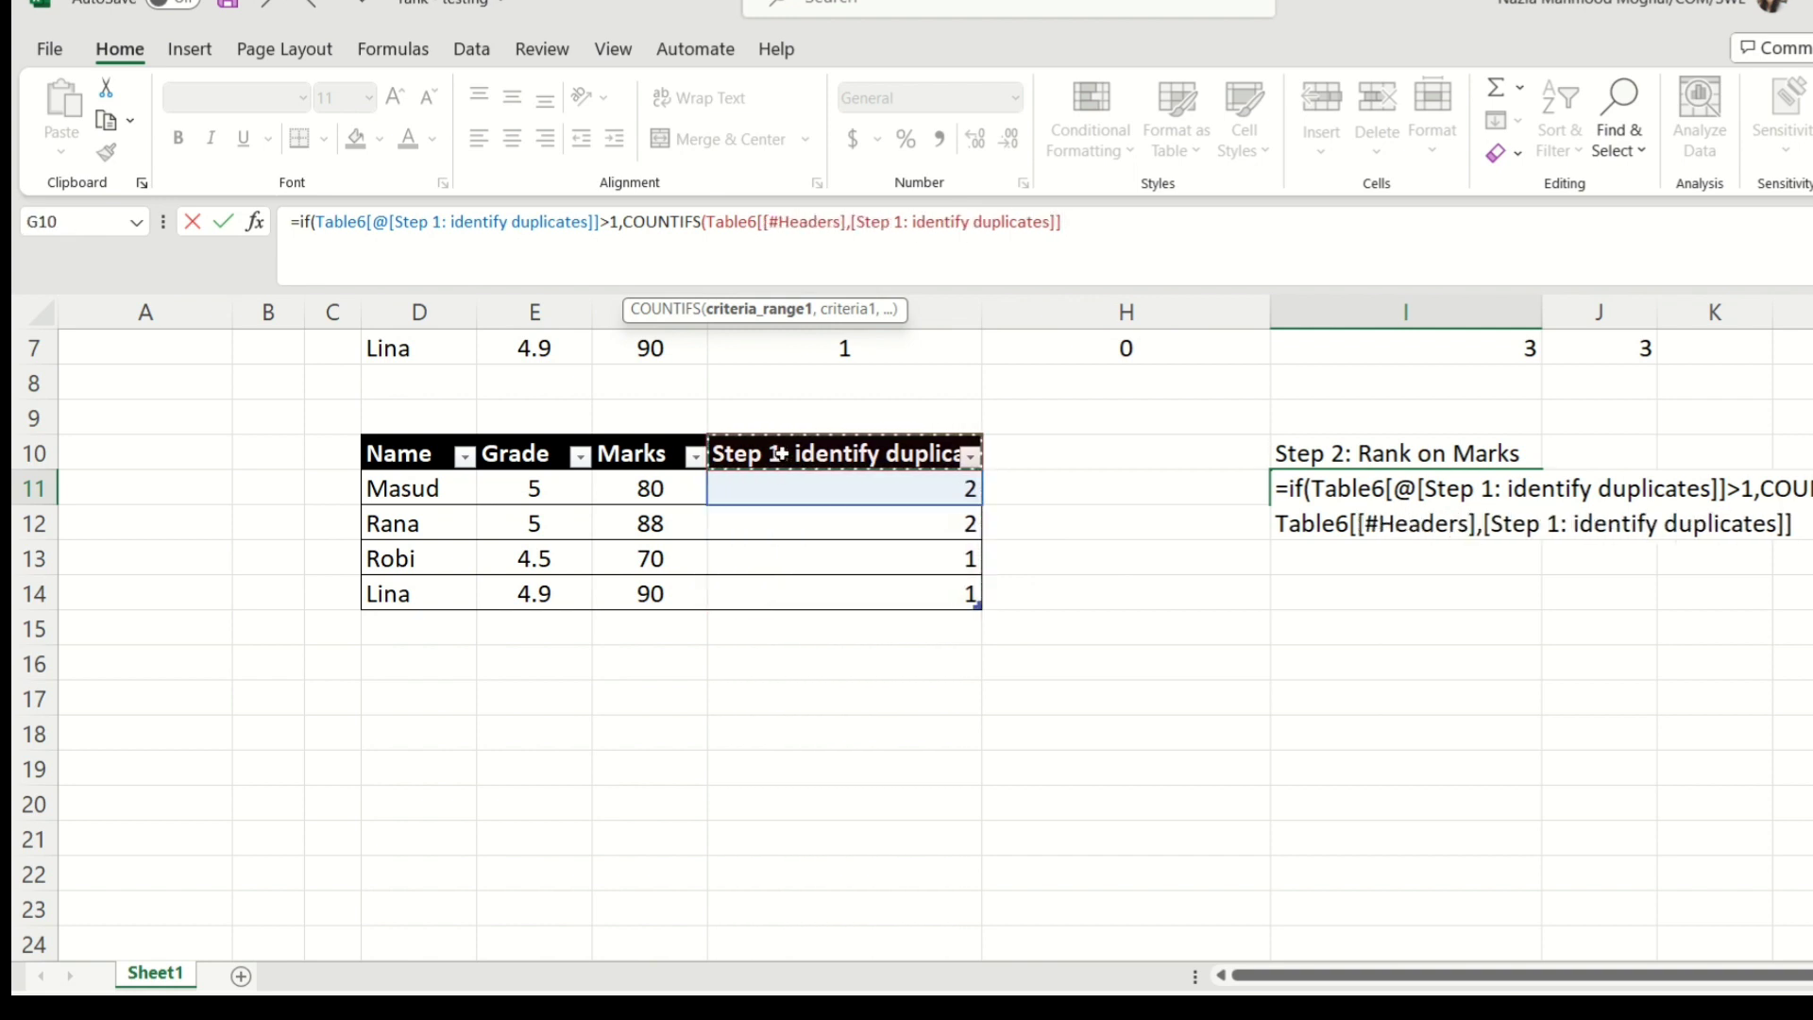
pyautogui.click(782, 439)
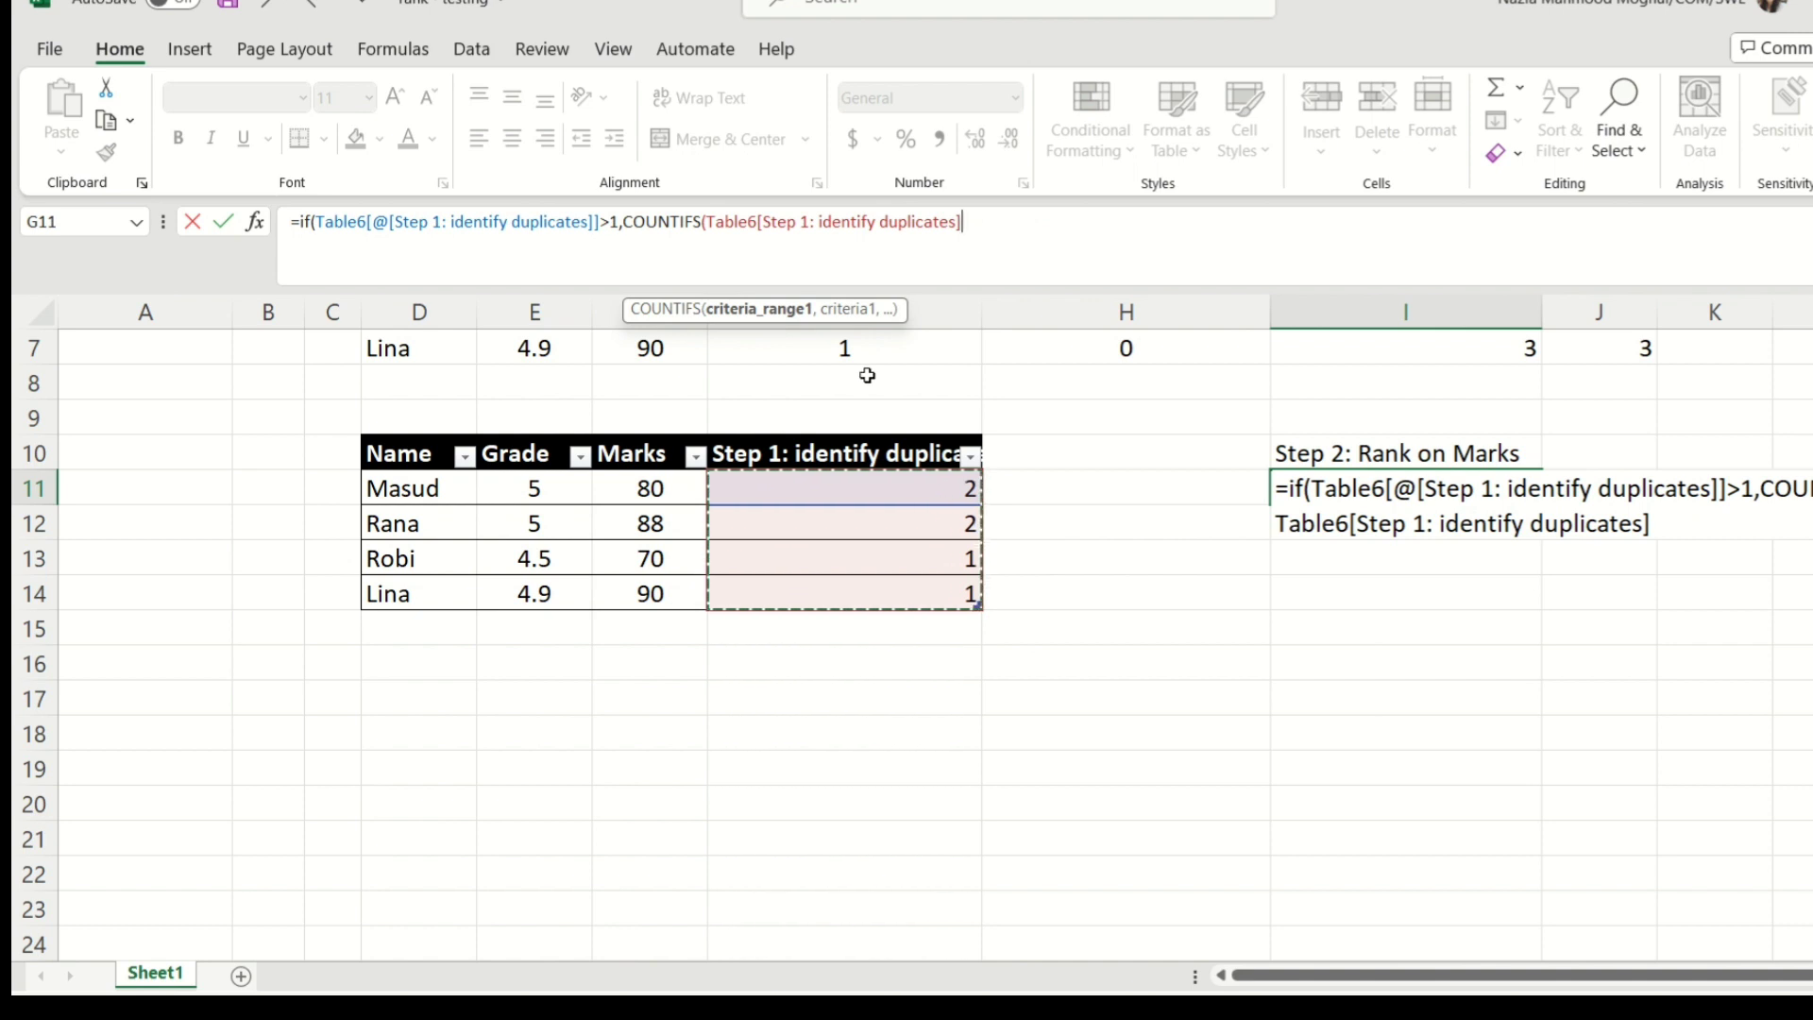
pyautogui.write(',">')
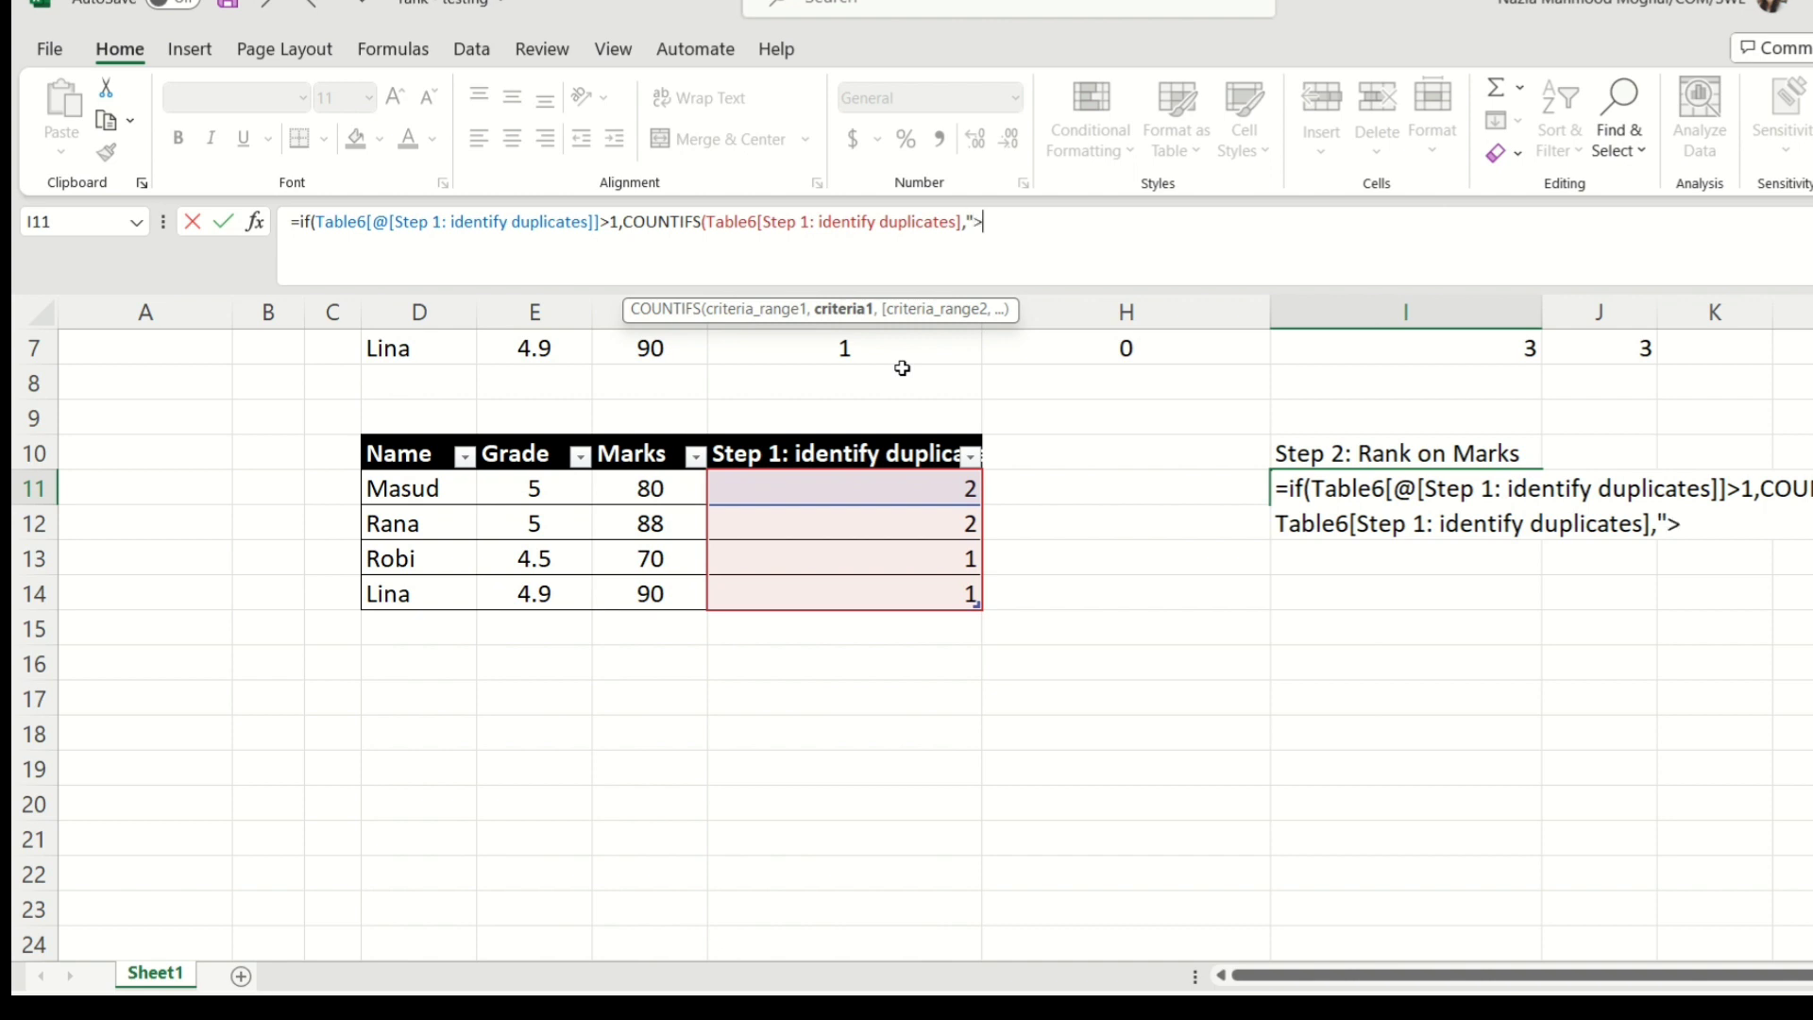
pyautogui.write('"&1,')
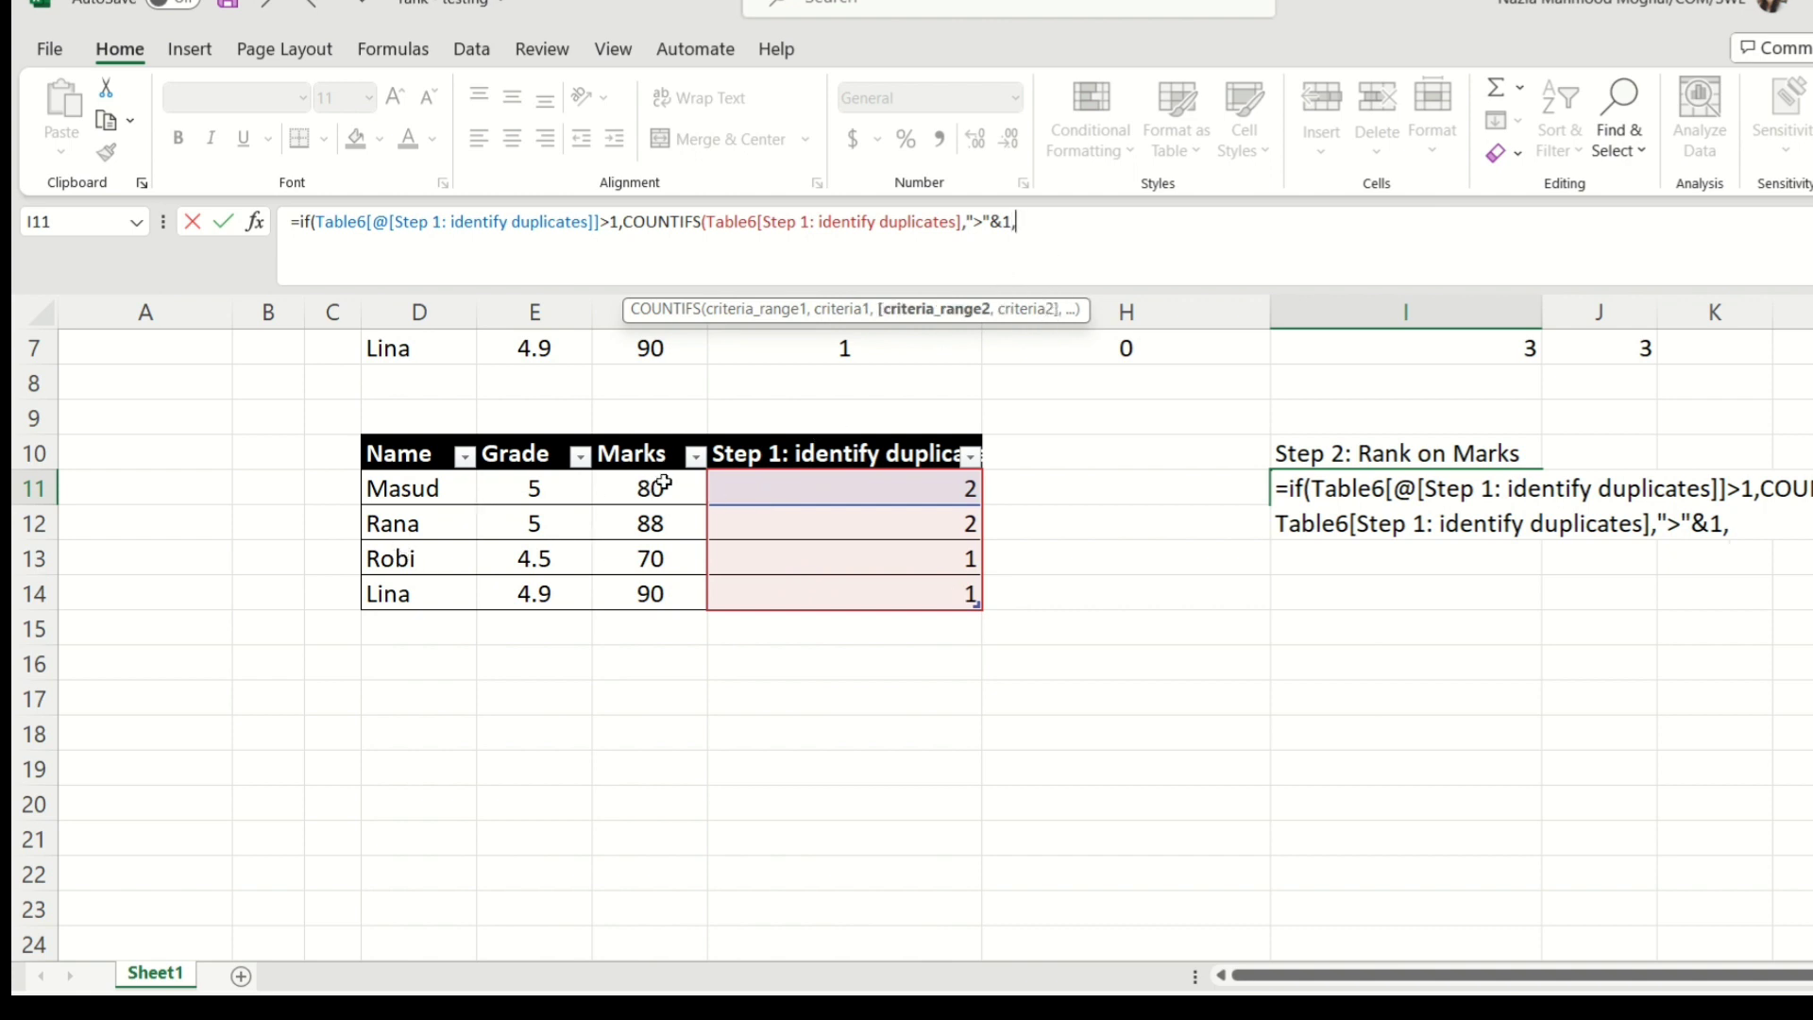
# Step: Add the Marks column criterion against this row's Marks, +1 and a 0 fallback, giving 2
pyautogui.moveTo(664, 485); pyautogui.dragTo(674, 591)
pyautogui.write(',')
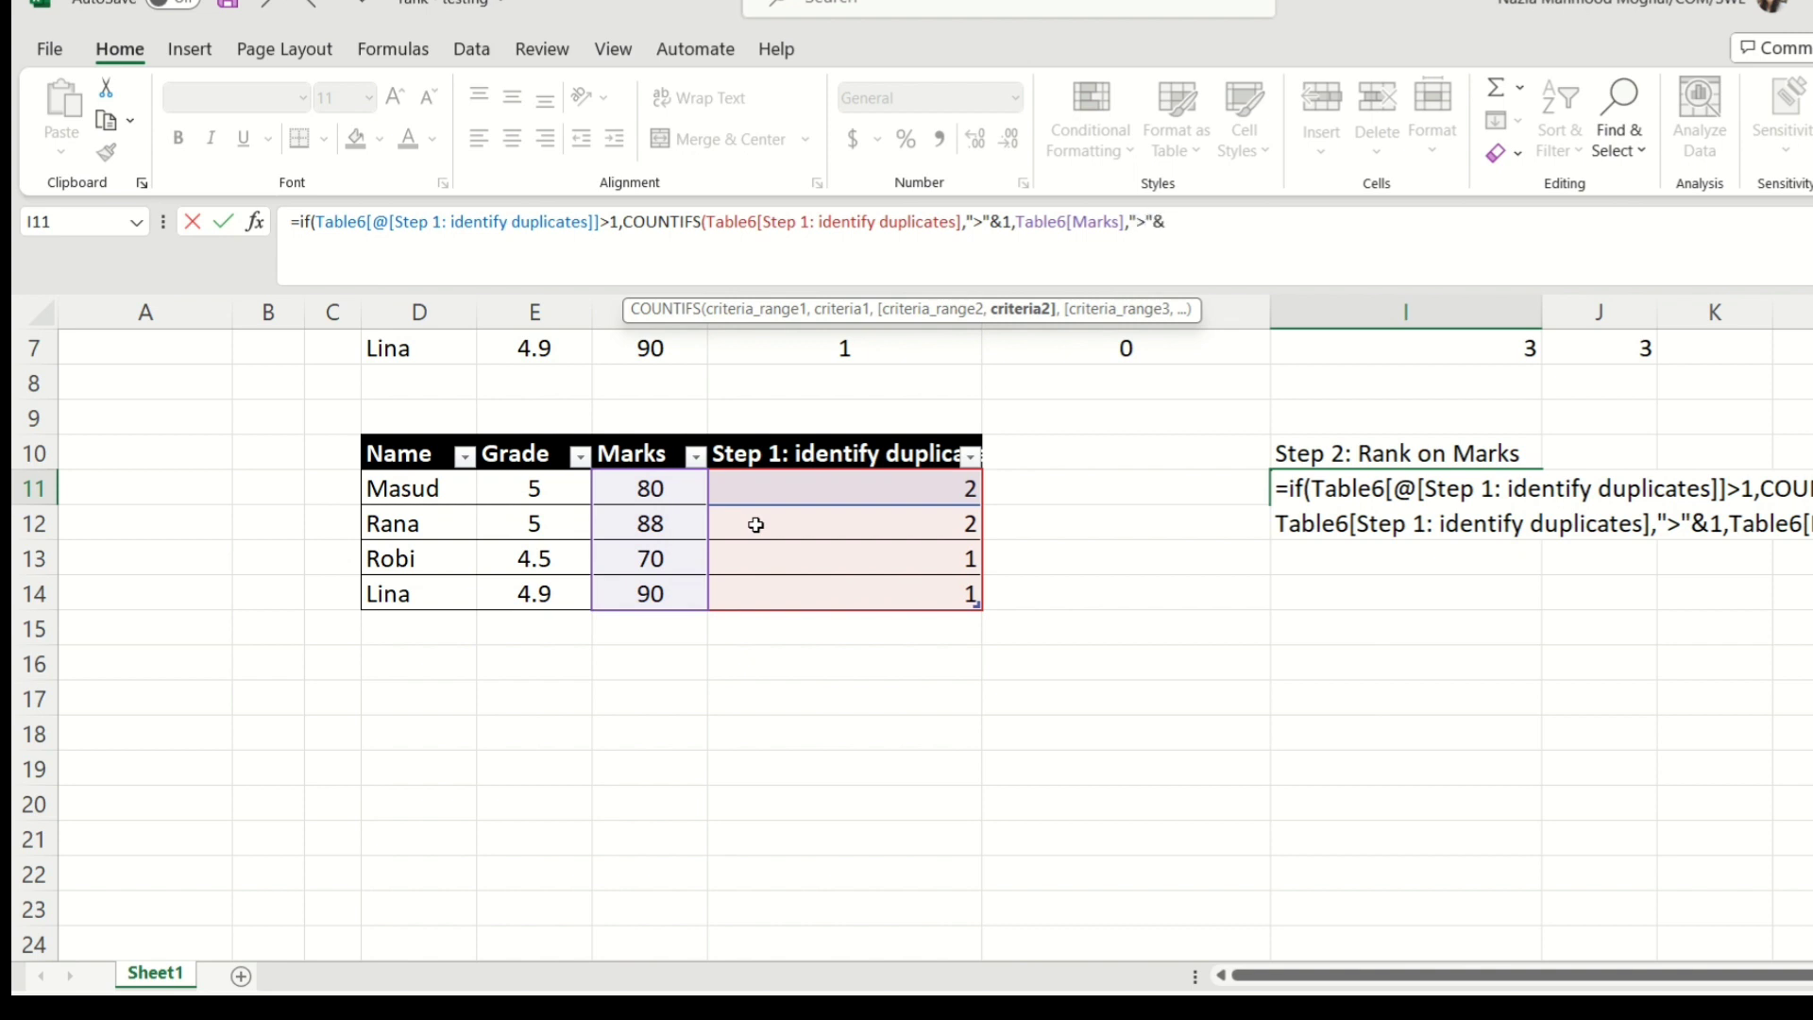
pyautogui.write('">"&')
pyautogui.click(664, 490)
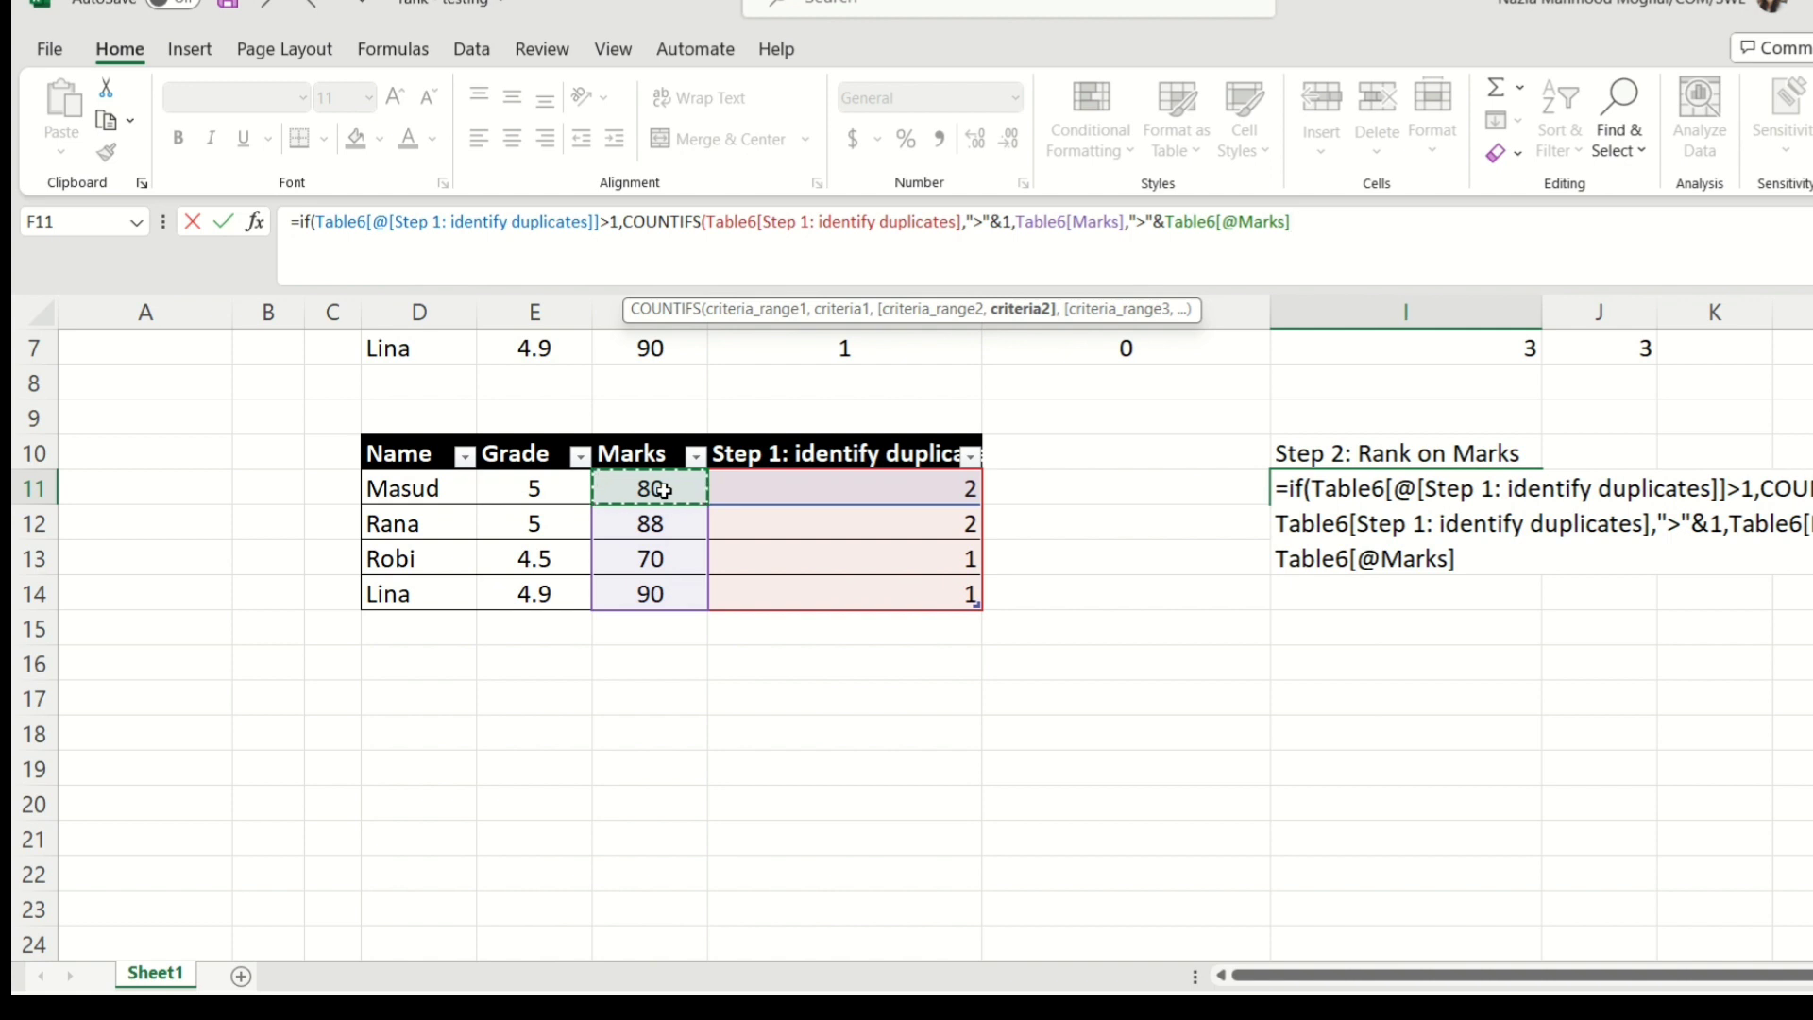
pyautogui.write(')')
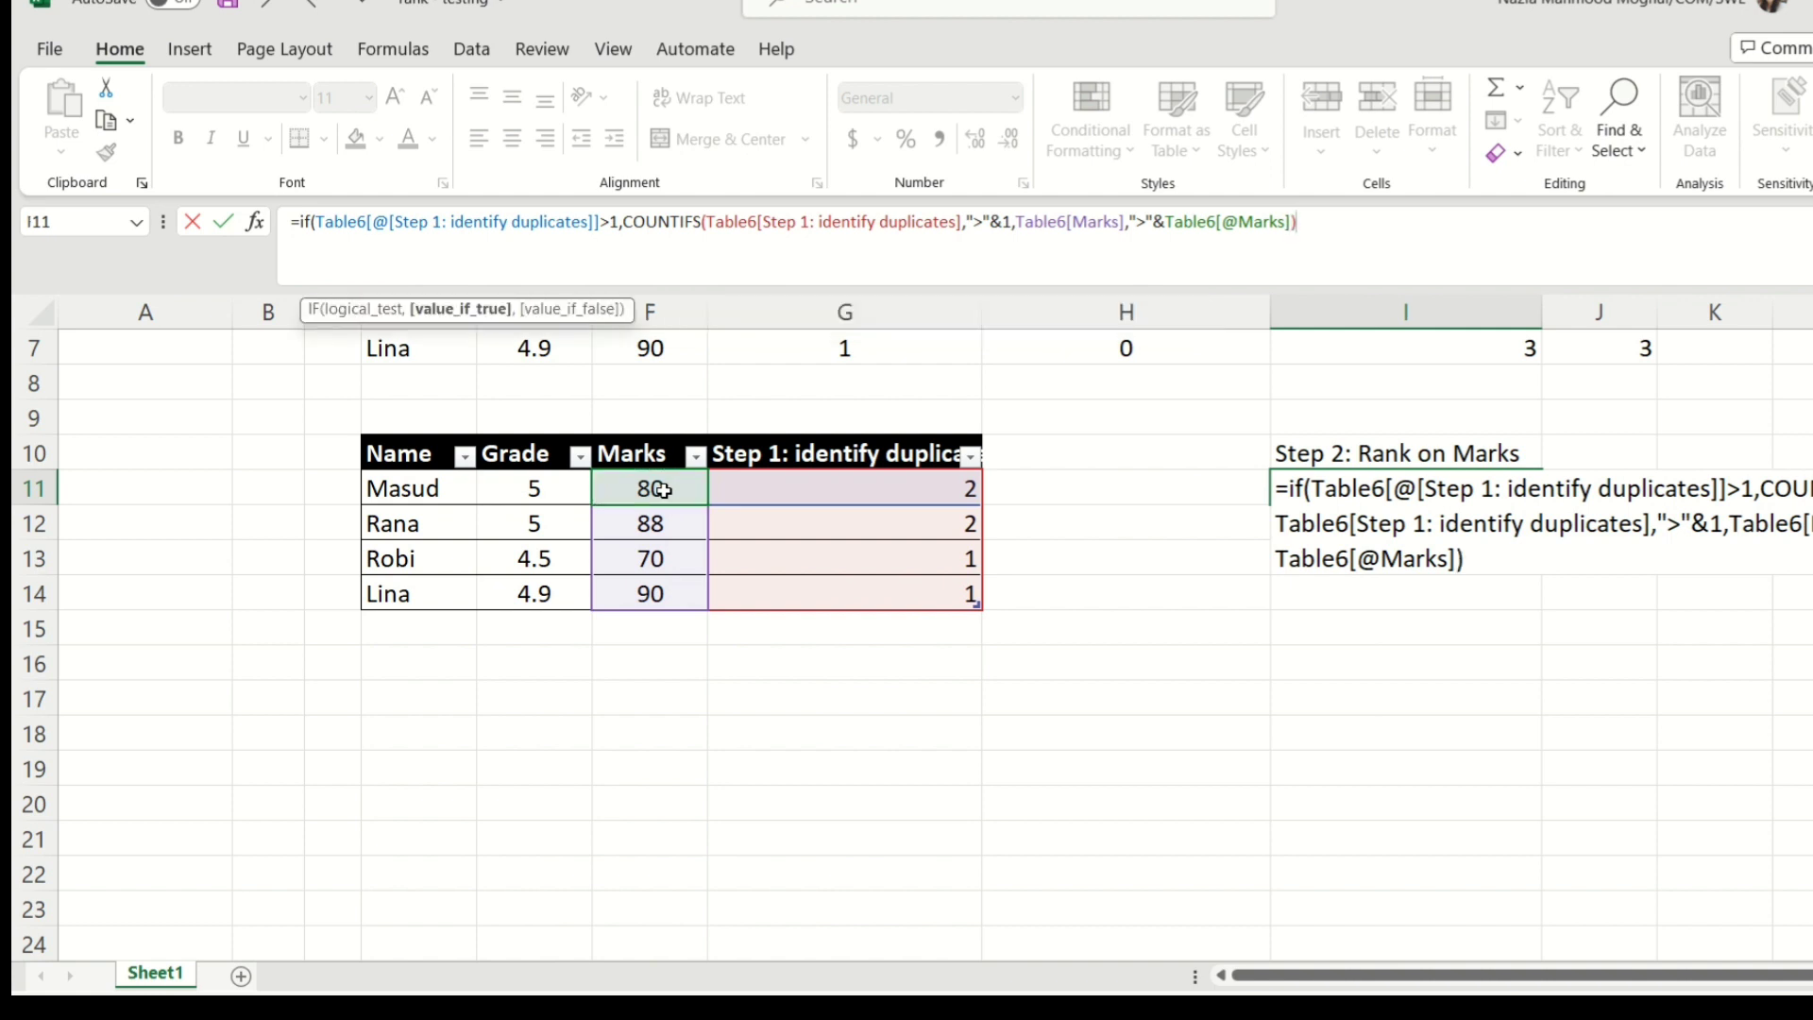
pyautogui.write('+1')
pyautogui.moveTo(1139, 217); pyautogui.dragTo(1326, 222)
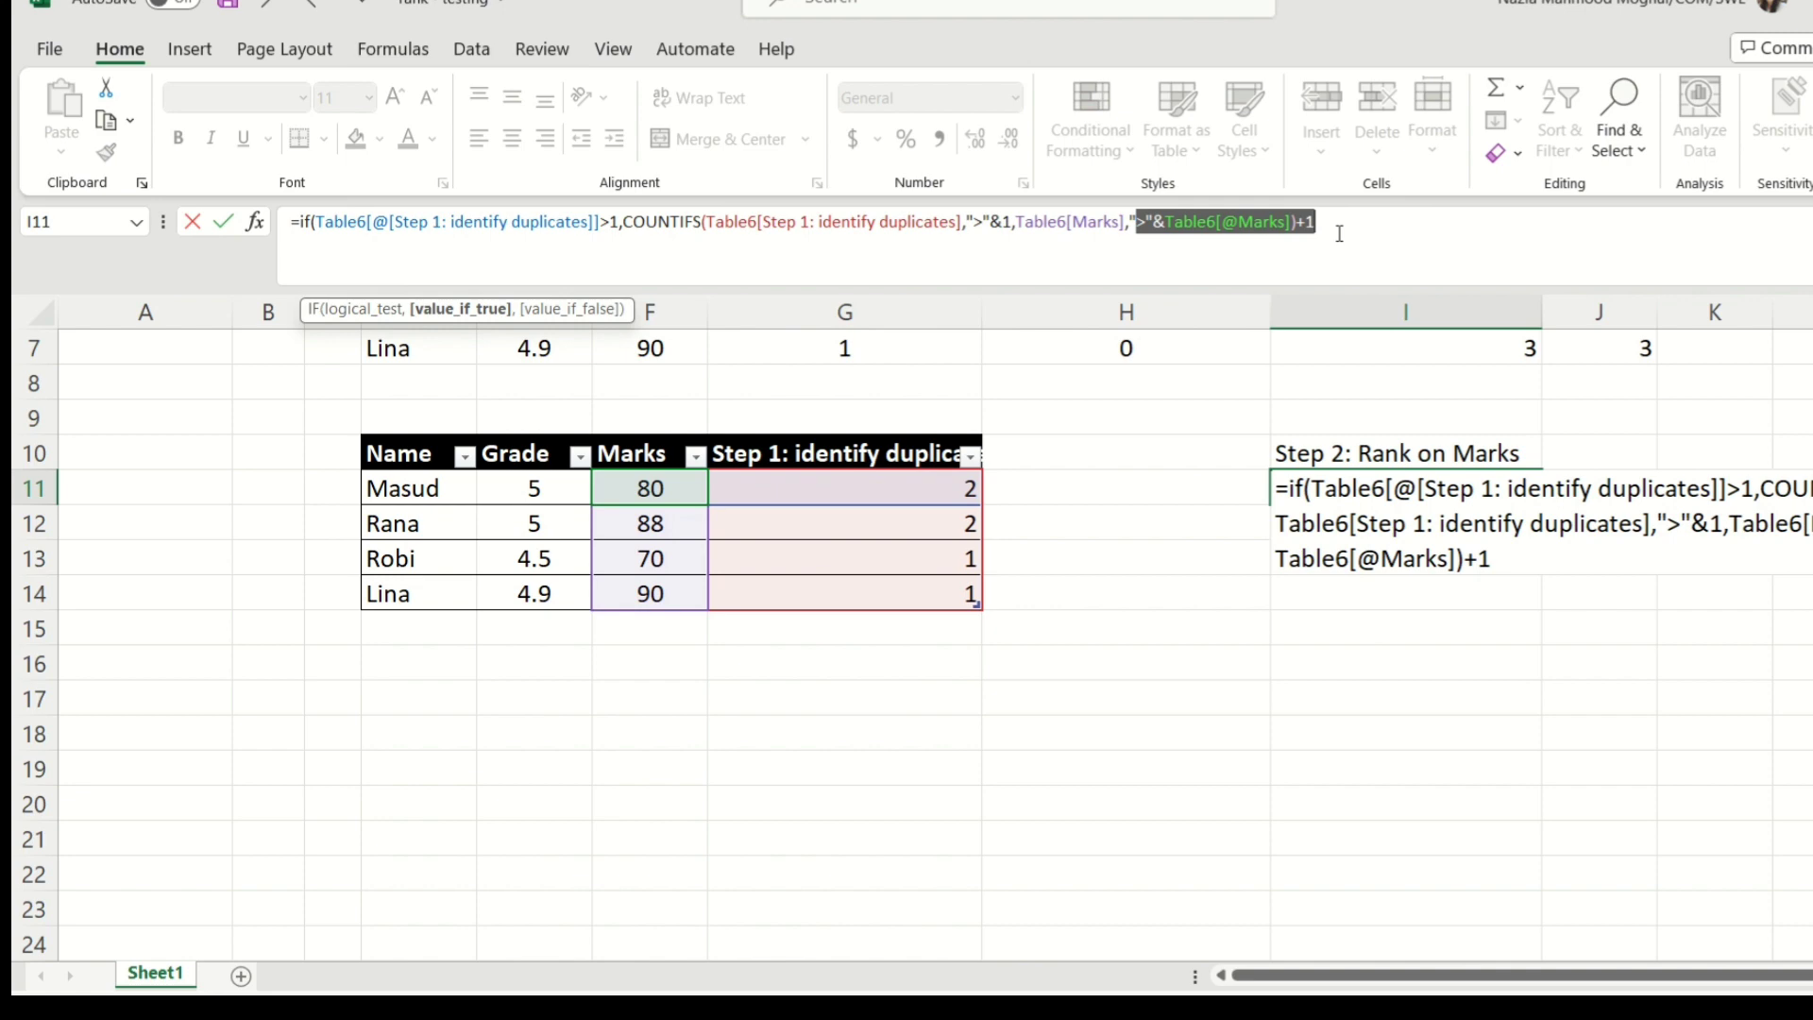
pyautogui.press('Return')
pyautogui.press('Return')
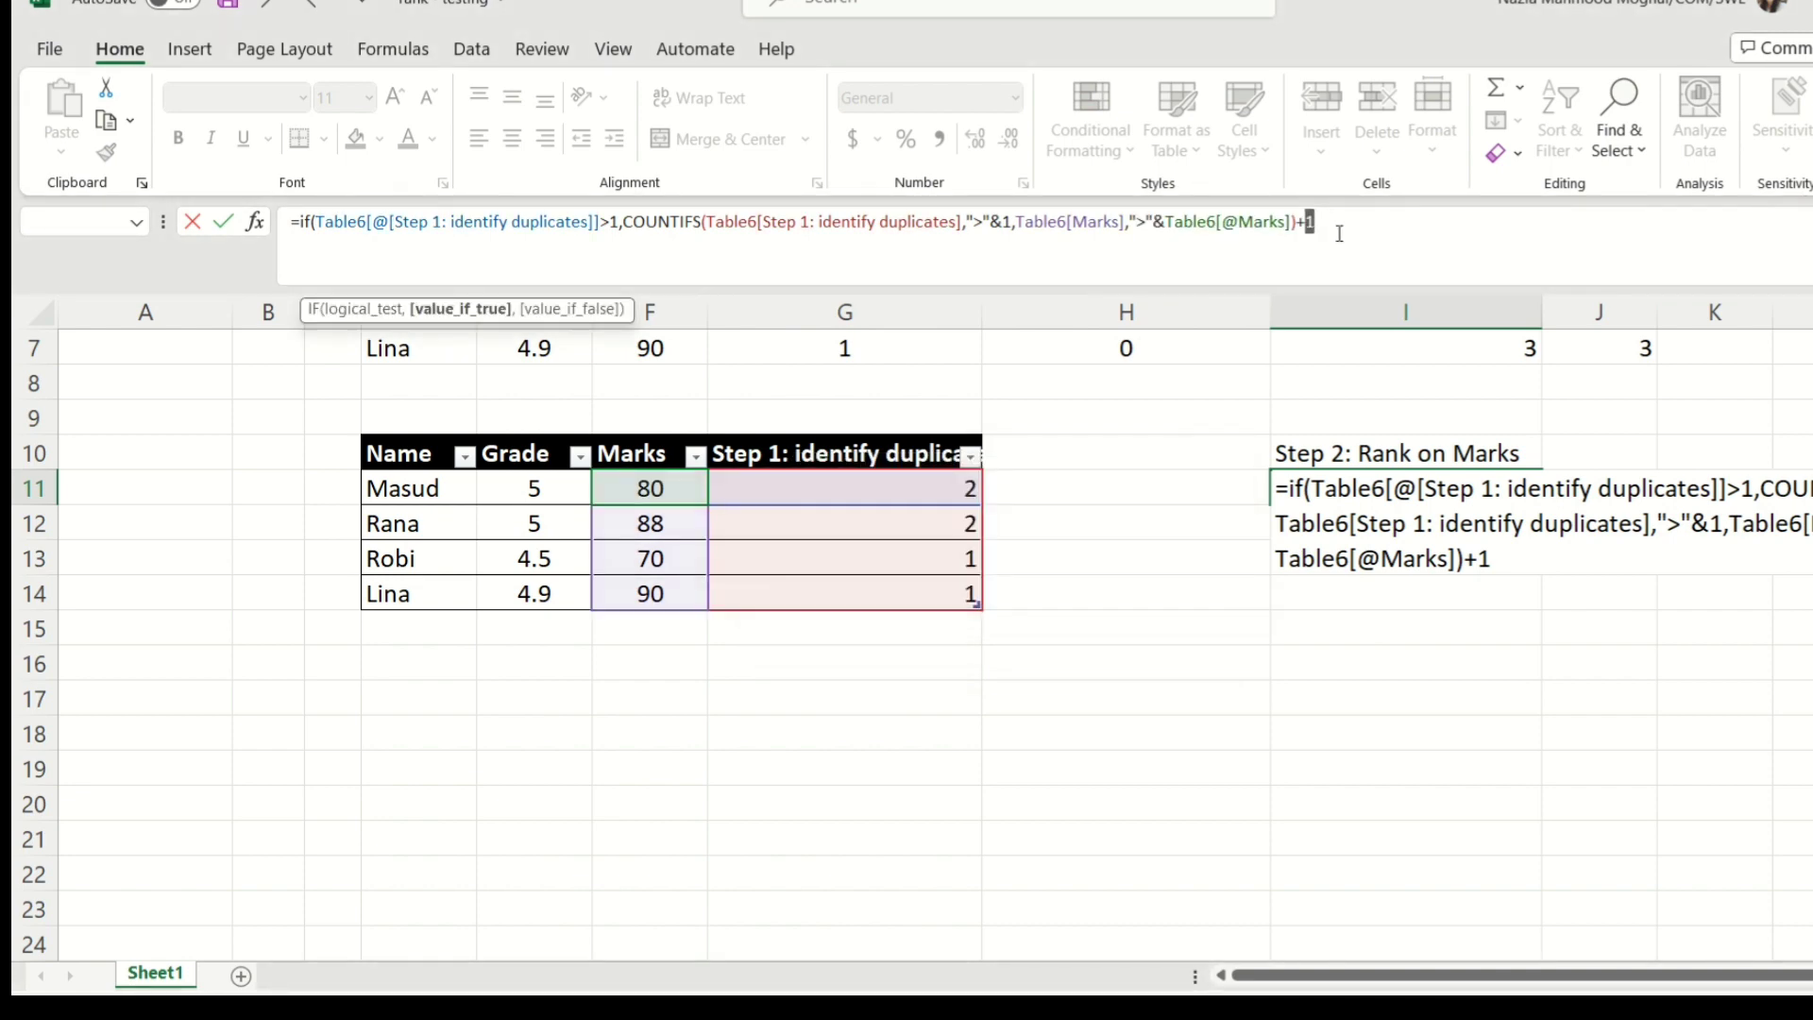
pyautogui.click(1339, 233)
pyautogui.write(',')
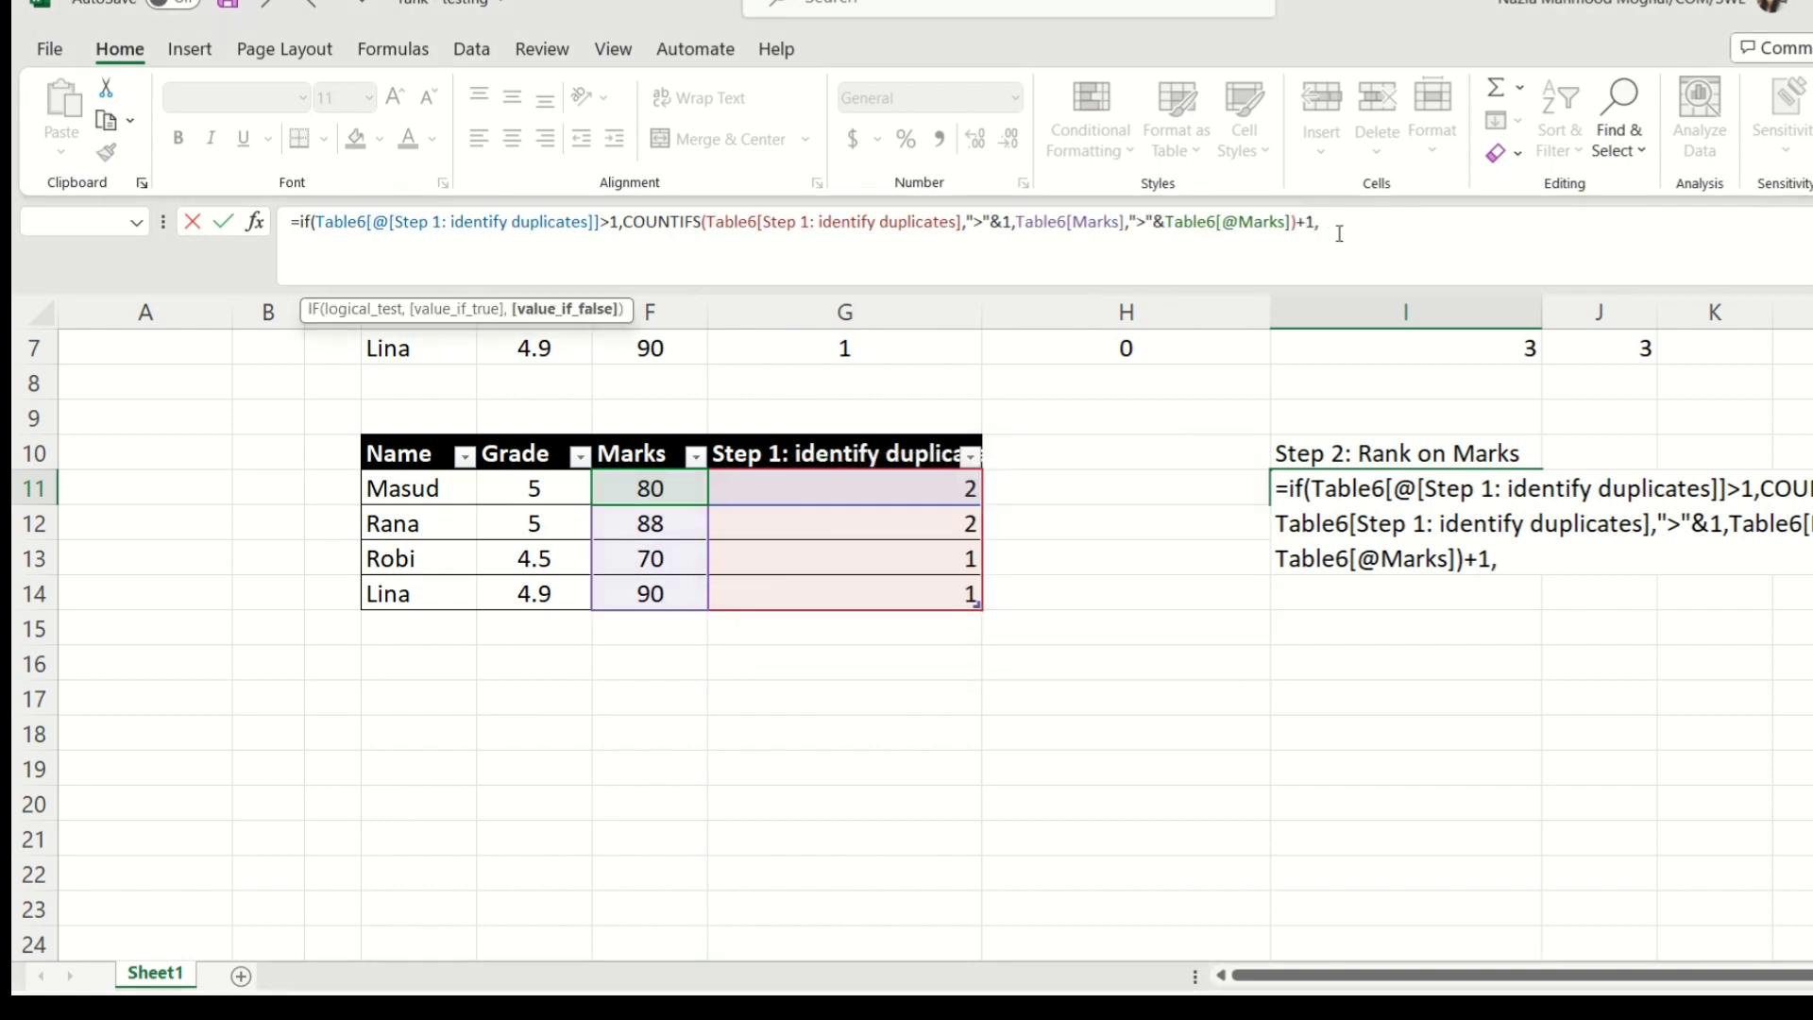
pyautogui.write('0)')
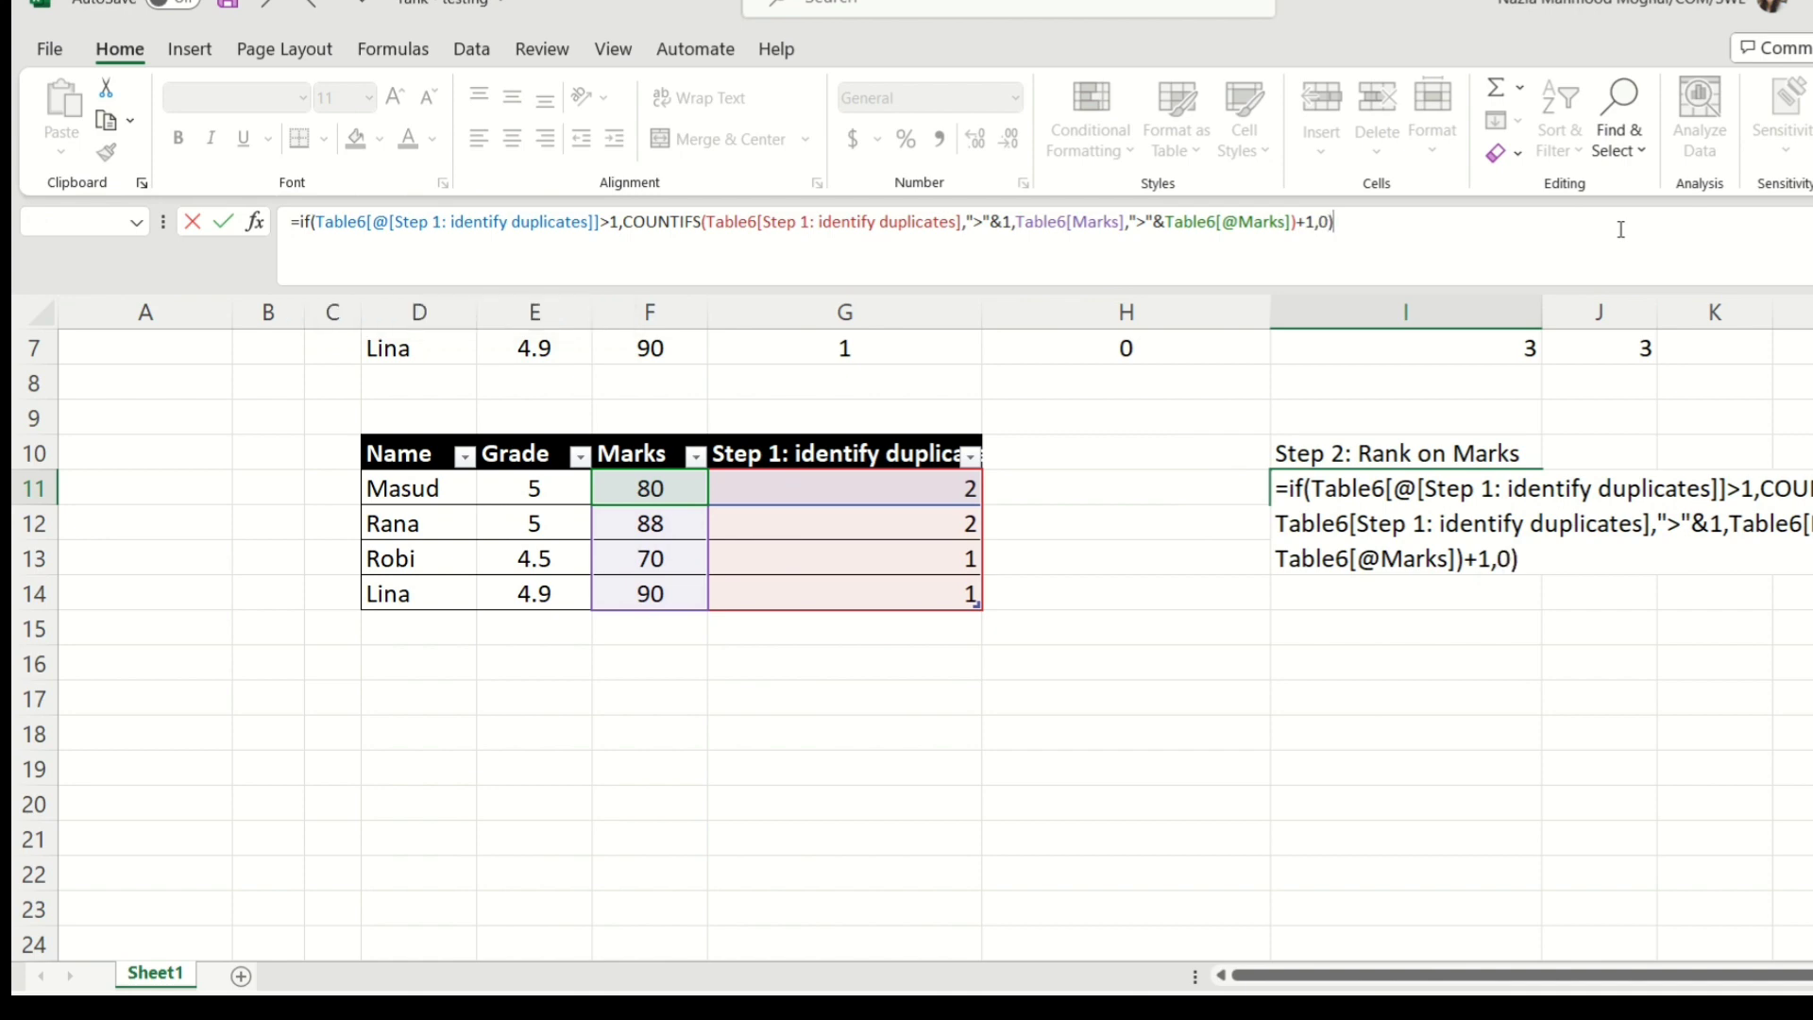
pyautogui.press('Return')
pyautogui.click(1518, 489)
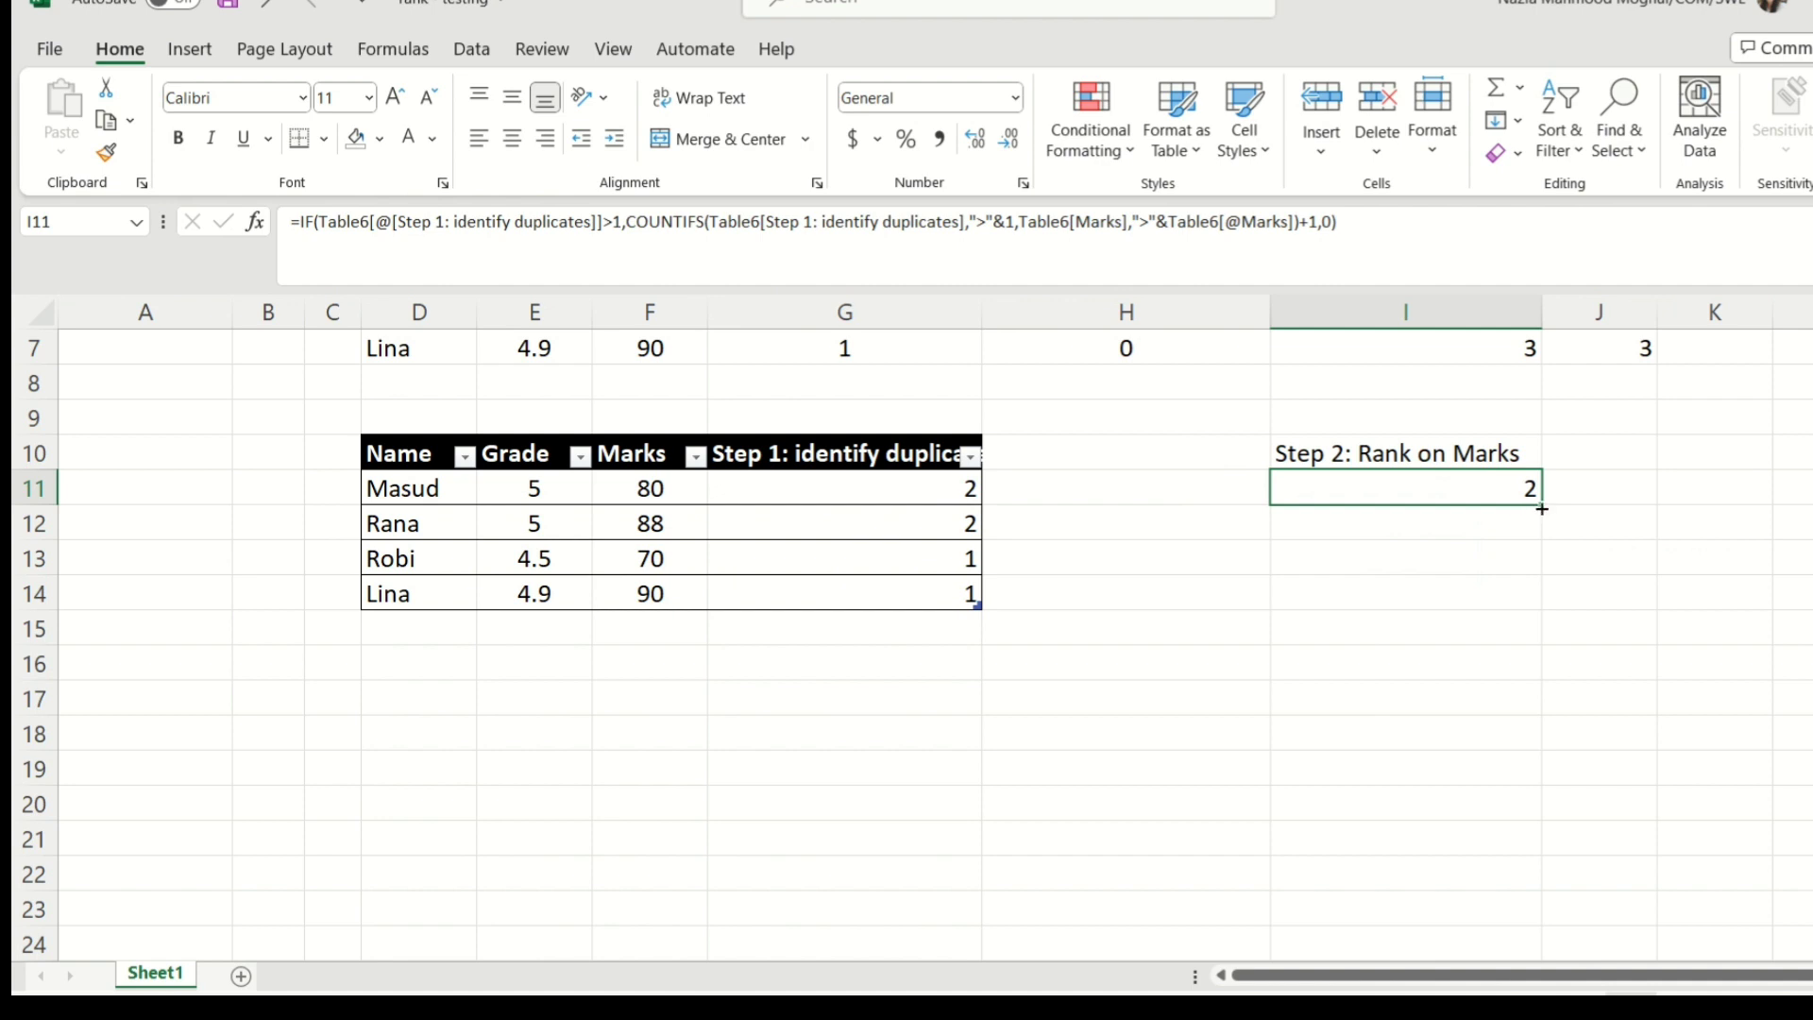
# Step: Fill the rank formula down to I14 (2, 1, 0, 0) and add 'Step 3: Rank on Grades' in J10
pyautogui.moveTo(1541, 508); pyautogui.dragTo(1534, 605)
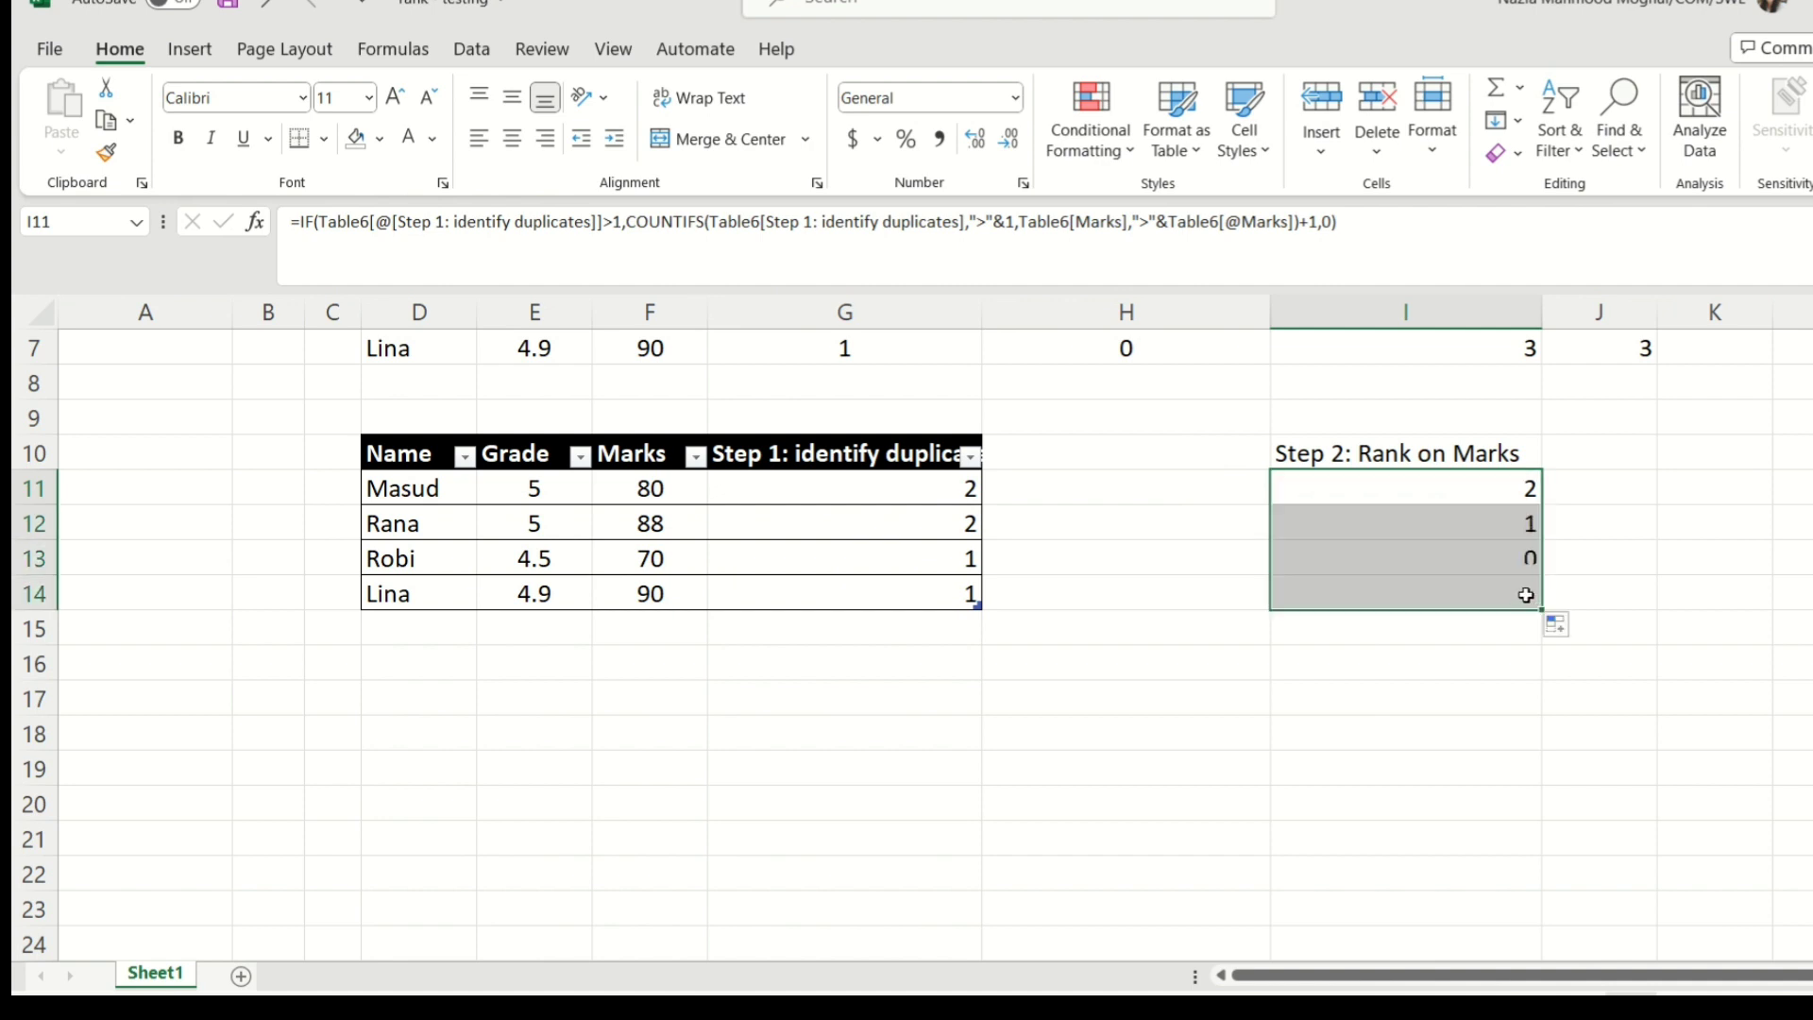
pyautogui.click(1567, 454)
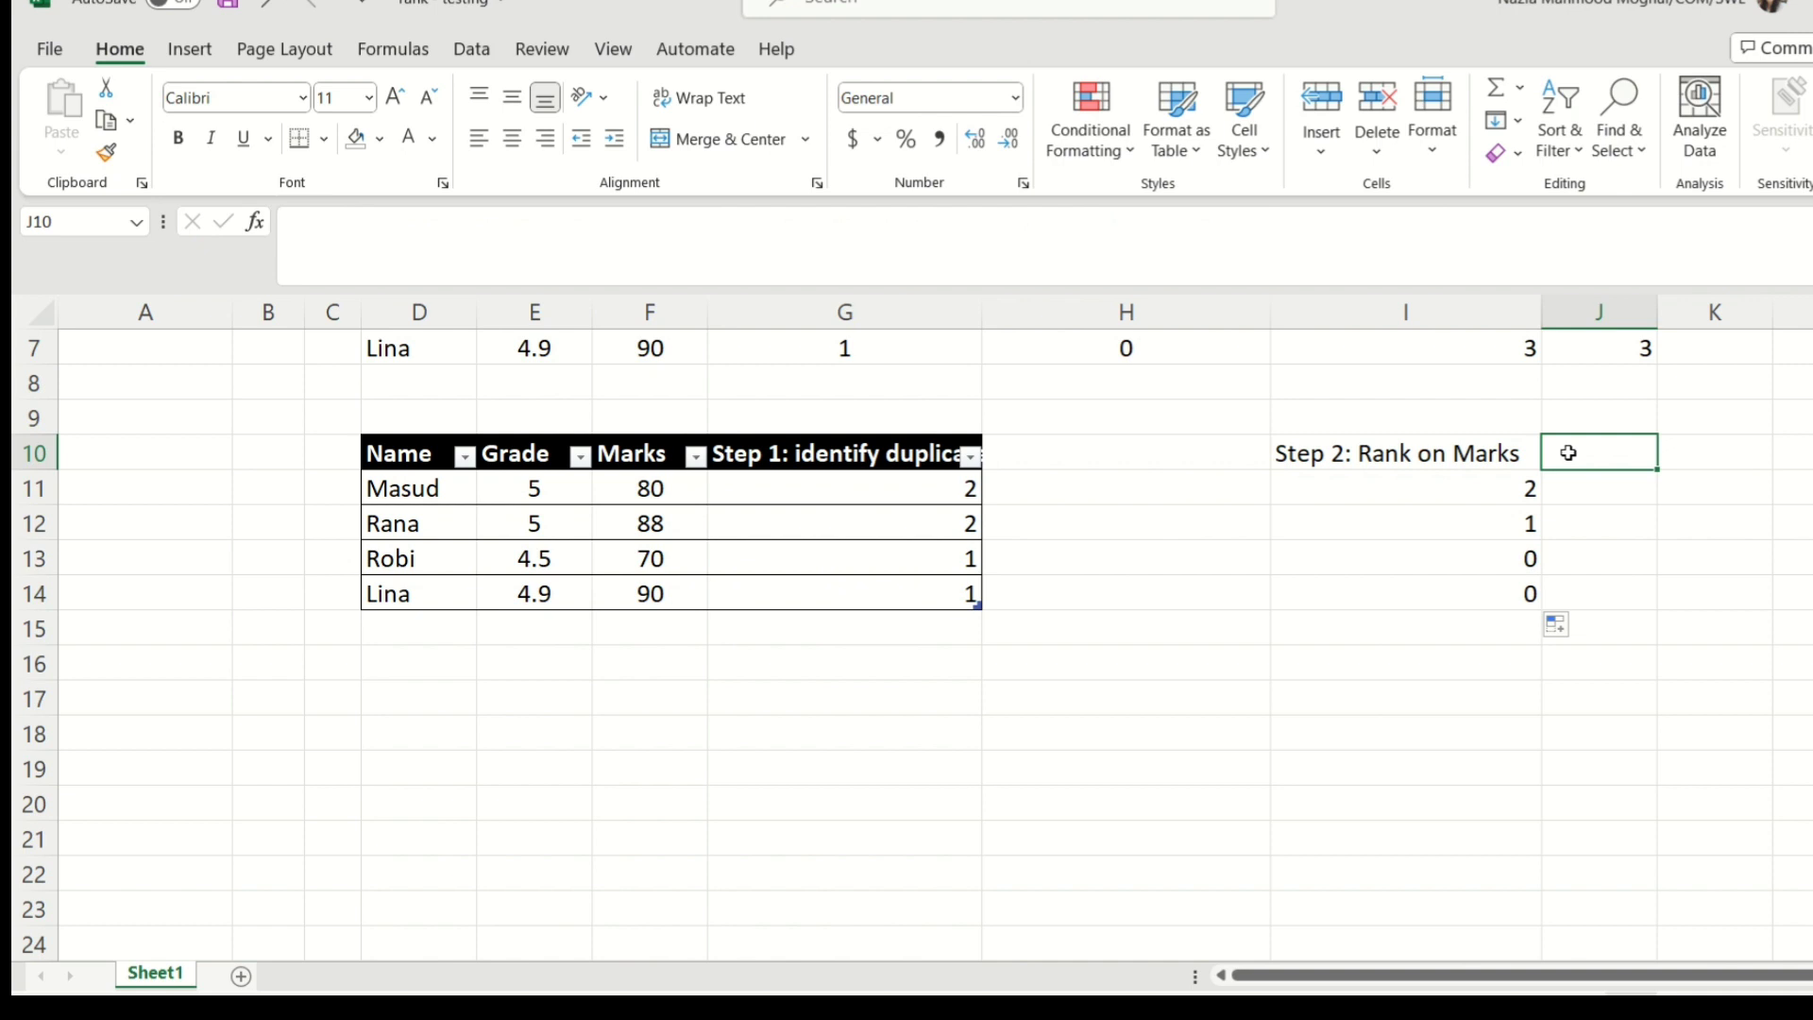
pyautogui.write('Step ')
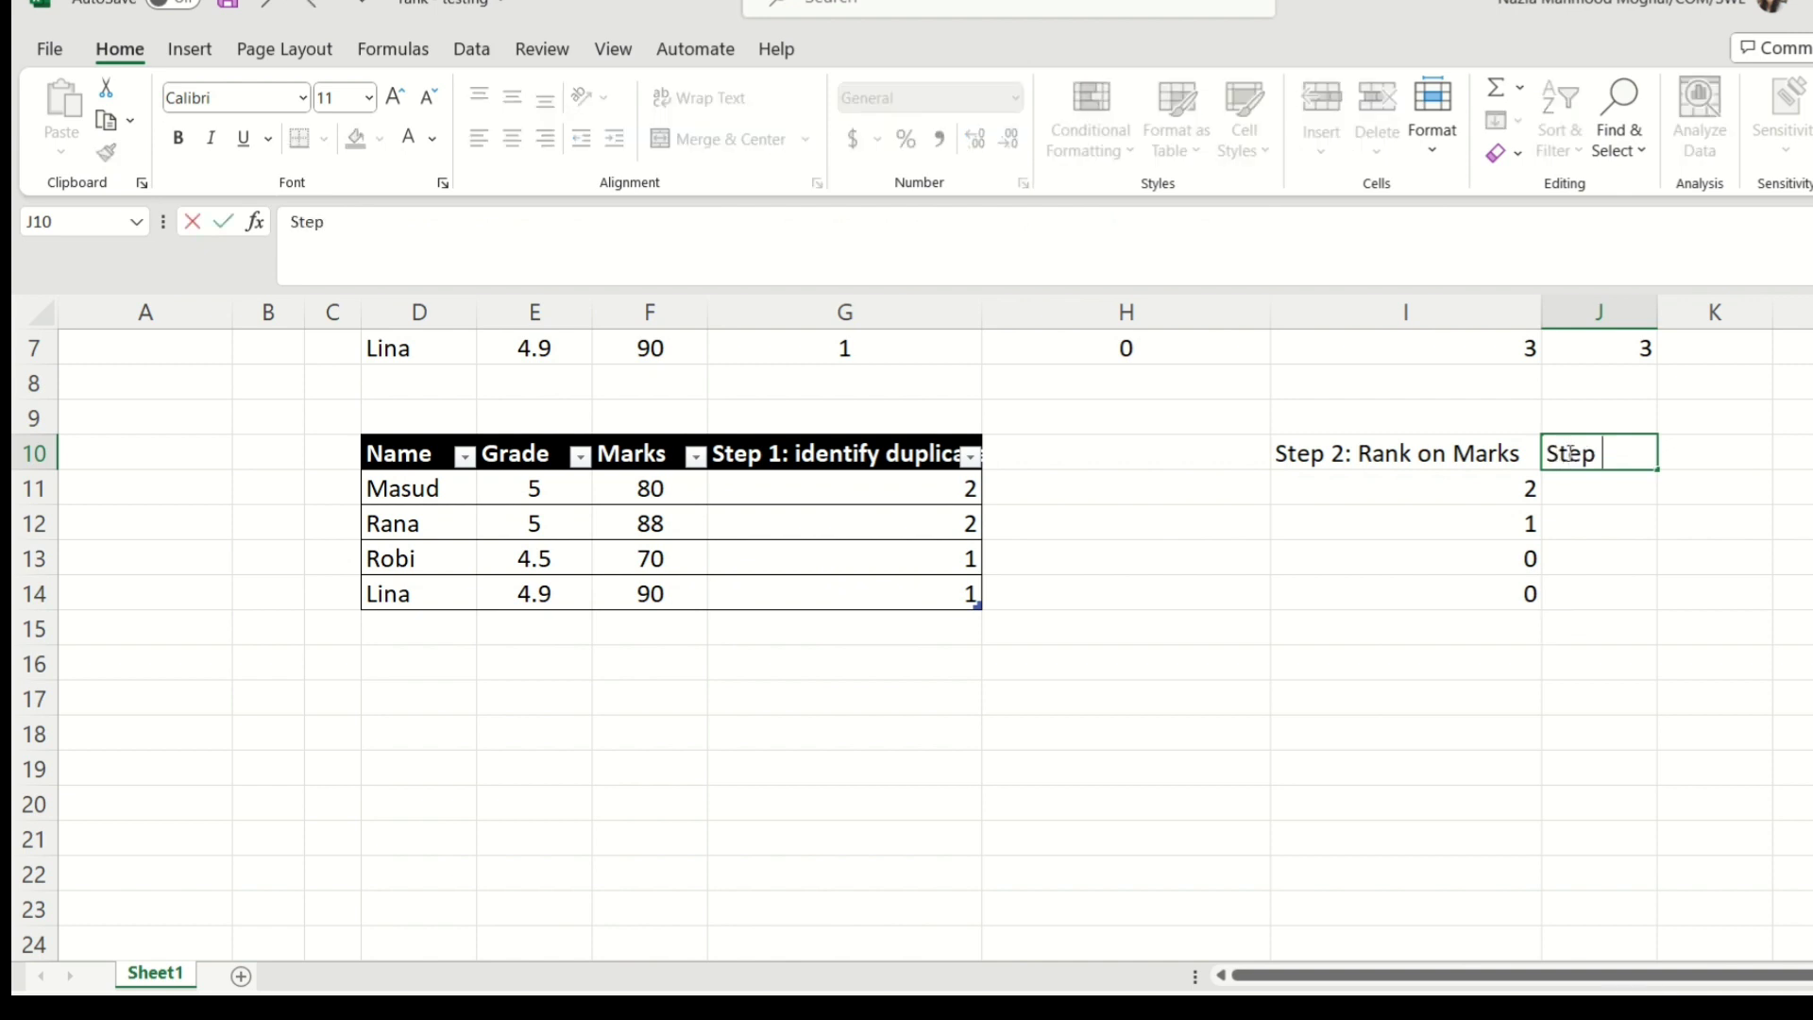
pyautogui.write('3: Rank')
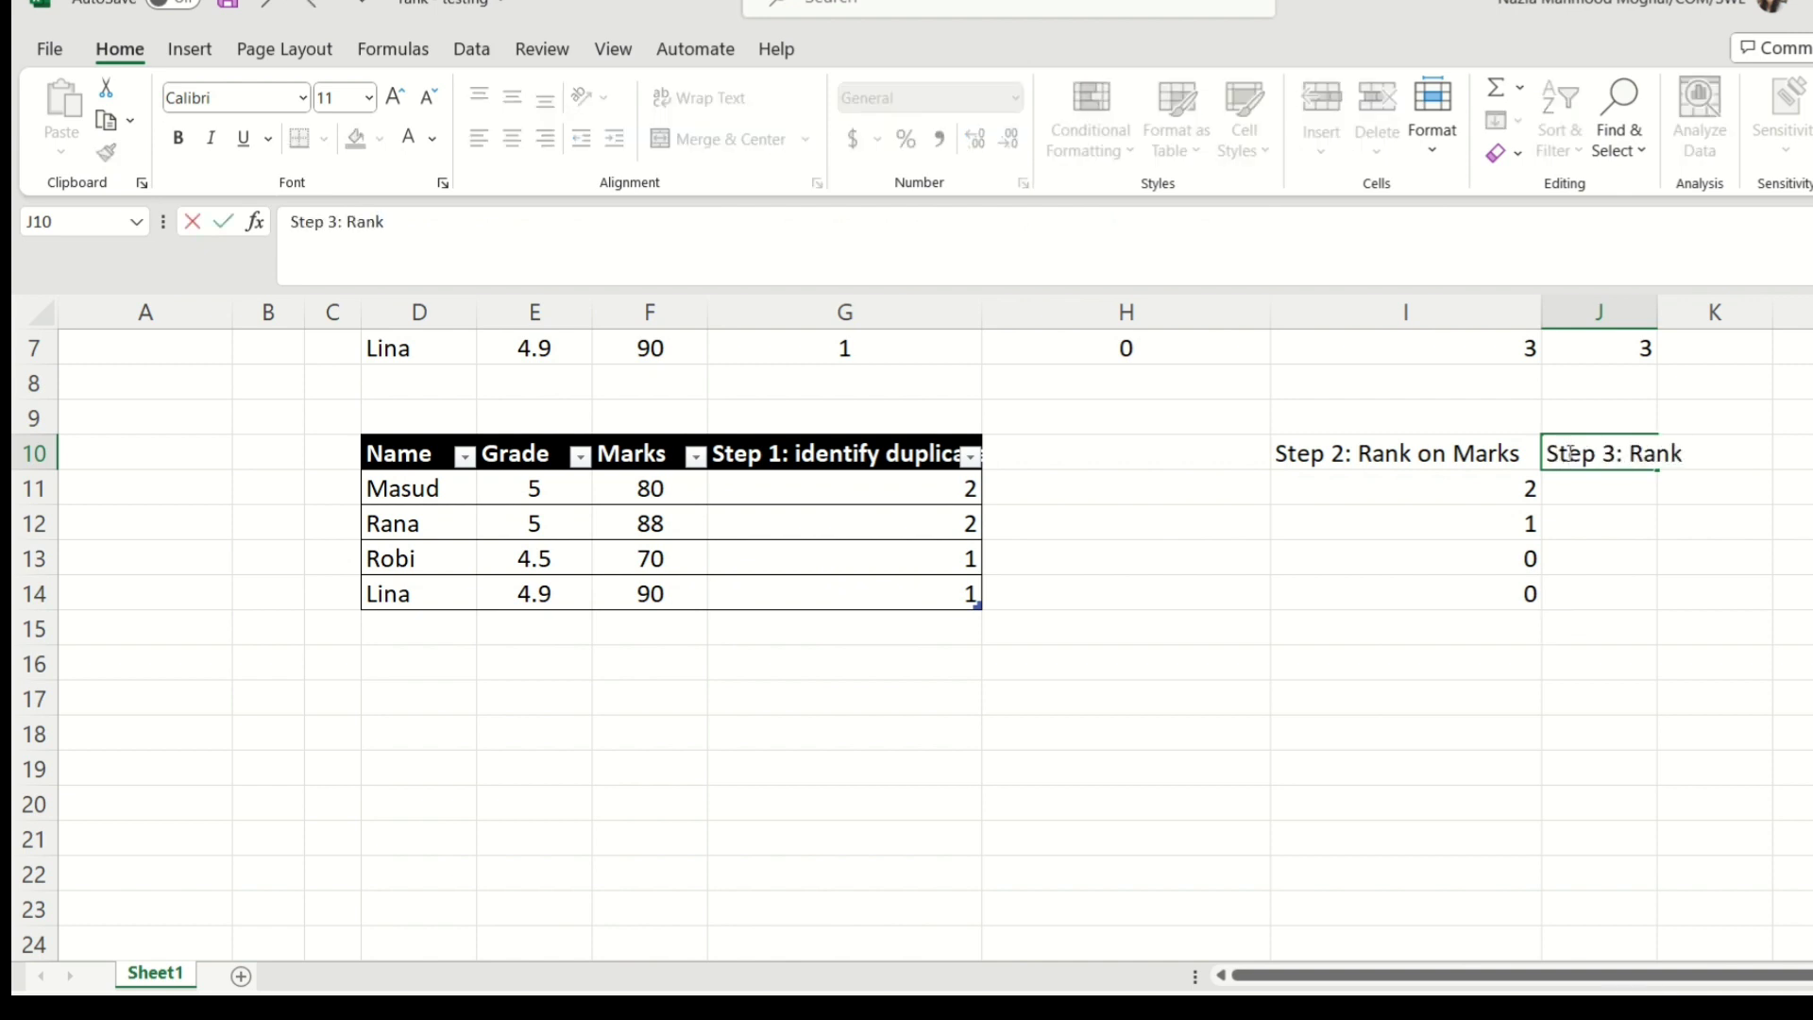
pyautogui.write(' on Grades')
pyautogui.press('Return')
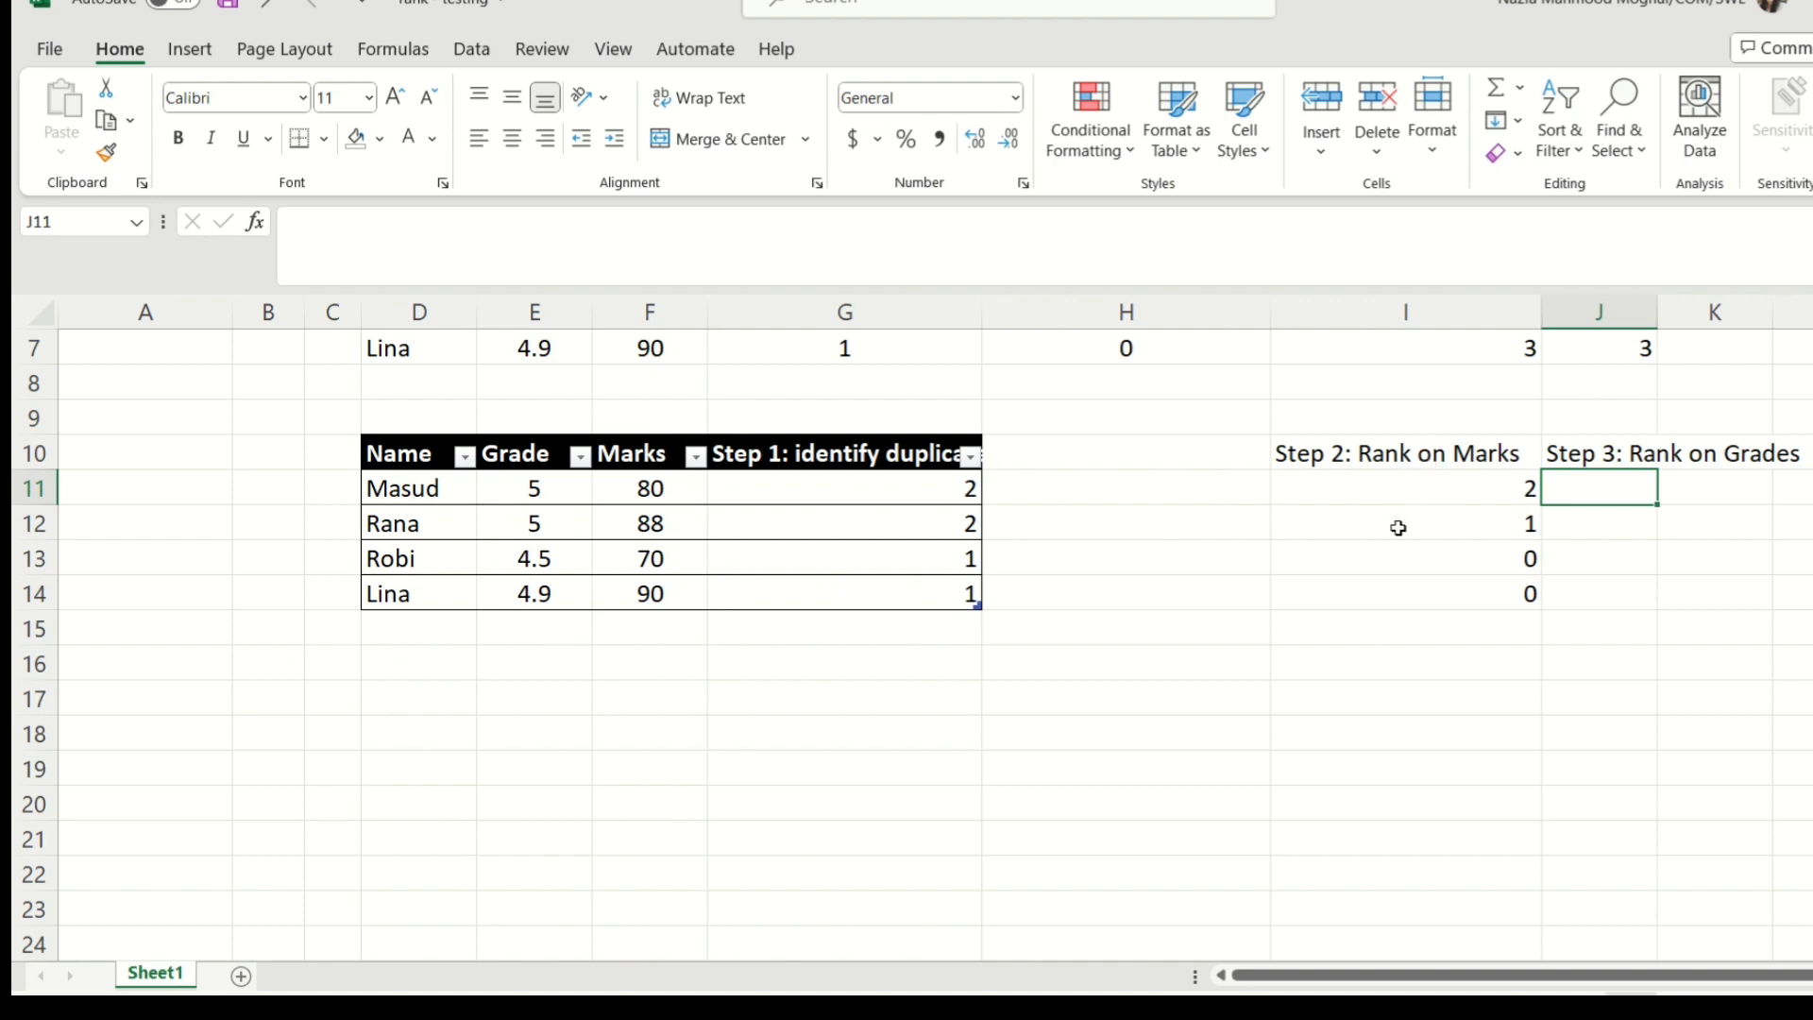
# Step: Label A10 'Total' and shade A10:B14 light green
pyautogui.click(117, 454)
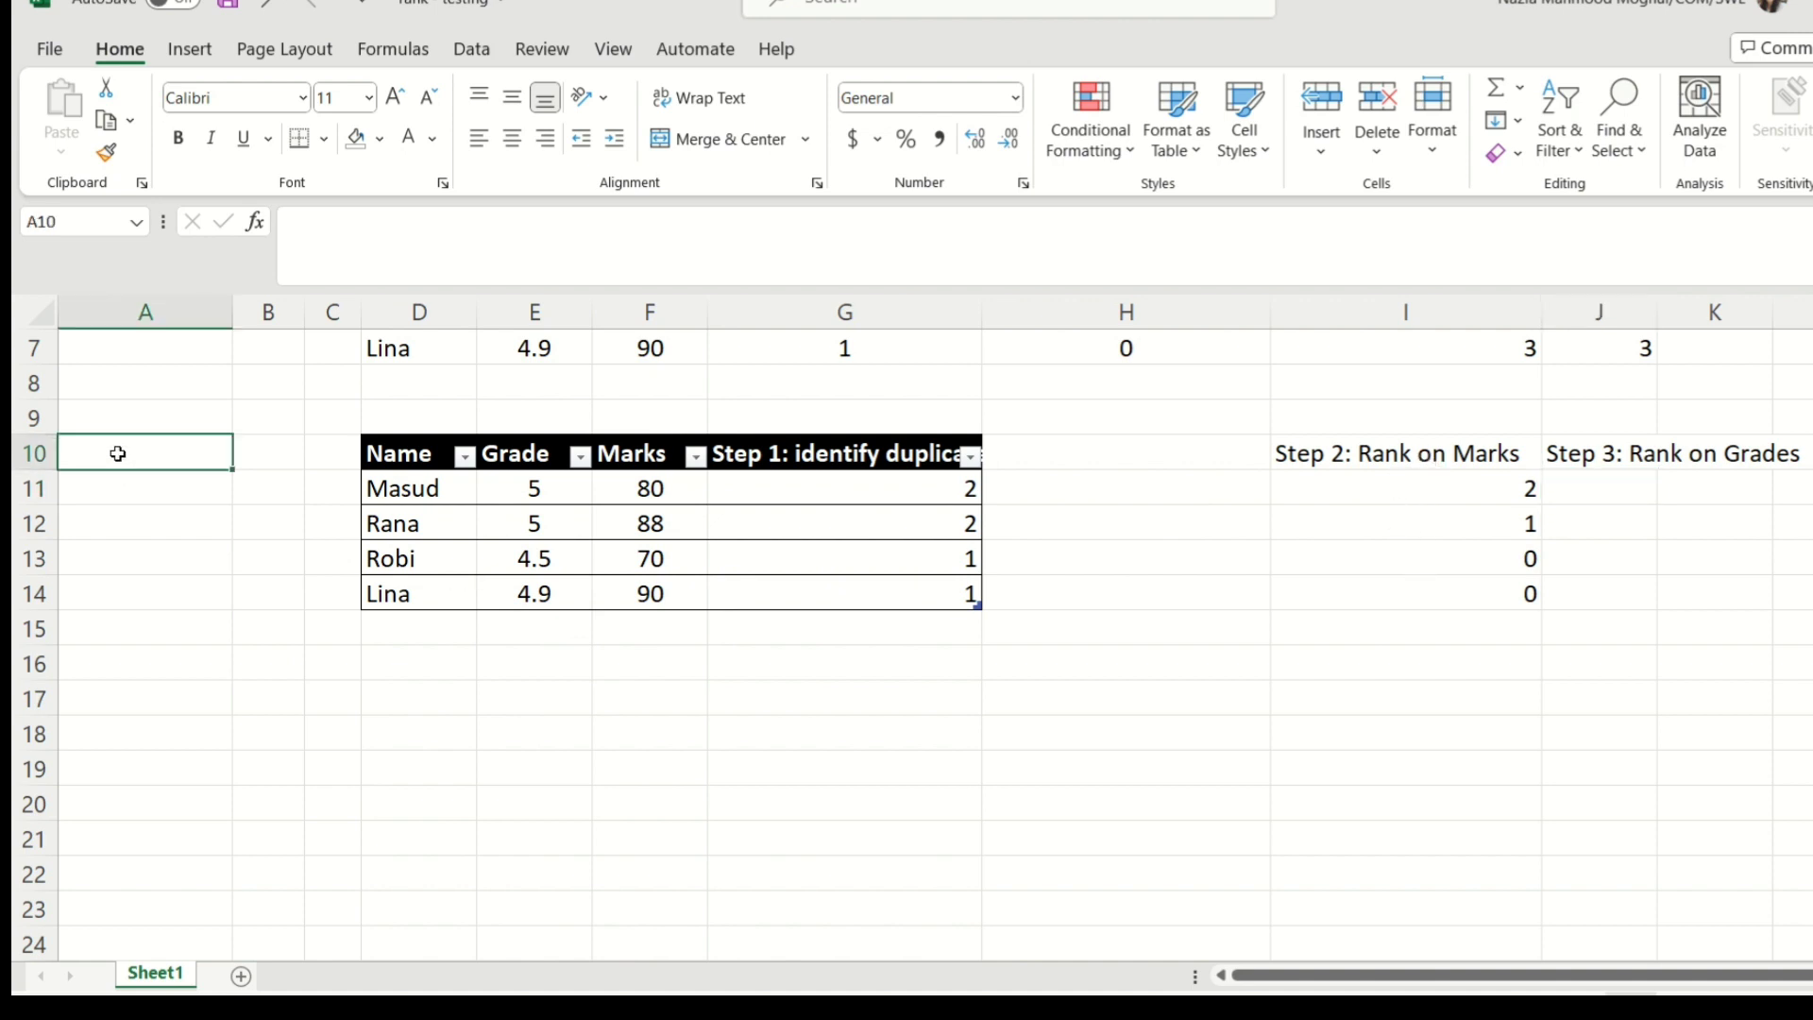
pyautogui.write('Total')
pyautogui.press('Return')
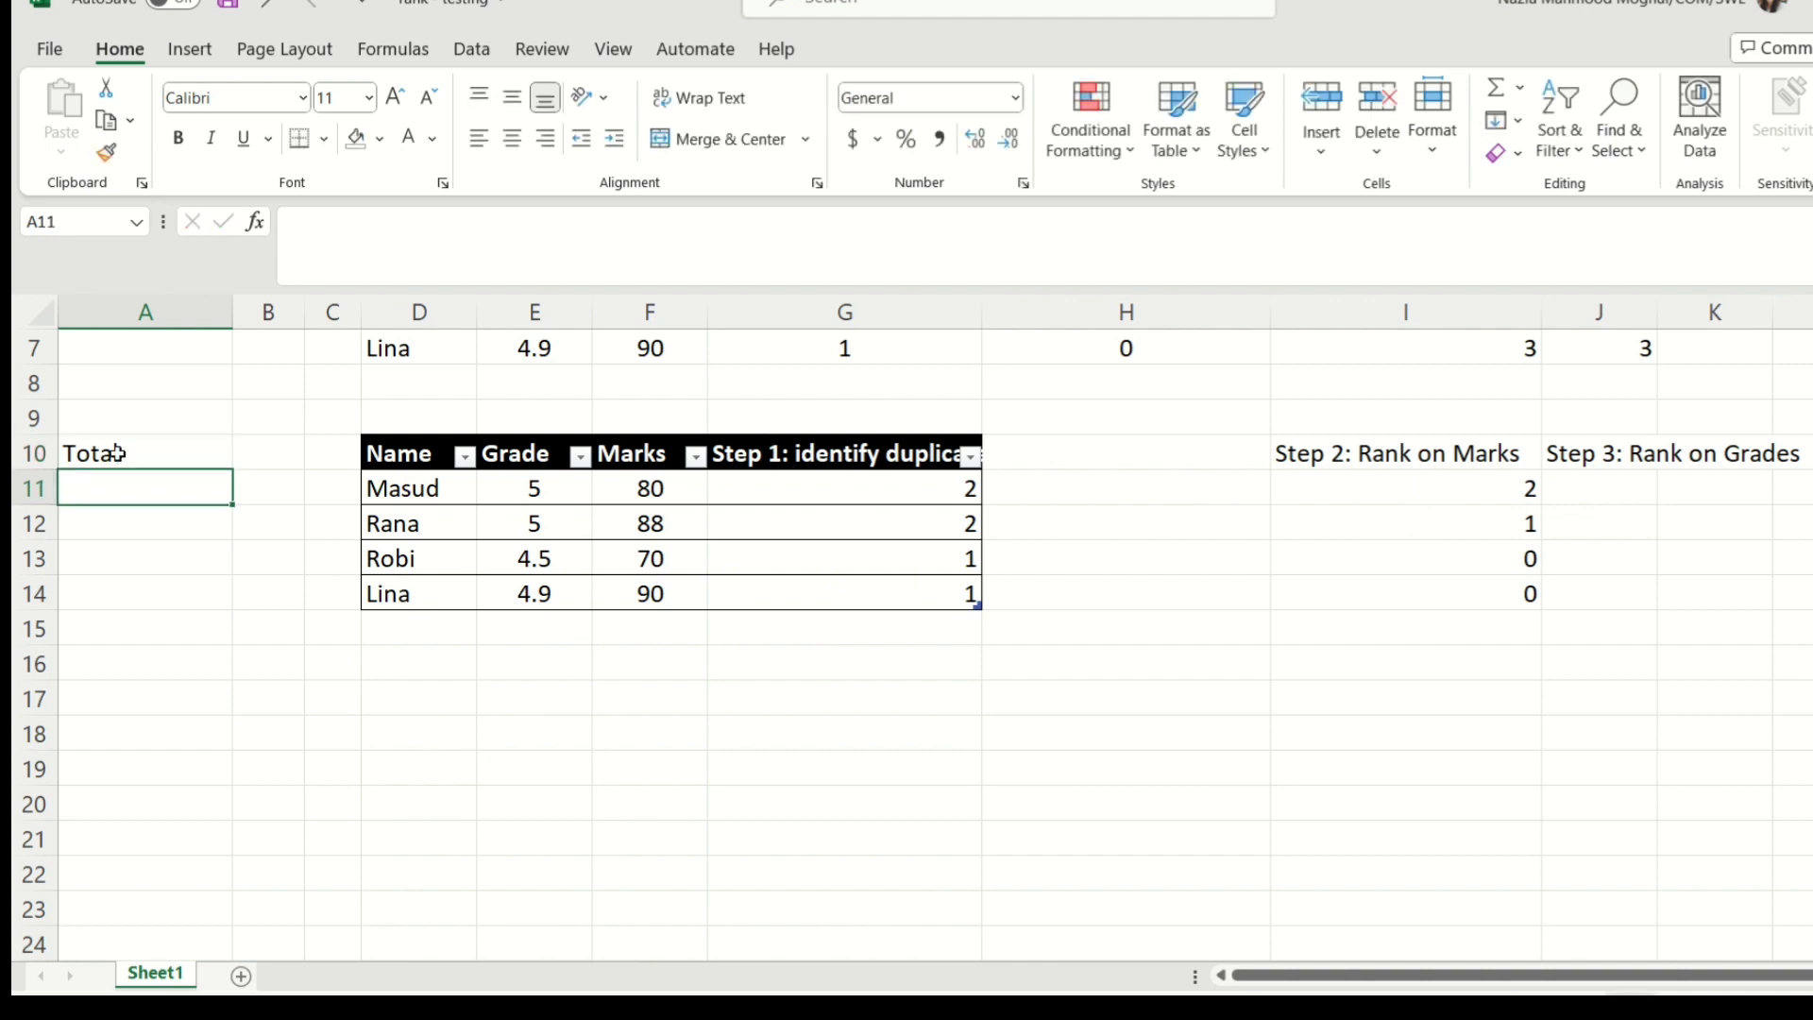
pyautogui.moveTo(117, 454); pyautogui.dragTo(251, 591)
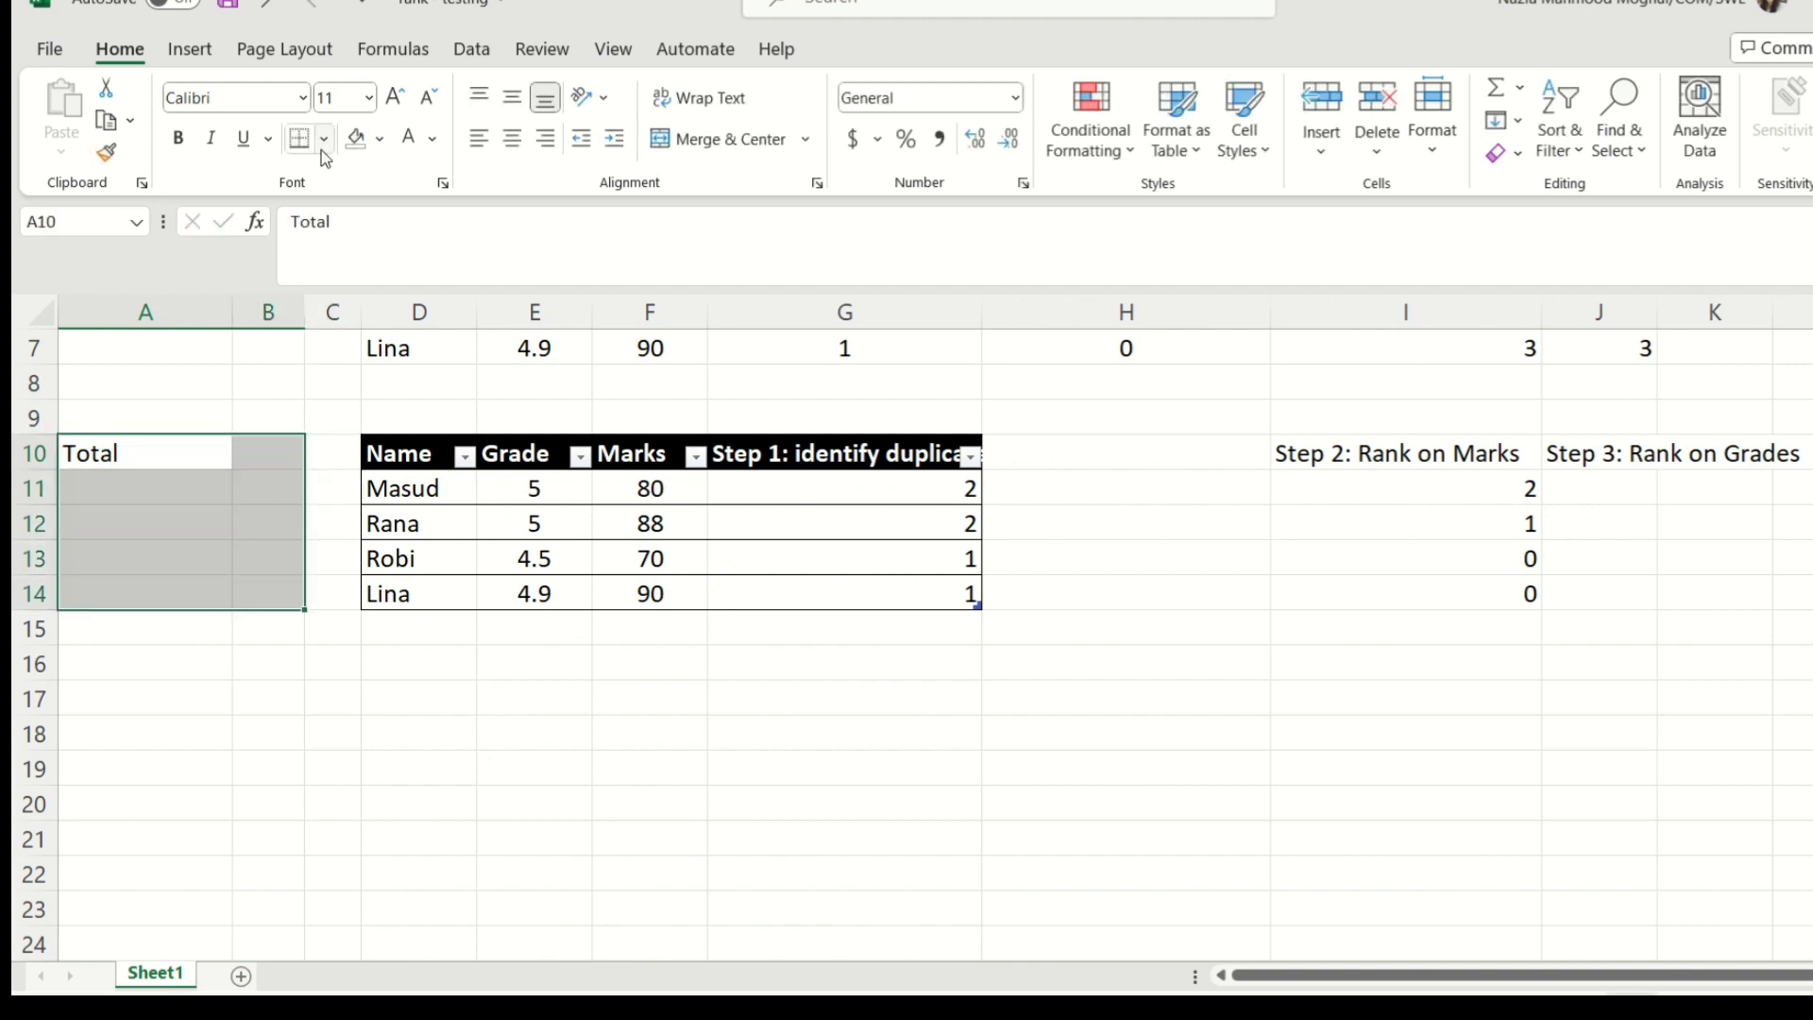
pyautogui.click(379, 139)
pyautogui.click(539, 240)
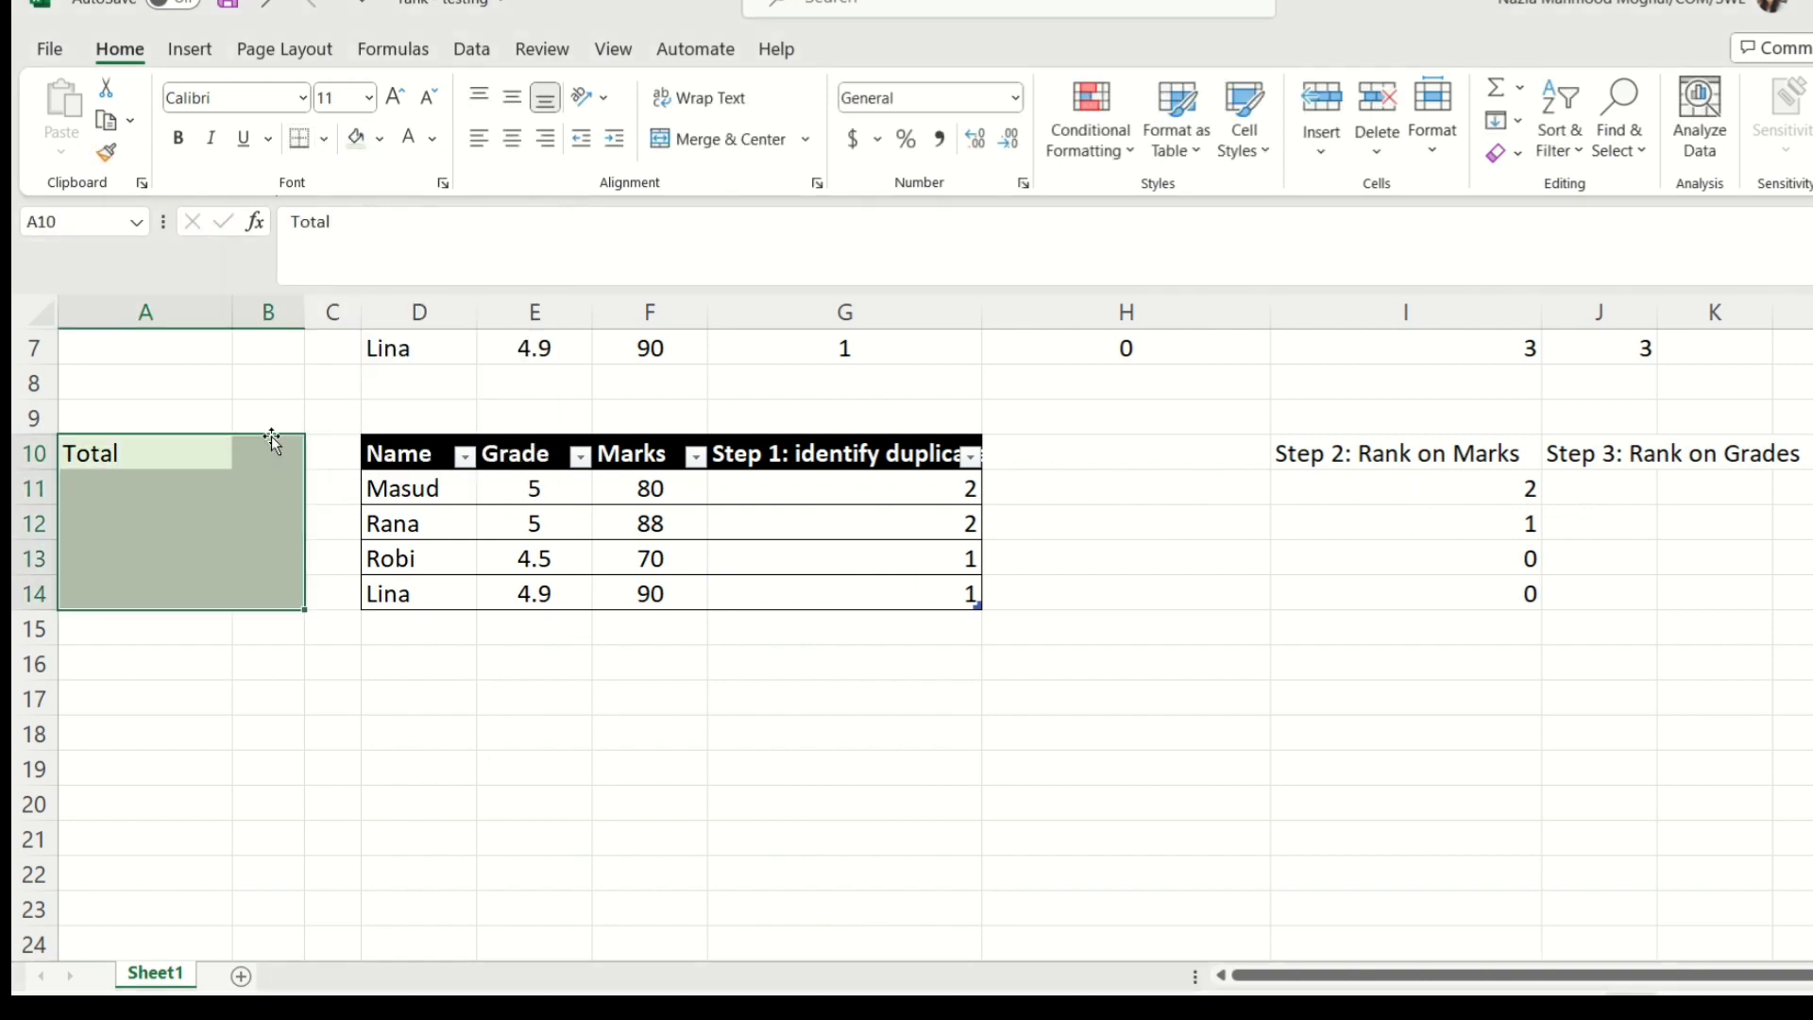
pyautogui.click(187, 474)
# Step: Enter =COUNTA(Table6[Name]) in B10 to count the names, showing 4
pyautogui.click(266, 442)
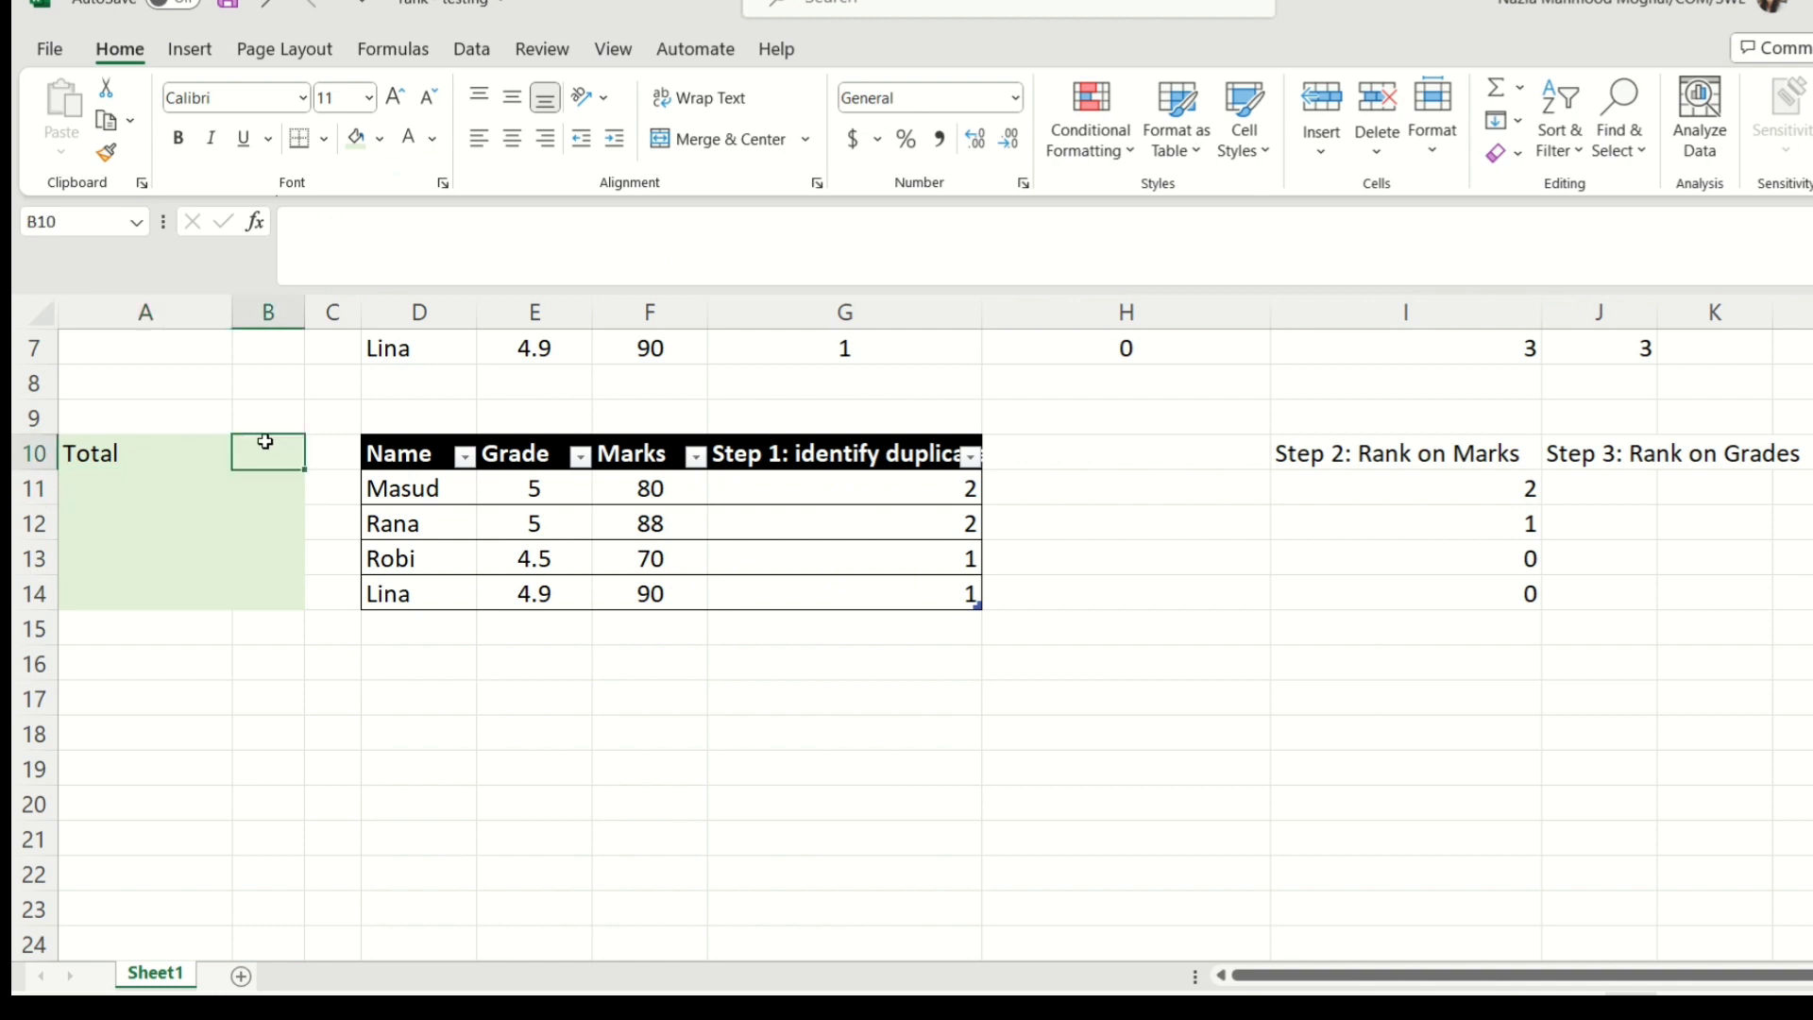
pyautogui.write('=')
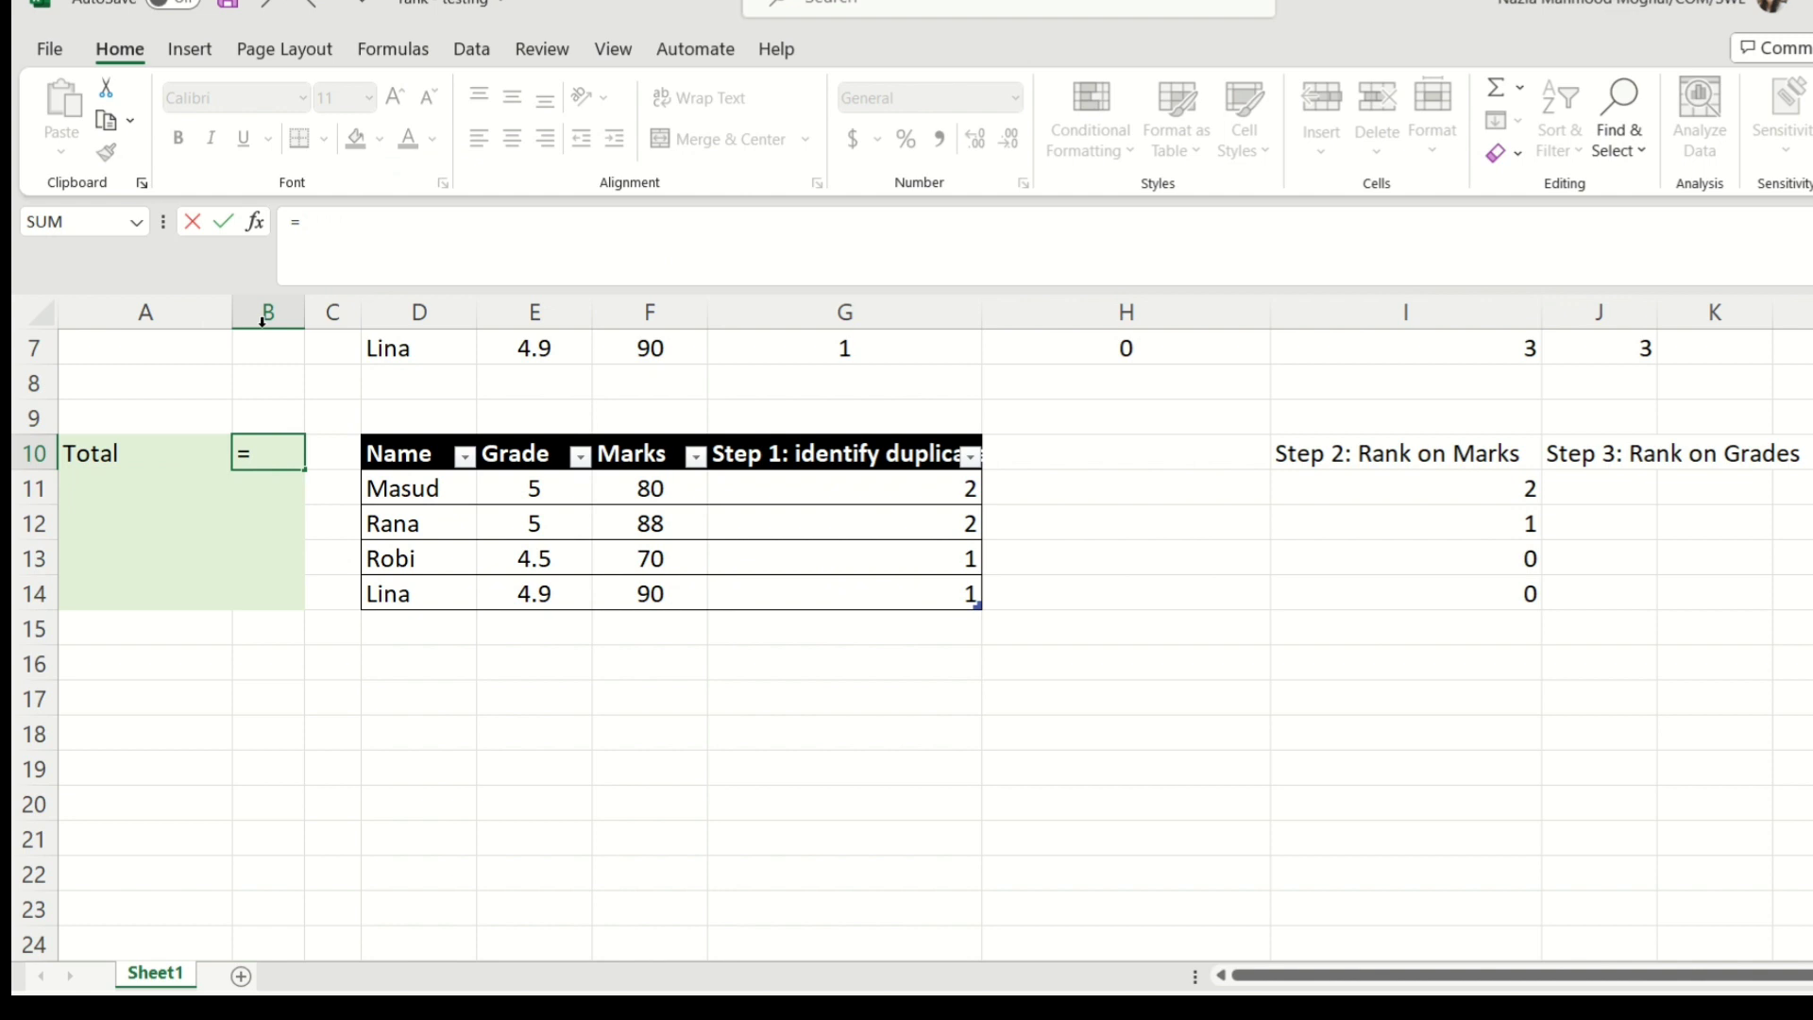
pyautogui.write('coun')
pyautogui.press('Down')
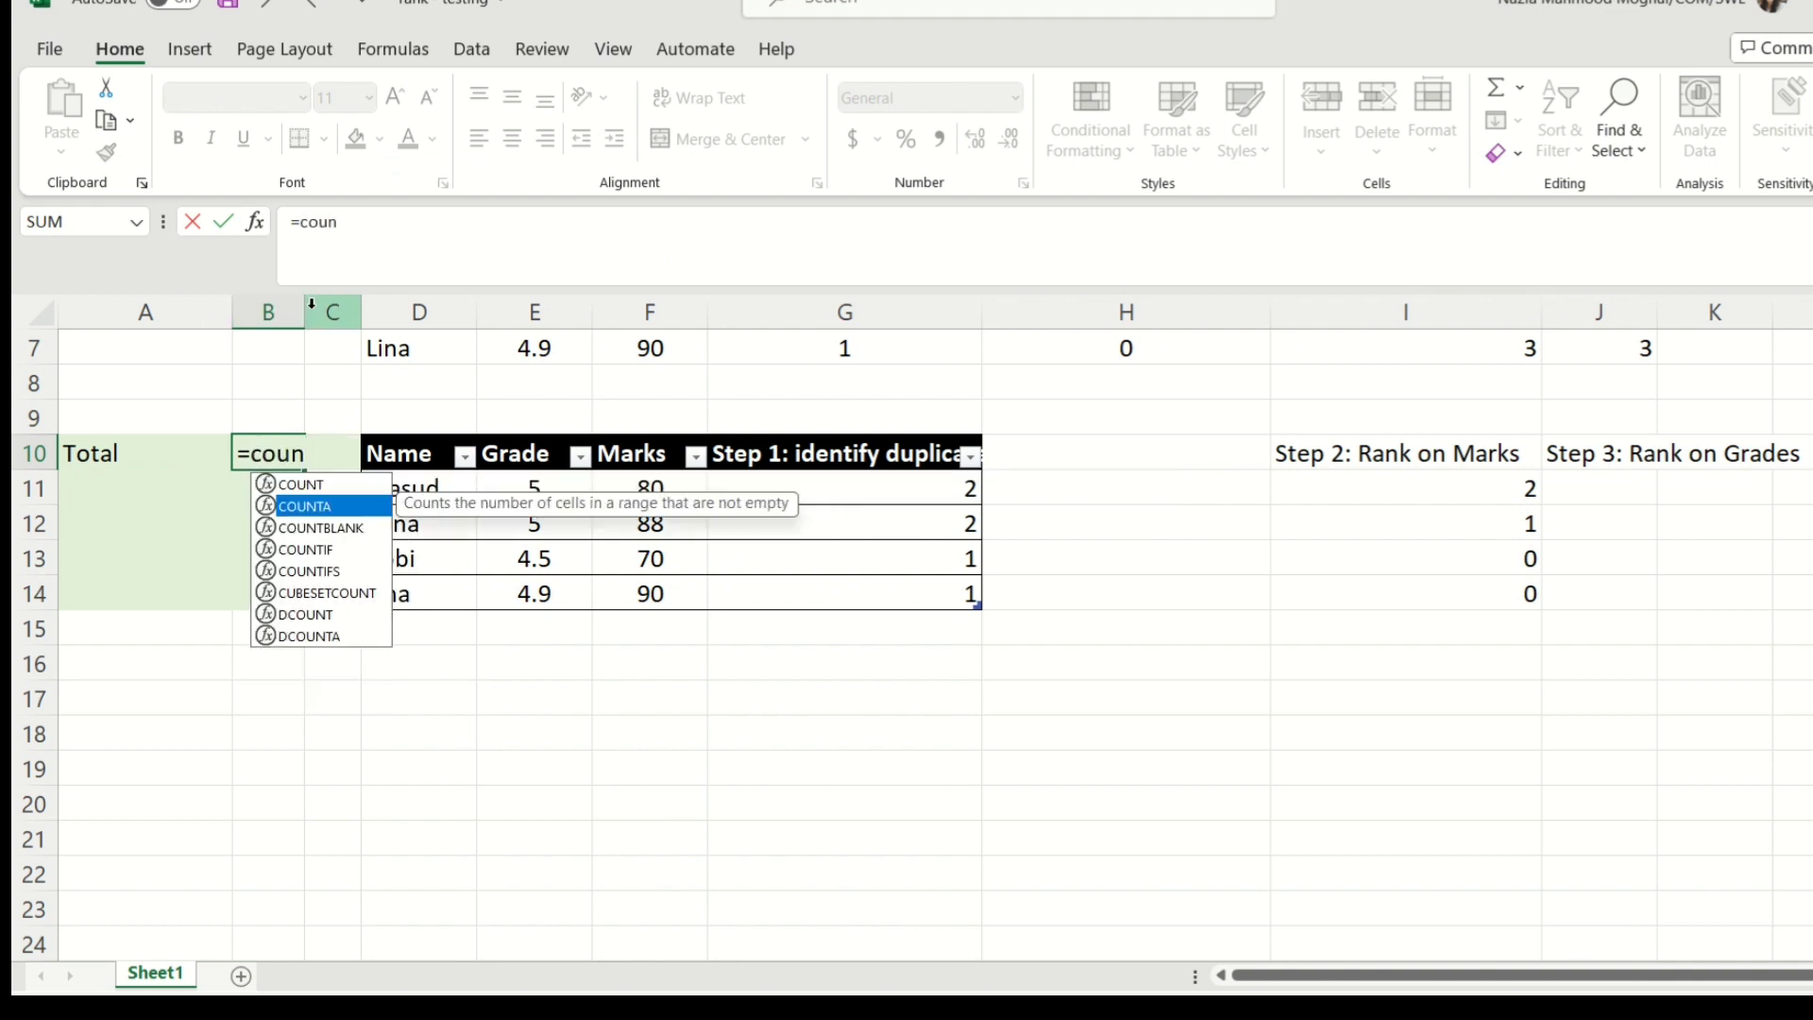
pyautogui.press('Tab')
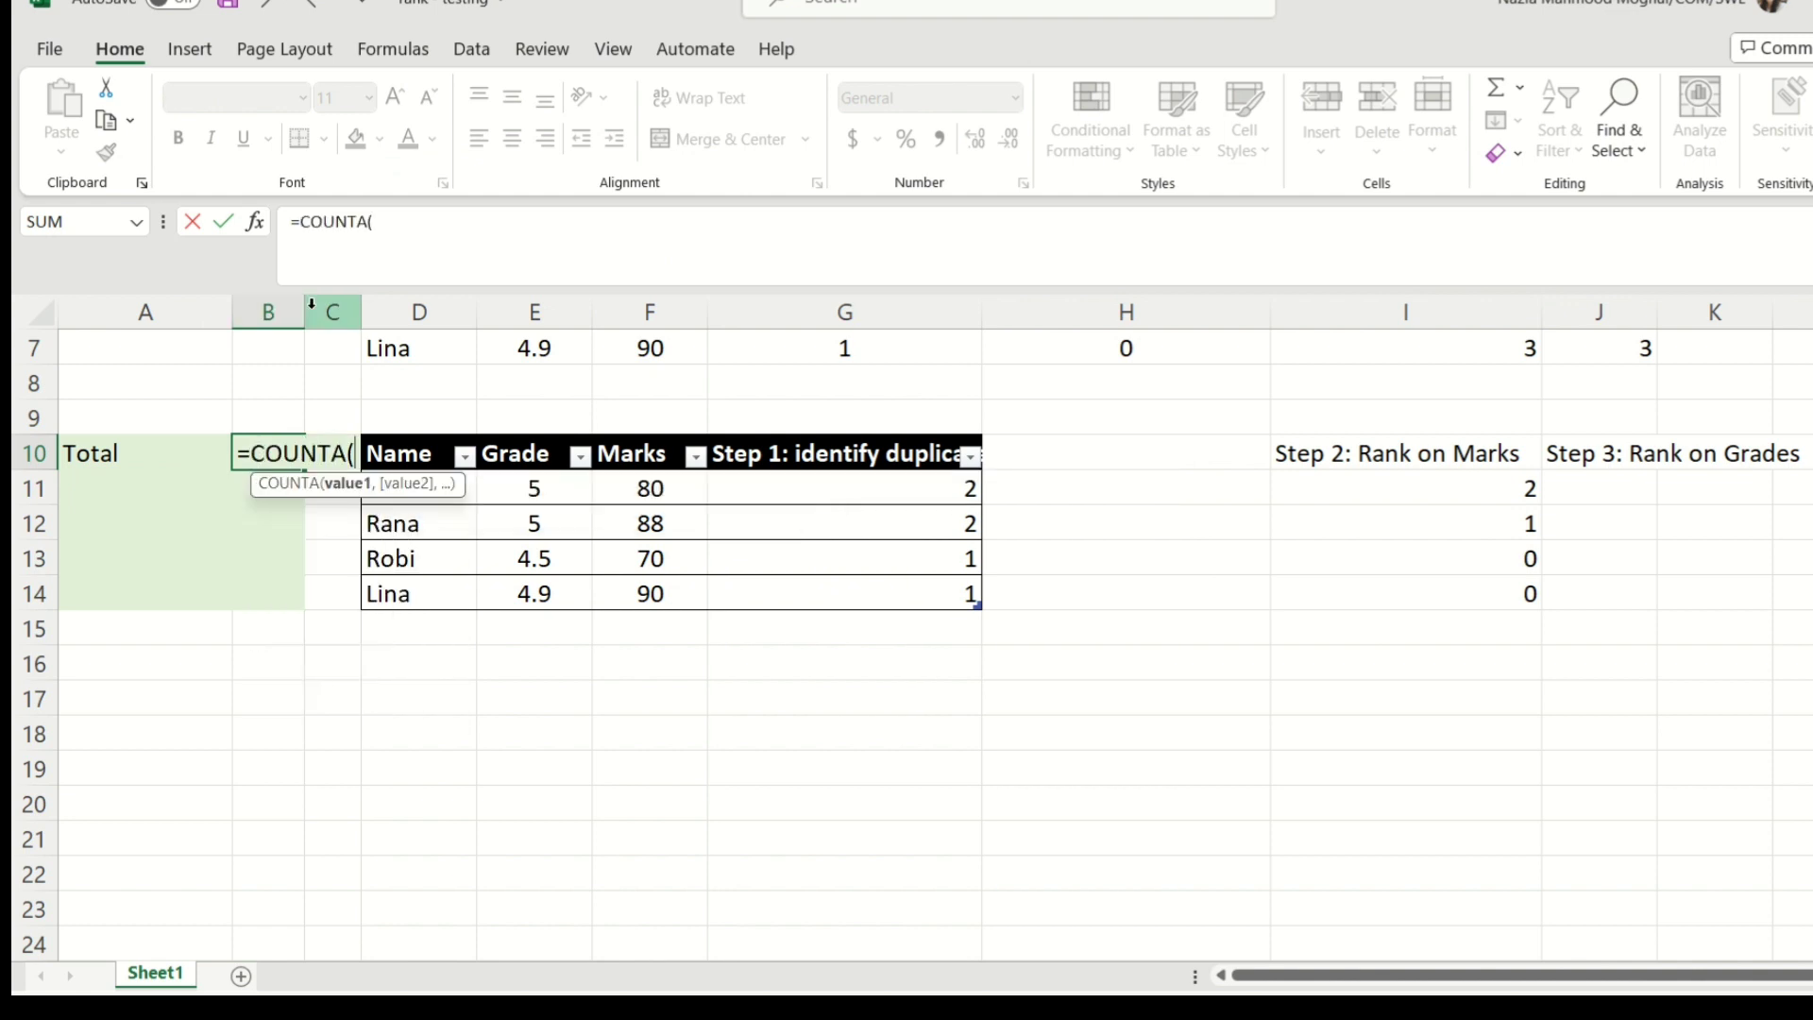
pyautogui.click(402, 436)
pyautogui.press('Return')
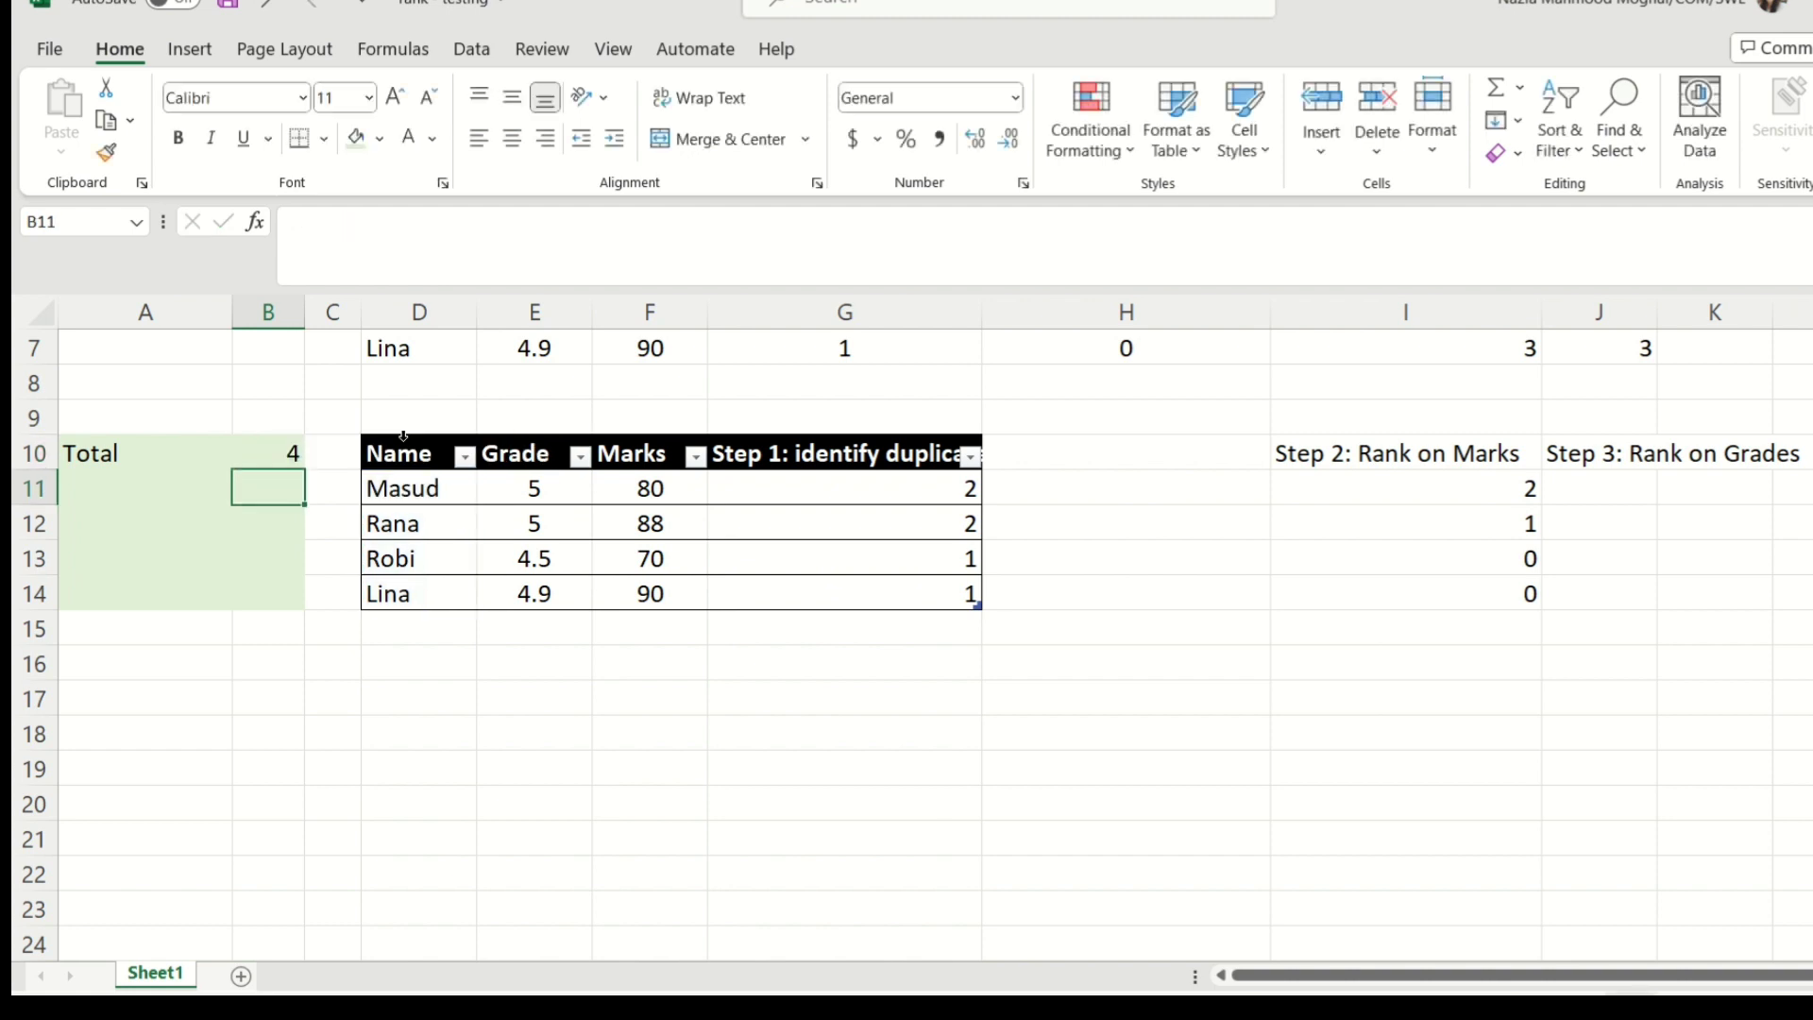
# Step: Label A11 'Rank on Marks' and enter =COUNTIFS(Table6[Step 1: identify duplicates],">"&1) in B11, giving 2
pyautogui.click(189, 492)
pyautogui.write('Rank')
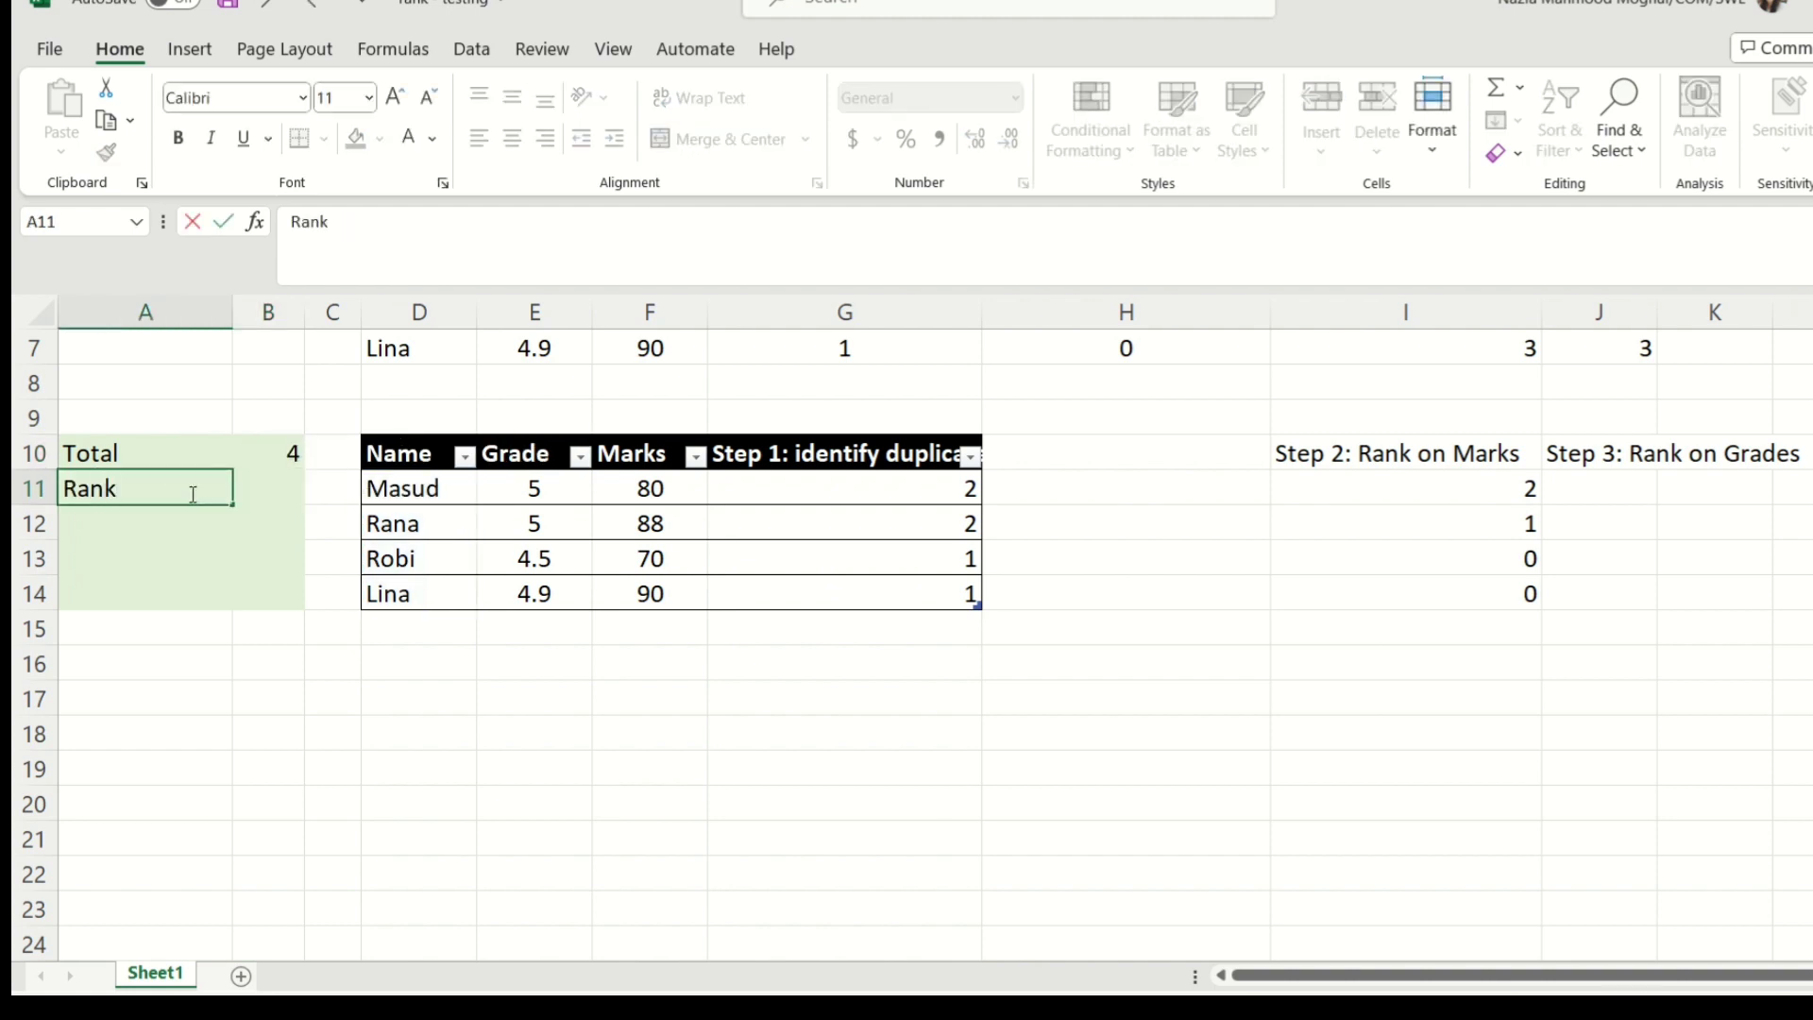
pyautogui.write(' on Marks')
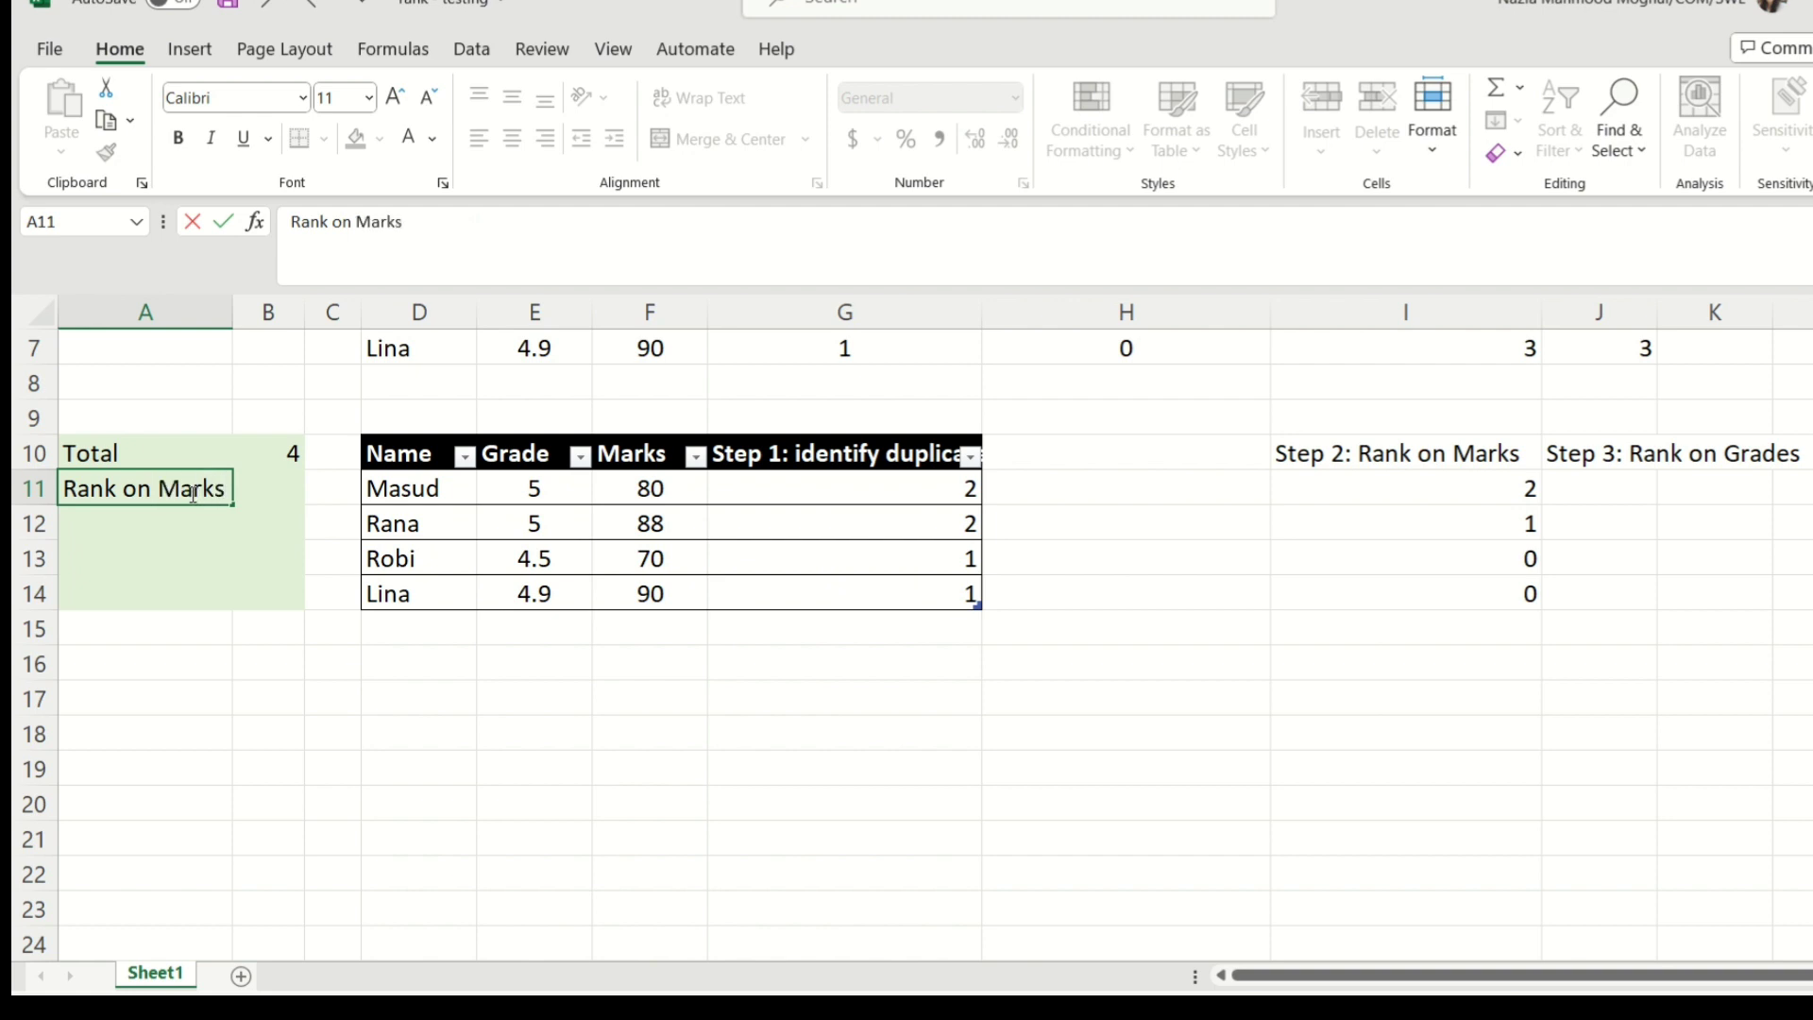
pyautogui.press('Tab')
pyautogui.write('=')
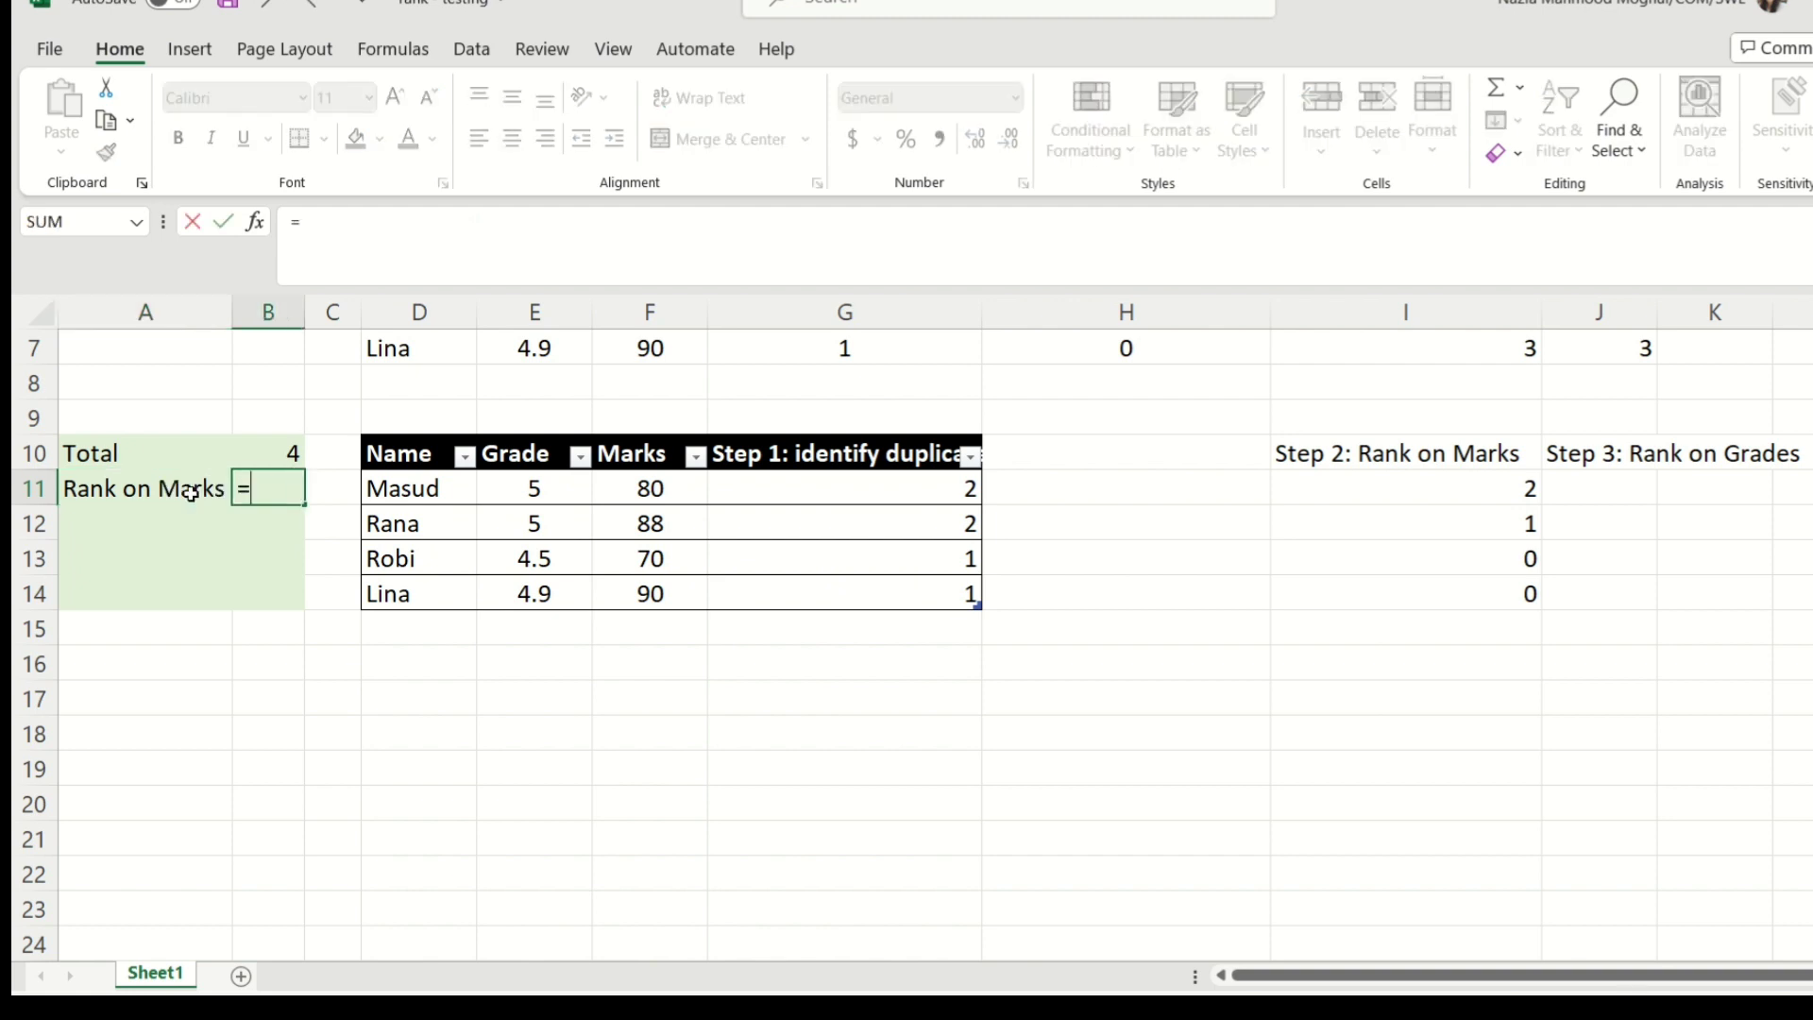
pyautogui.write('coun')
pyautogui.press('Down')
pyautogui.press('Down')
pyautogui.press('Down')
pyautogui.press('Down')
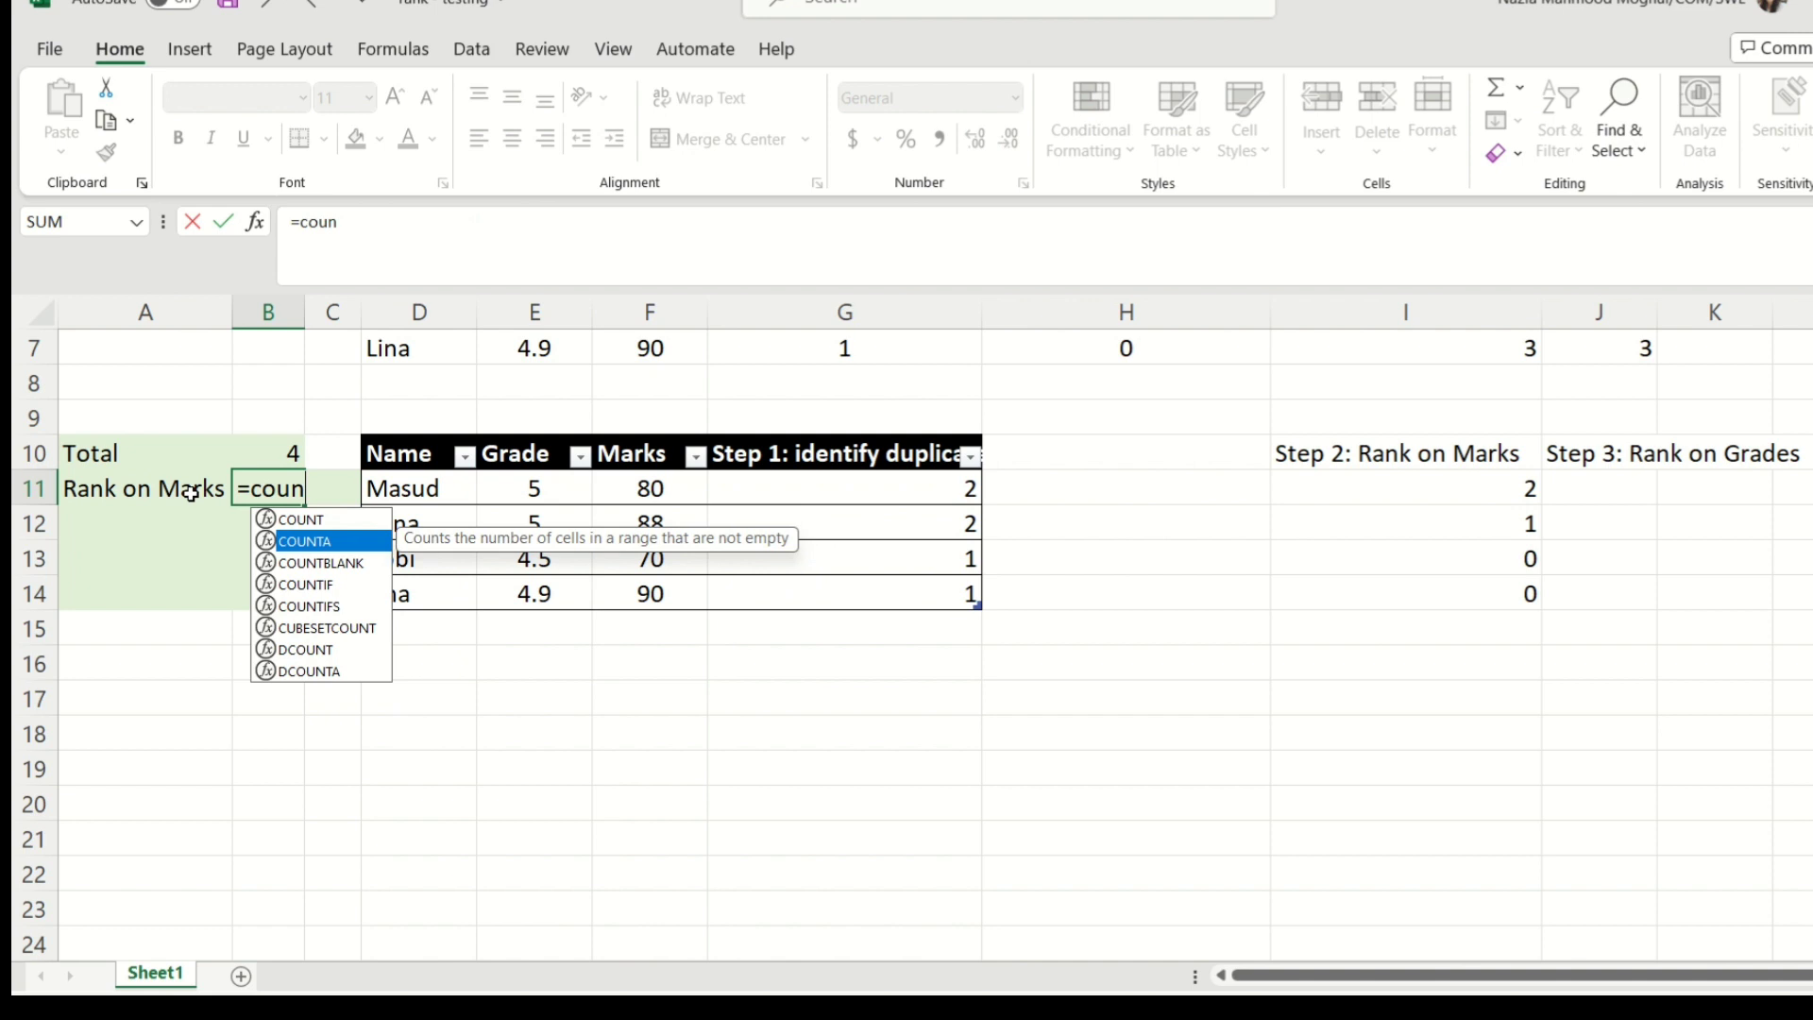
pyautogui.press('Tab')
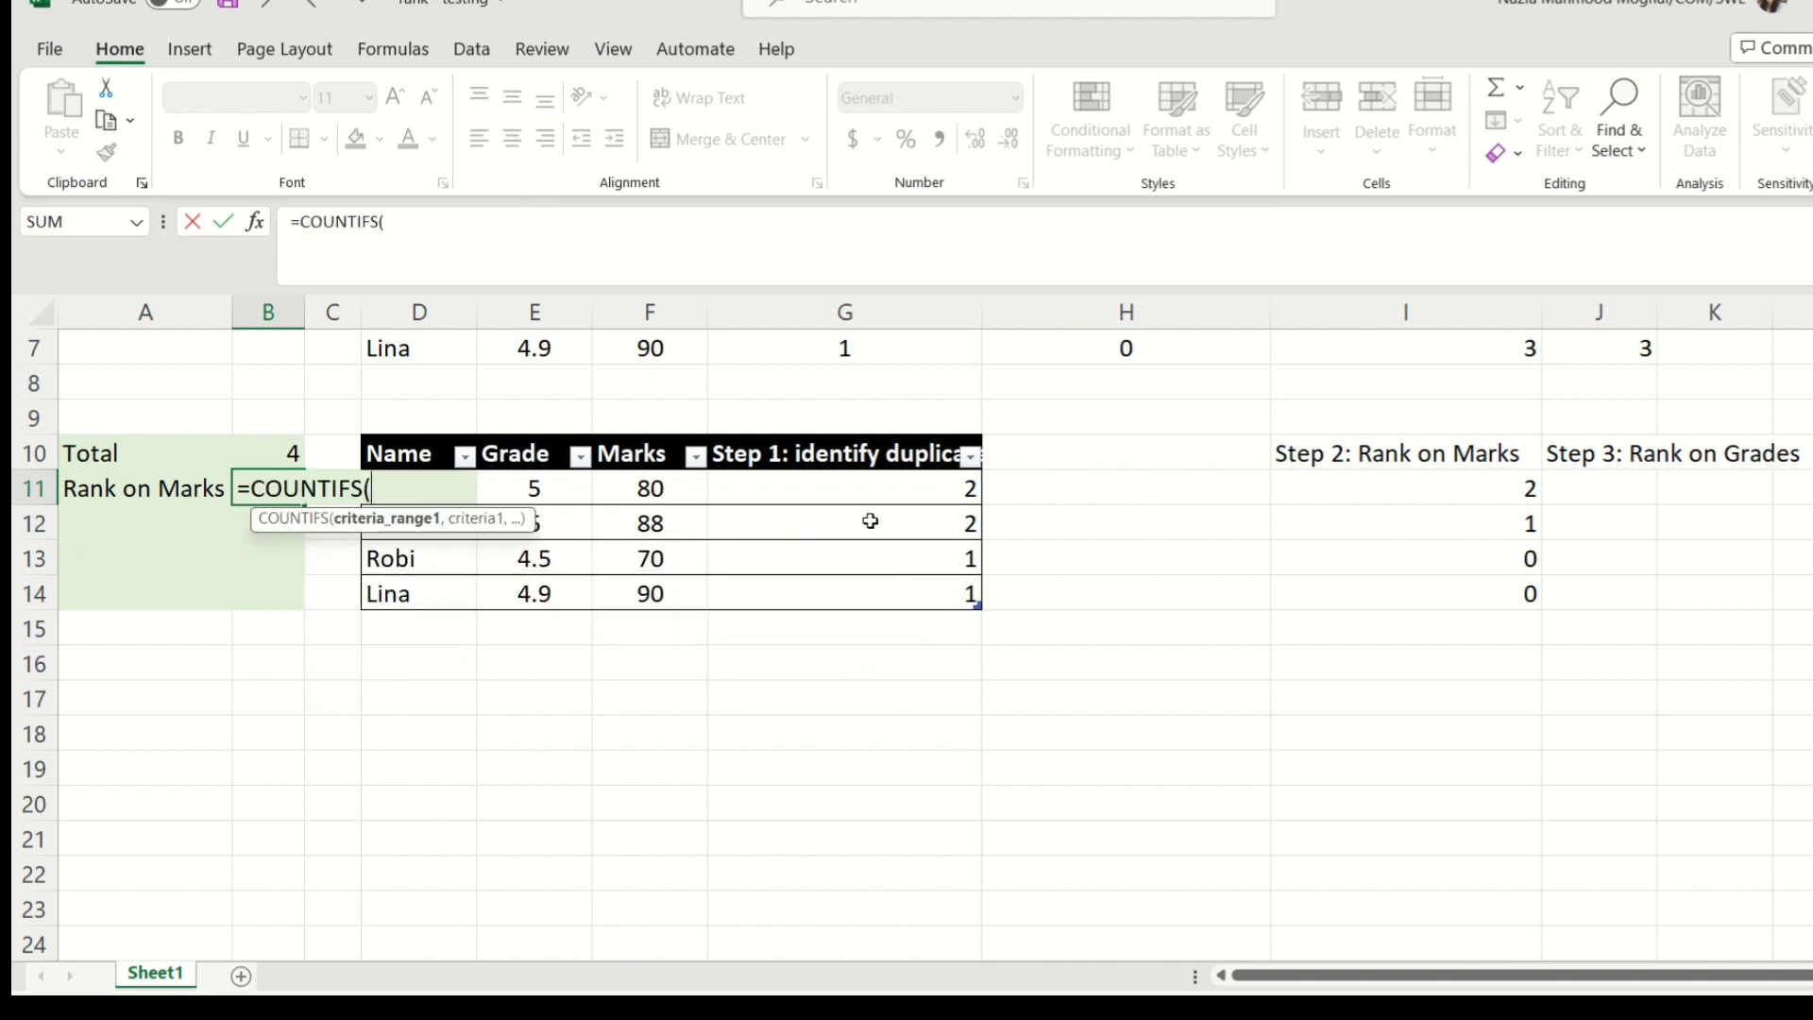
pyautogui.click(876, 437)
pyautogui.write(',')
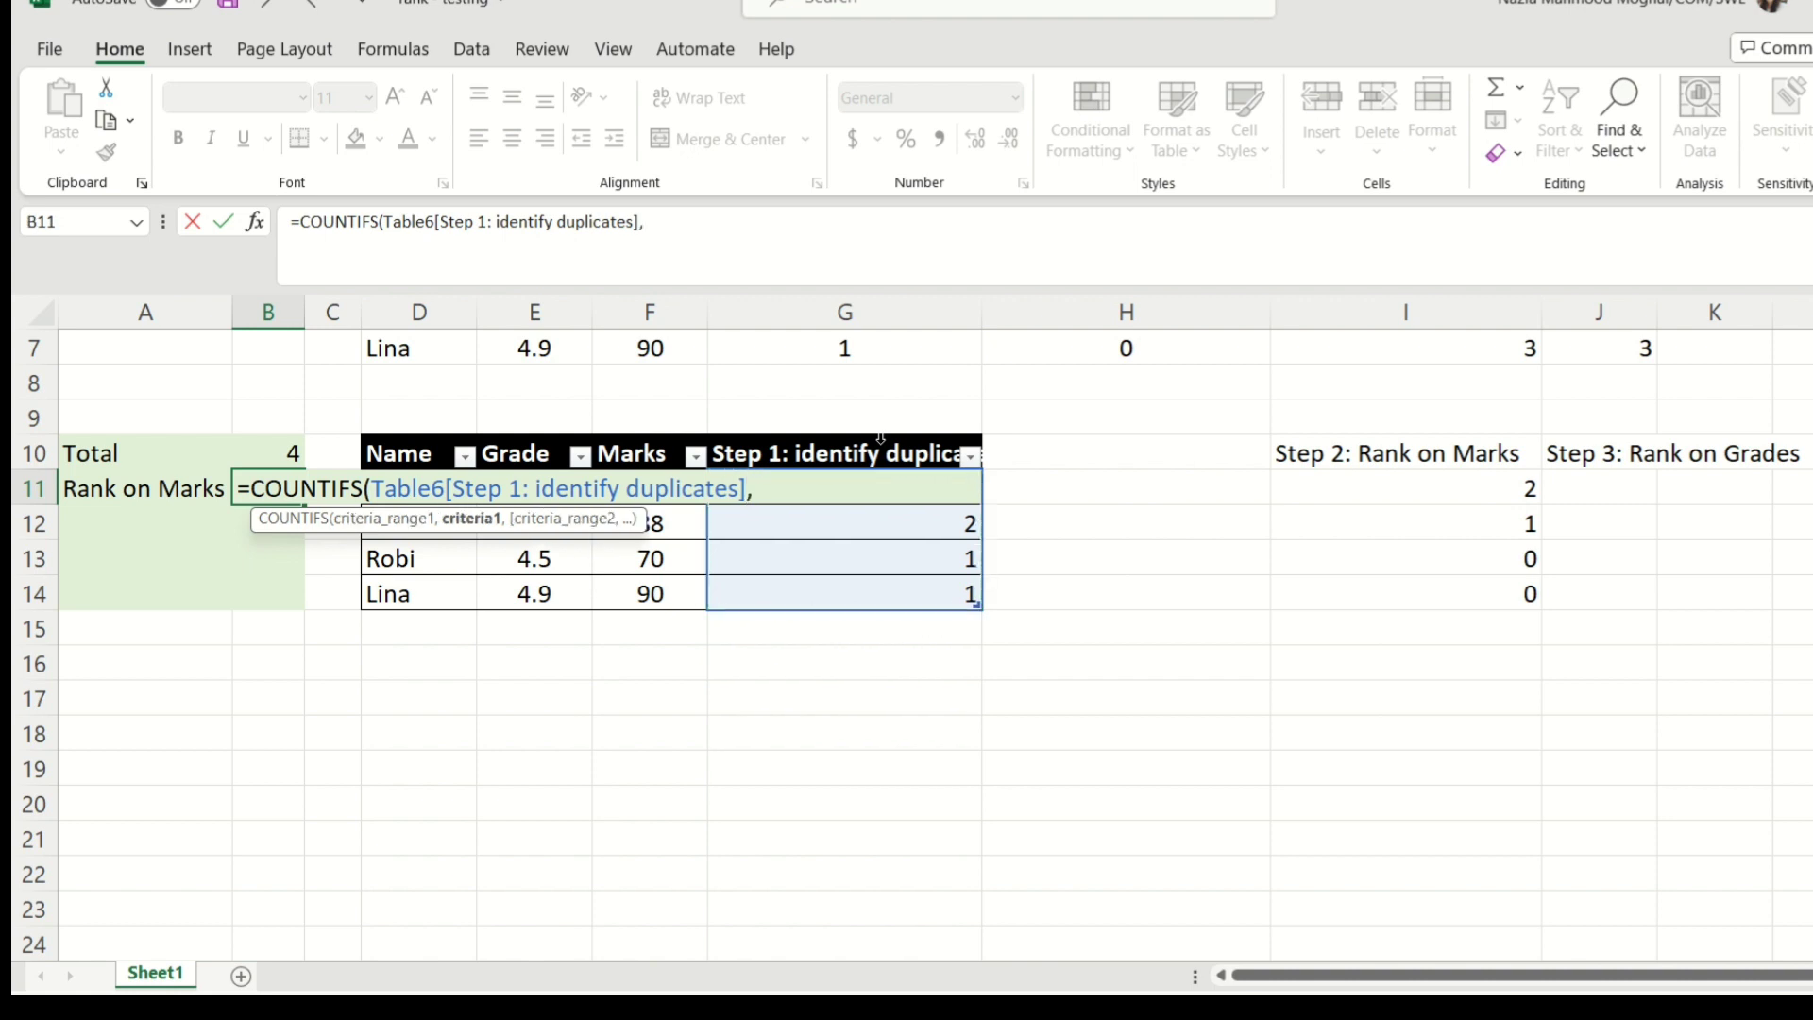
pyautogui.write('">"&1')
pyautogui.press('Return')
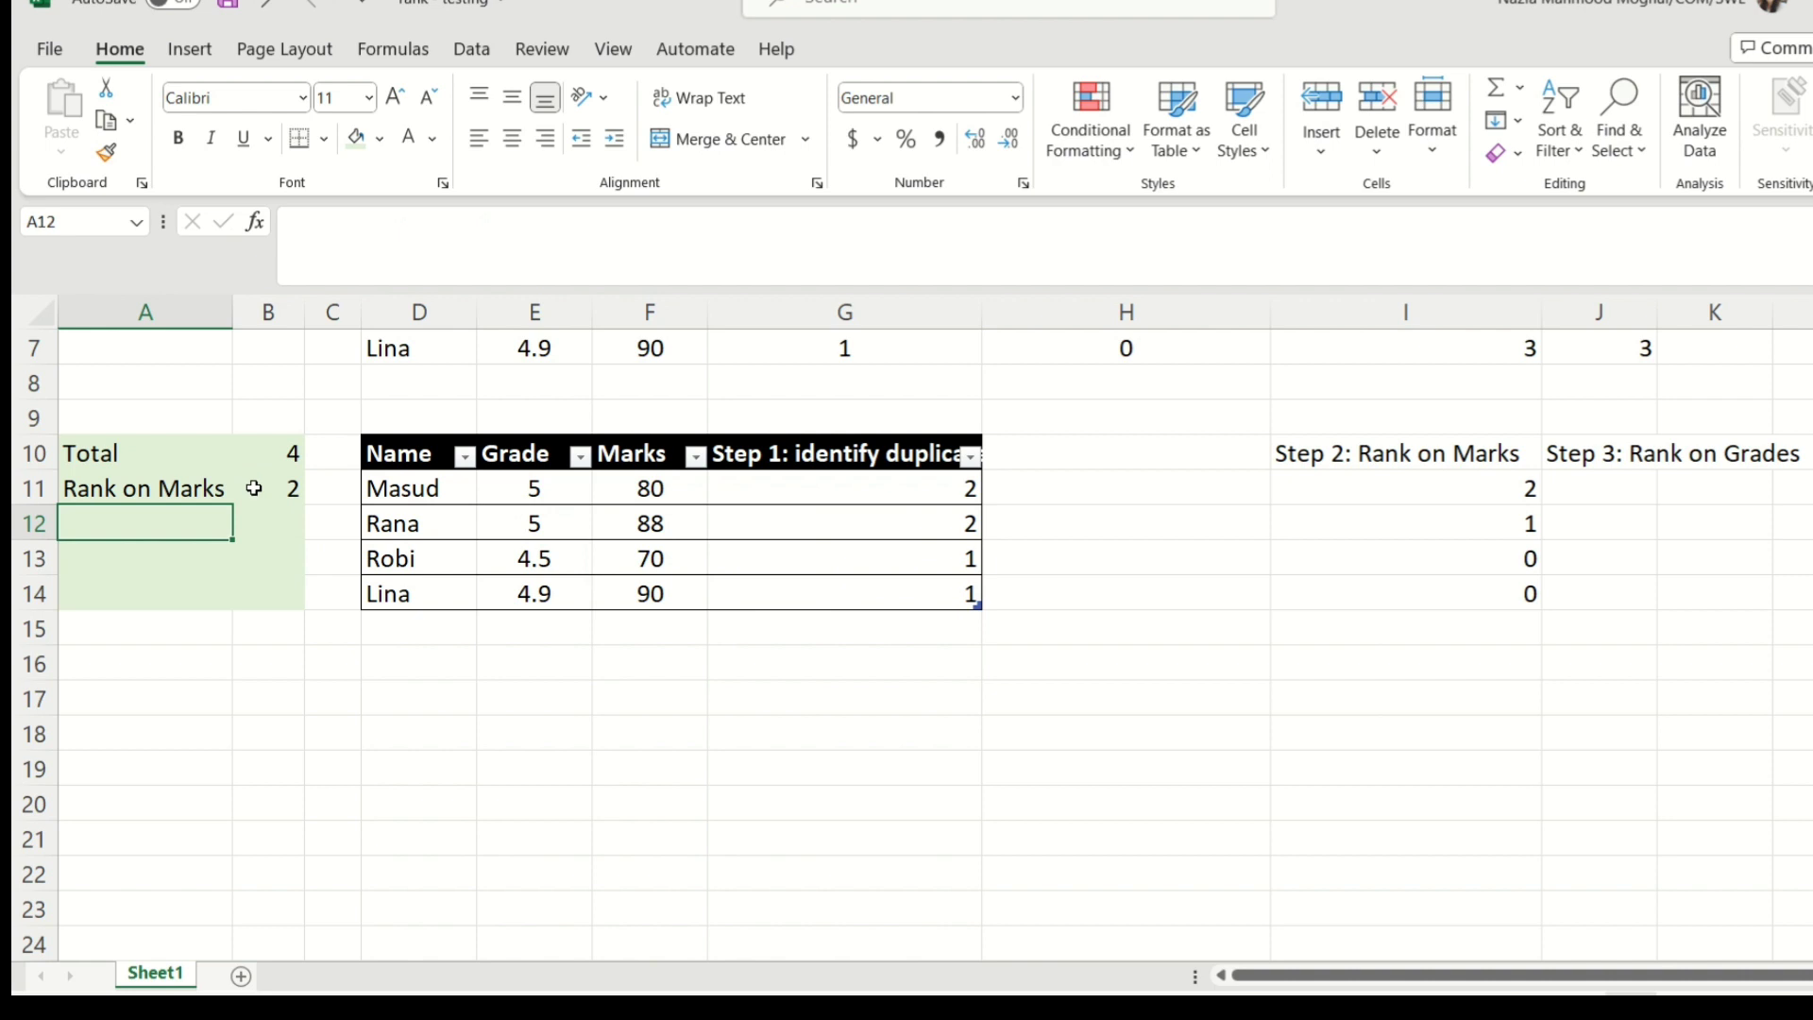
# Step: Change Robi's grade in E13 to 5 to test the recalculation
pyautogui.click(530, 526)
pyautogui.click(559, 565)
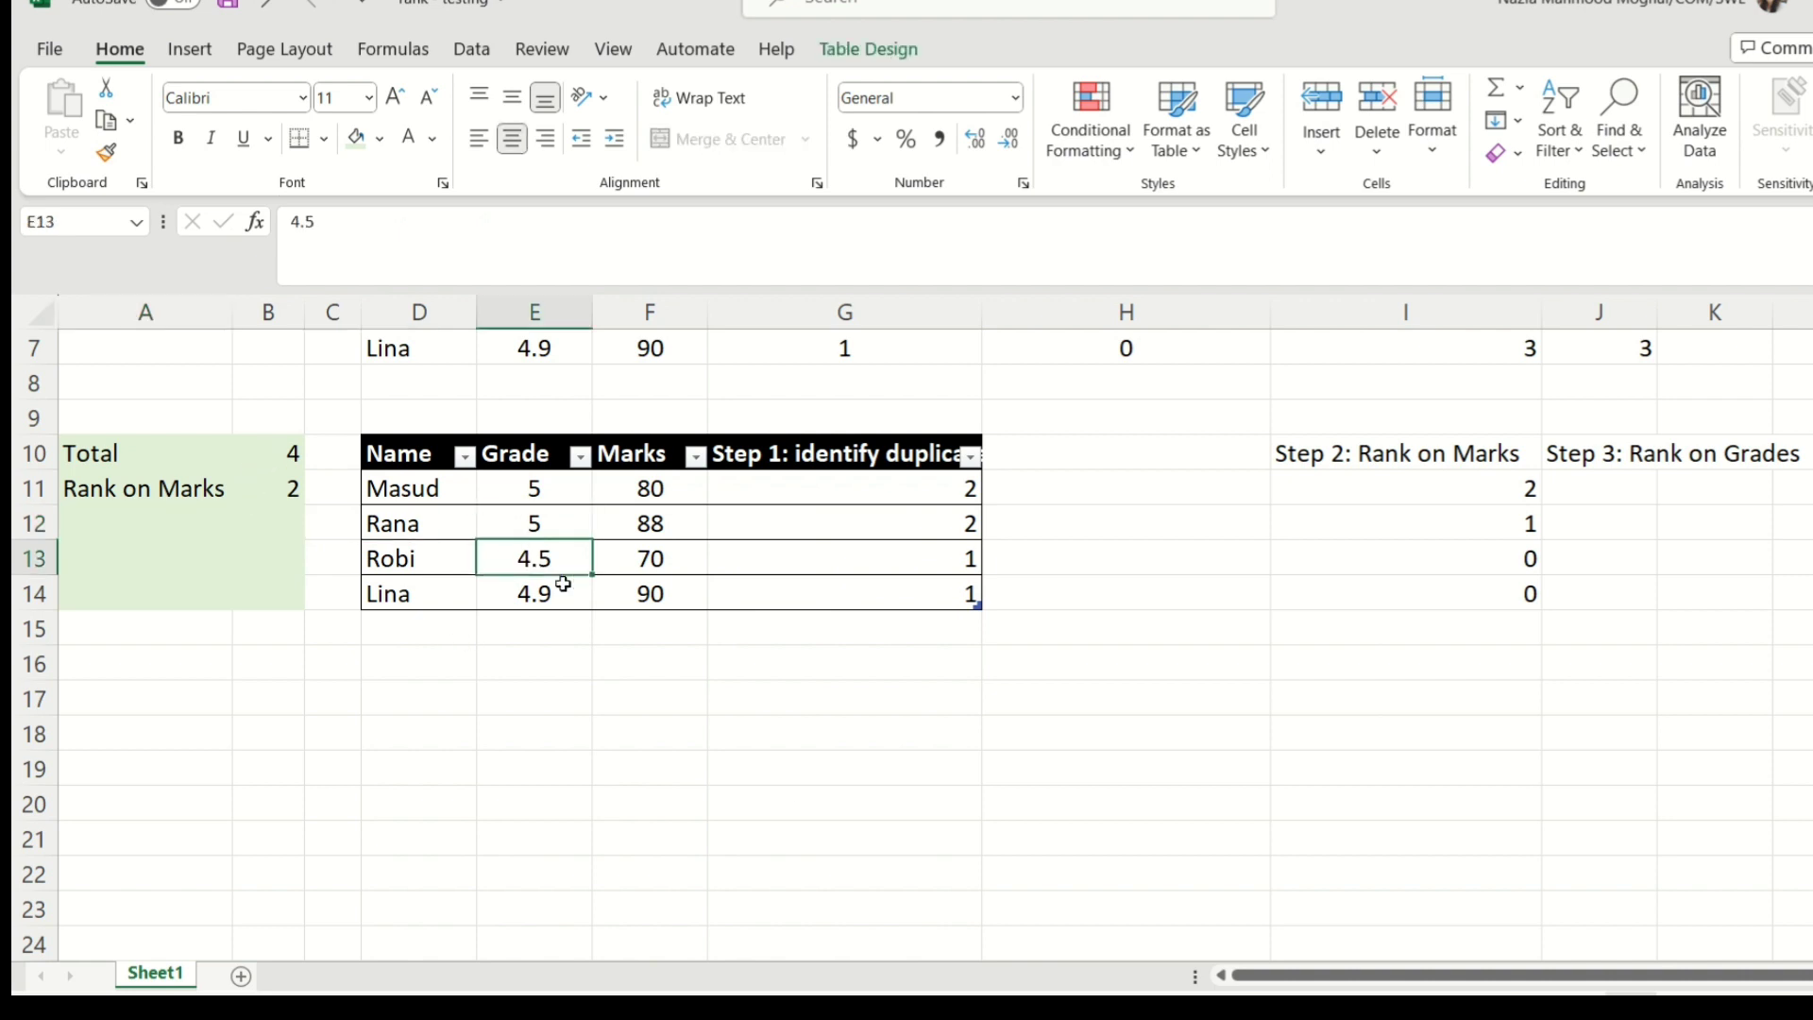
pyautogui.write('5')
pyautogui.press('Return')
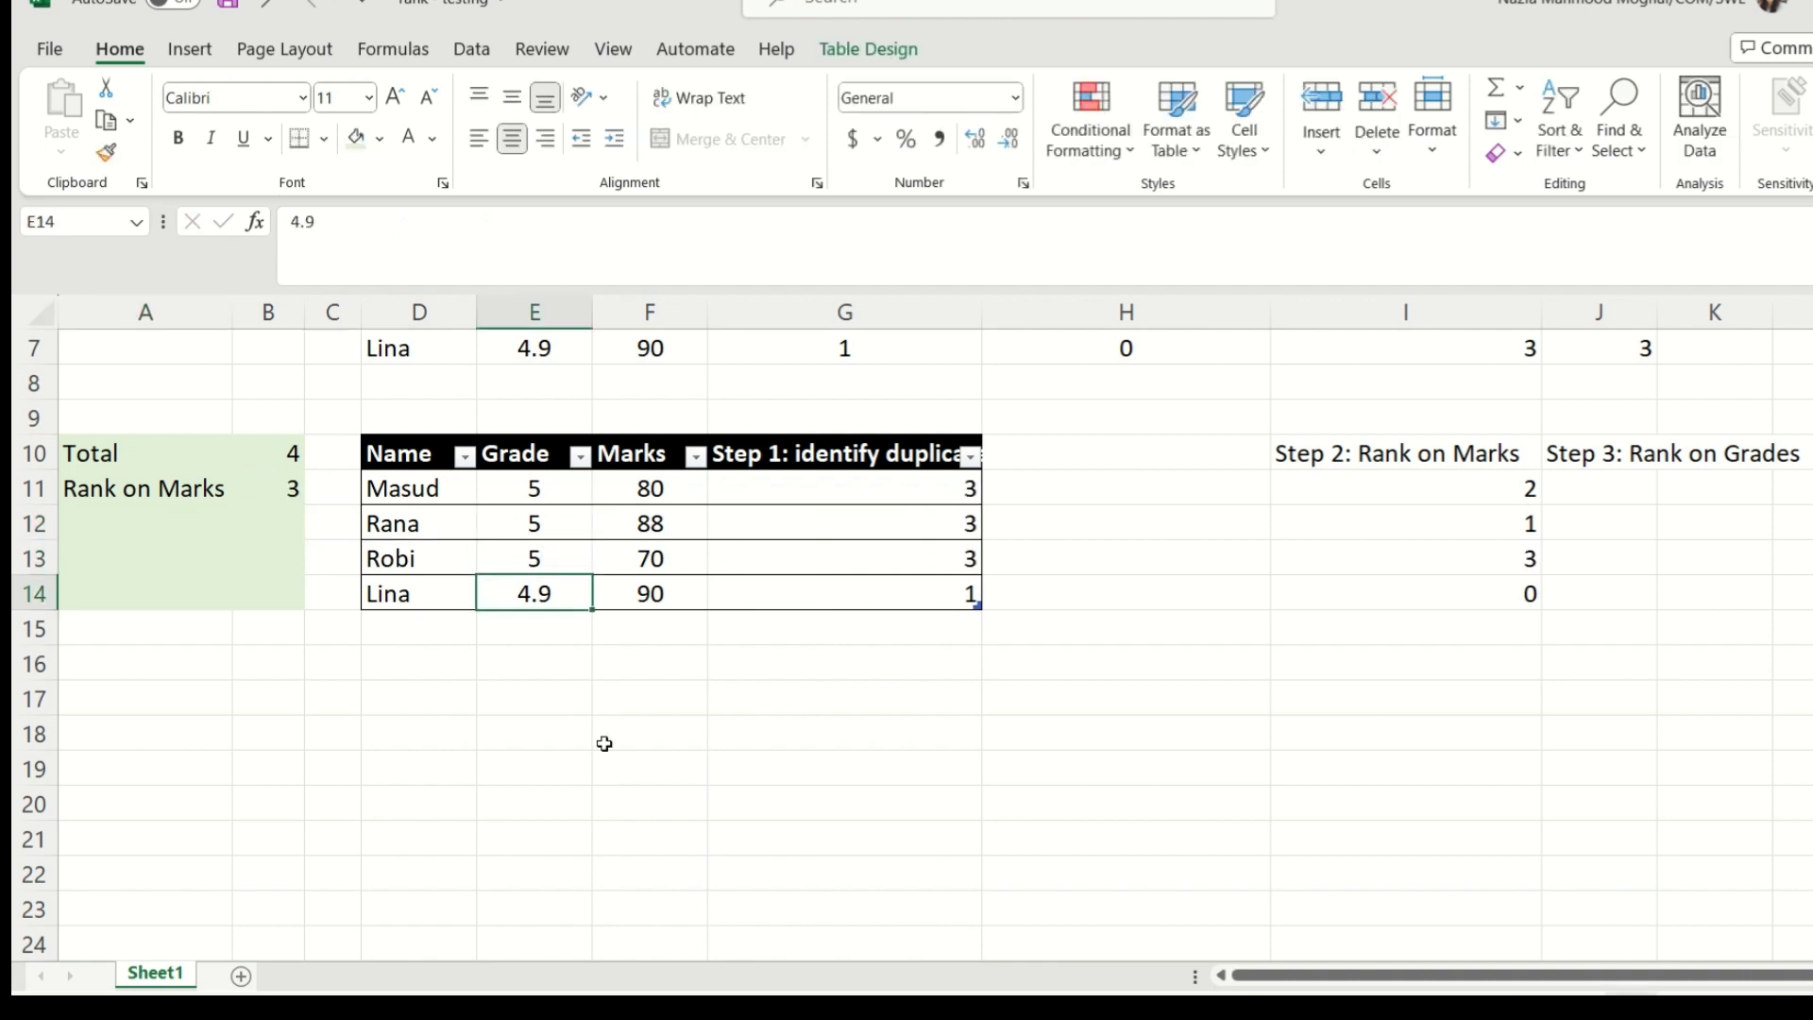
# Step: Check the Rank on Marks and Total results, then undo the grade change back to 4.5
pyautogui.click(273, 488)
pyautogui.click(274, 457)
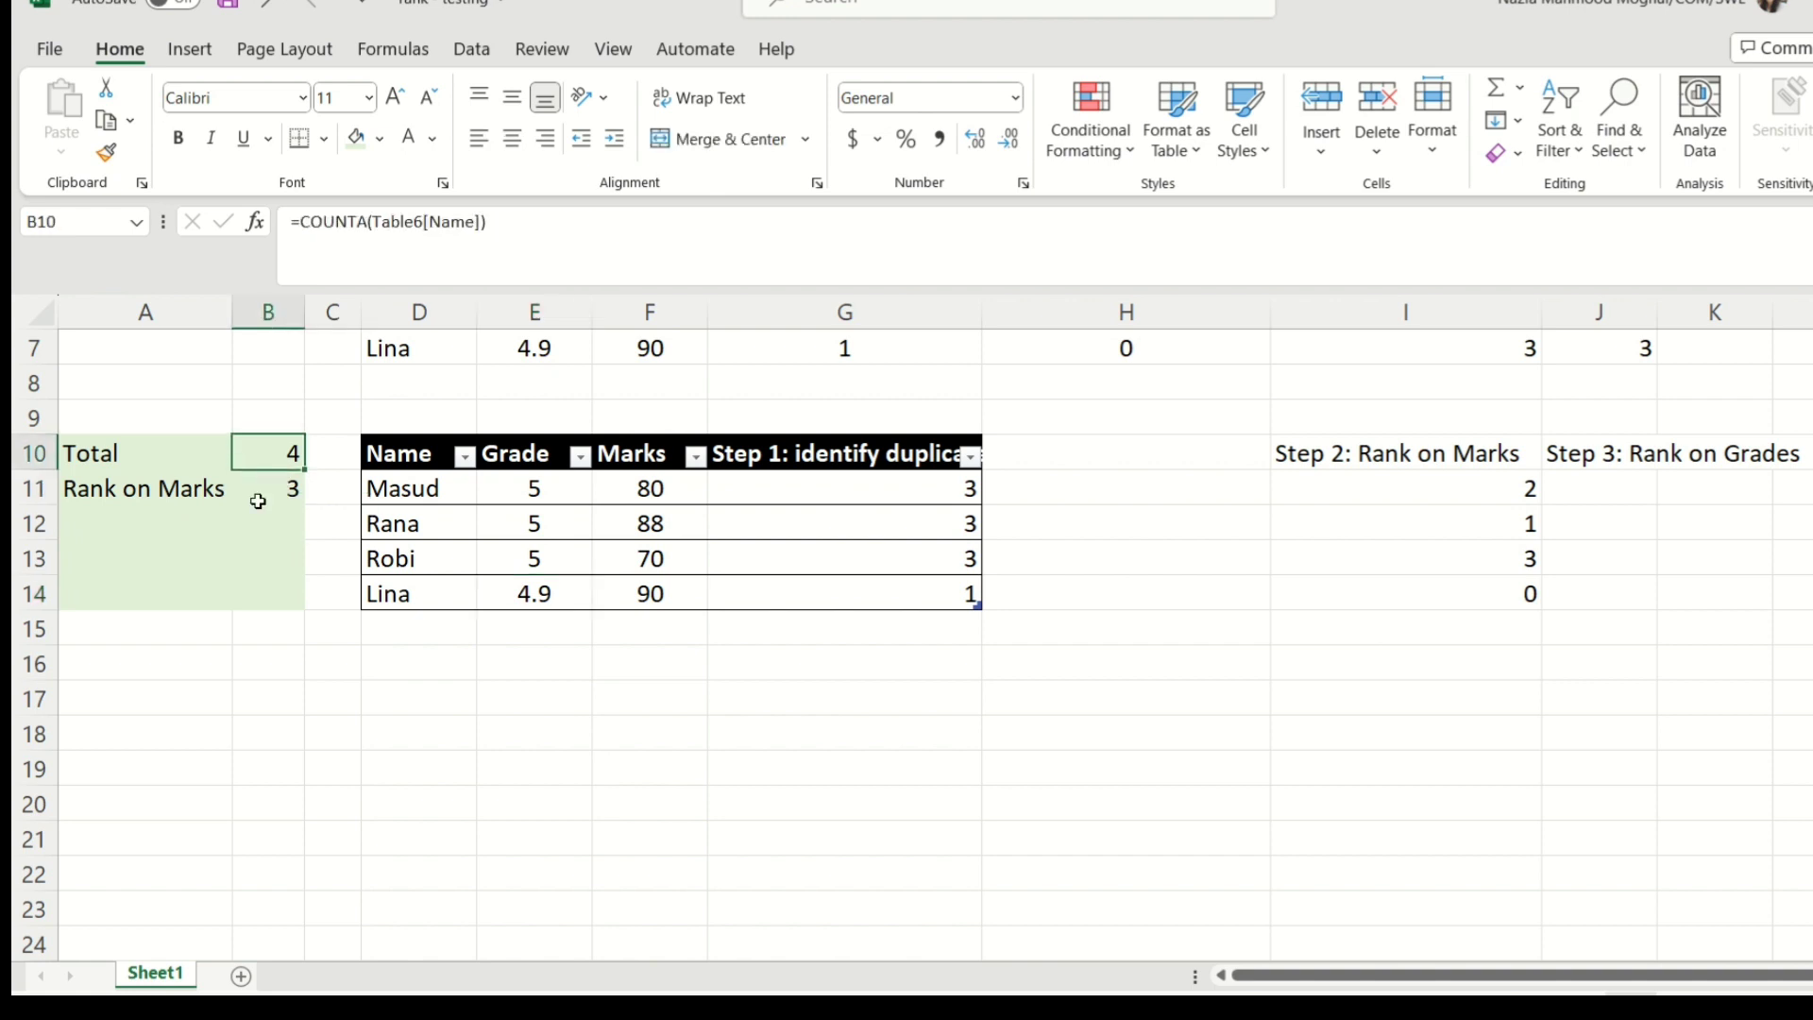
pyautogui.click(1606, 452)
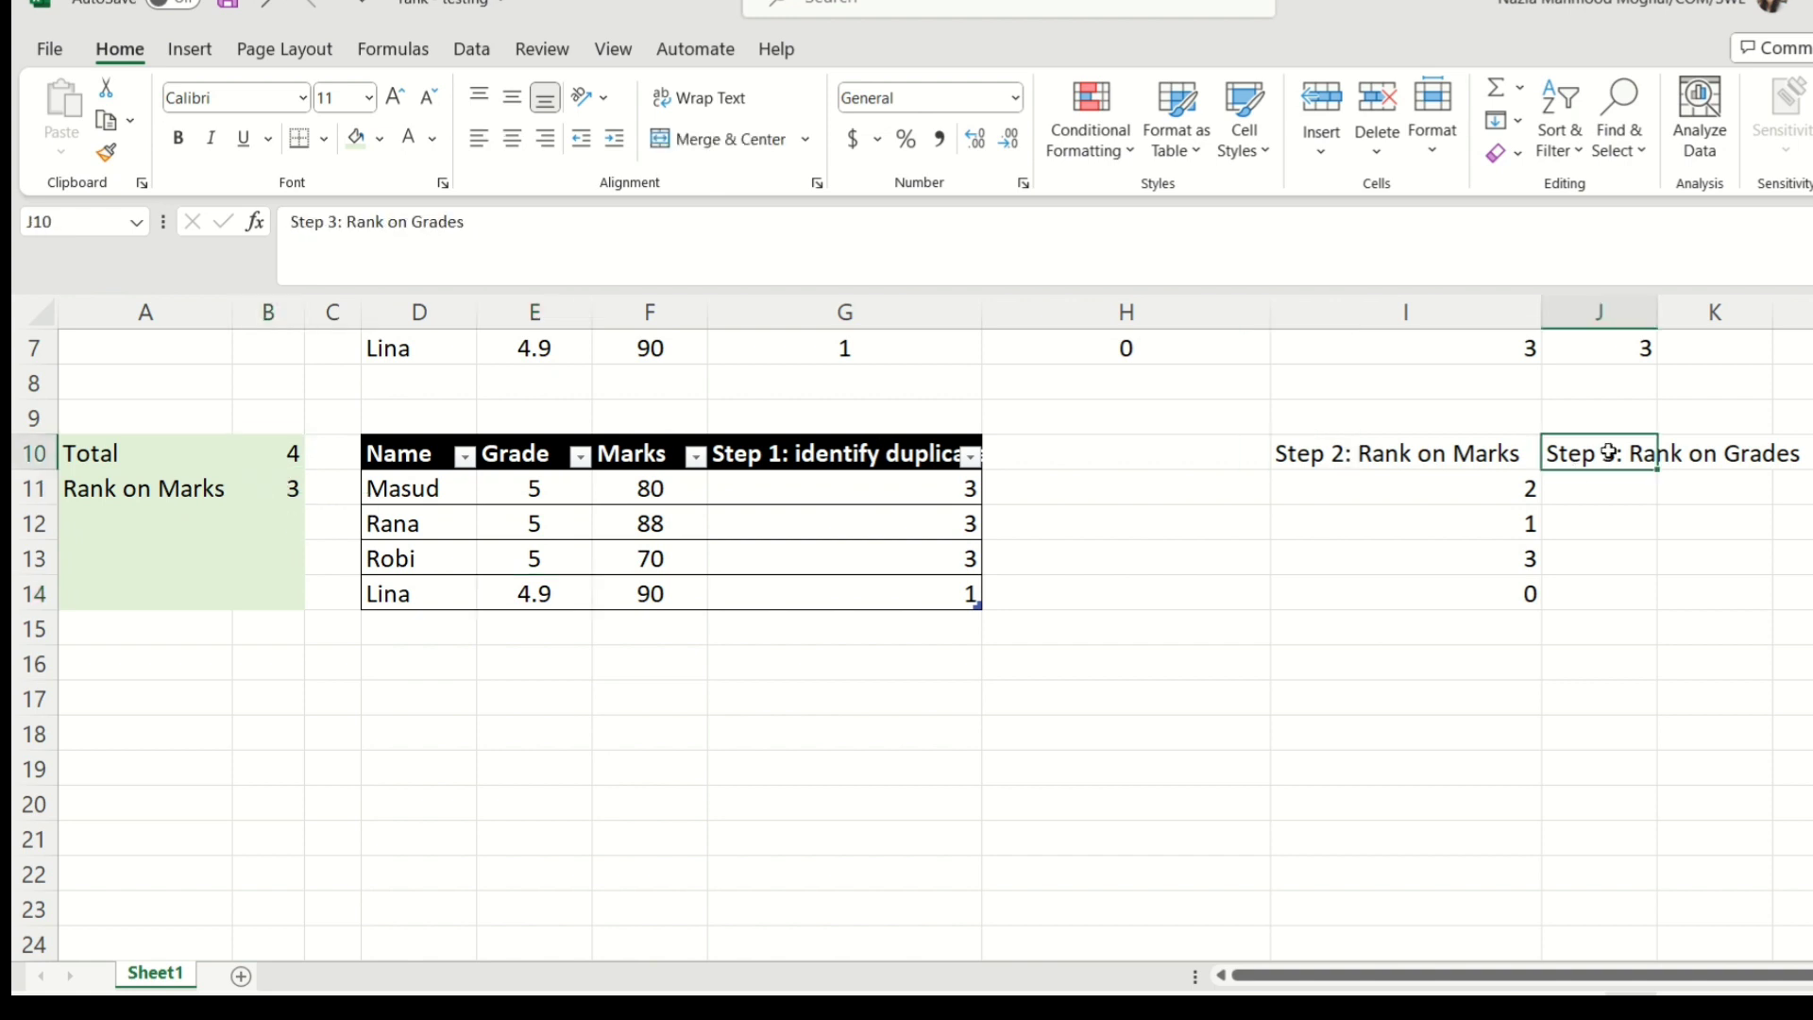
pyautogui.click(266, 496)
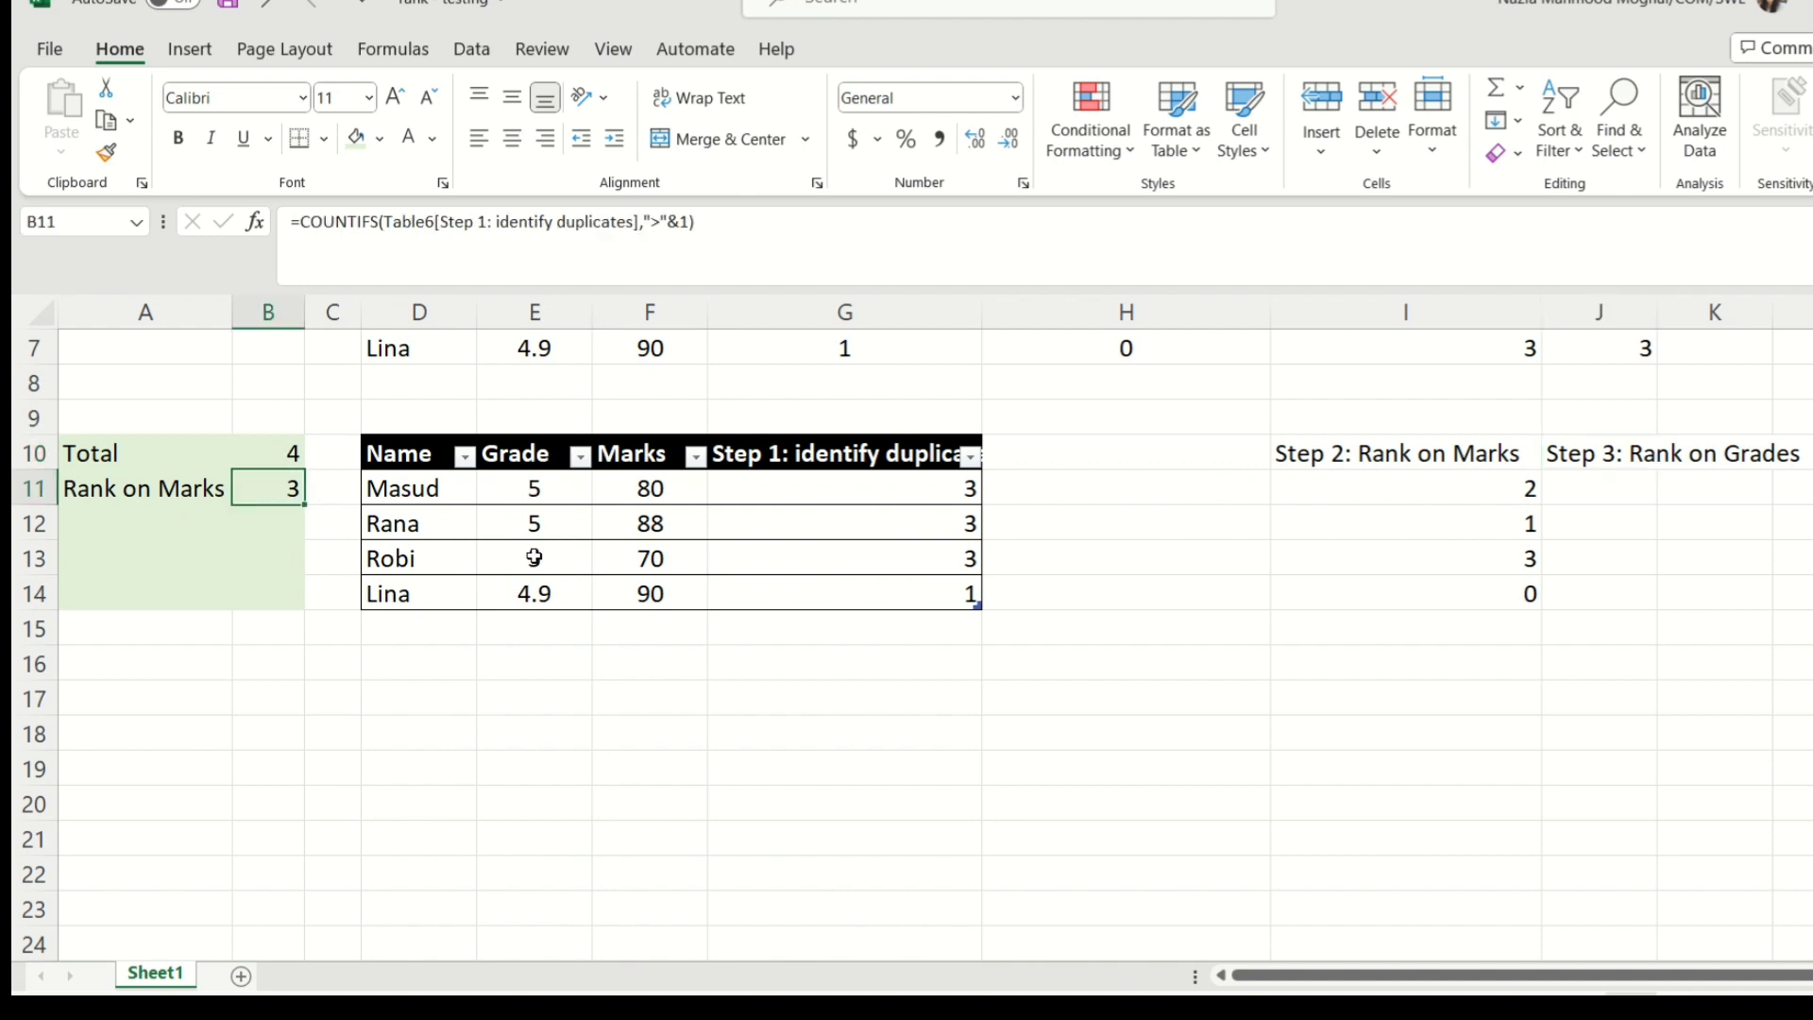
pyautogui.hotkey('ctrl', 'z')
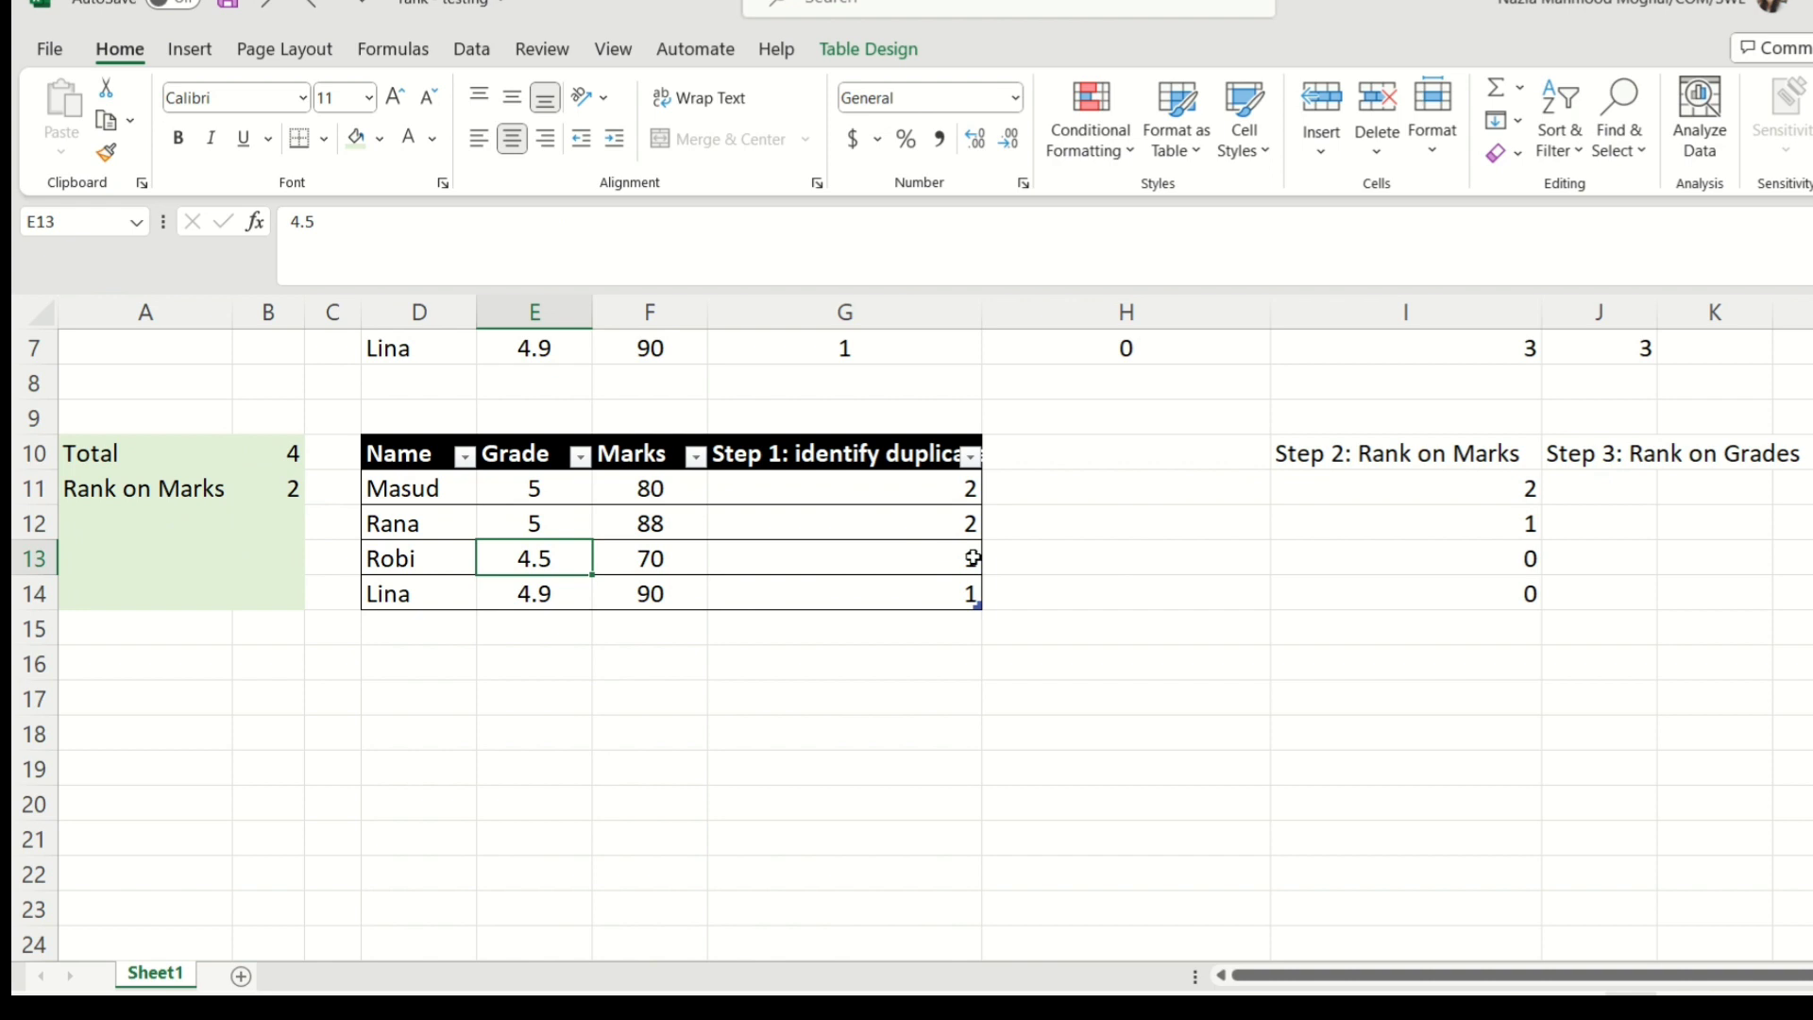
pyautogui.click(1567, 466)
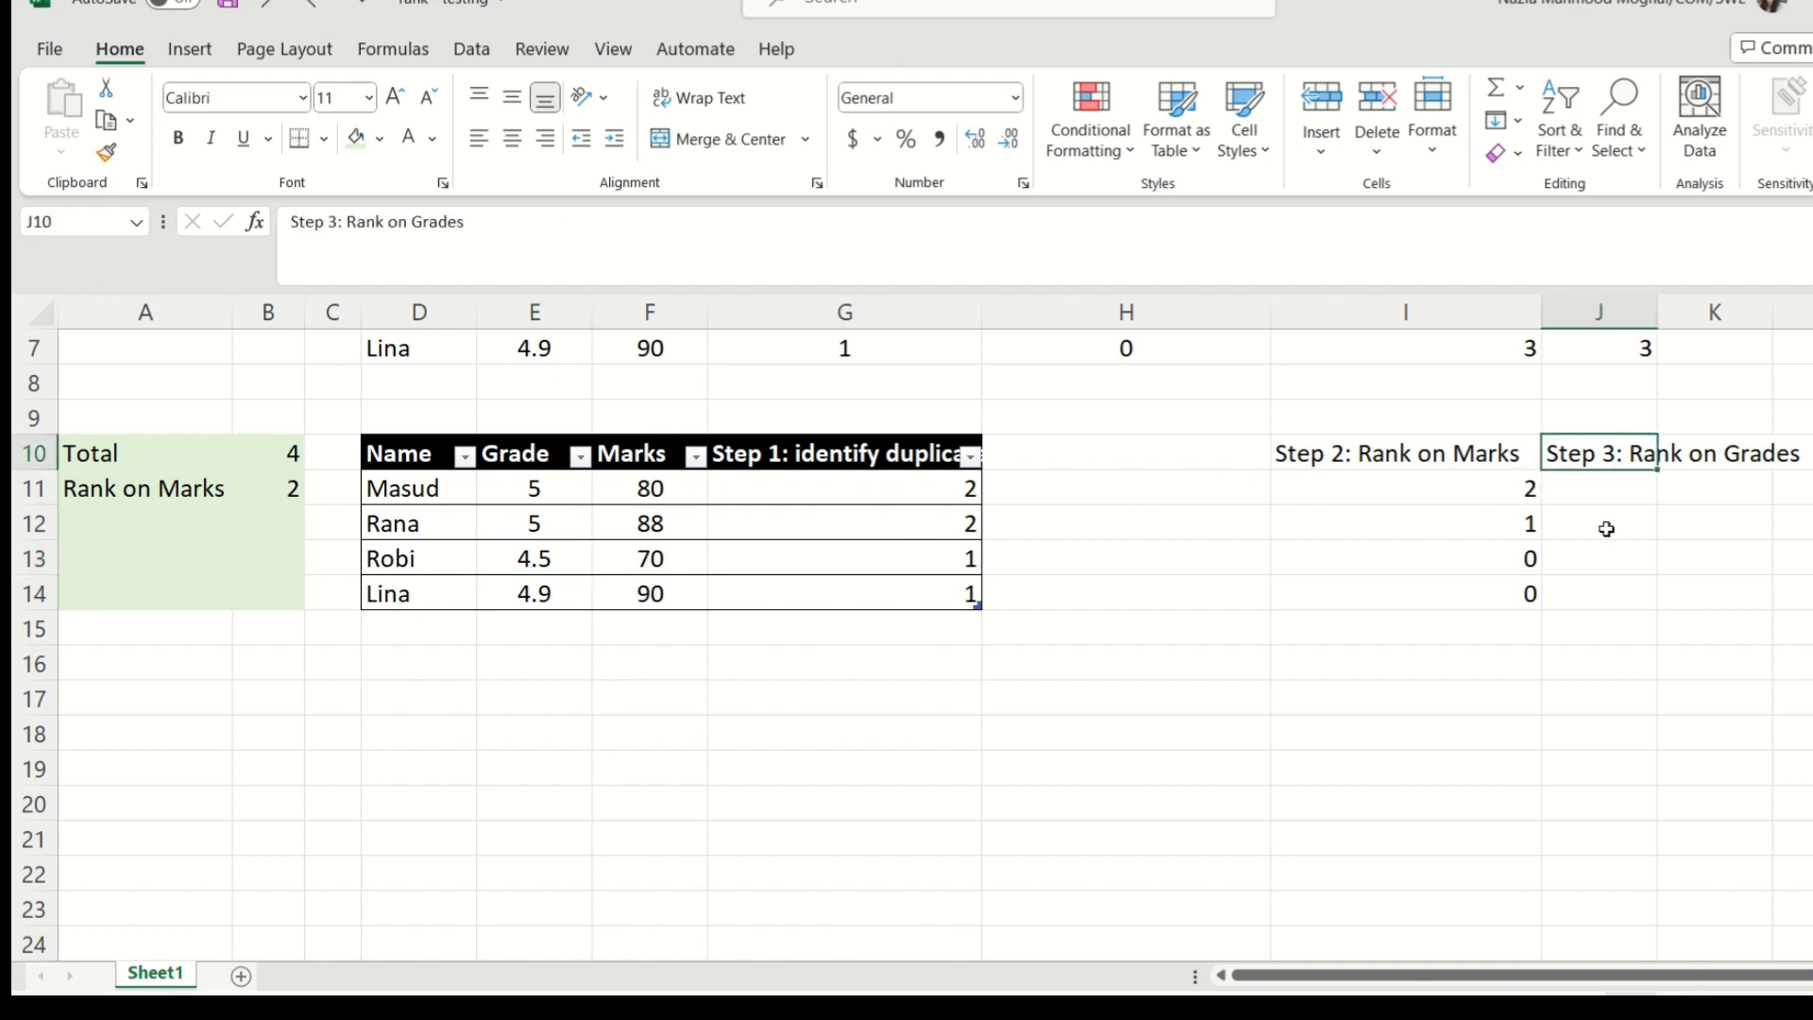
# Step: Copy the COUNTIFS part of I11's formula into J11 as a new formula
pyautogui.click(1490, 490)
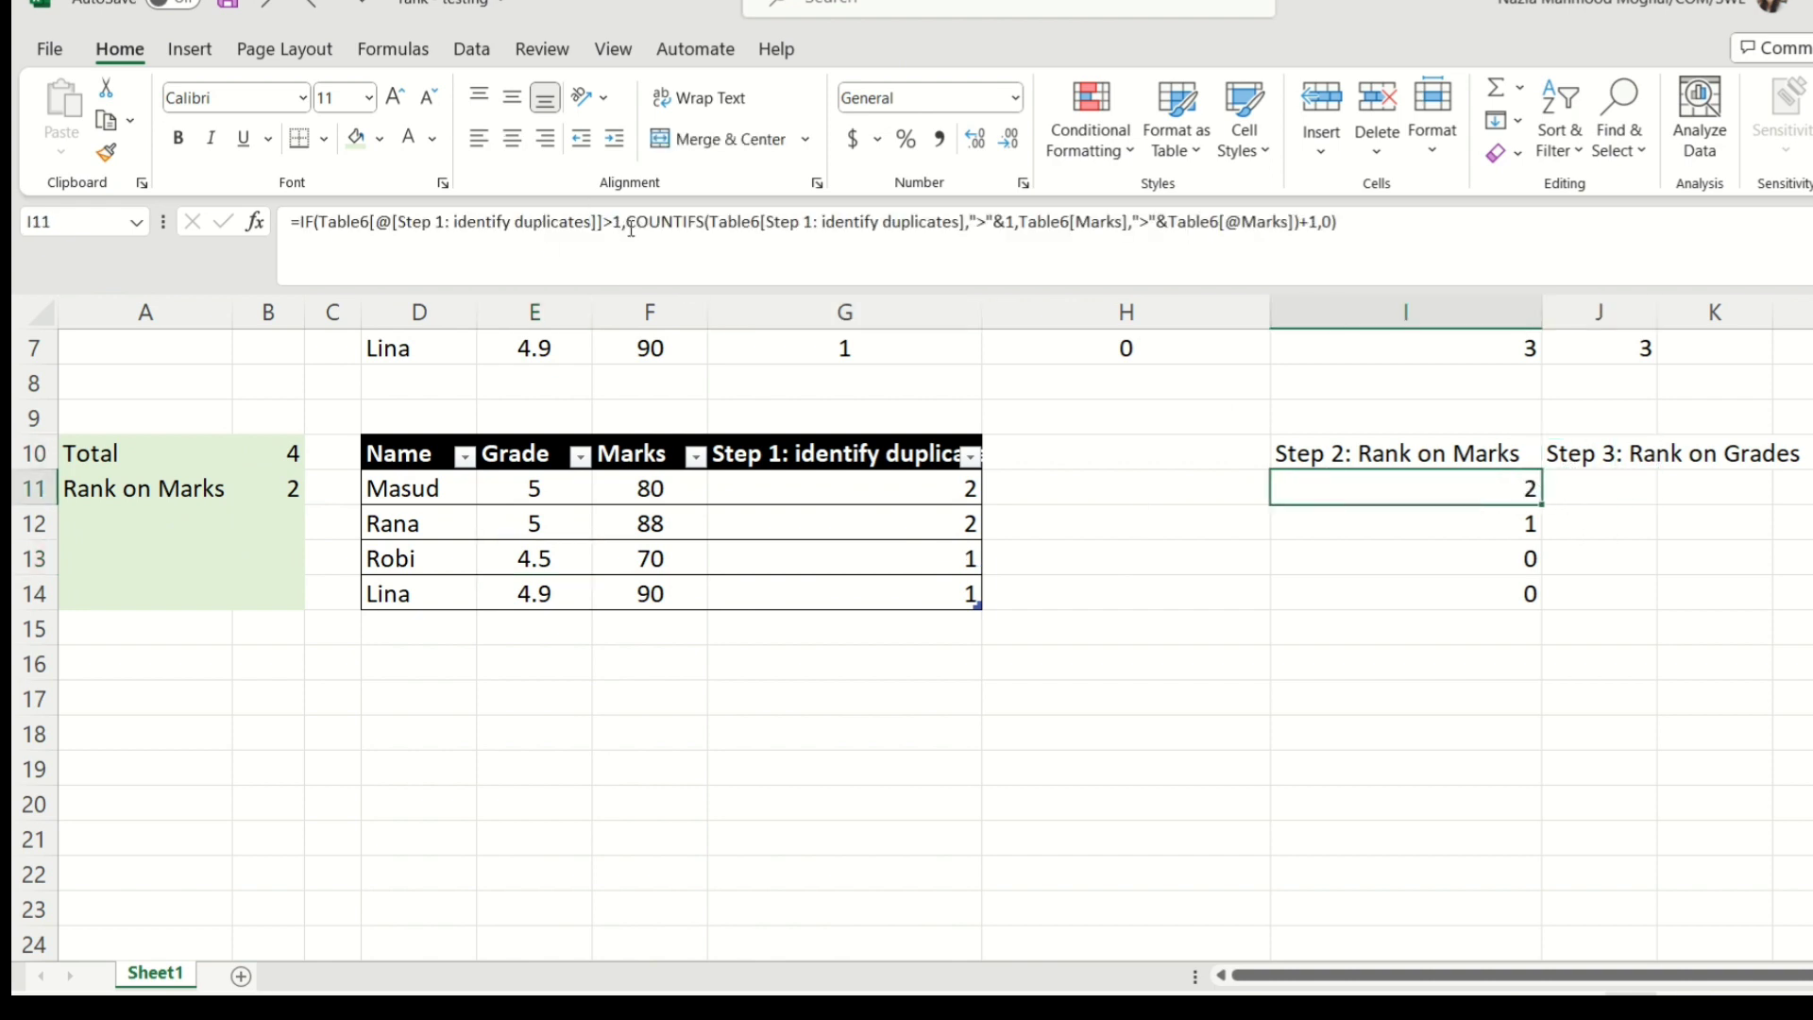
pyautogui.moveTo(631, 229); pyautogui.dragTo(1318, 231)
pyautogui.hotkey('ctrl', 'c')
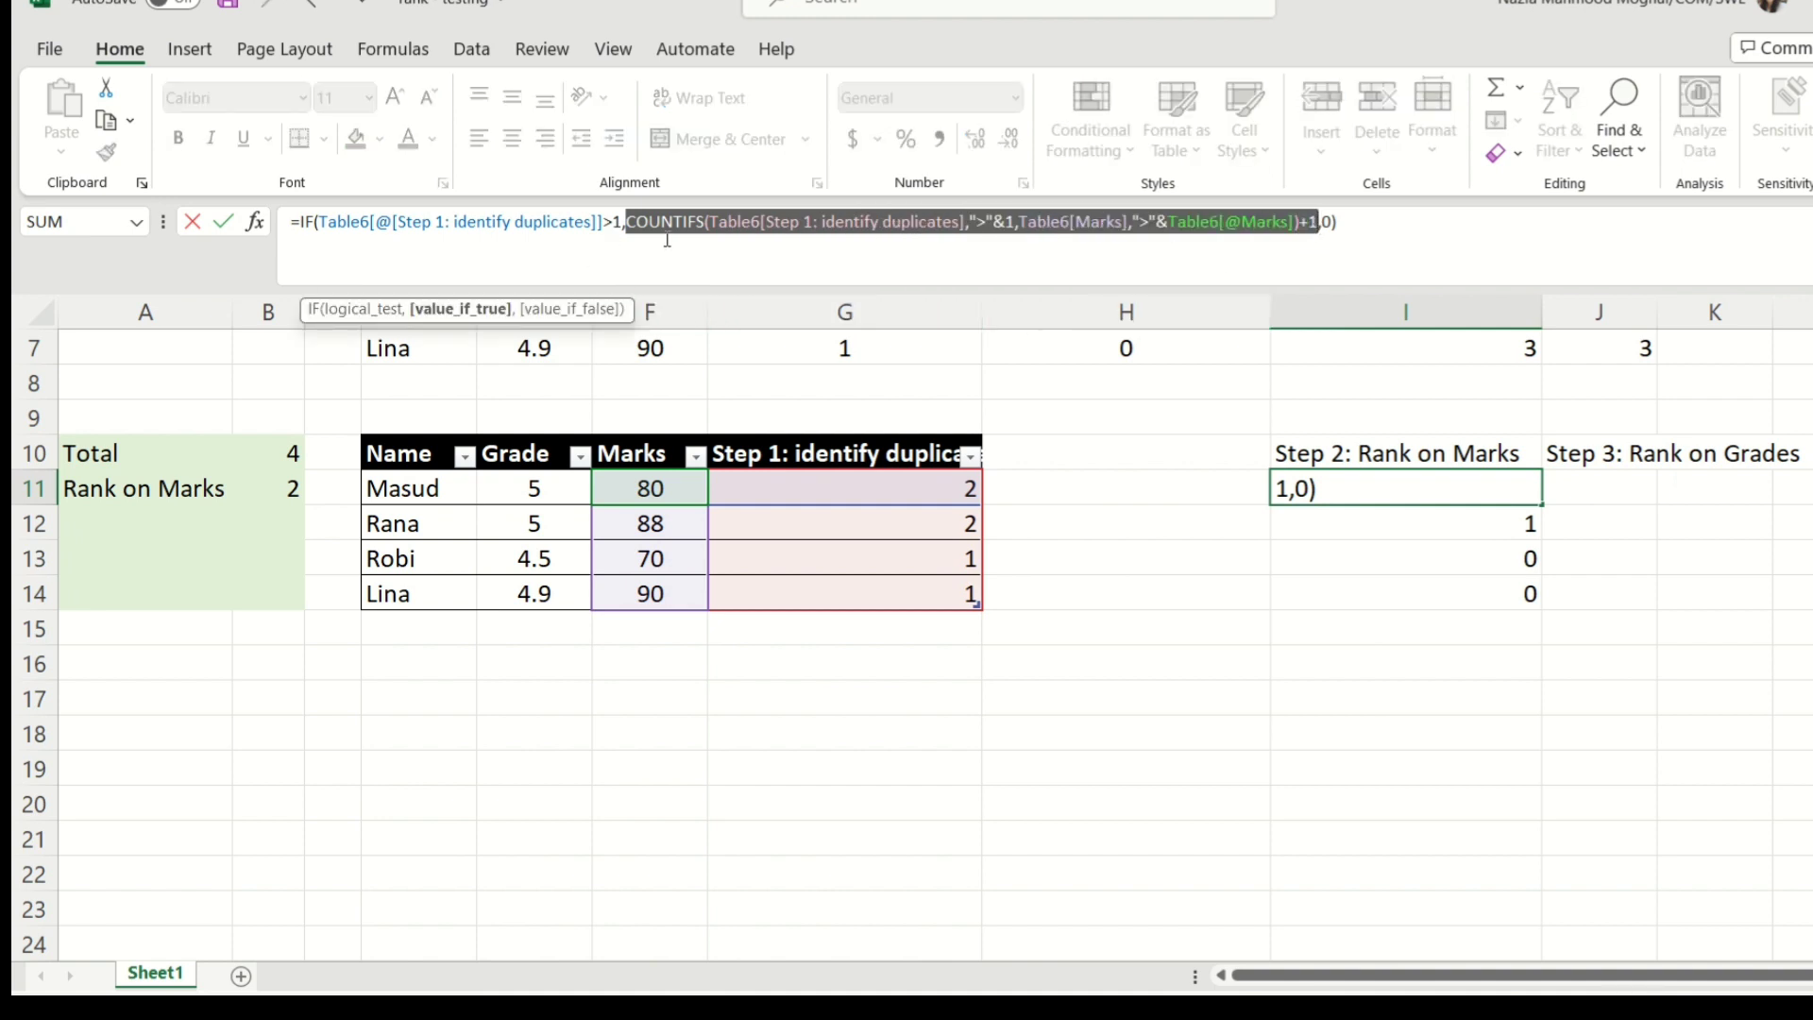
pyautogui.press('Tab')
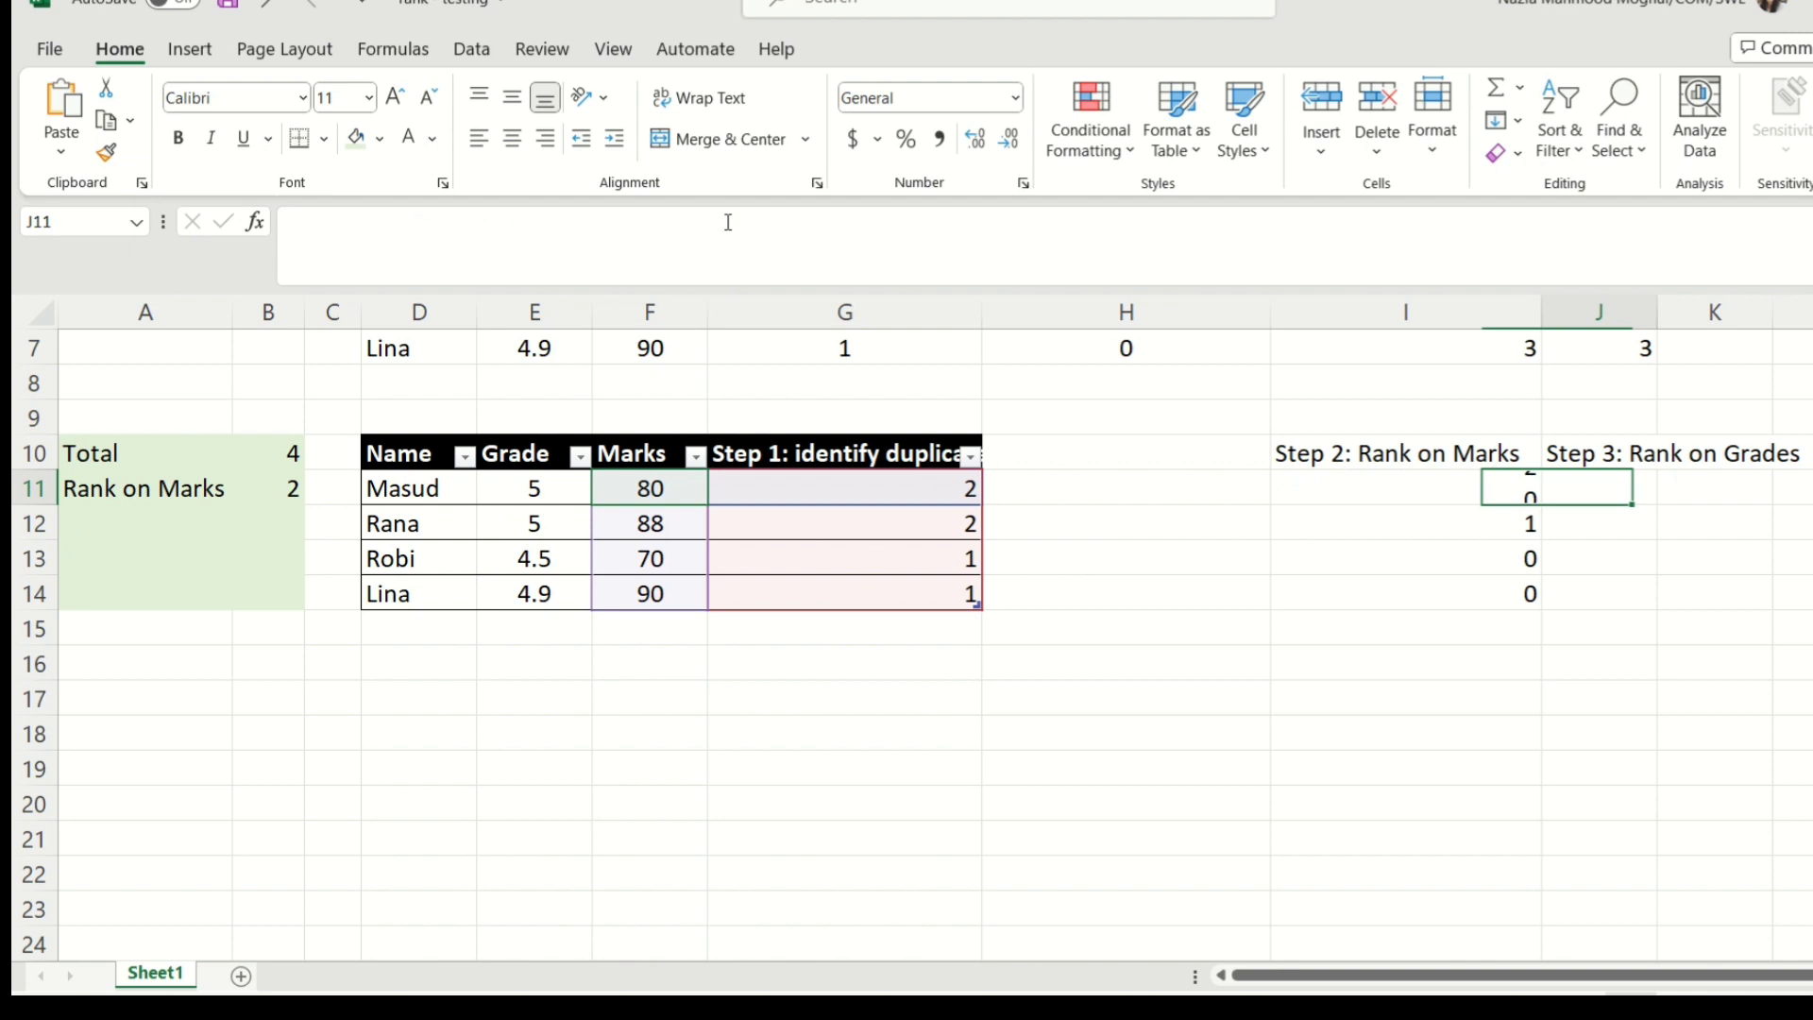
pyautogui.hotkey('ctrl', 'v')
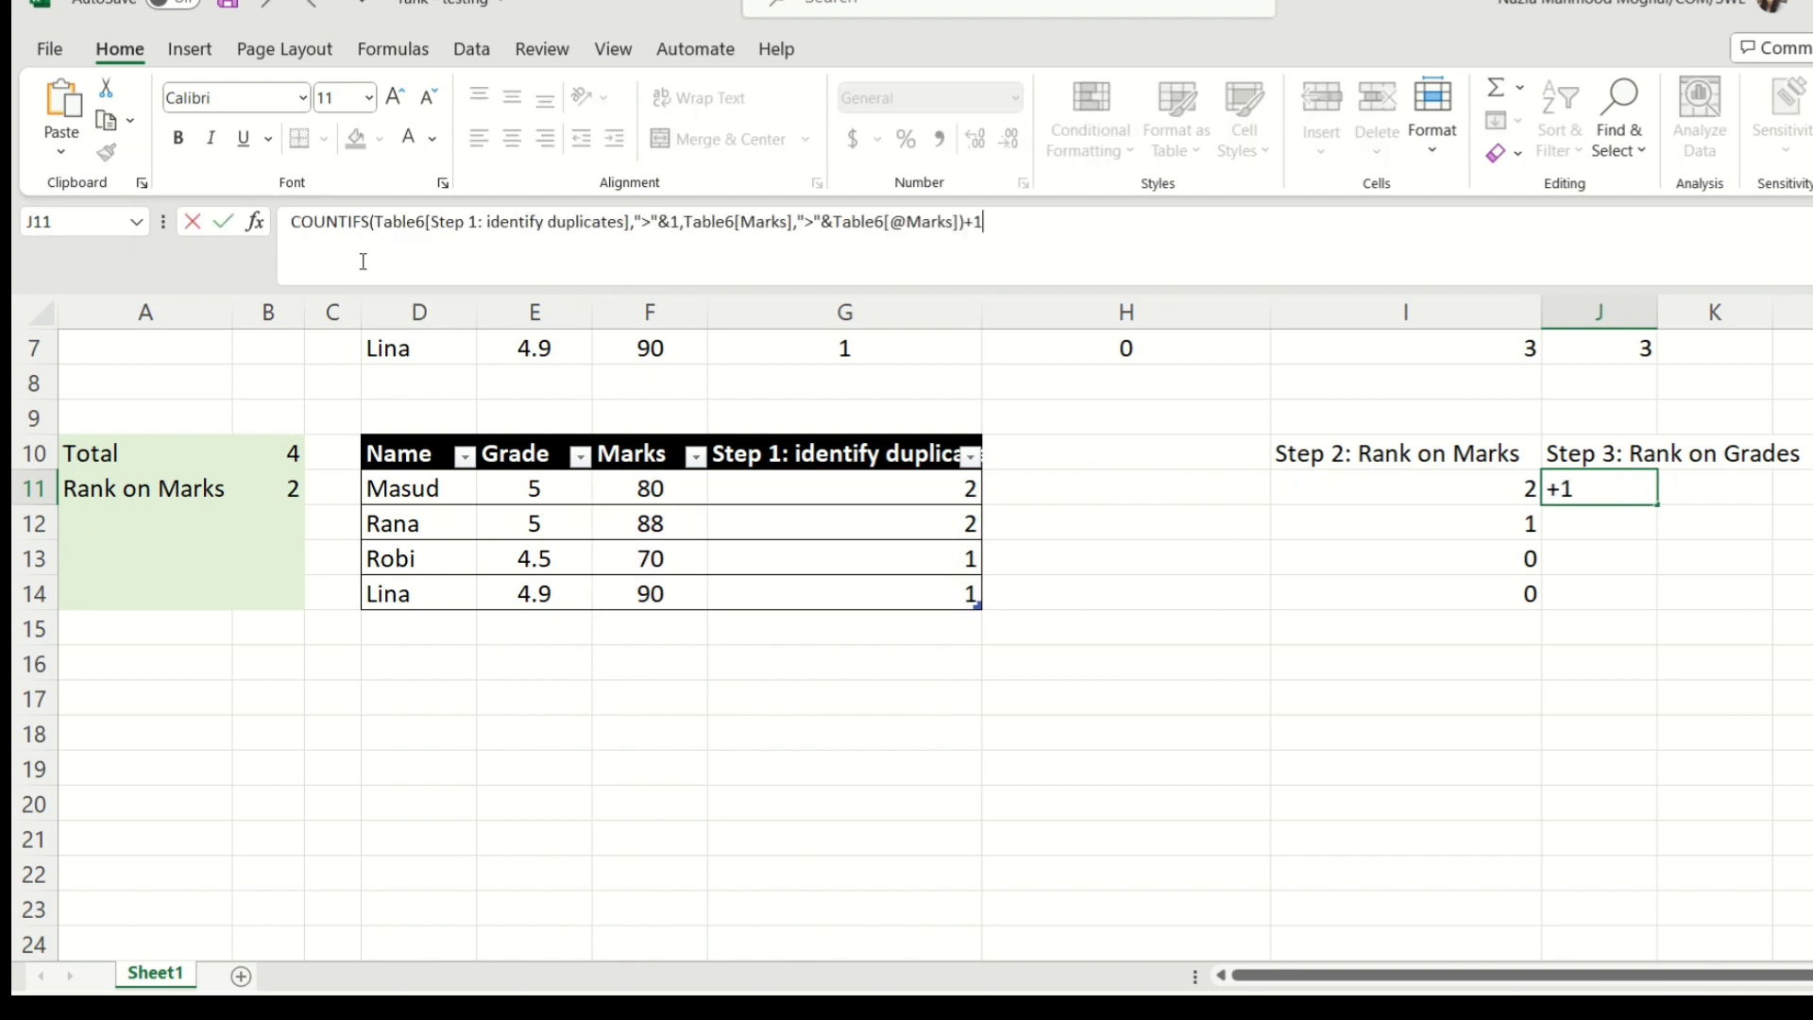
pyautogui.click(297, 233)
pyautogui.write('=')
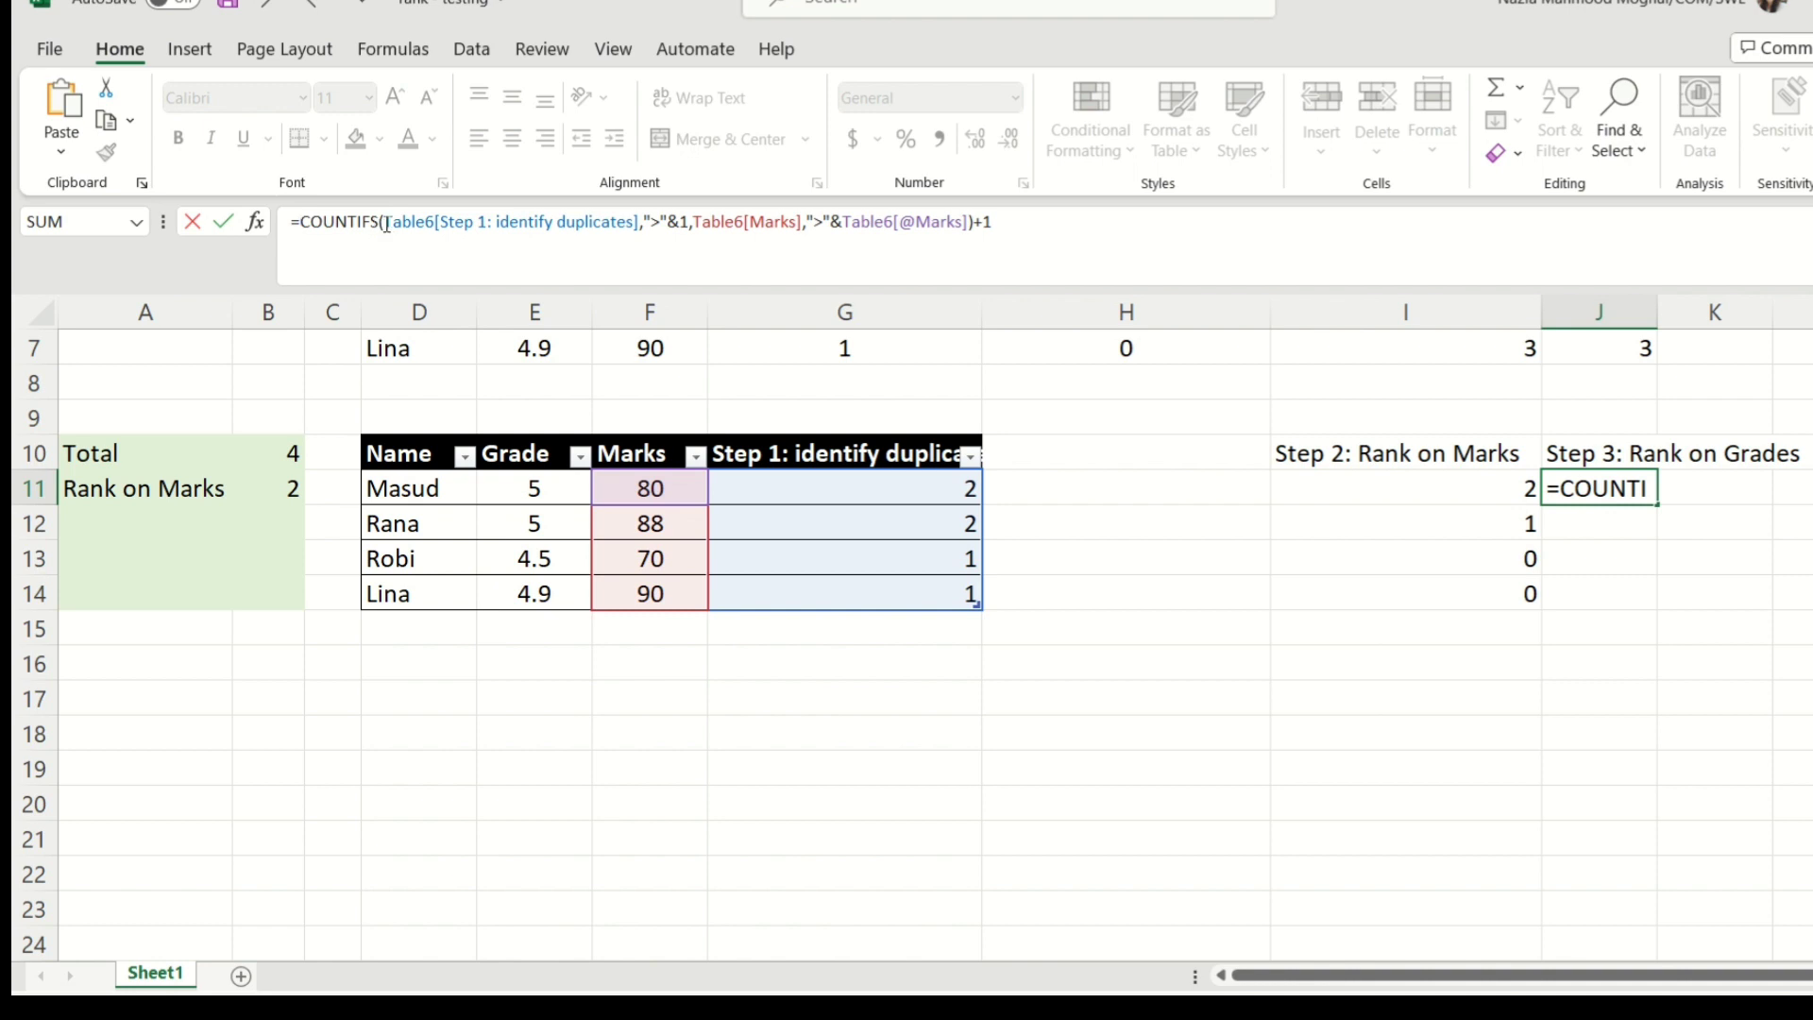
# Step: Change the first COUNTIFS criterion to "="&1 for unique grades
pyautogui.moveTo(383, 227); pyautogui.dragTo(691, 232)
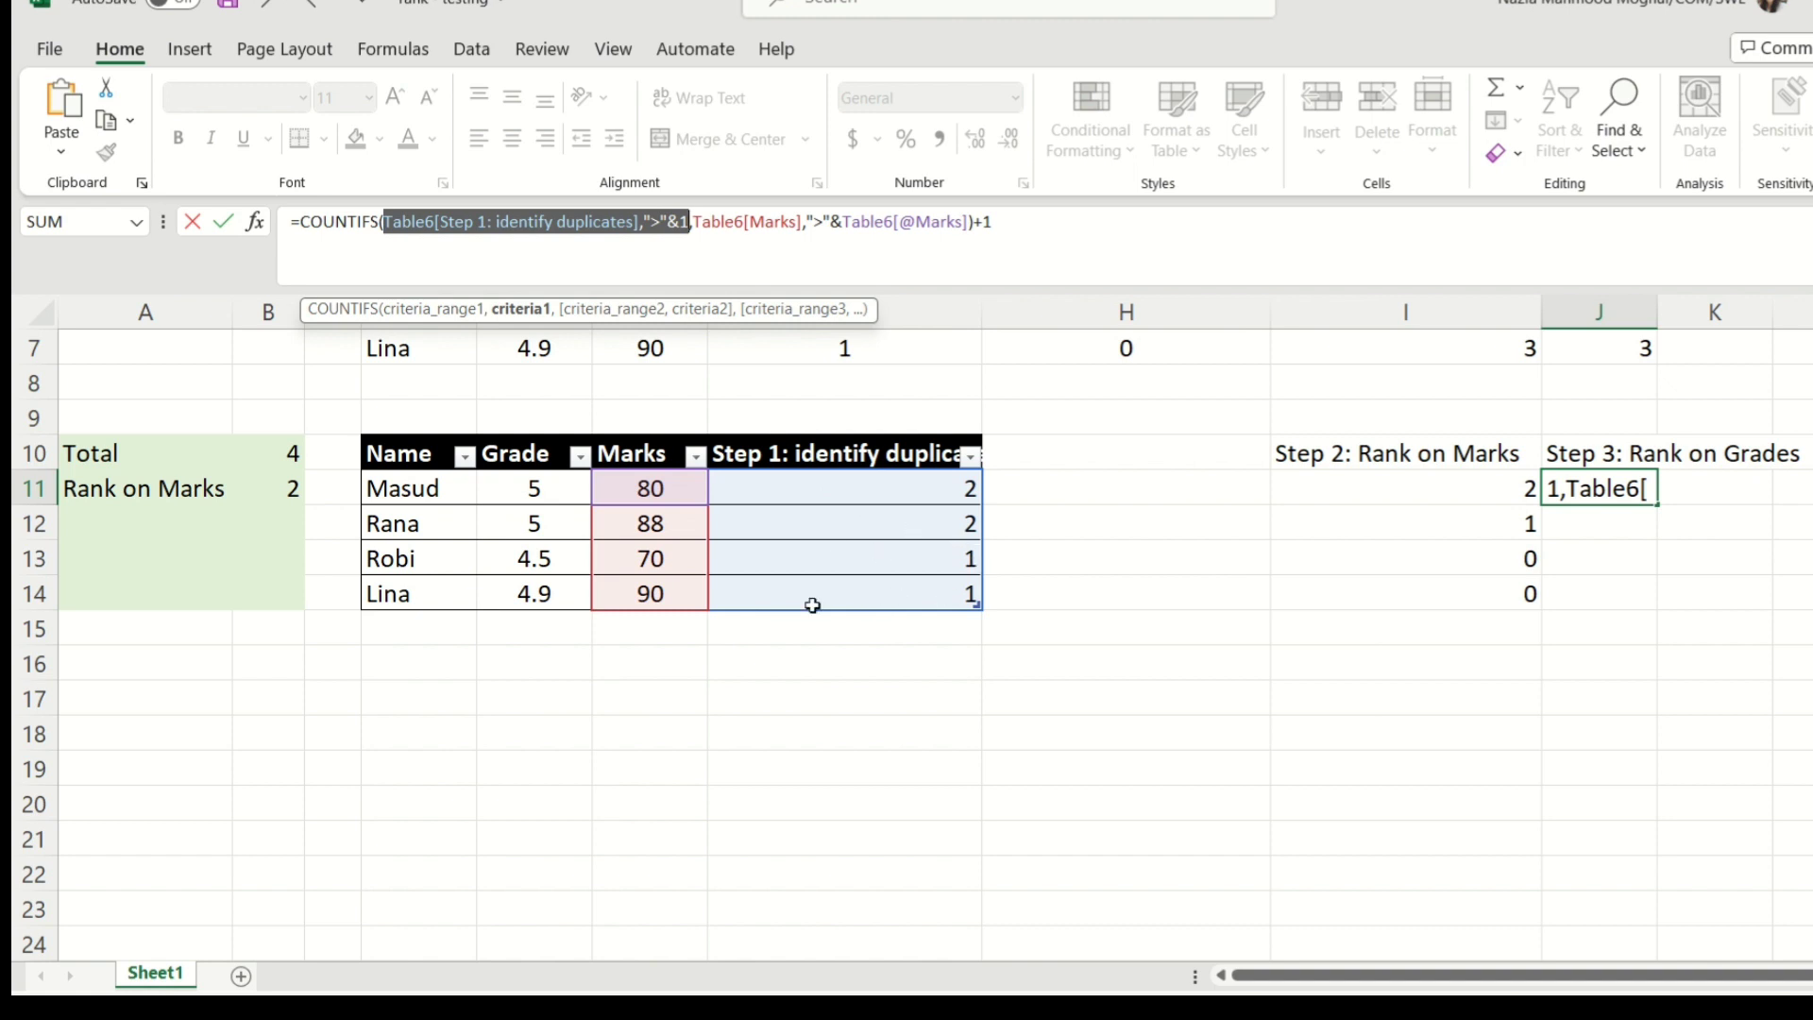
pyautogui.click(659, 224)
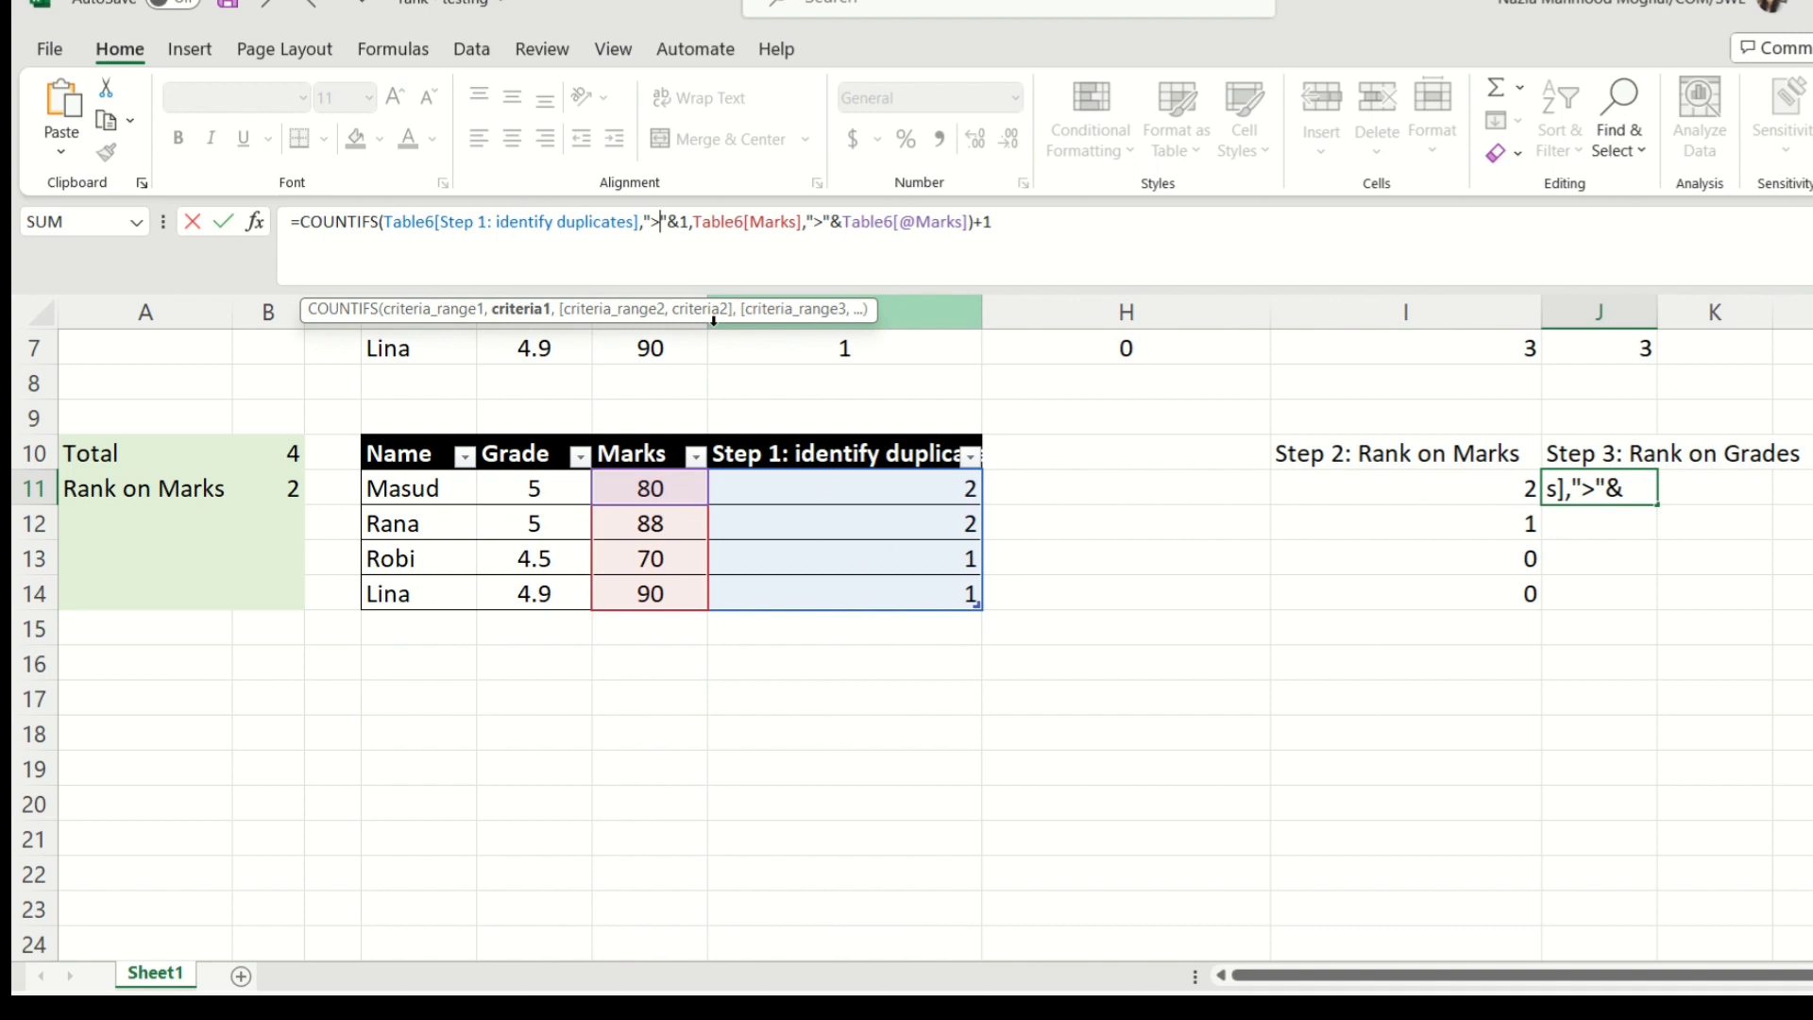
pyautogui.write('=')
pyautogui.press('Home')
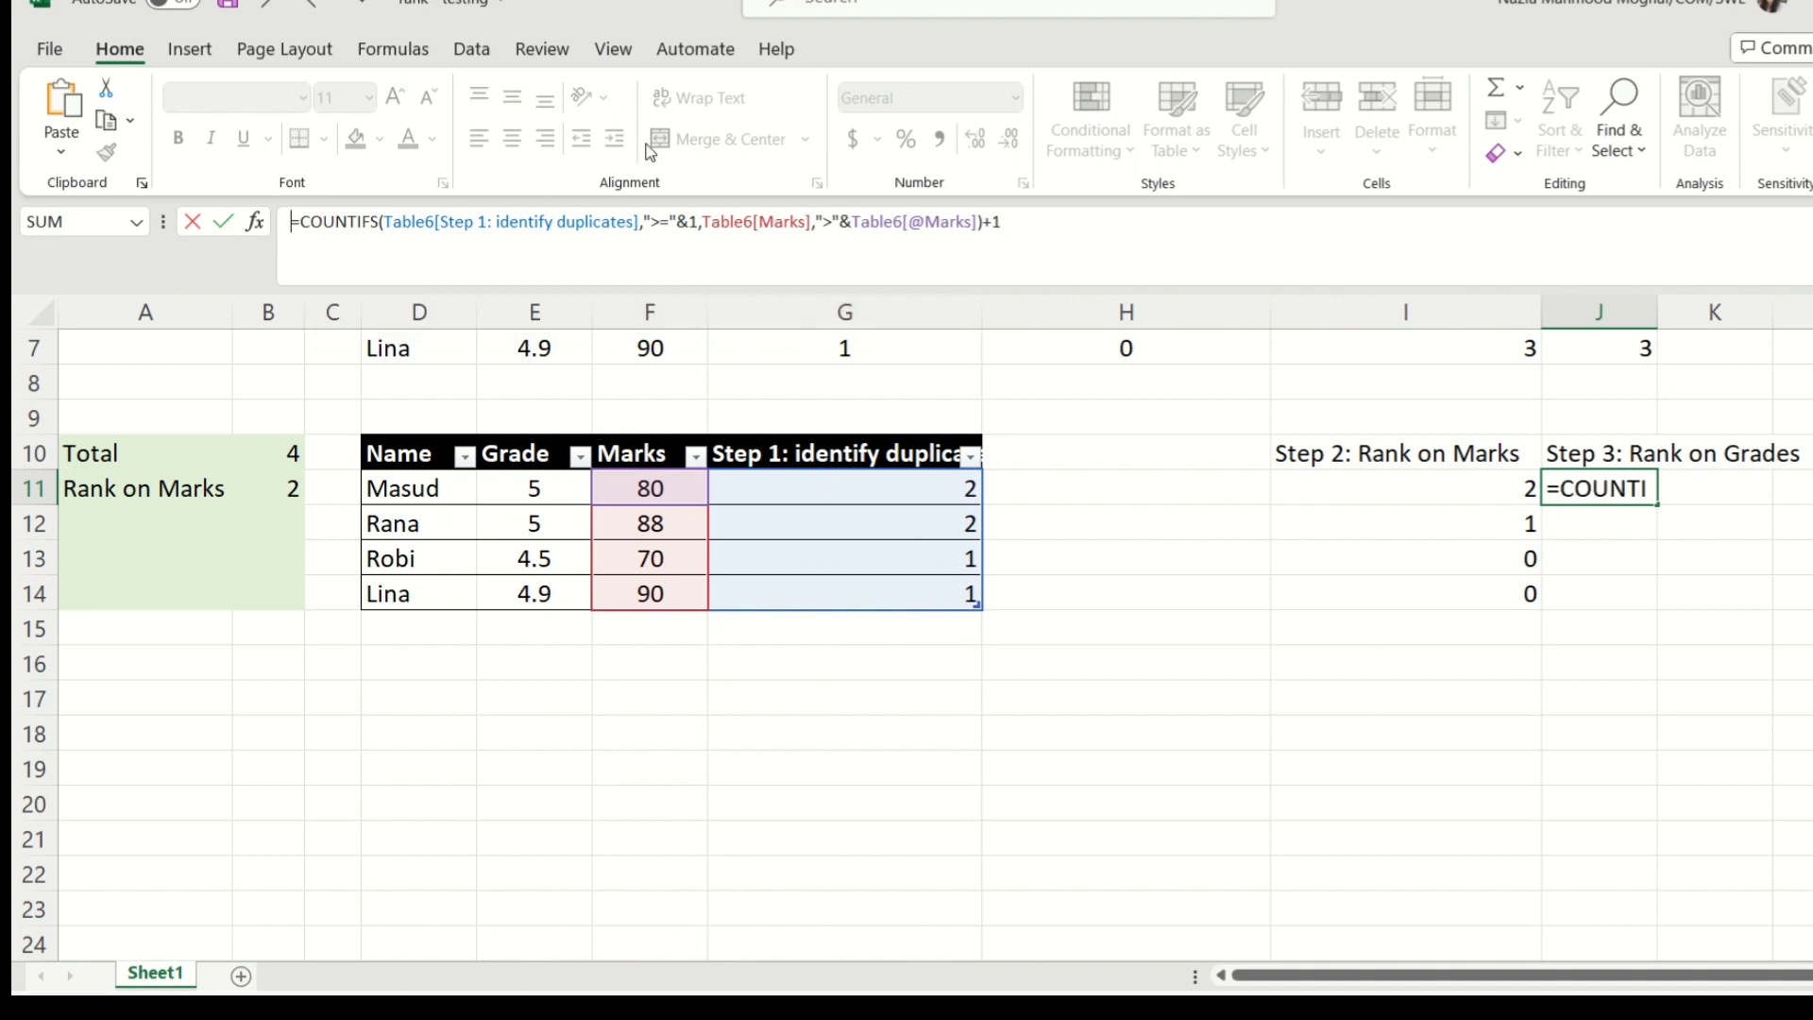
pyautogui.click(652, 227)
pyautogui.press('Delete')
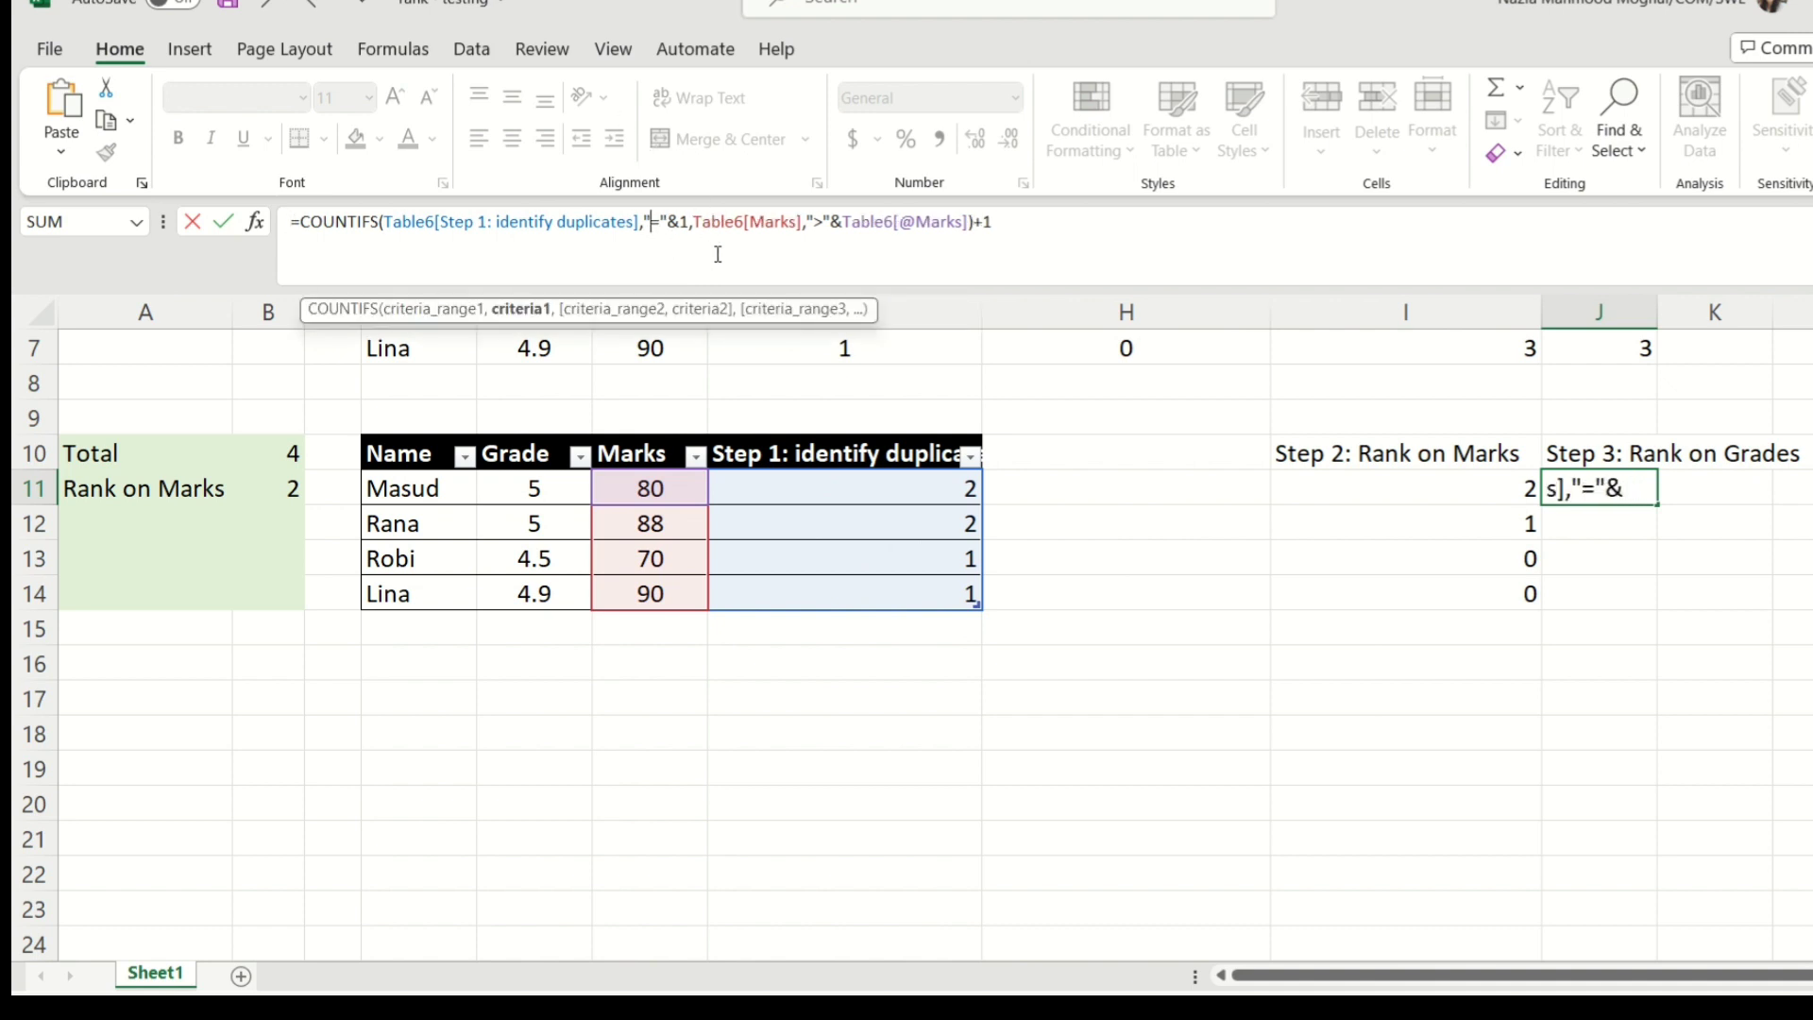
pyautogui.click(702, 222)
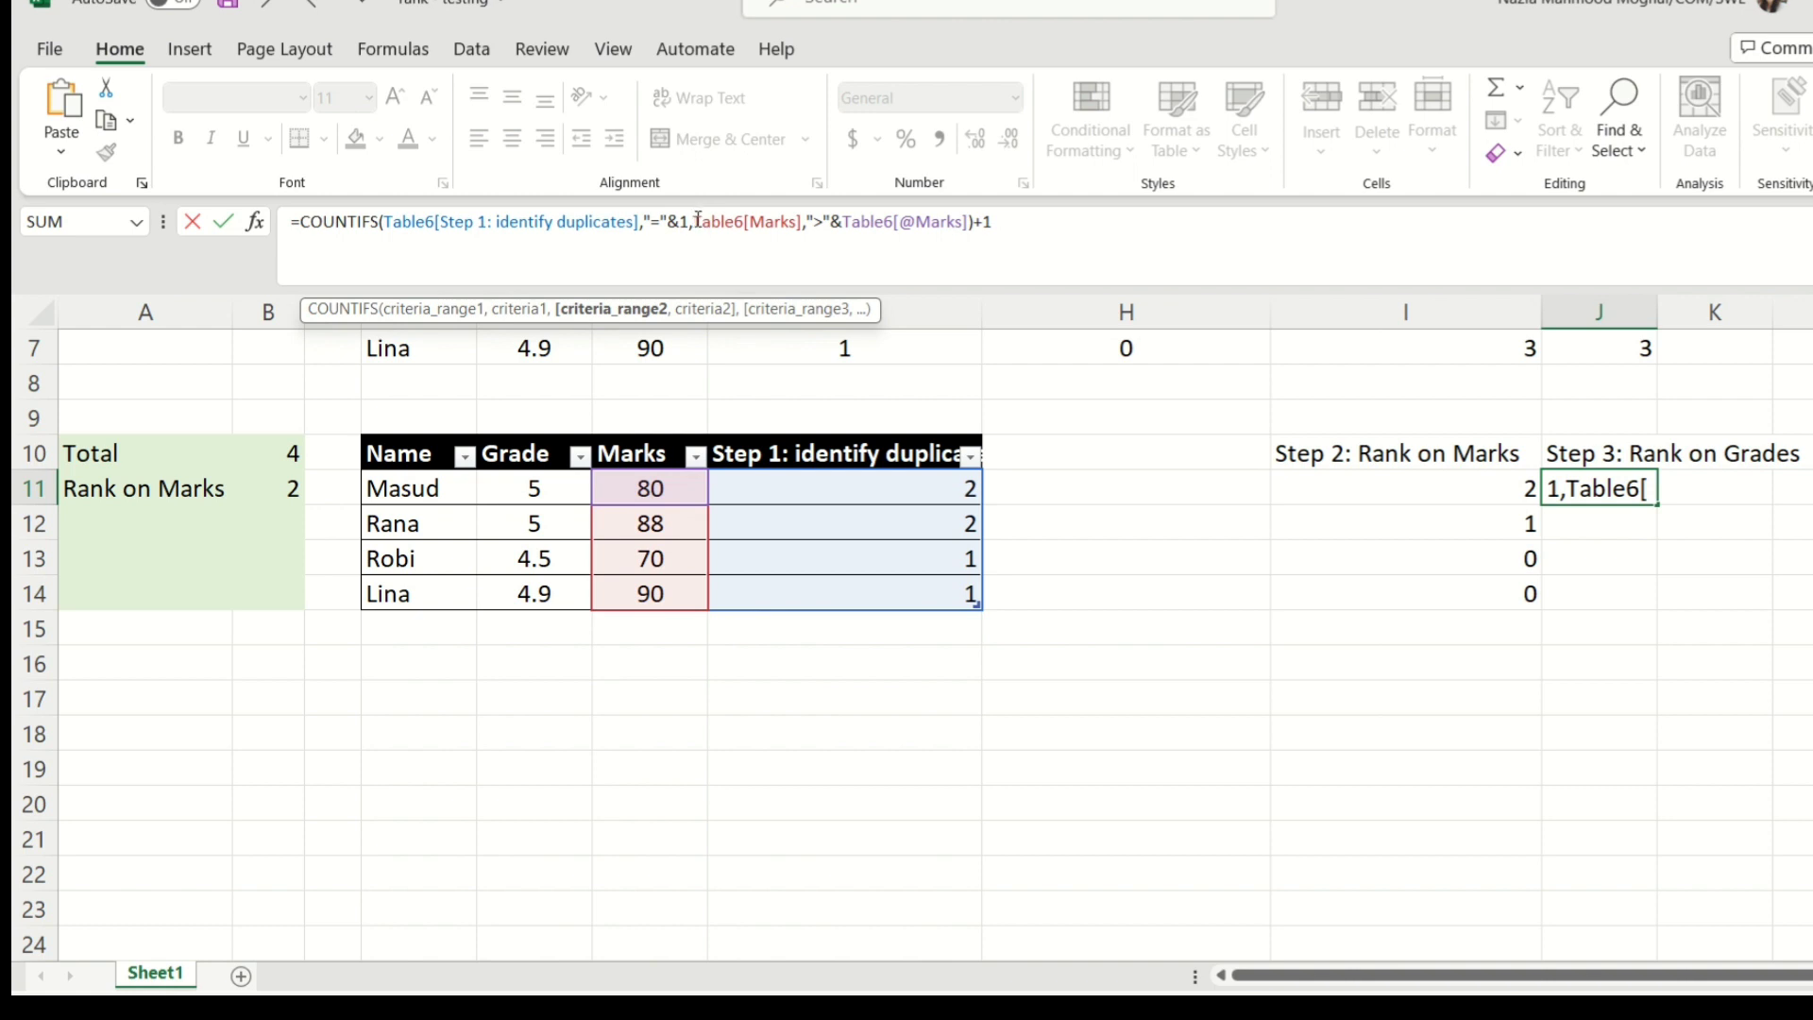
pyautogui.moveTo(698, 220); pyautogui.dragTo(977, 233)
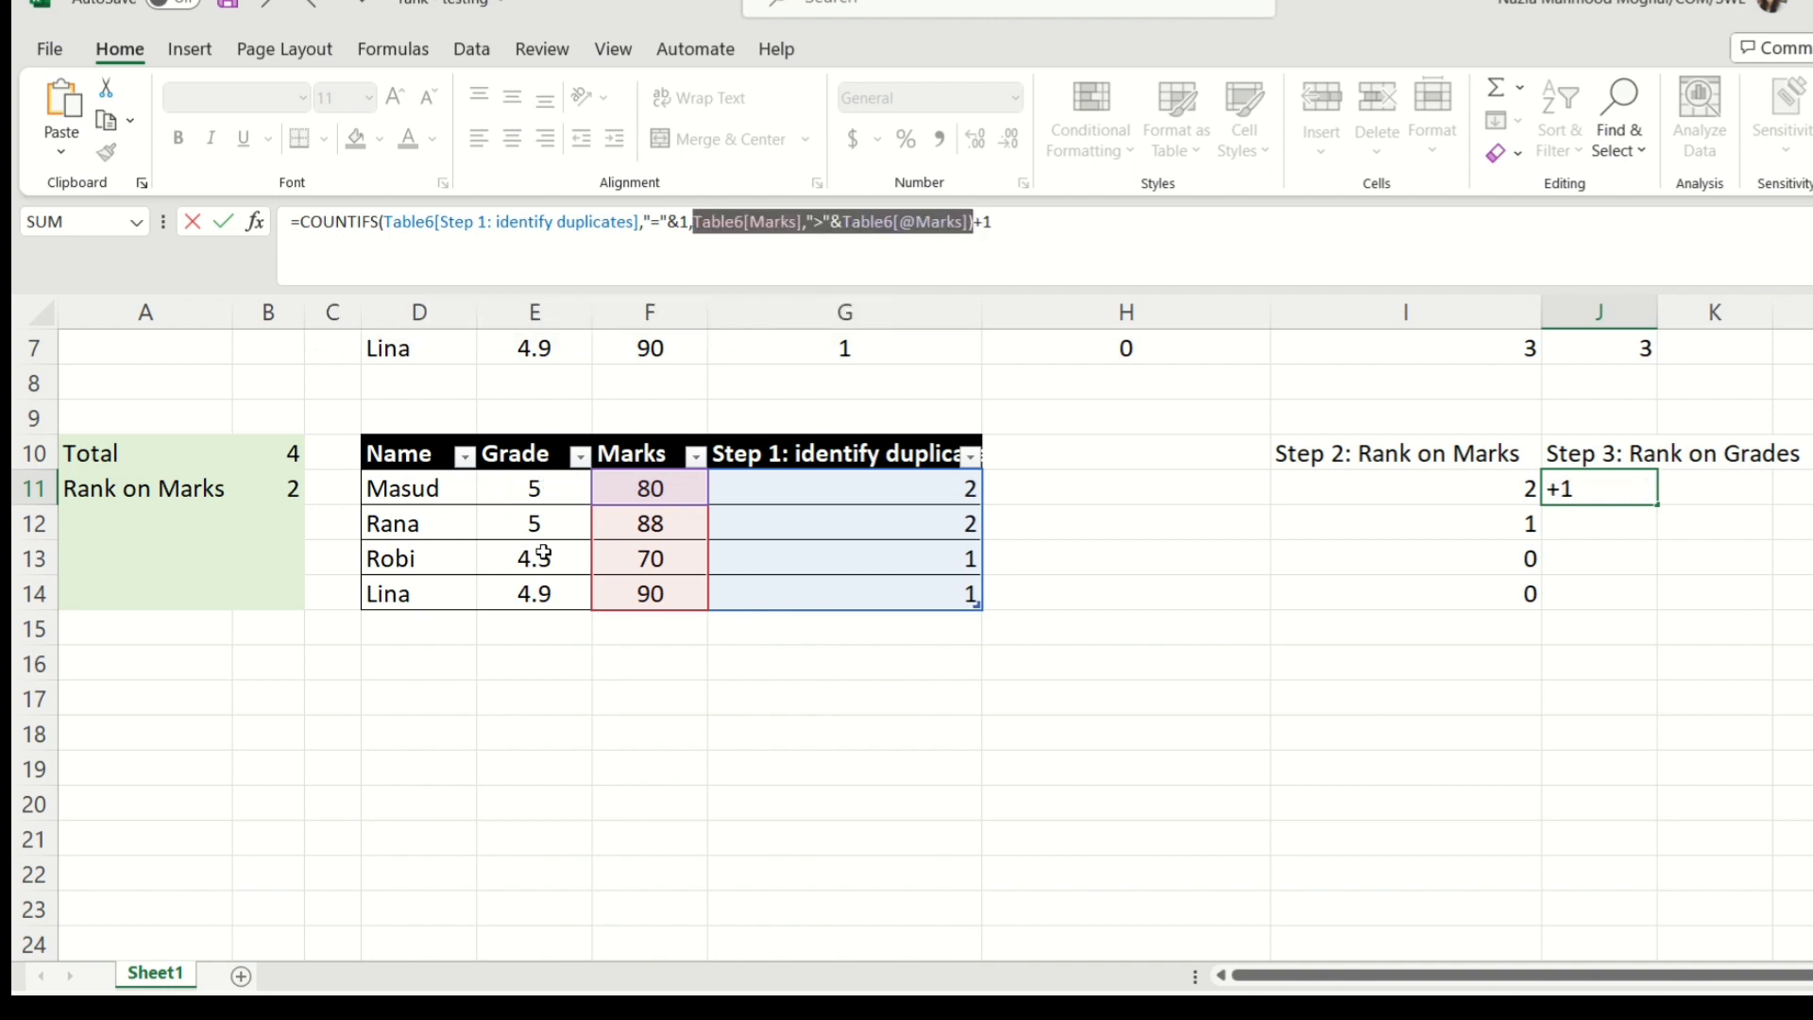
pyautogui.click(791, 224)
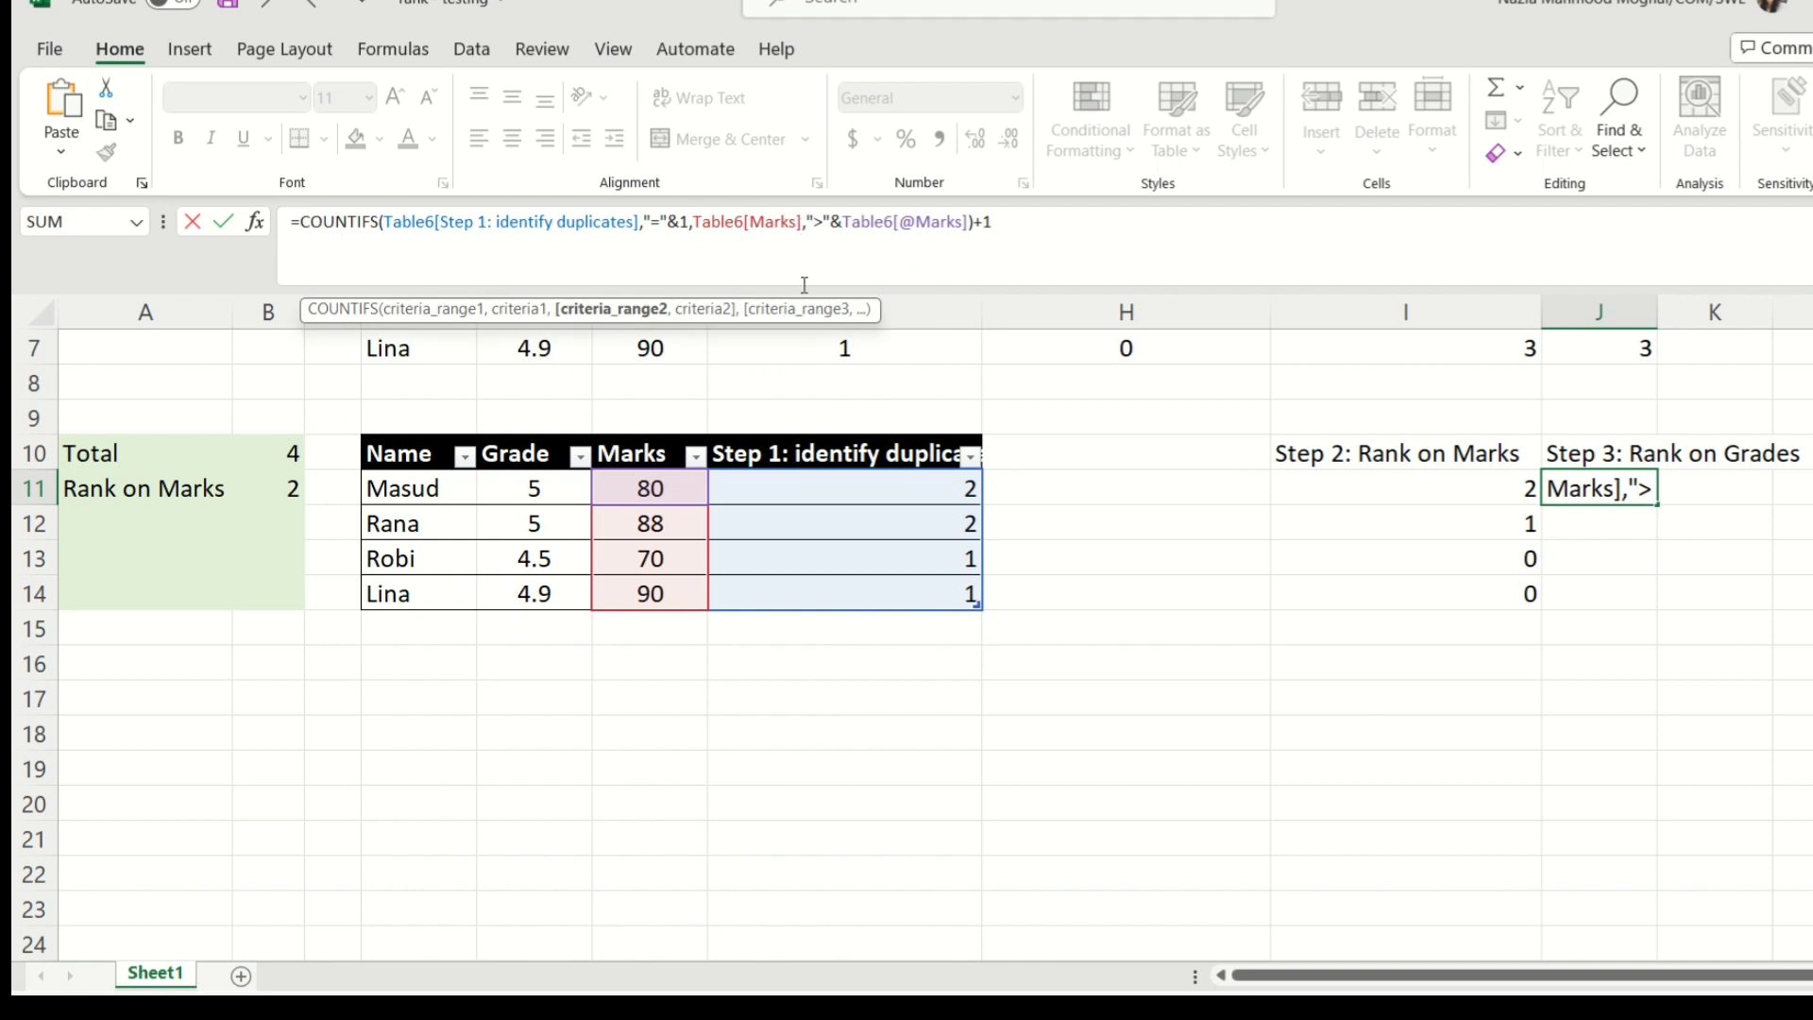
pyautogui.press('BackSpace')
pyautogui.press('BackSpace')
pyautogui.press('BackSpace')
pyautogui.press('BackSpace')
pyautogui.press('BackSpace')
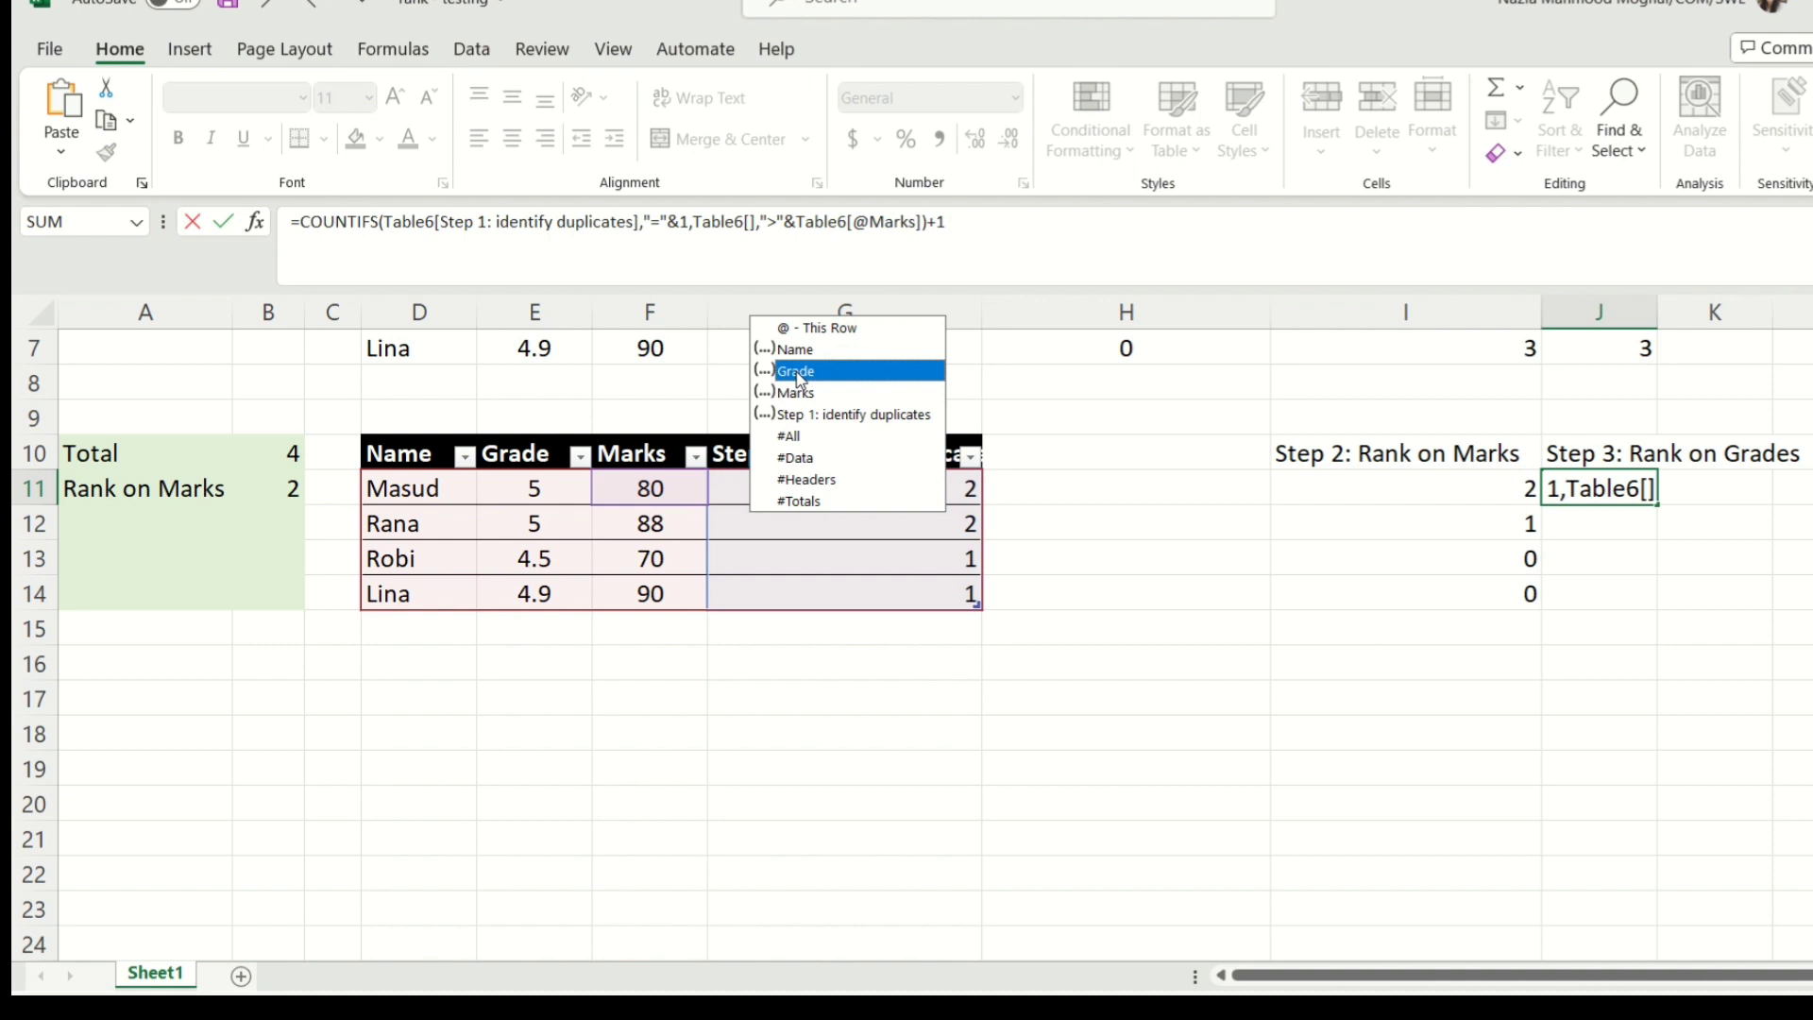
pyautogui.doubleClick(798, 377)
pyautogui.click(962, 231)
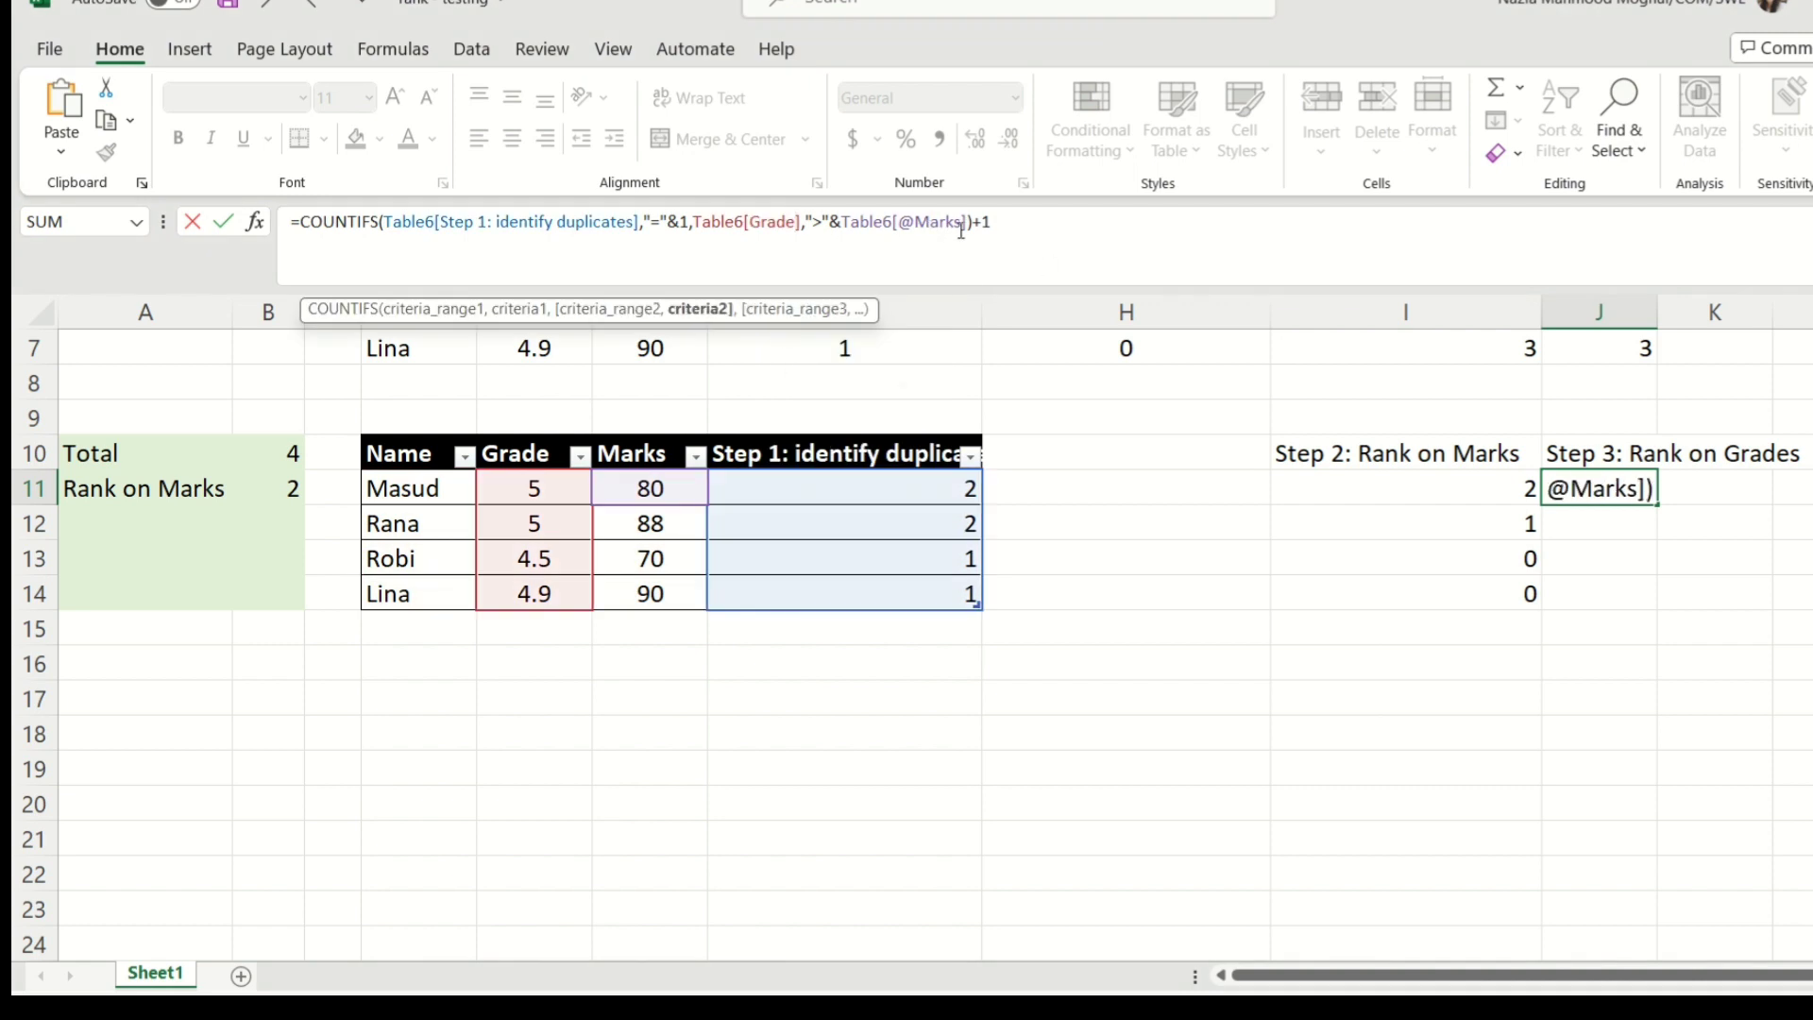
pyautogui.press('BackSpace')
pyautogui.press('BackSpace')
pyautogui.press('BackSpace')
pyautogui.press('BackSpace')
pyautogui.press('BackSpace')
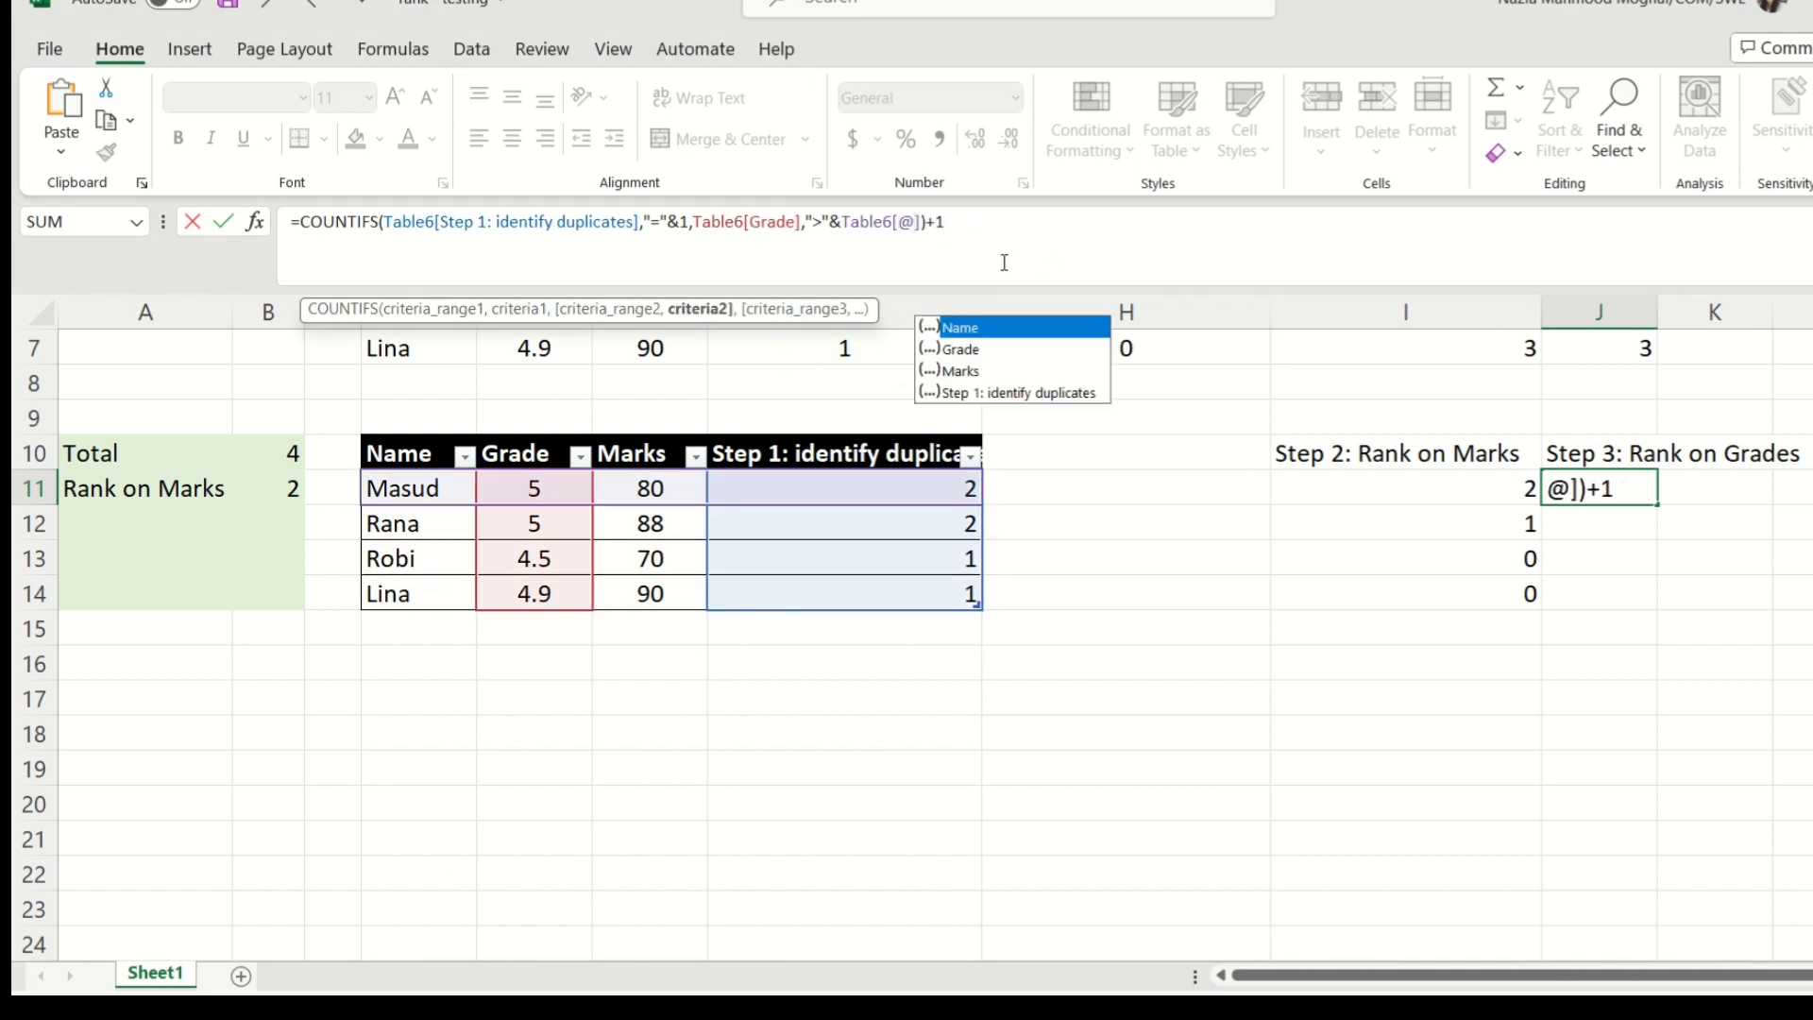
pyautogui.doubleClick(962, 357)
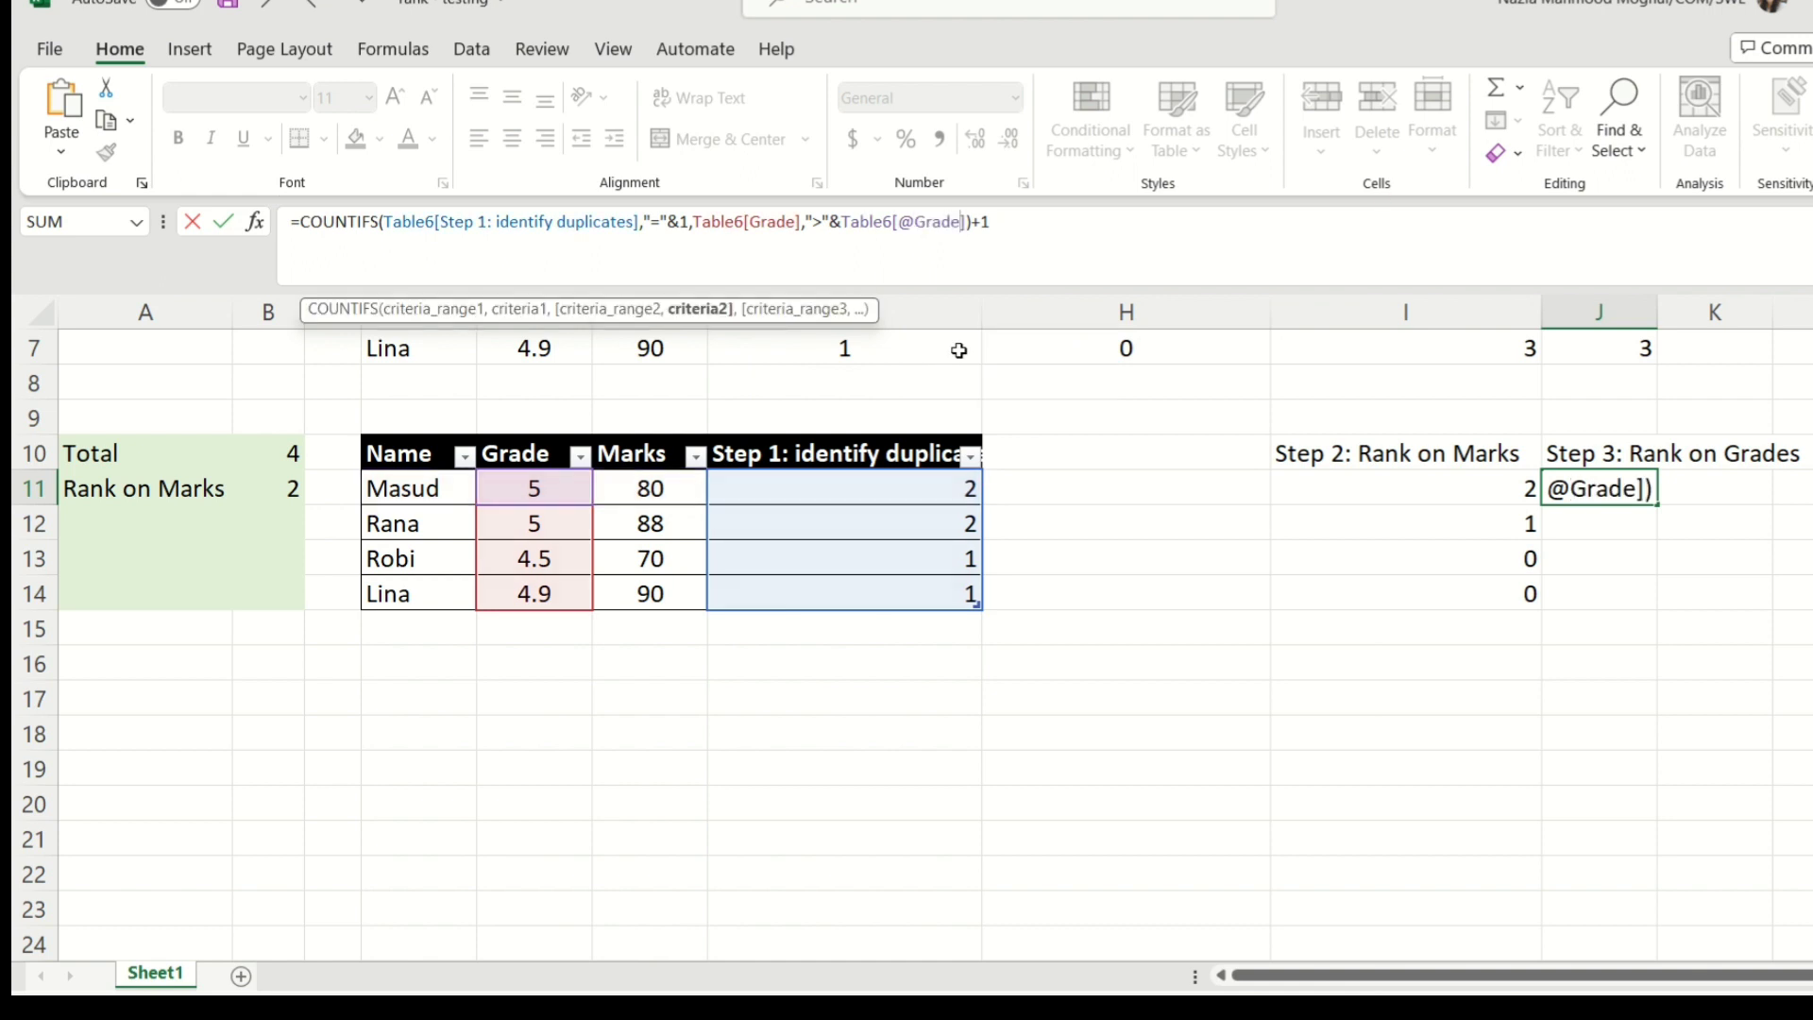
pyautogui.click(1093, 228)
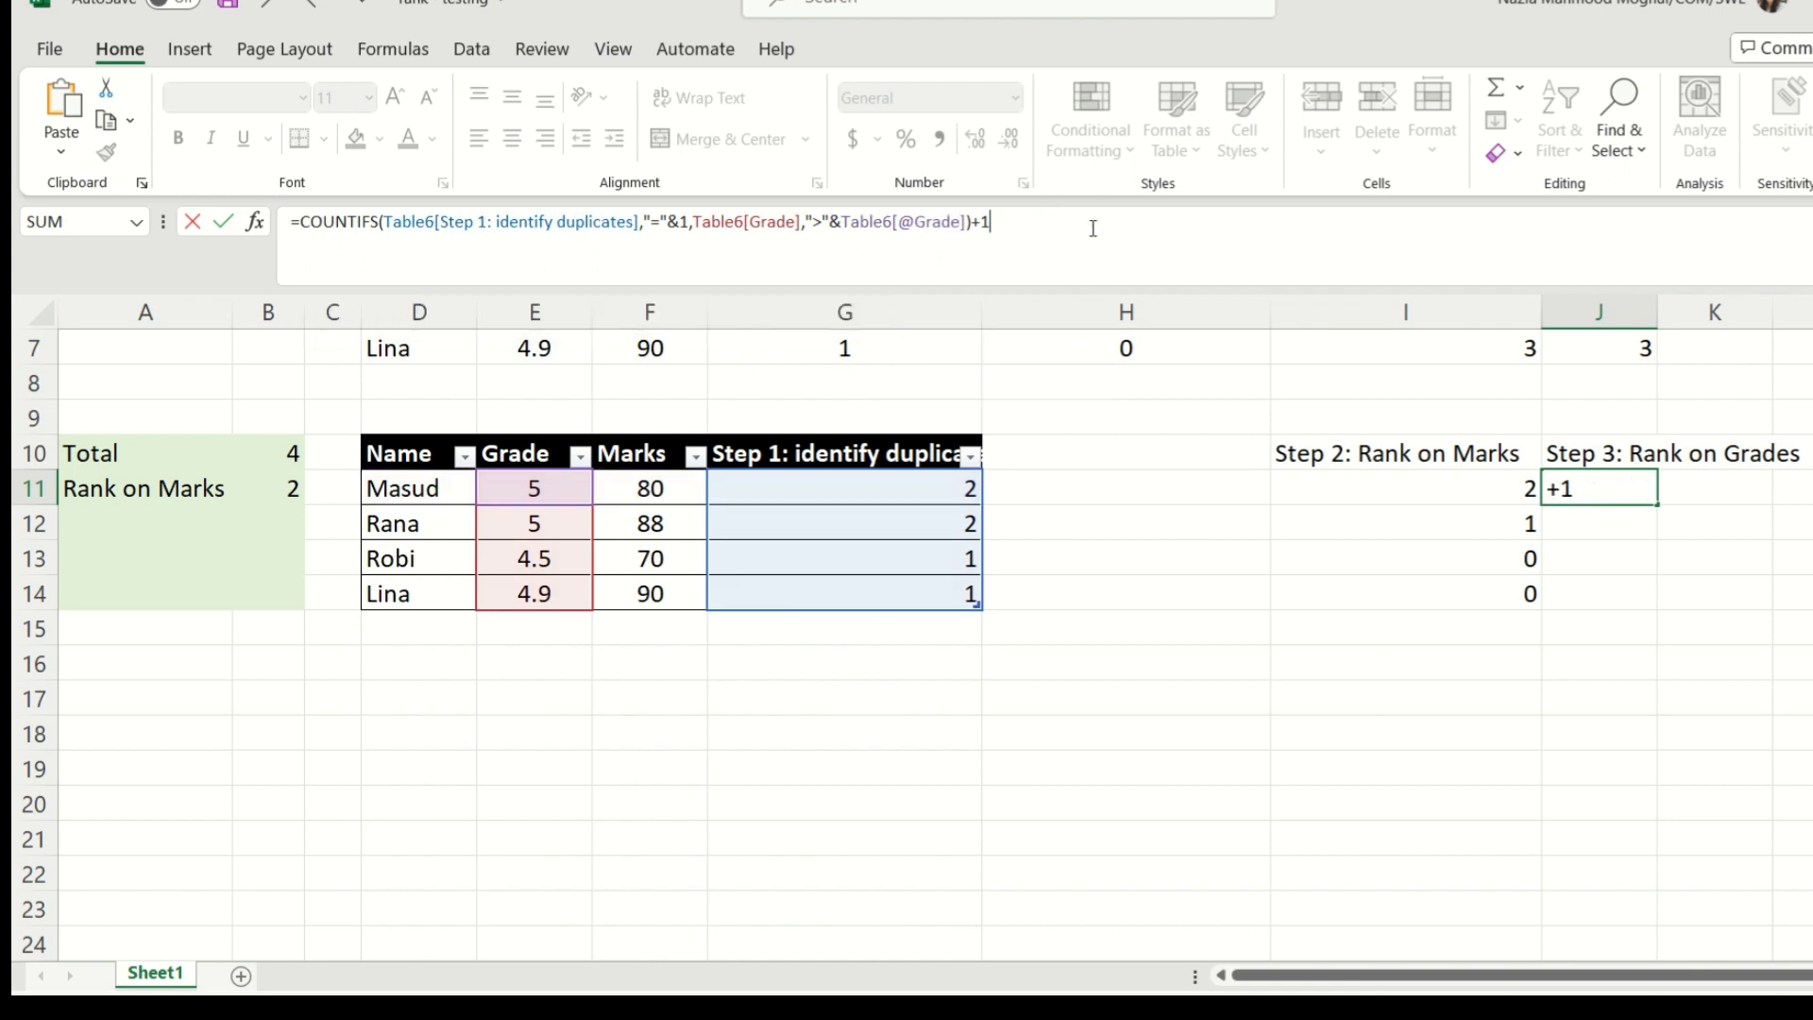
pyautogui.press('Return')
pyautogui.click(1602, 484)
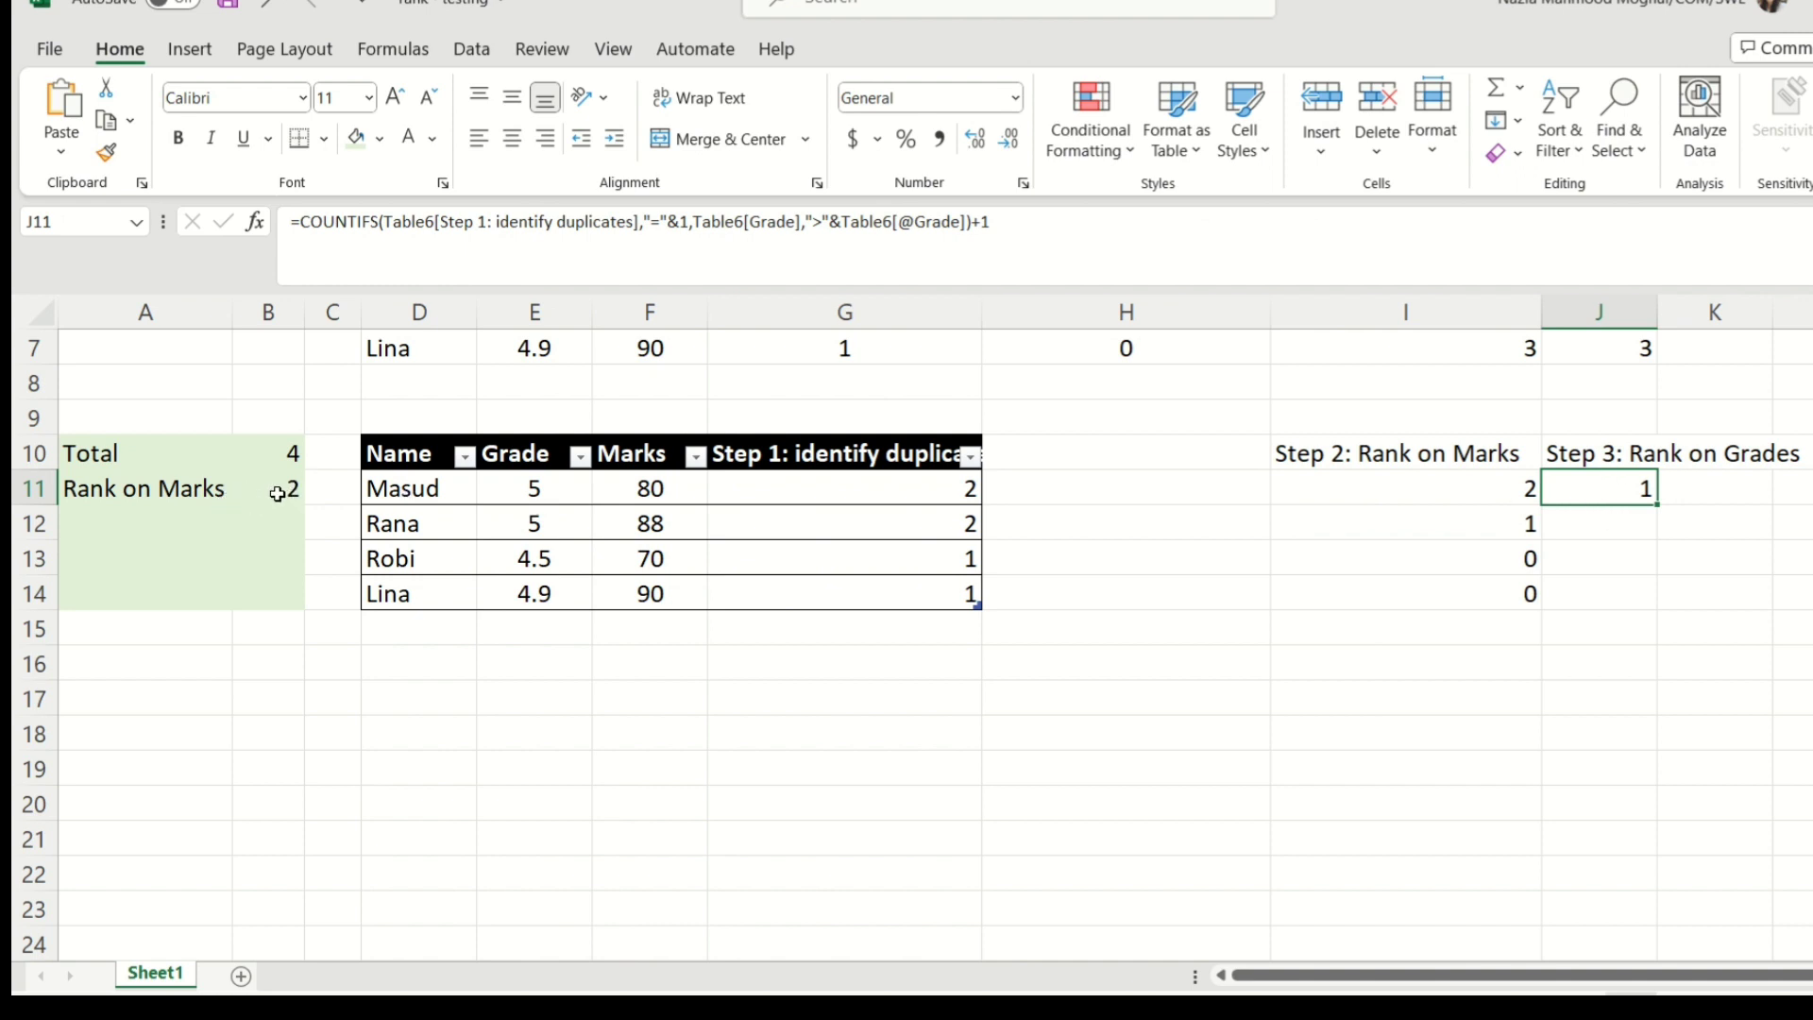
# Step: Wrap J11's Step 3 formula in brackets and add the absolute $B$11 Rank on Marks value
pyautogui.click(303, 221)
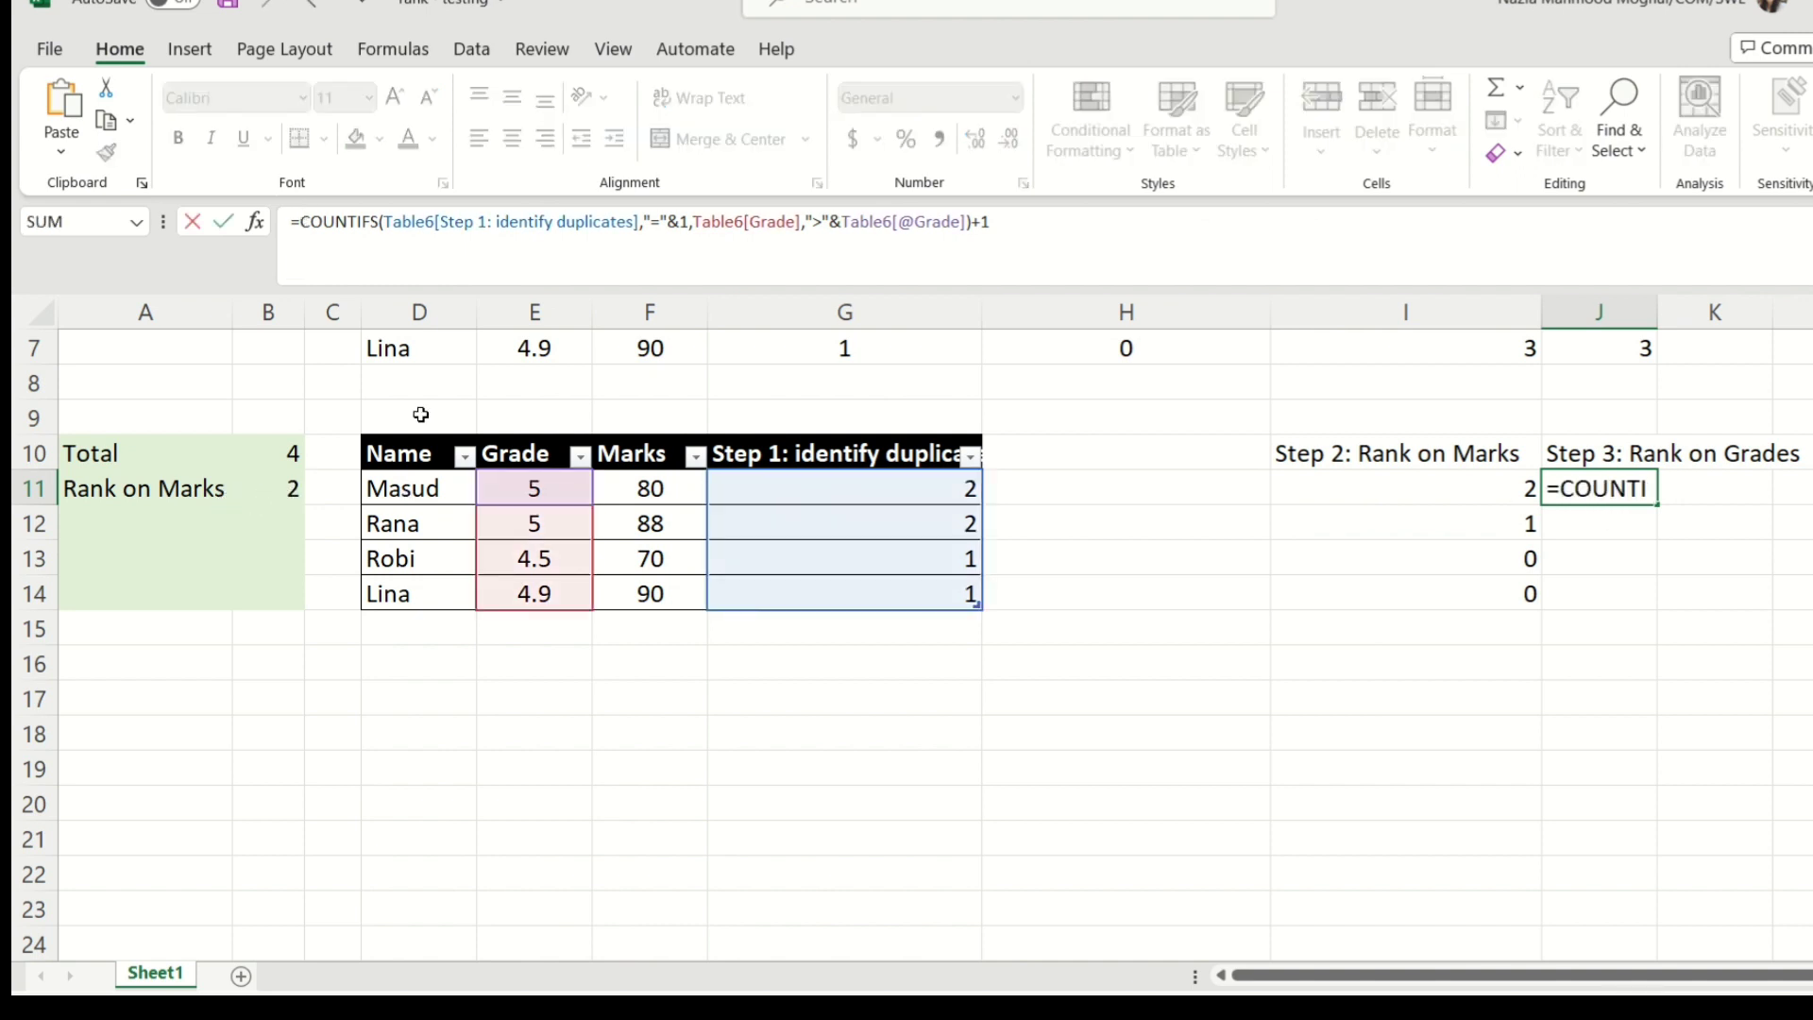
pyautogui.write('(')
pyautogui.click(1050, 229)
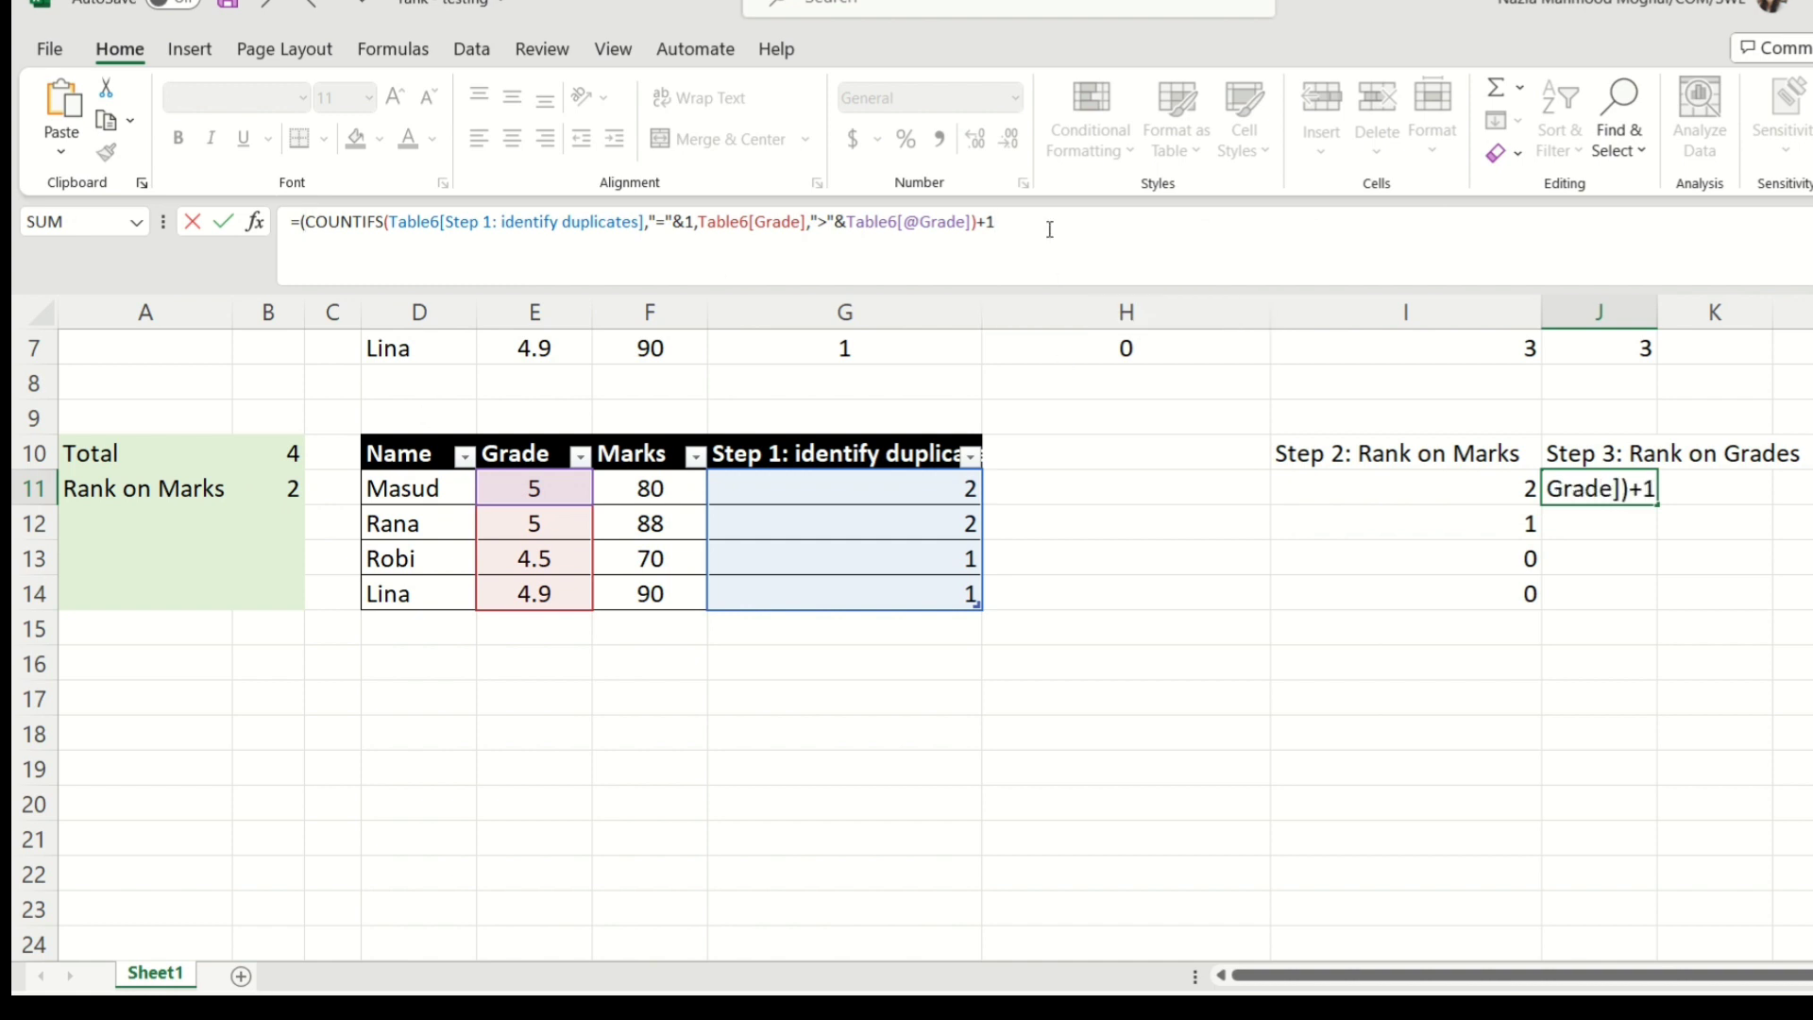
pyautogui.write(')+')
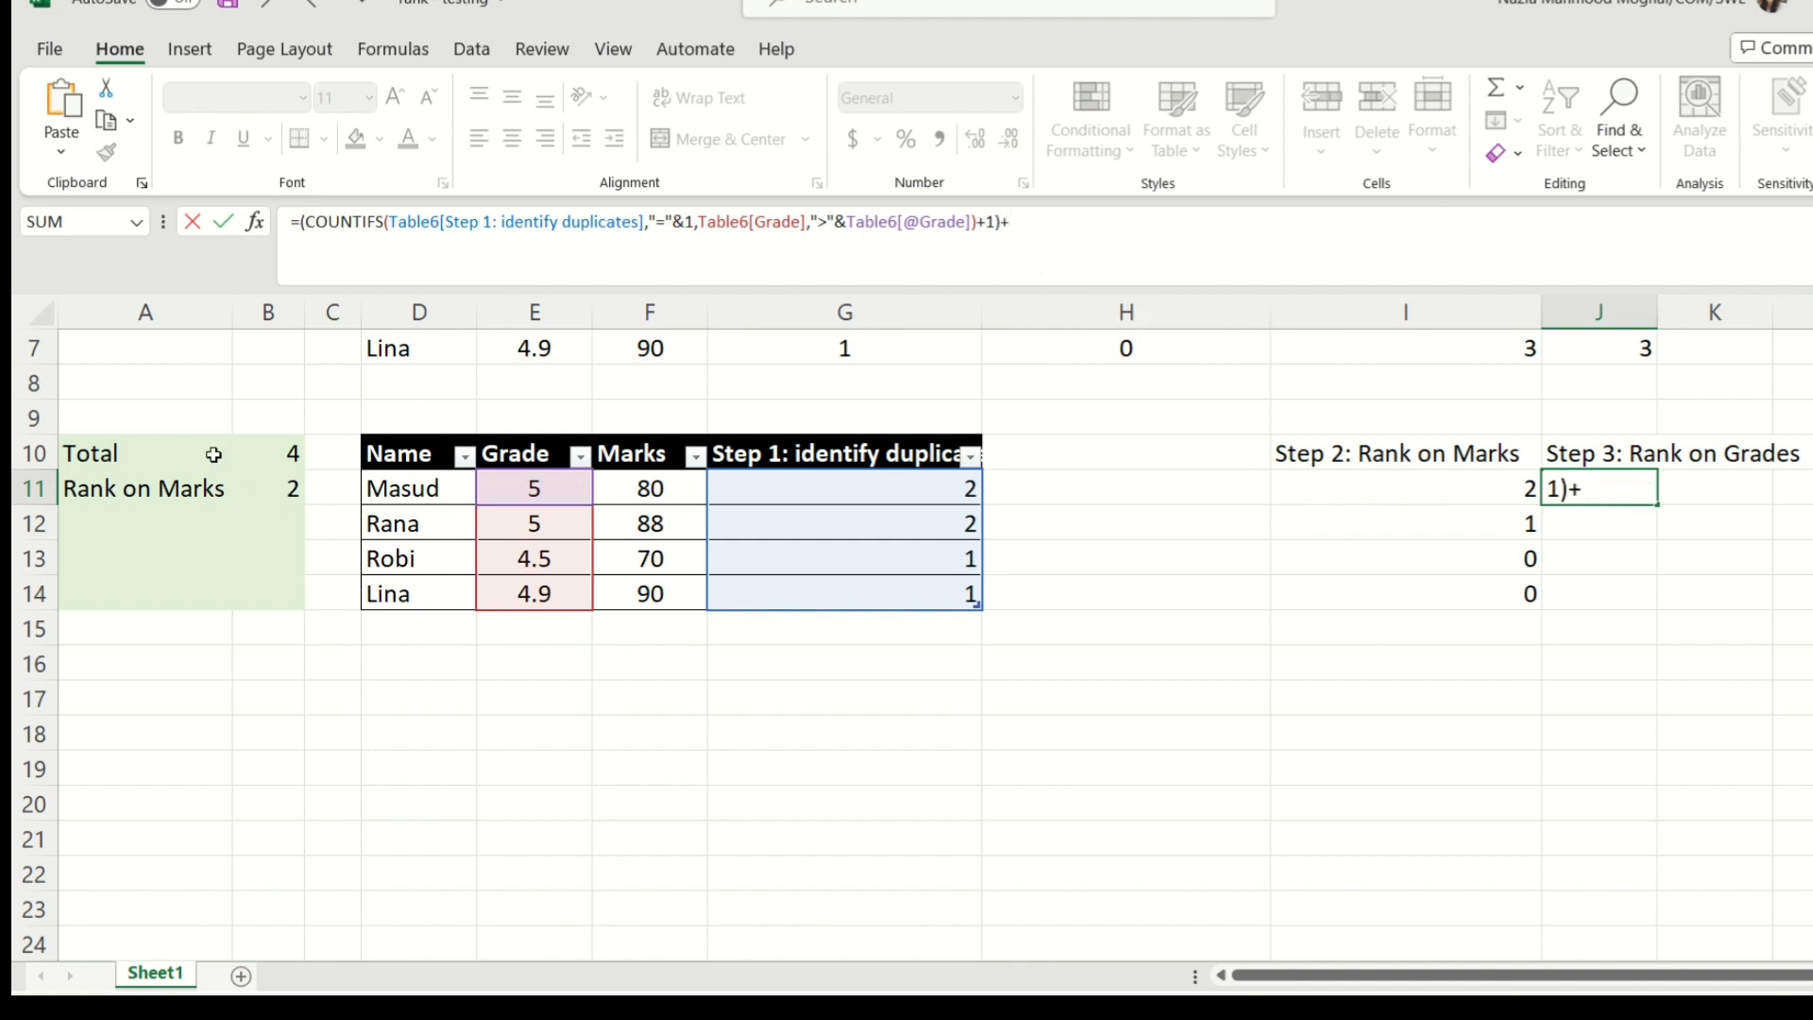
pyautogui.click(281, 491)
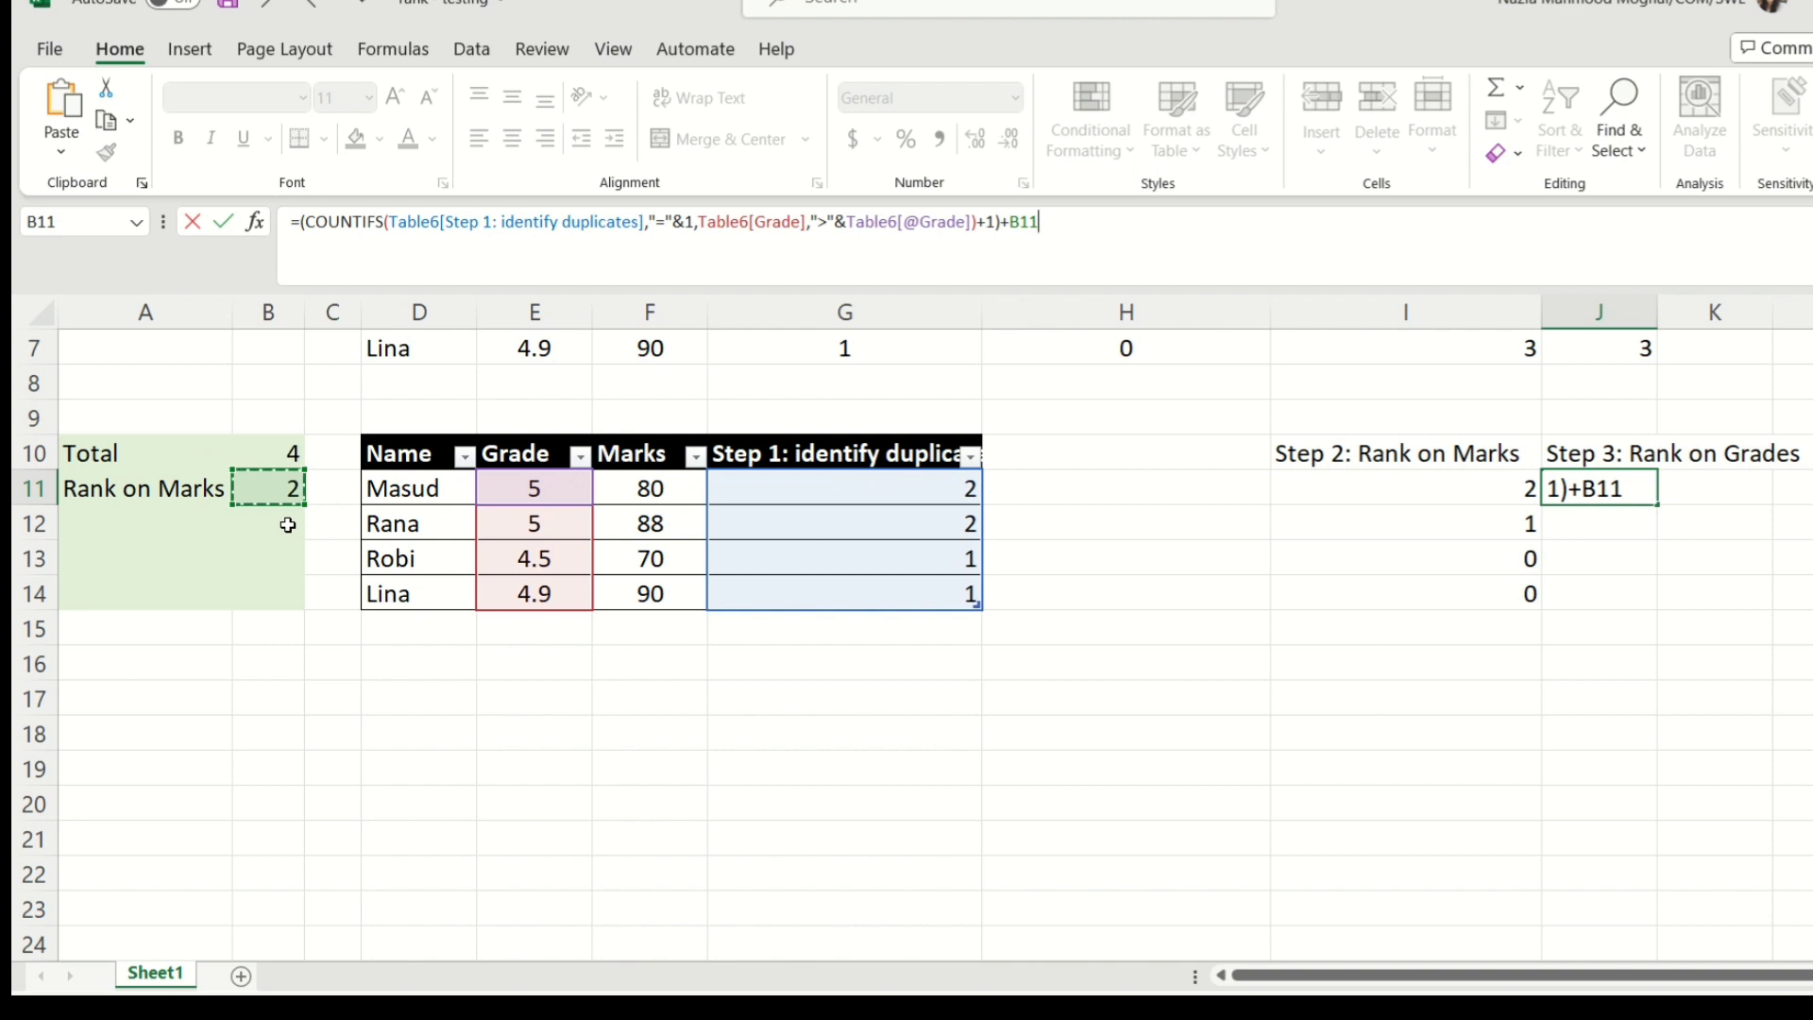
pyautogui.press('F4')
pyautogui.press('Return')
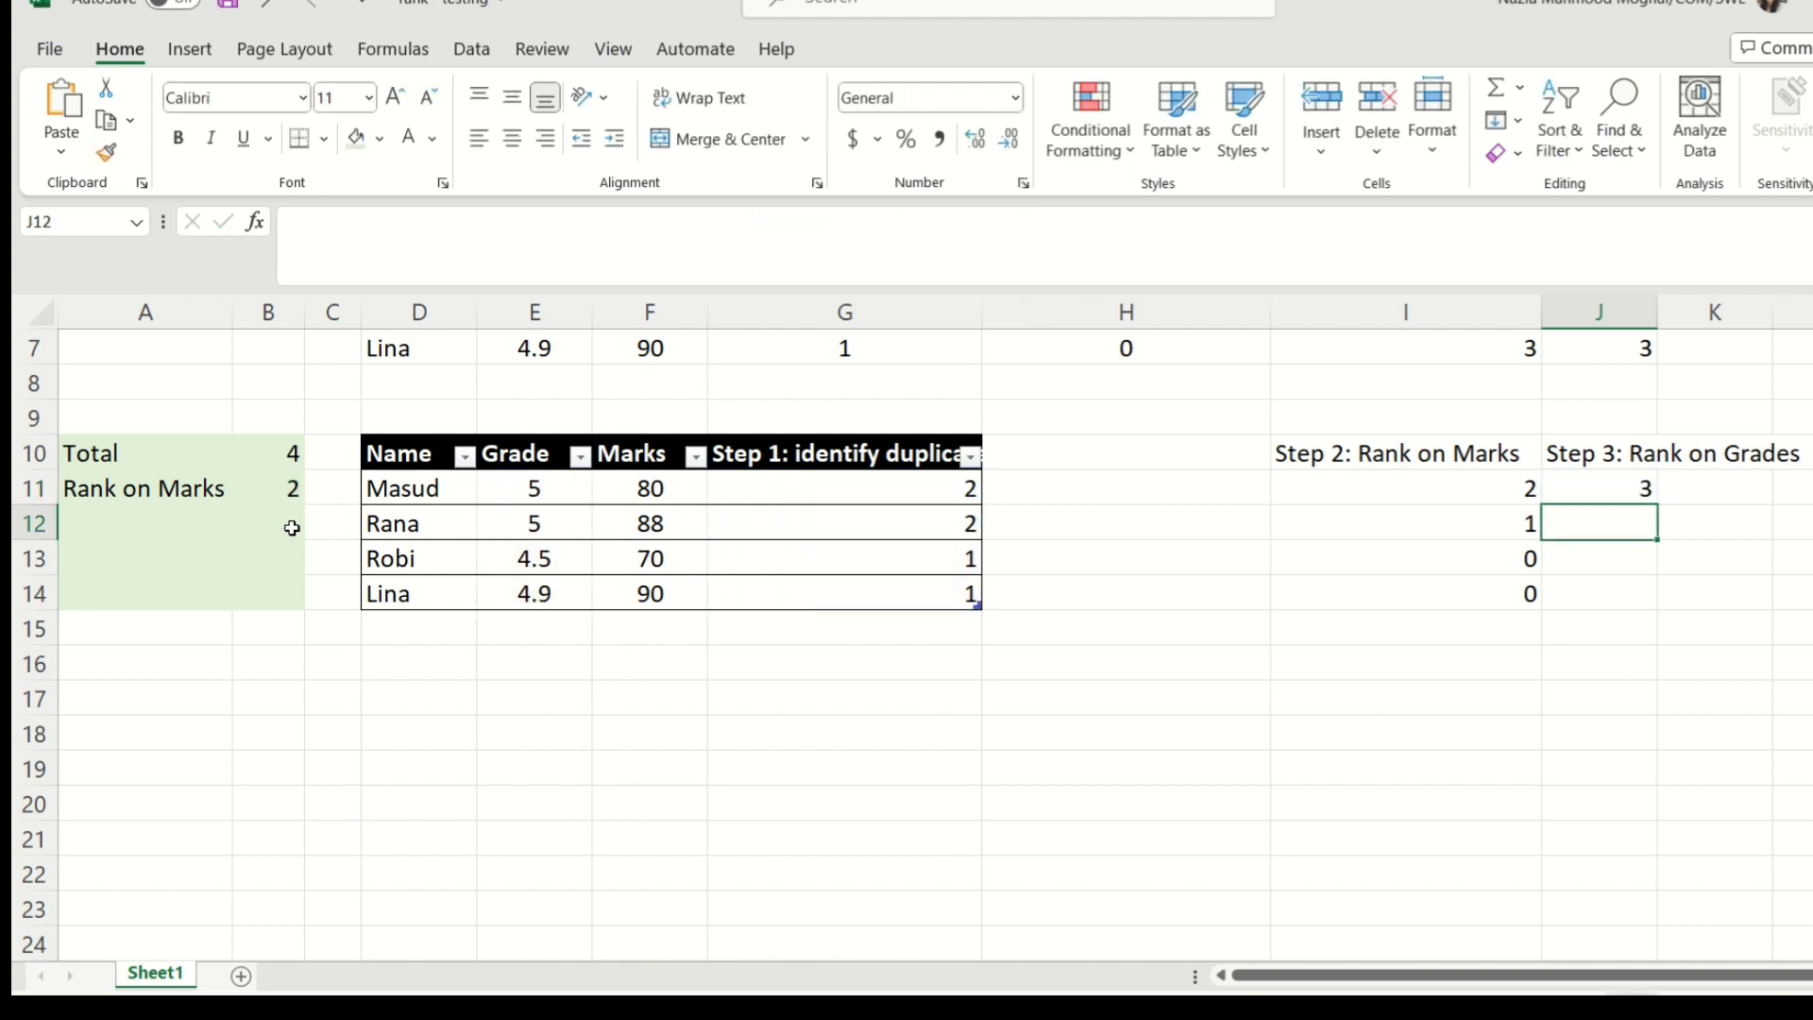
# Step: Fill the Step 3 formula down, then shade I11:I12 and J13:J14 light green
pyautogui.click(1617, 489)
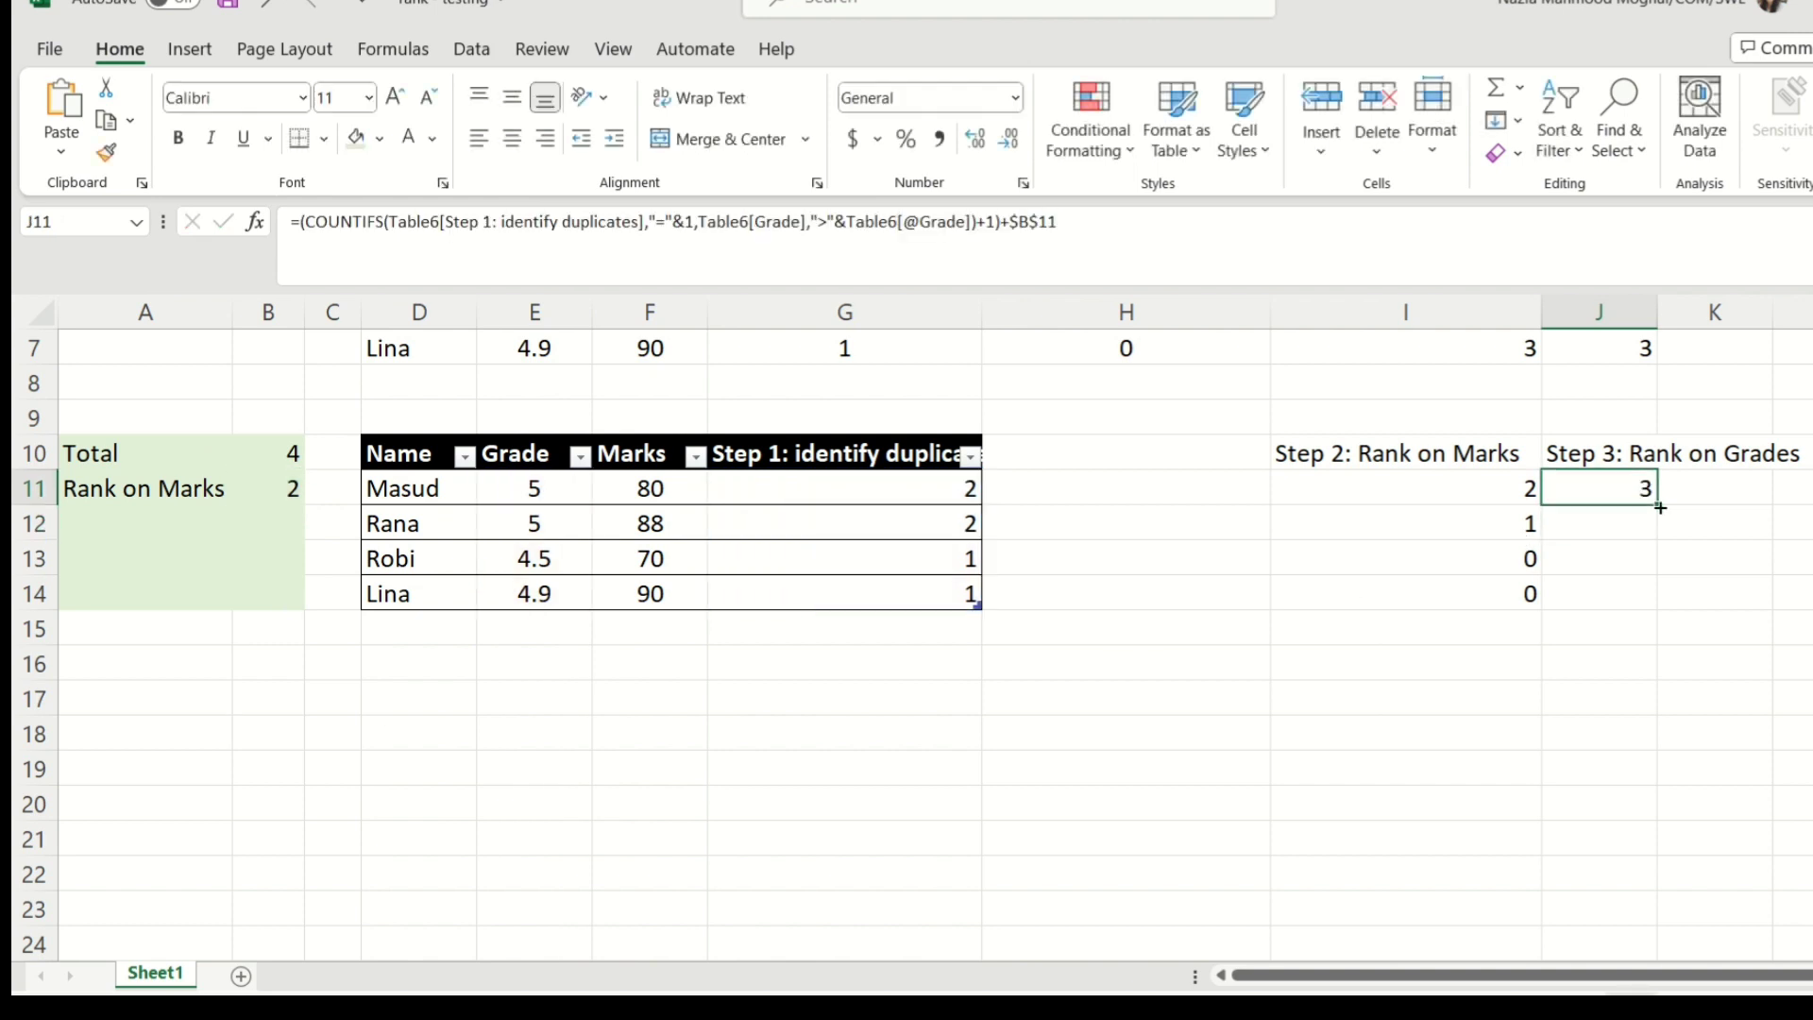
pyautogui.doubleClick(1660, 508)
pyautogui.moveTo(1510, 485); pyautogui.dragTo(1511, 523)
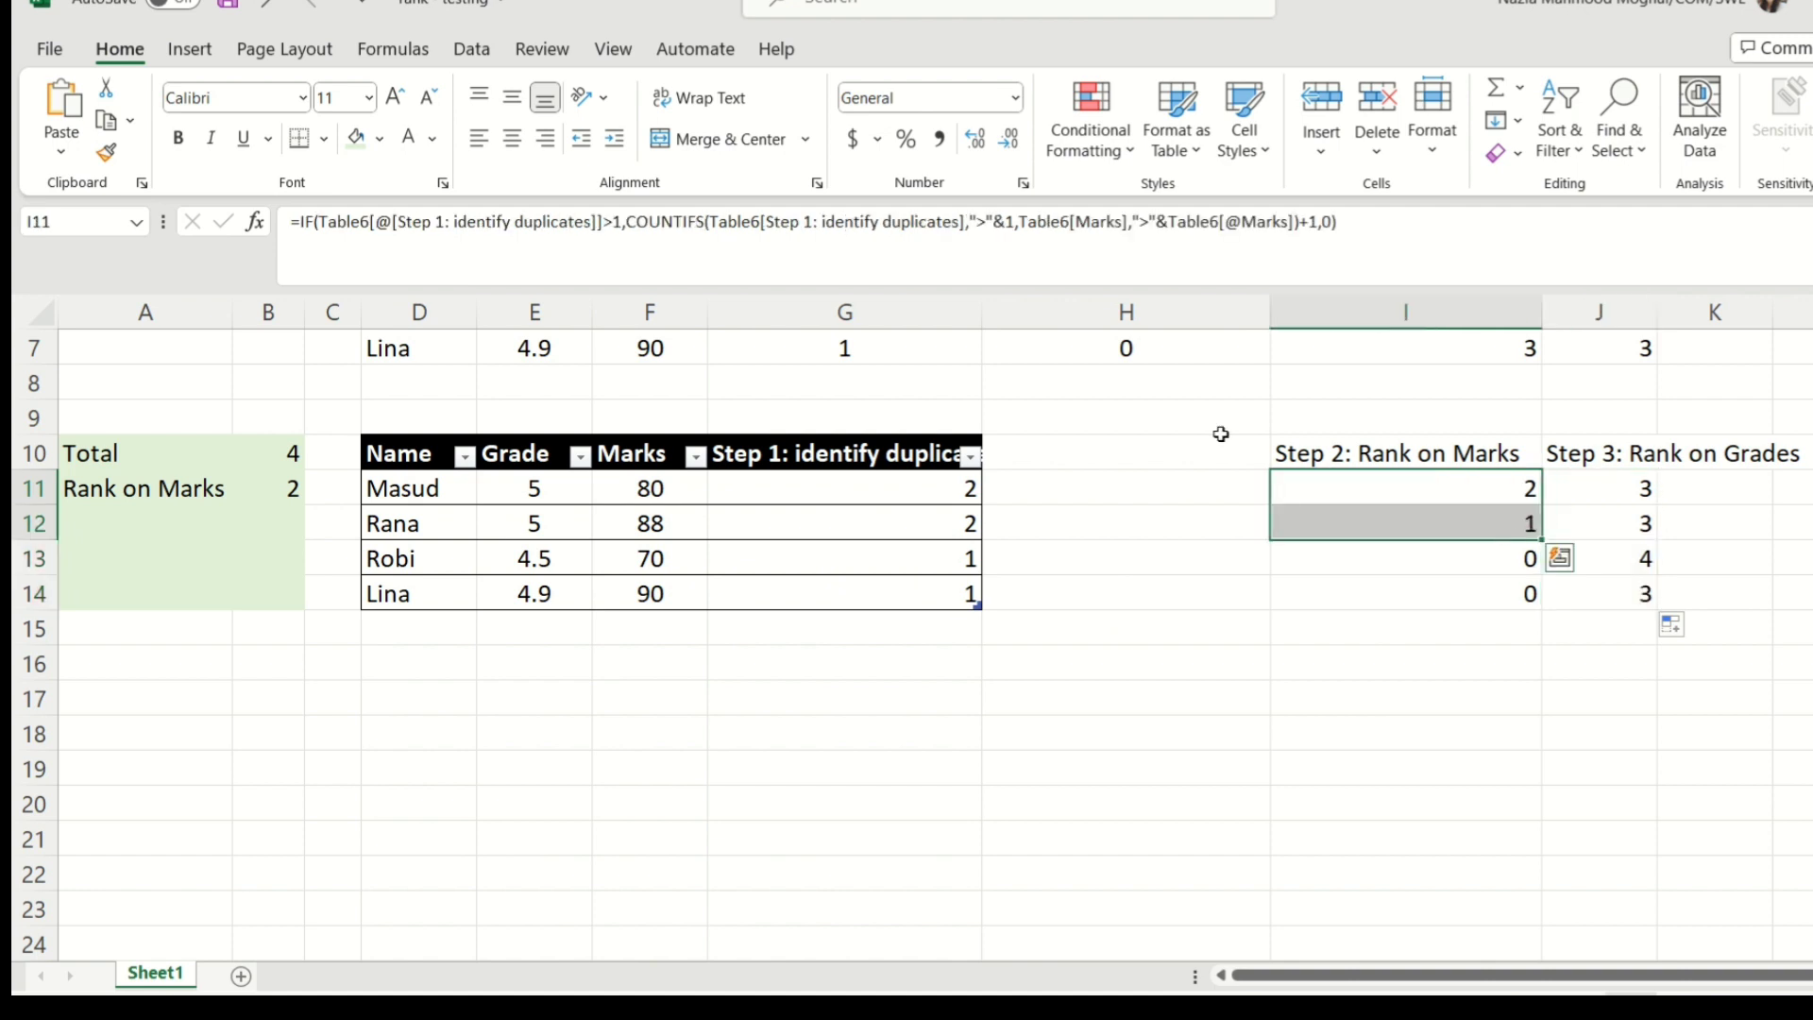
pyautogui.click(355, 144)
pyautogui.moveTo(1603, 562); pyautogui.dragTo(1608, 590)
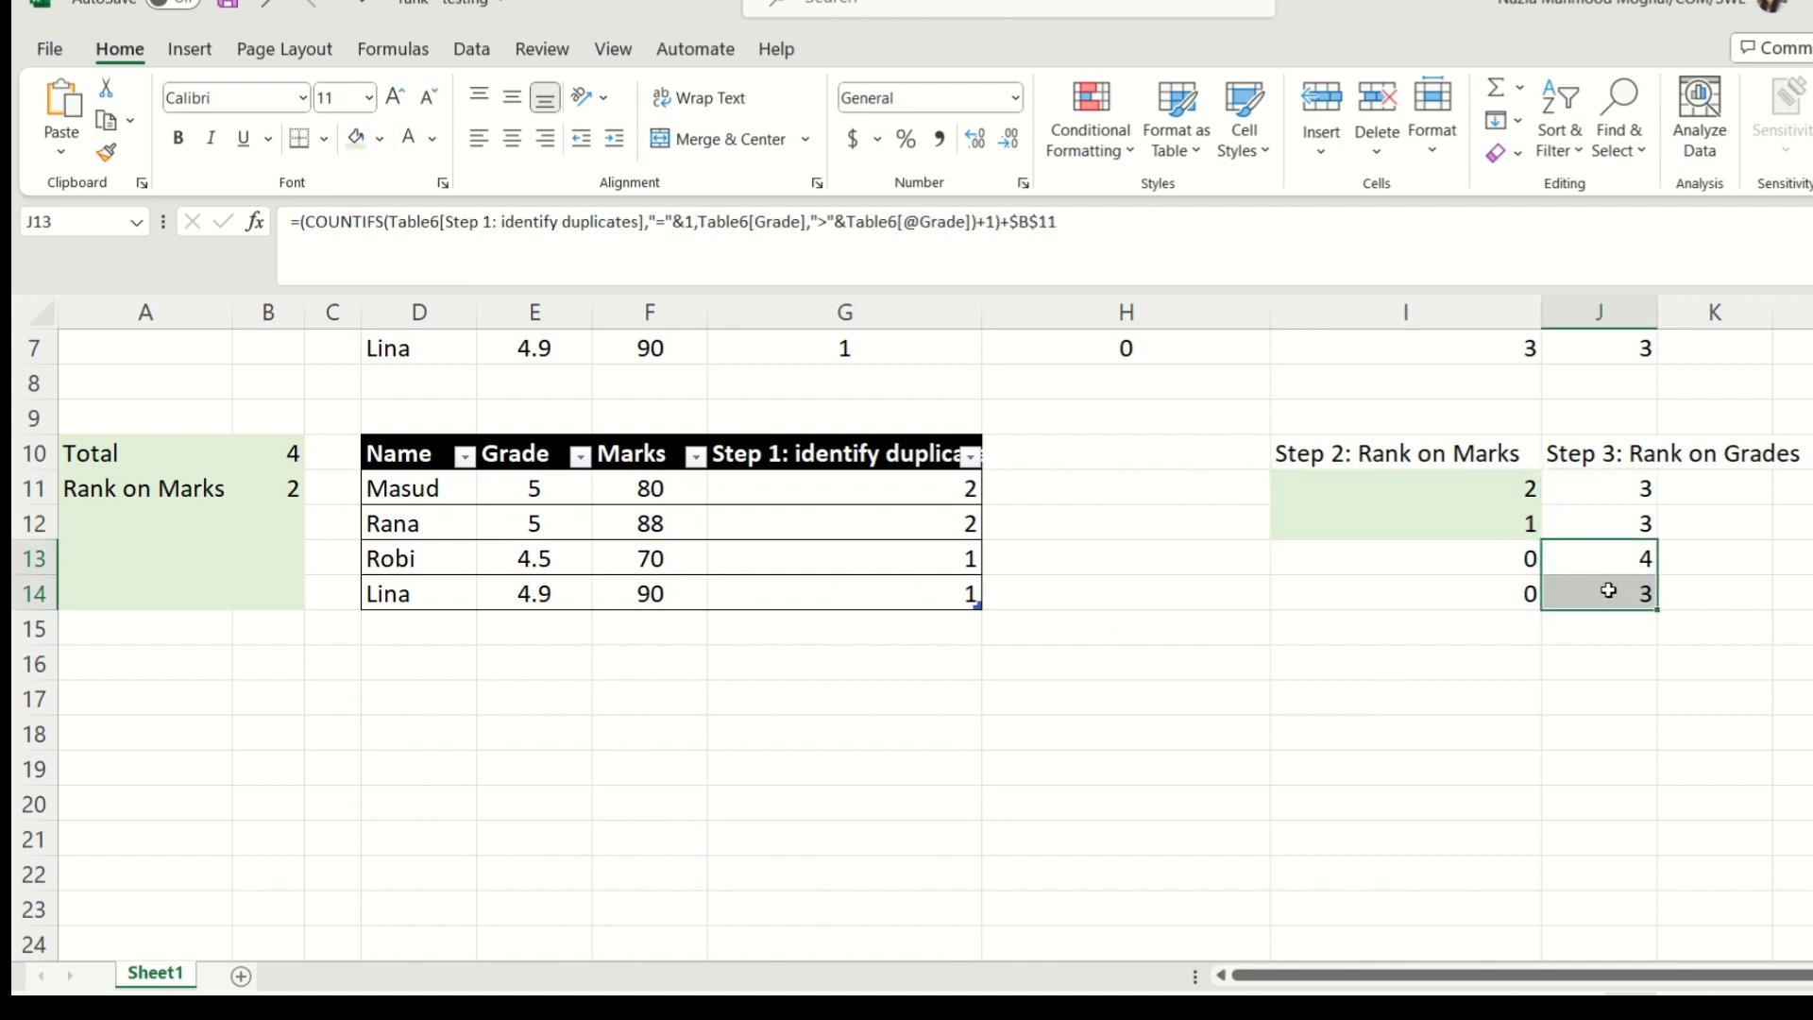
pyautogui.click(355, 139)
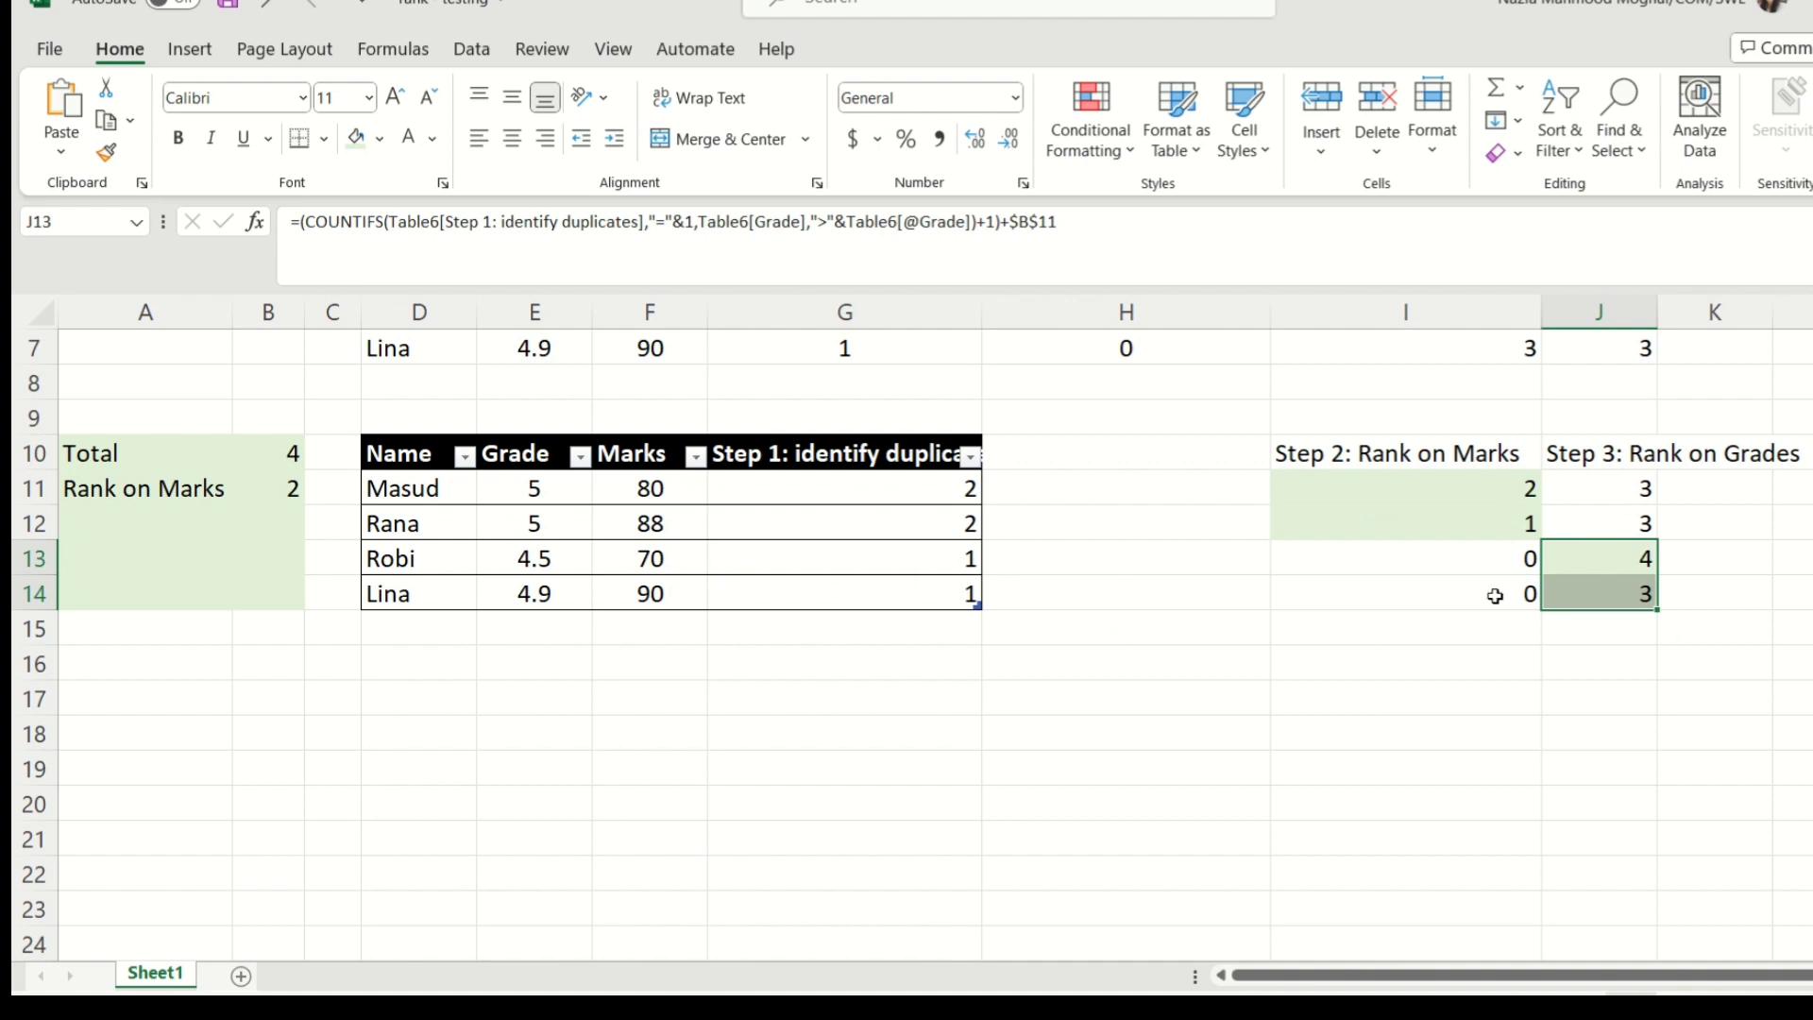
# Step: Review the Step 2 and Step 3 rank formulas, then select cell H10
pyautogui.click(1508, 521)
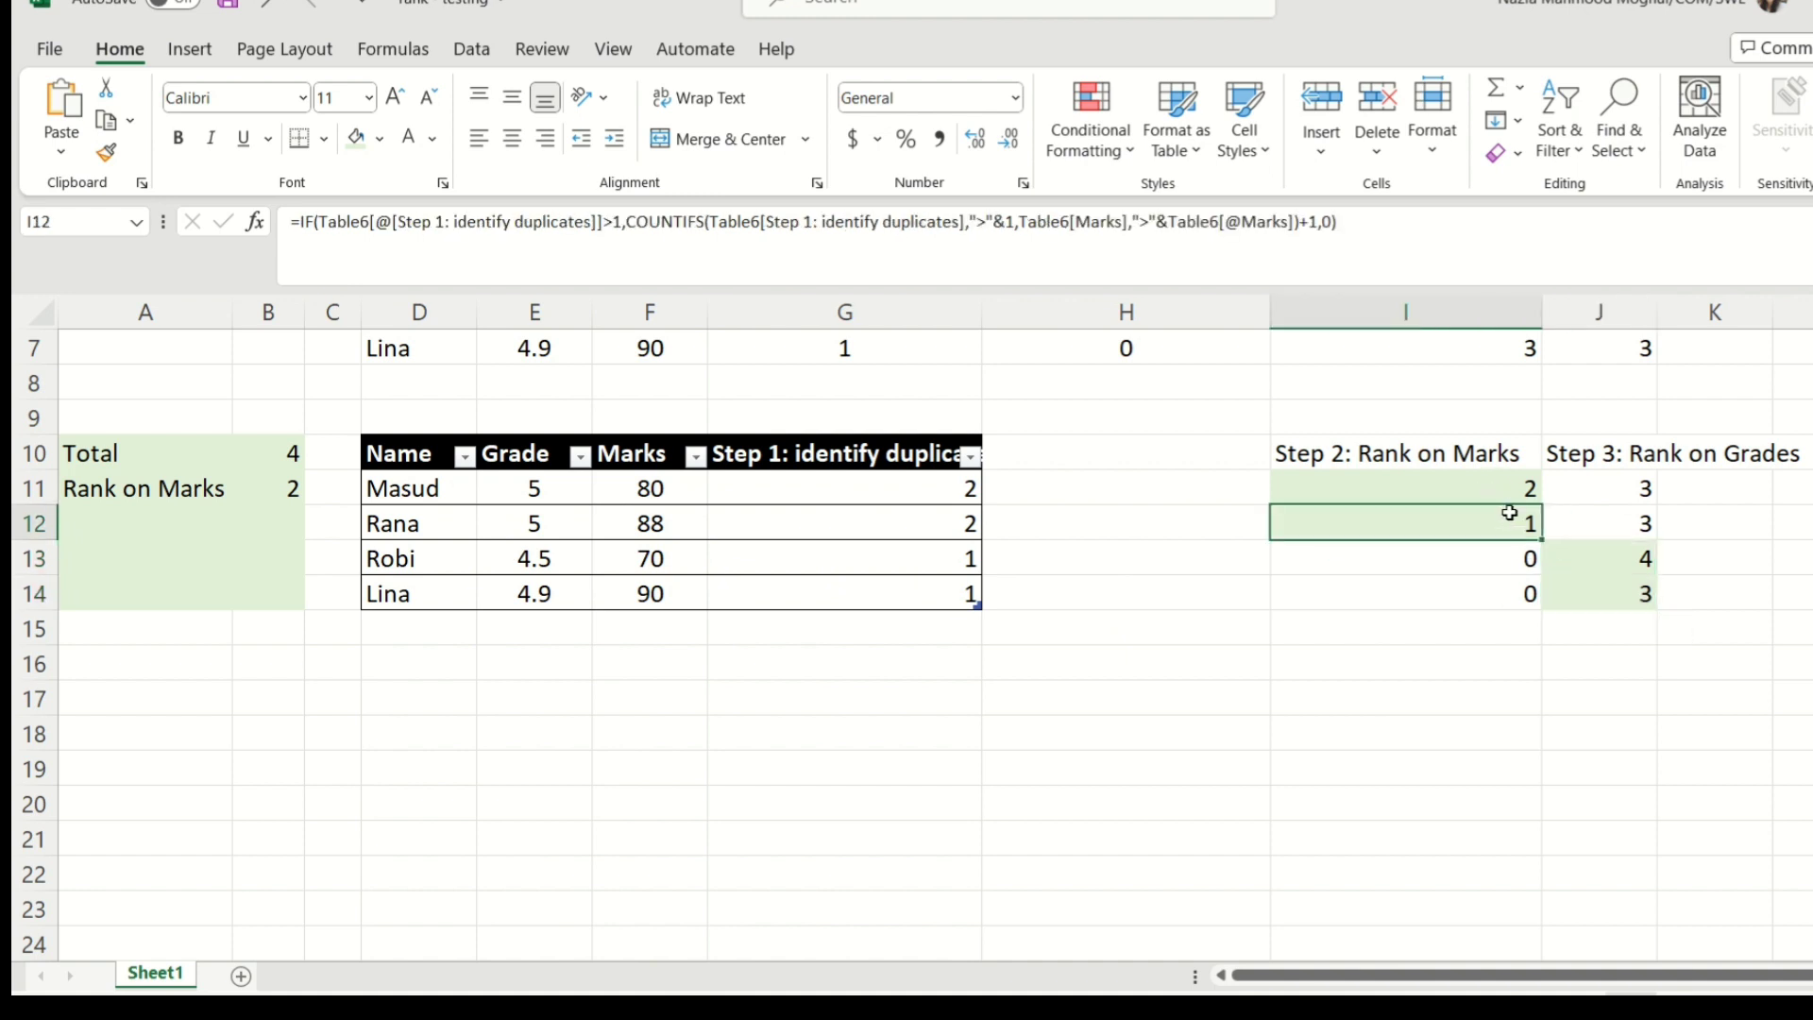
pyautogui.click(1518, 494)
pyautogui.click(1583, 593)
pyautogui.click(1608, 557)
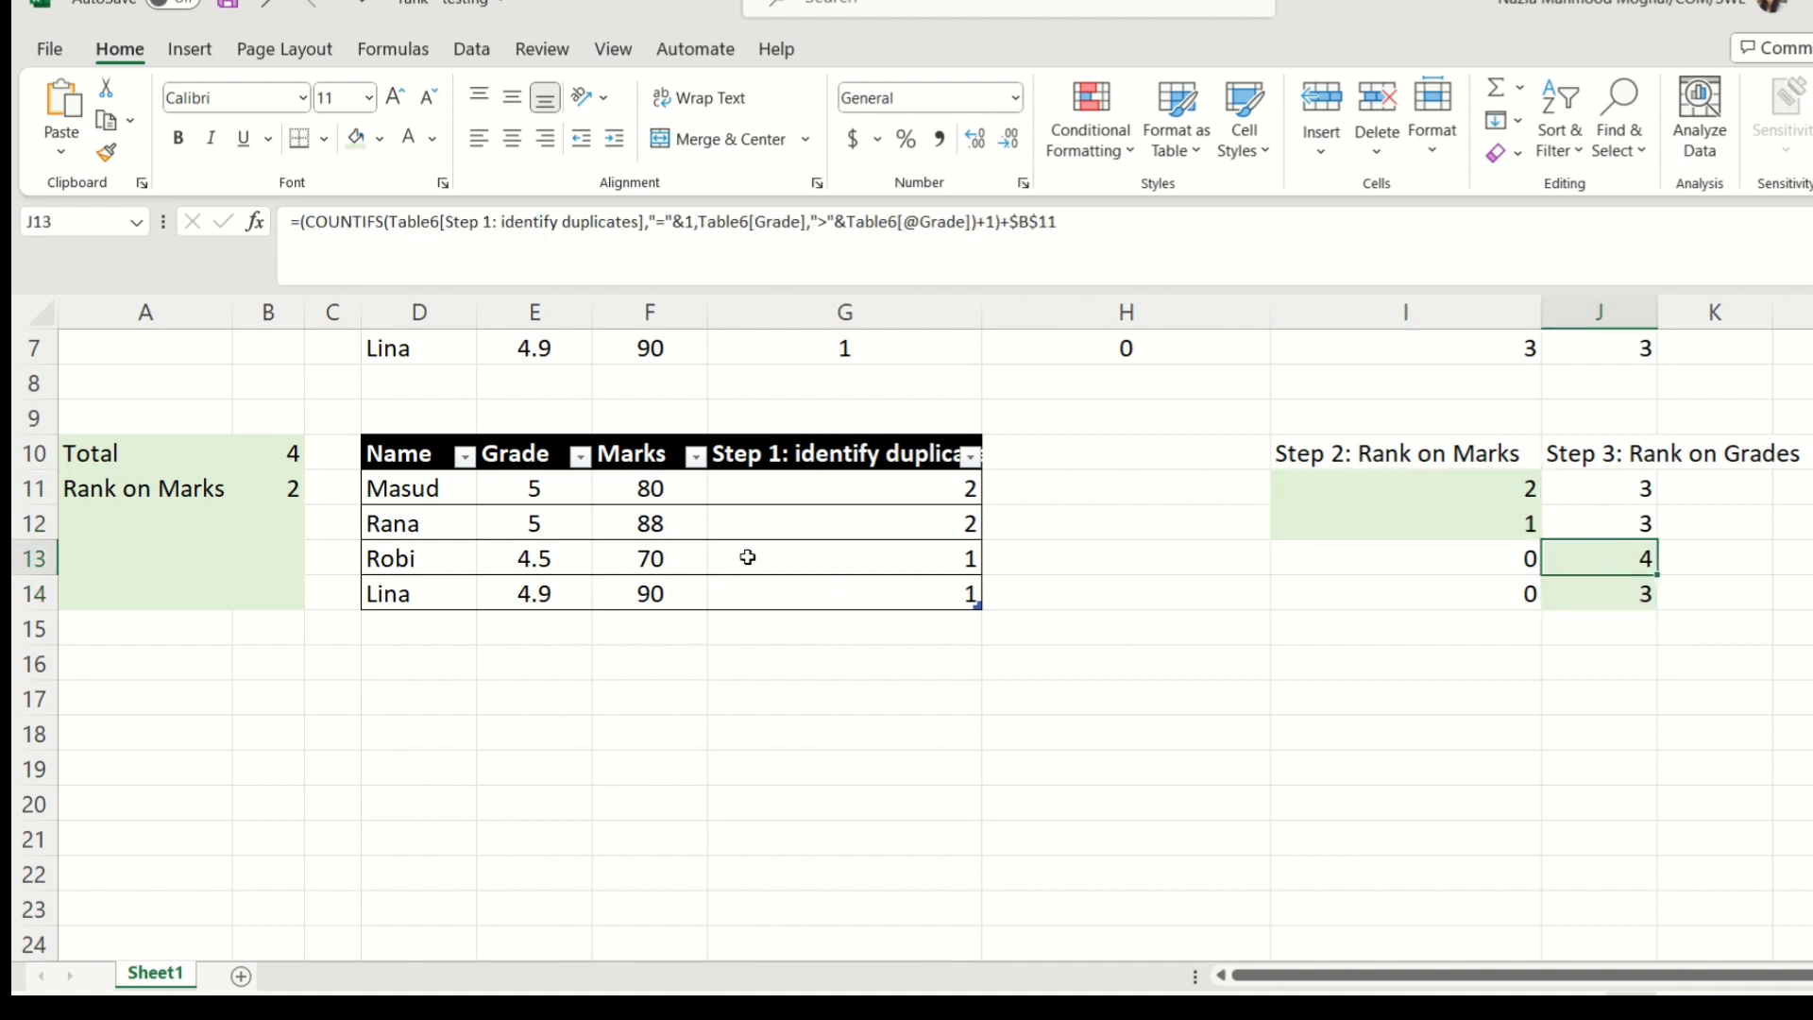
pyautogui.click(1141, 456)
# Step: Enter the header 'Final Formula' in H10, correcting the misspelling
pyautogui.write('Fi')
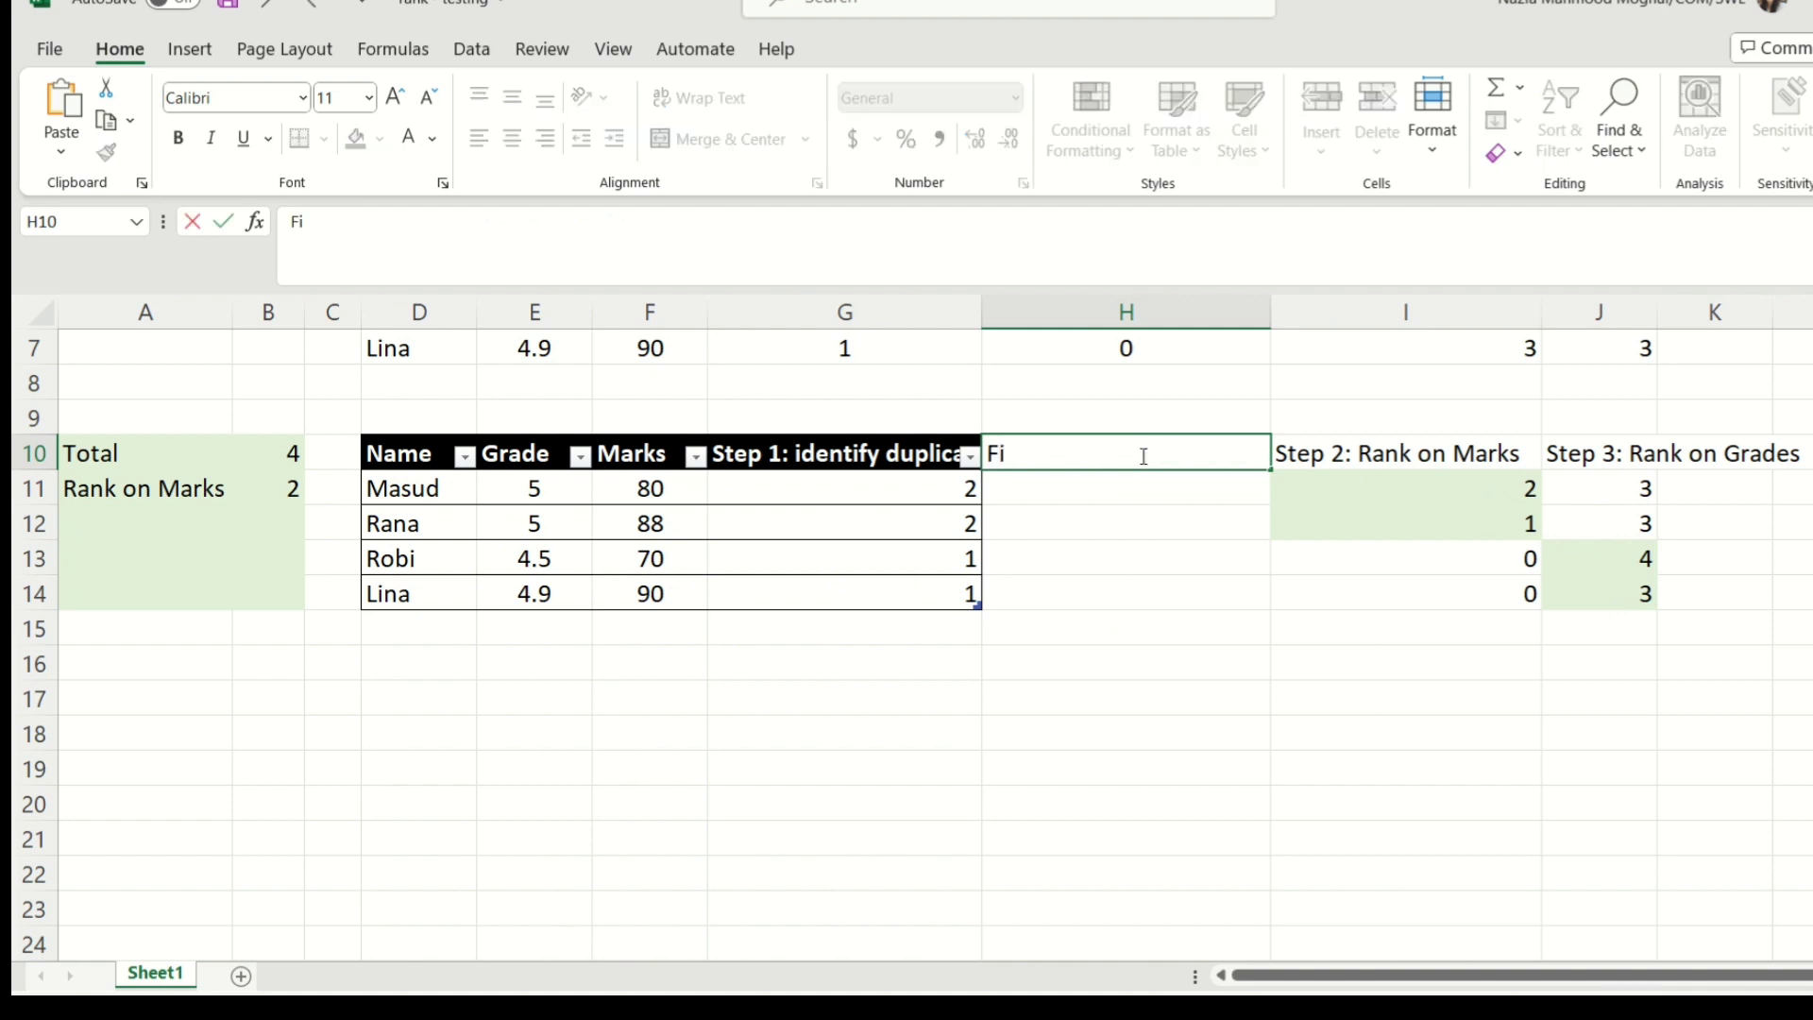
pyautogui.write('nal Formu')
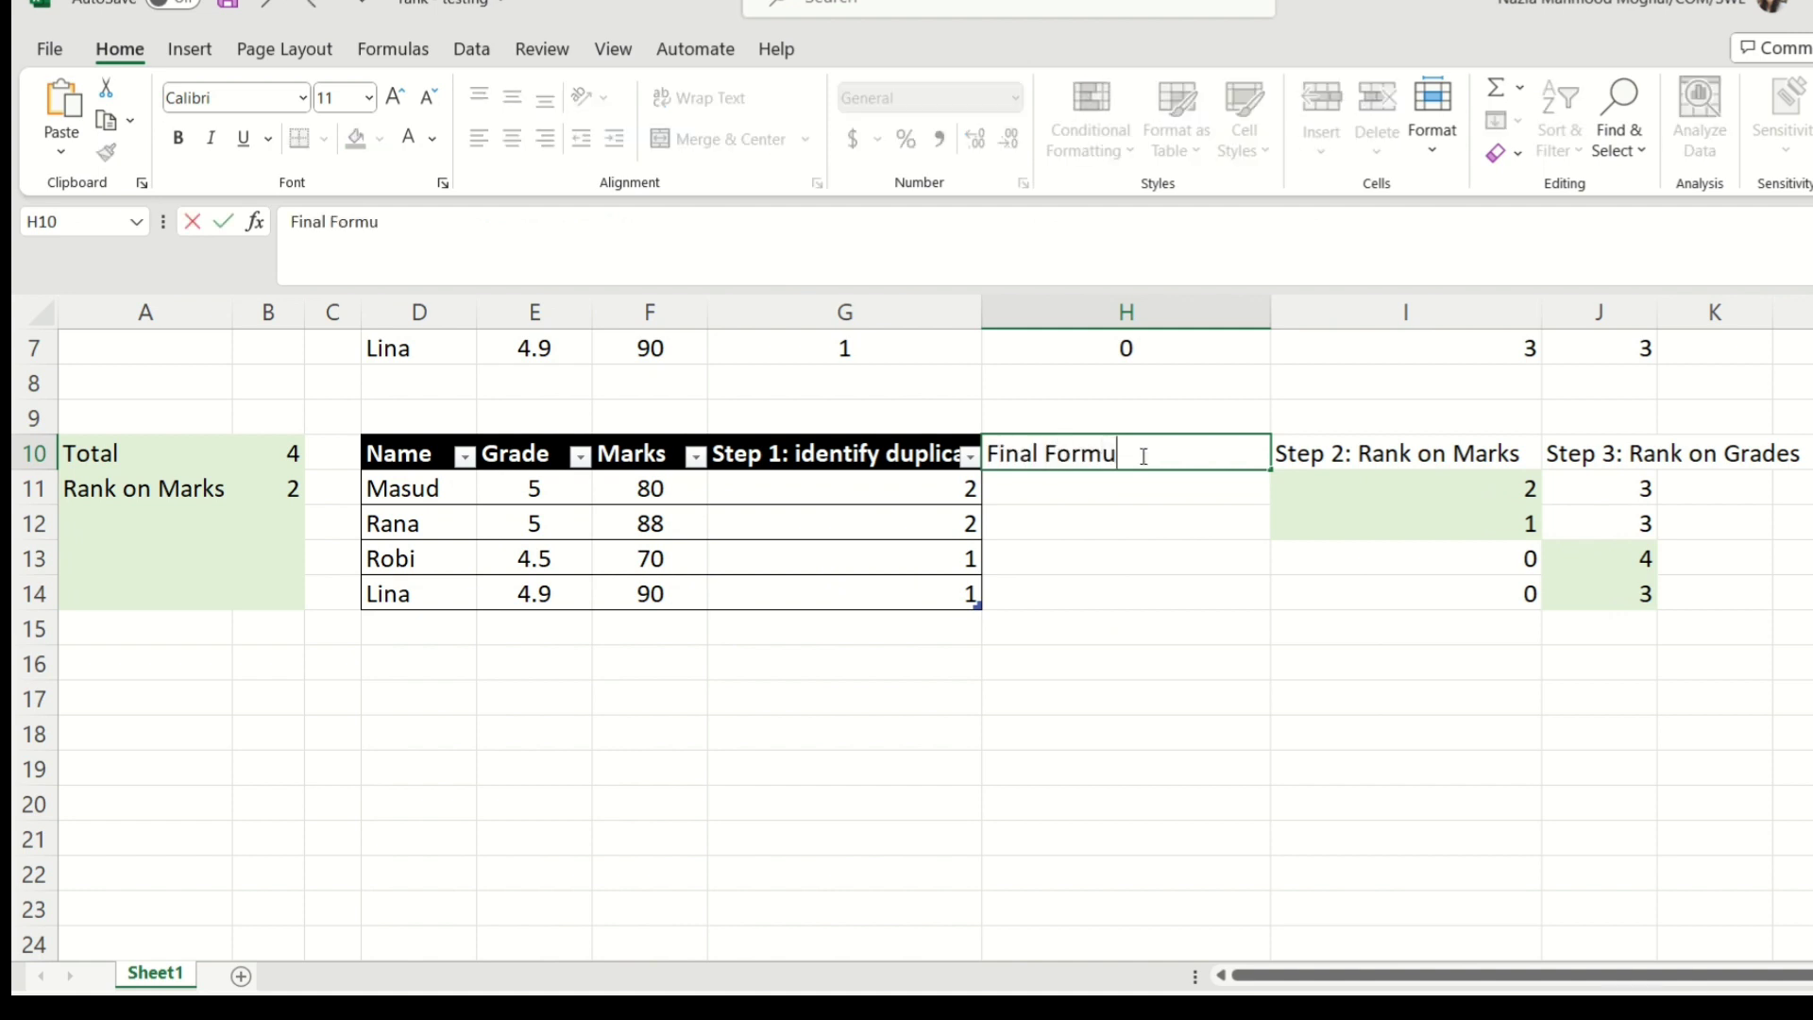
pyautogui.write('al')
pyautogui.press('BackSpace')
pyautogui.press('BackSpace')
pyautogui.write('la')
pyautogui.press('Return')
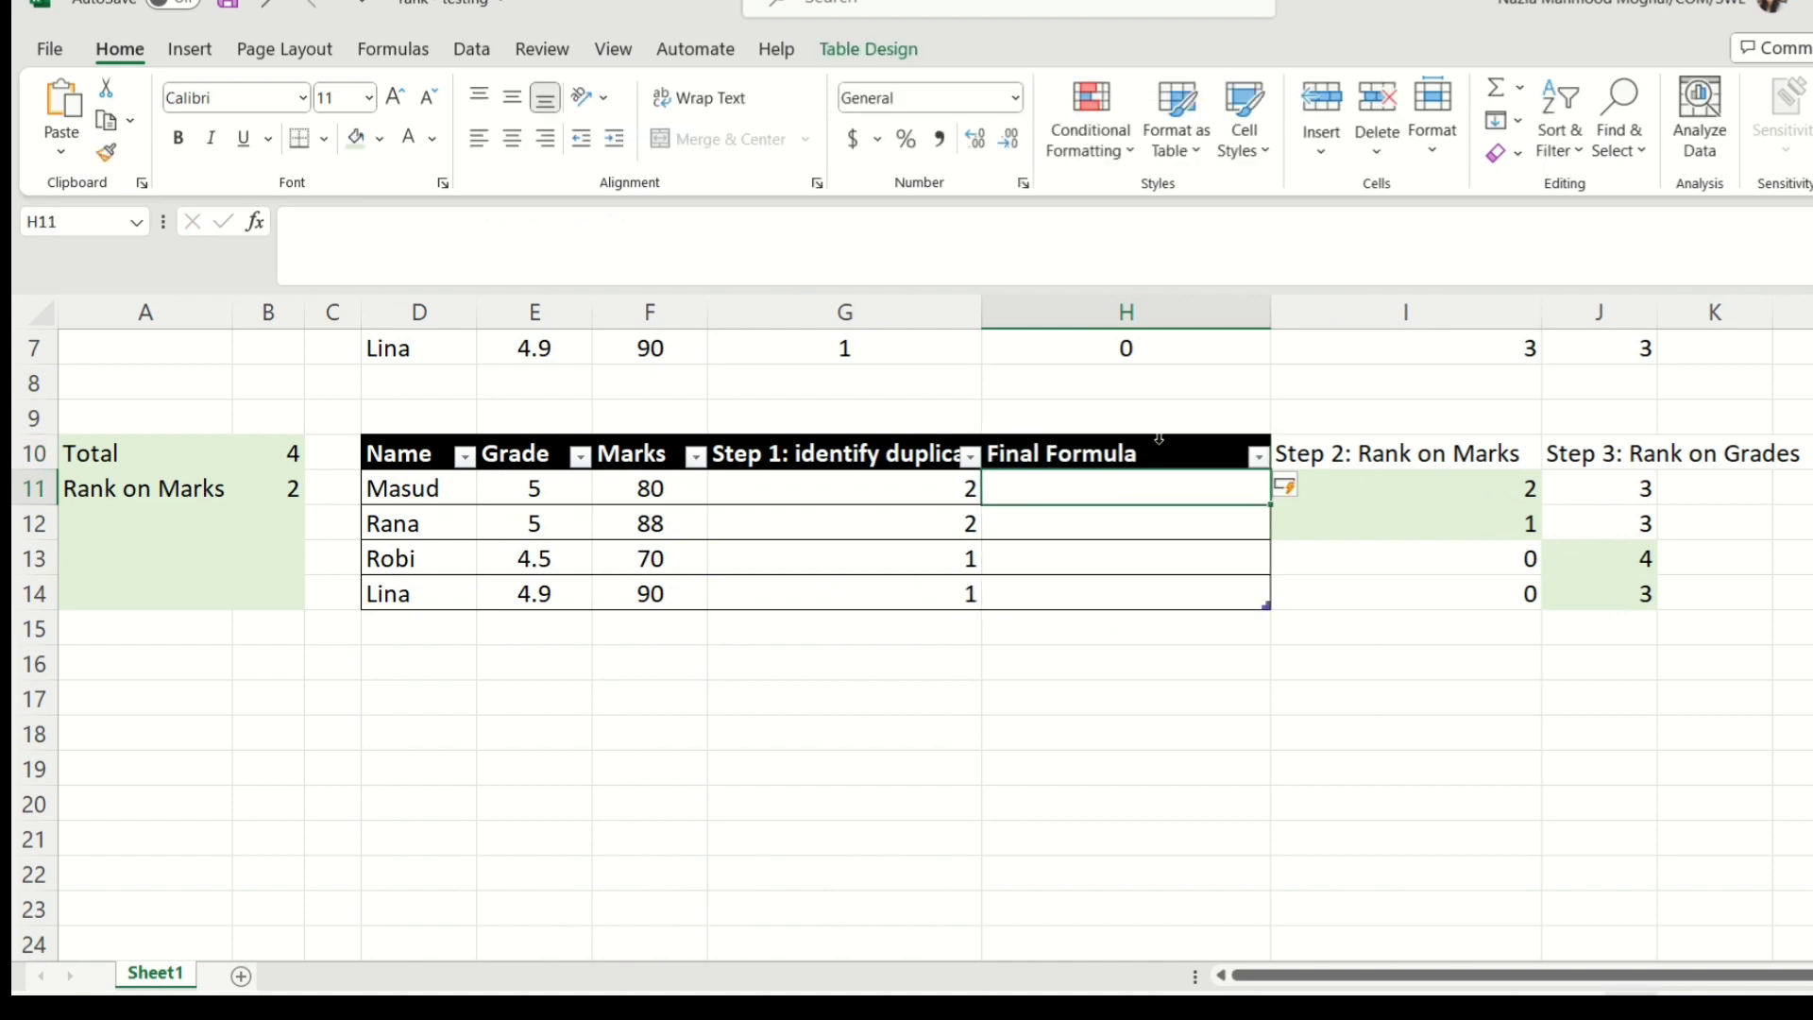
# Step: Copy the Step 2 rank formula from I11 into the first Final Formula cell H11
pyautogui.click(1451, 485)
pyautogui.click(1579, 487)
pyautogui.click(1473, 490)
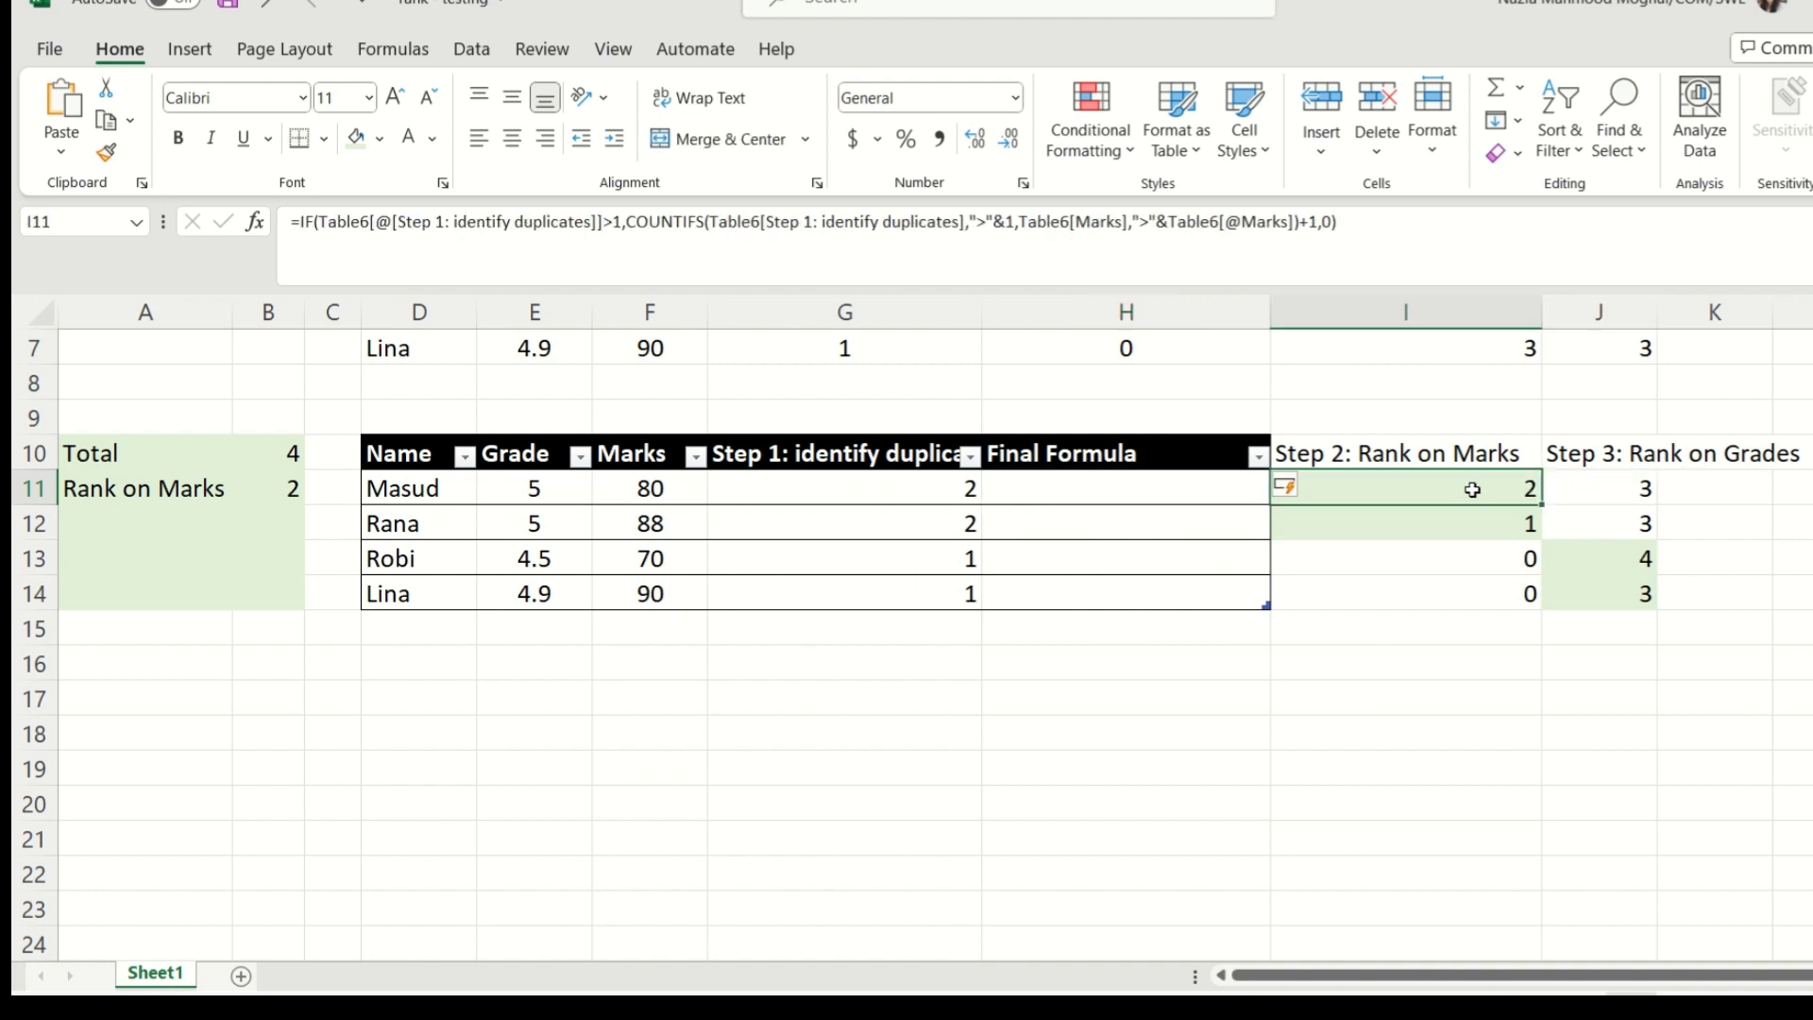
pyautogui.moveTo(291, 223); pyautogui.dragTo(1489, 247)
pyautogui.hotkey('ctrl', 'c')
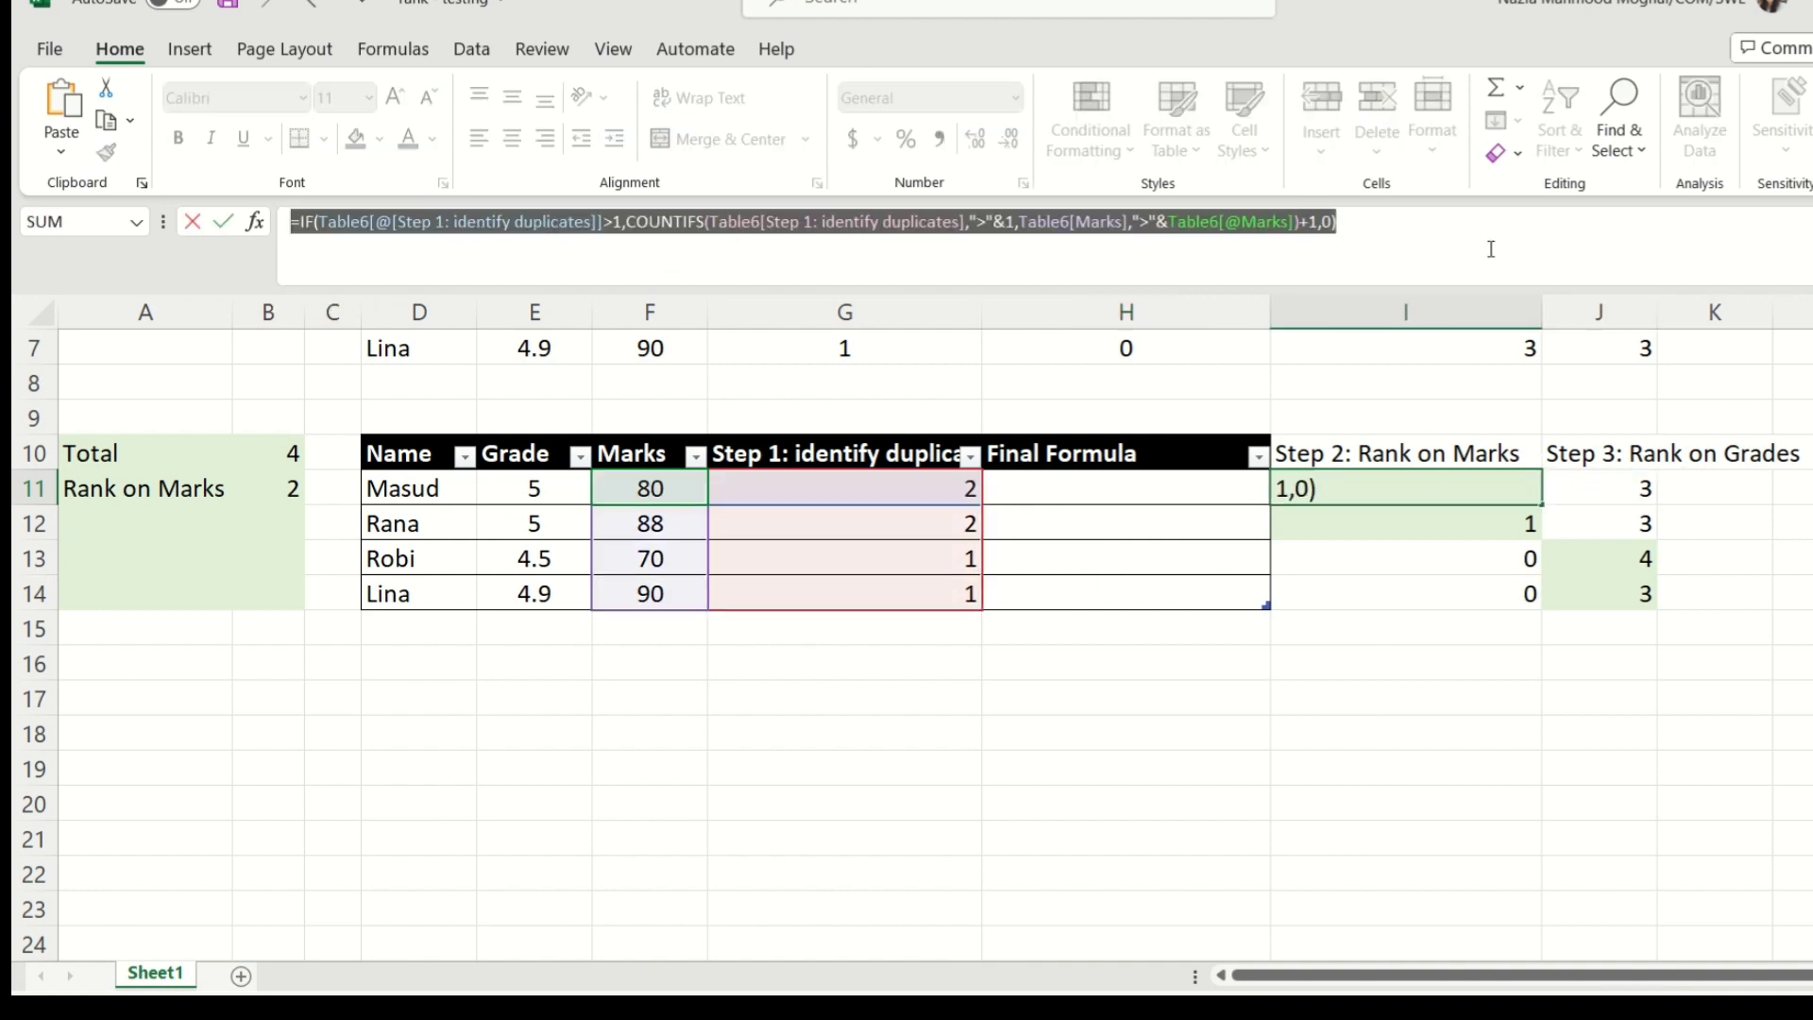
pyautogui.press('Escape')
pyautogui.press('Left')
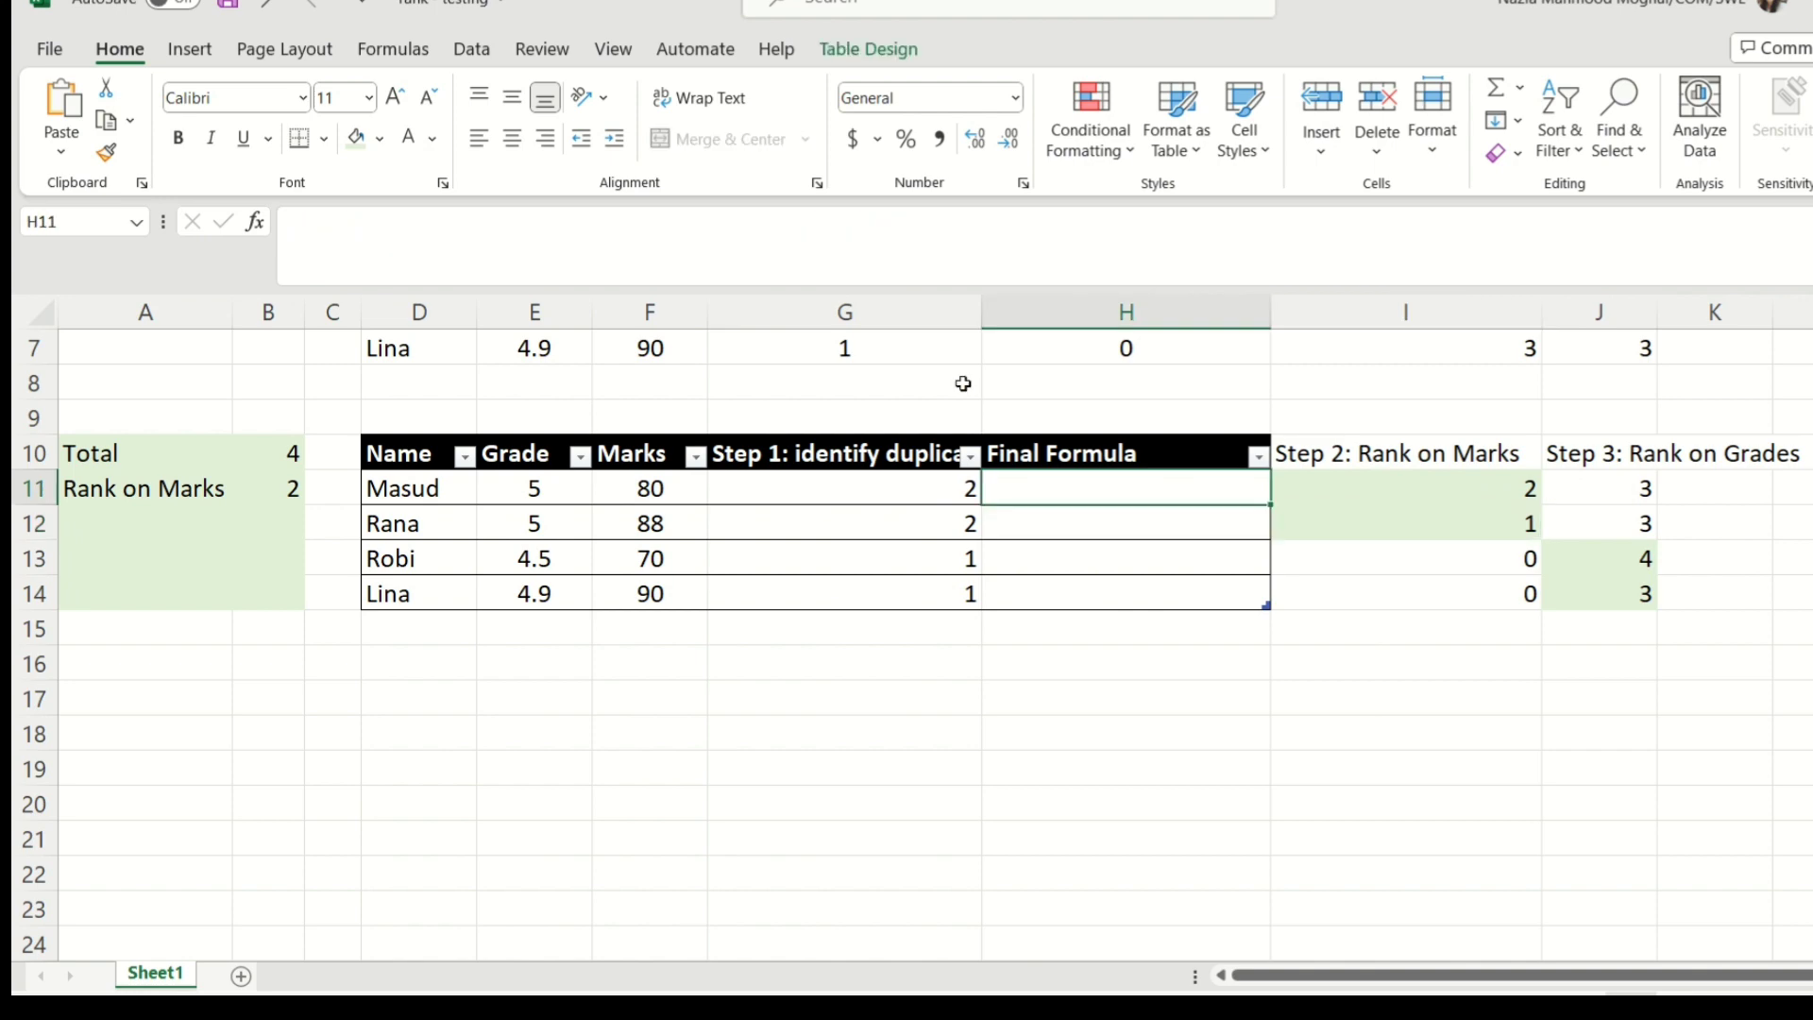
pyautogui.click(827, 250)
pyautogui.hotkey('ctrl', 'v')
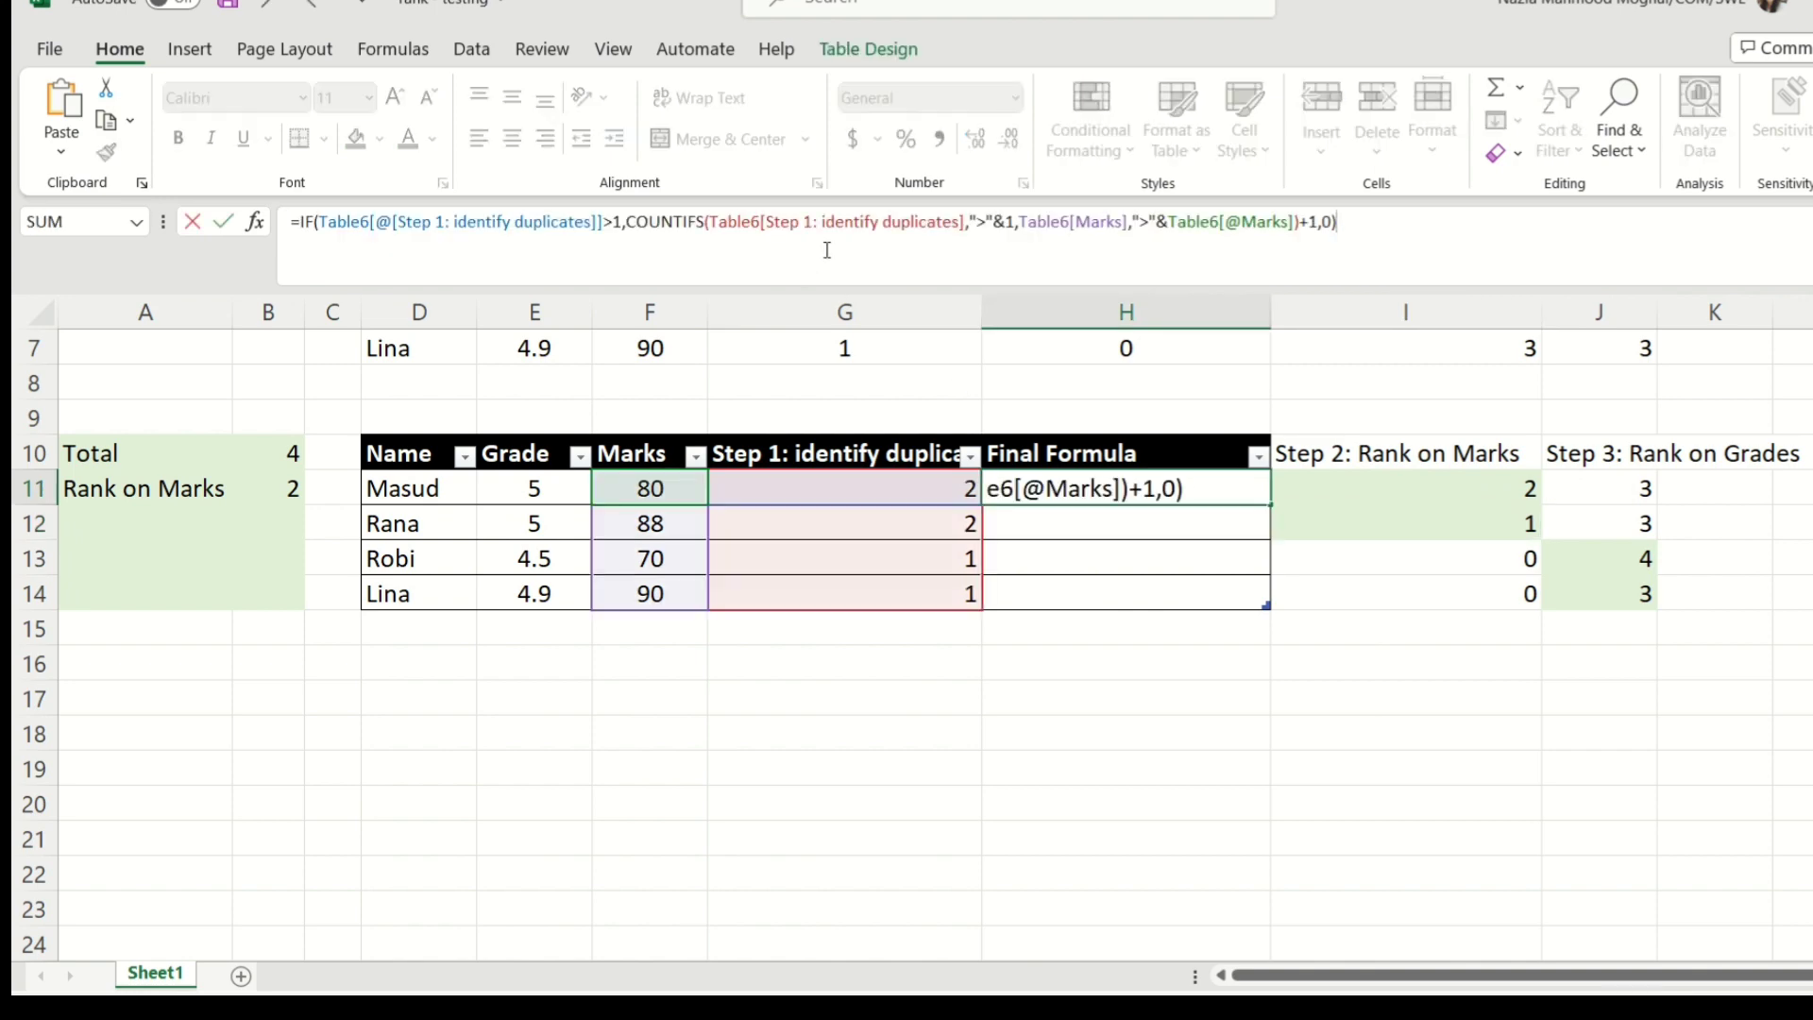
pyautogui.press('Return')
# Step: Append J11's Step 3 COUNTIFS part inside the Final Formula's IF, giving ranks 2, 1, 4, 3
pyautogui.click(1607, 473)
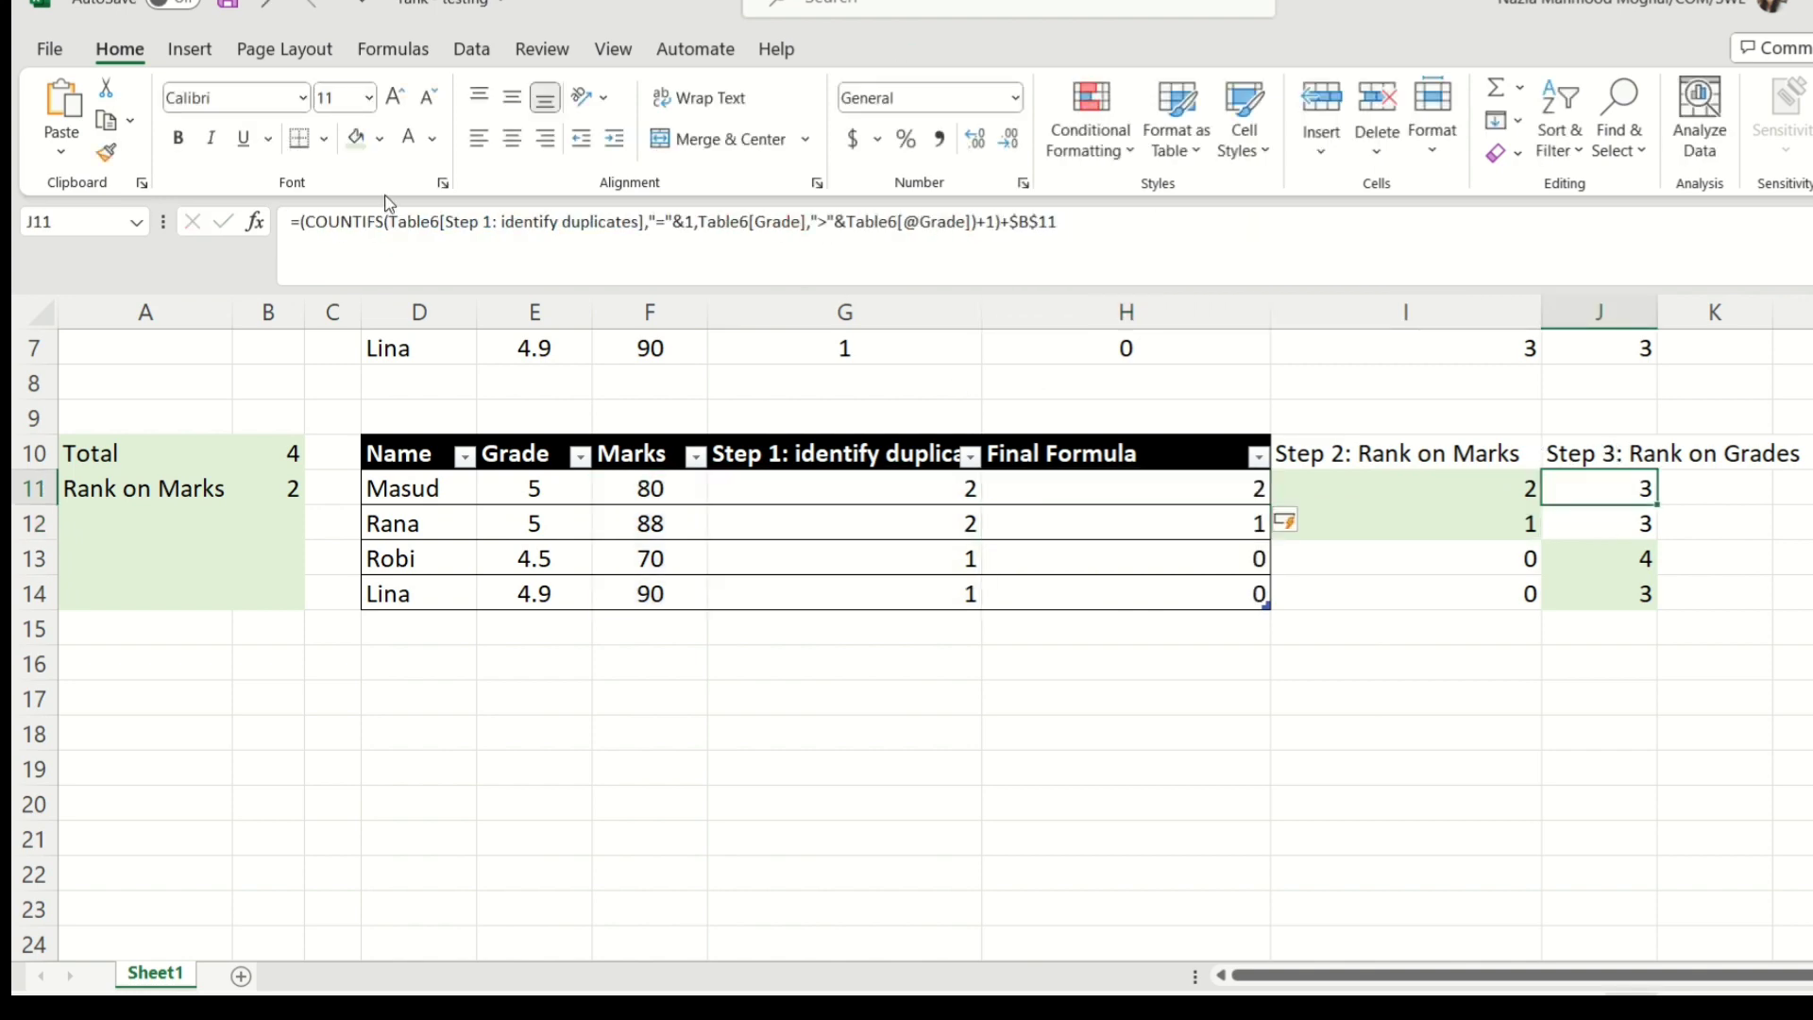
pyautogui.click(292, 238)
pyautogui.moveTo(298, 226); pyautogui.dragTo(1191, 265)
pyautogui.press('Escape')
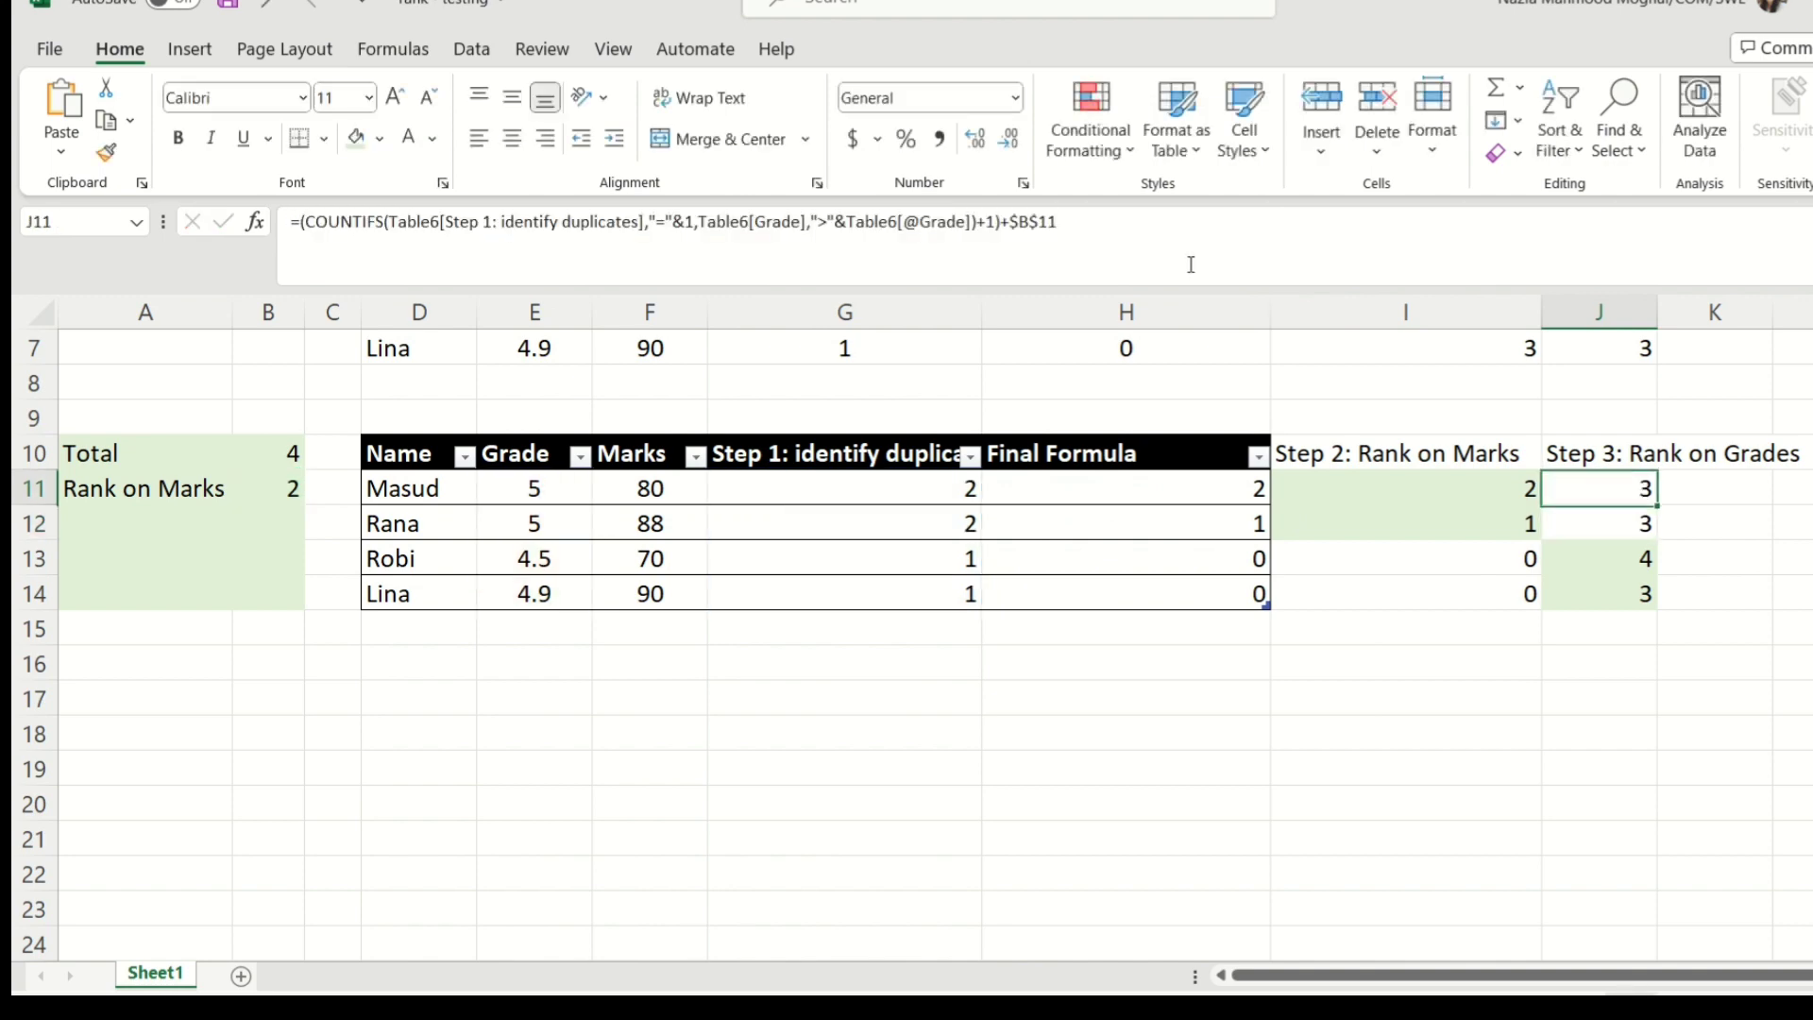
pyautogui.press('Left')
pyautogui.press('Left')
pyautogui.click(1159, 219)
pyautogui.press('BackSpace')
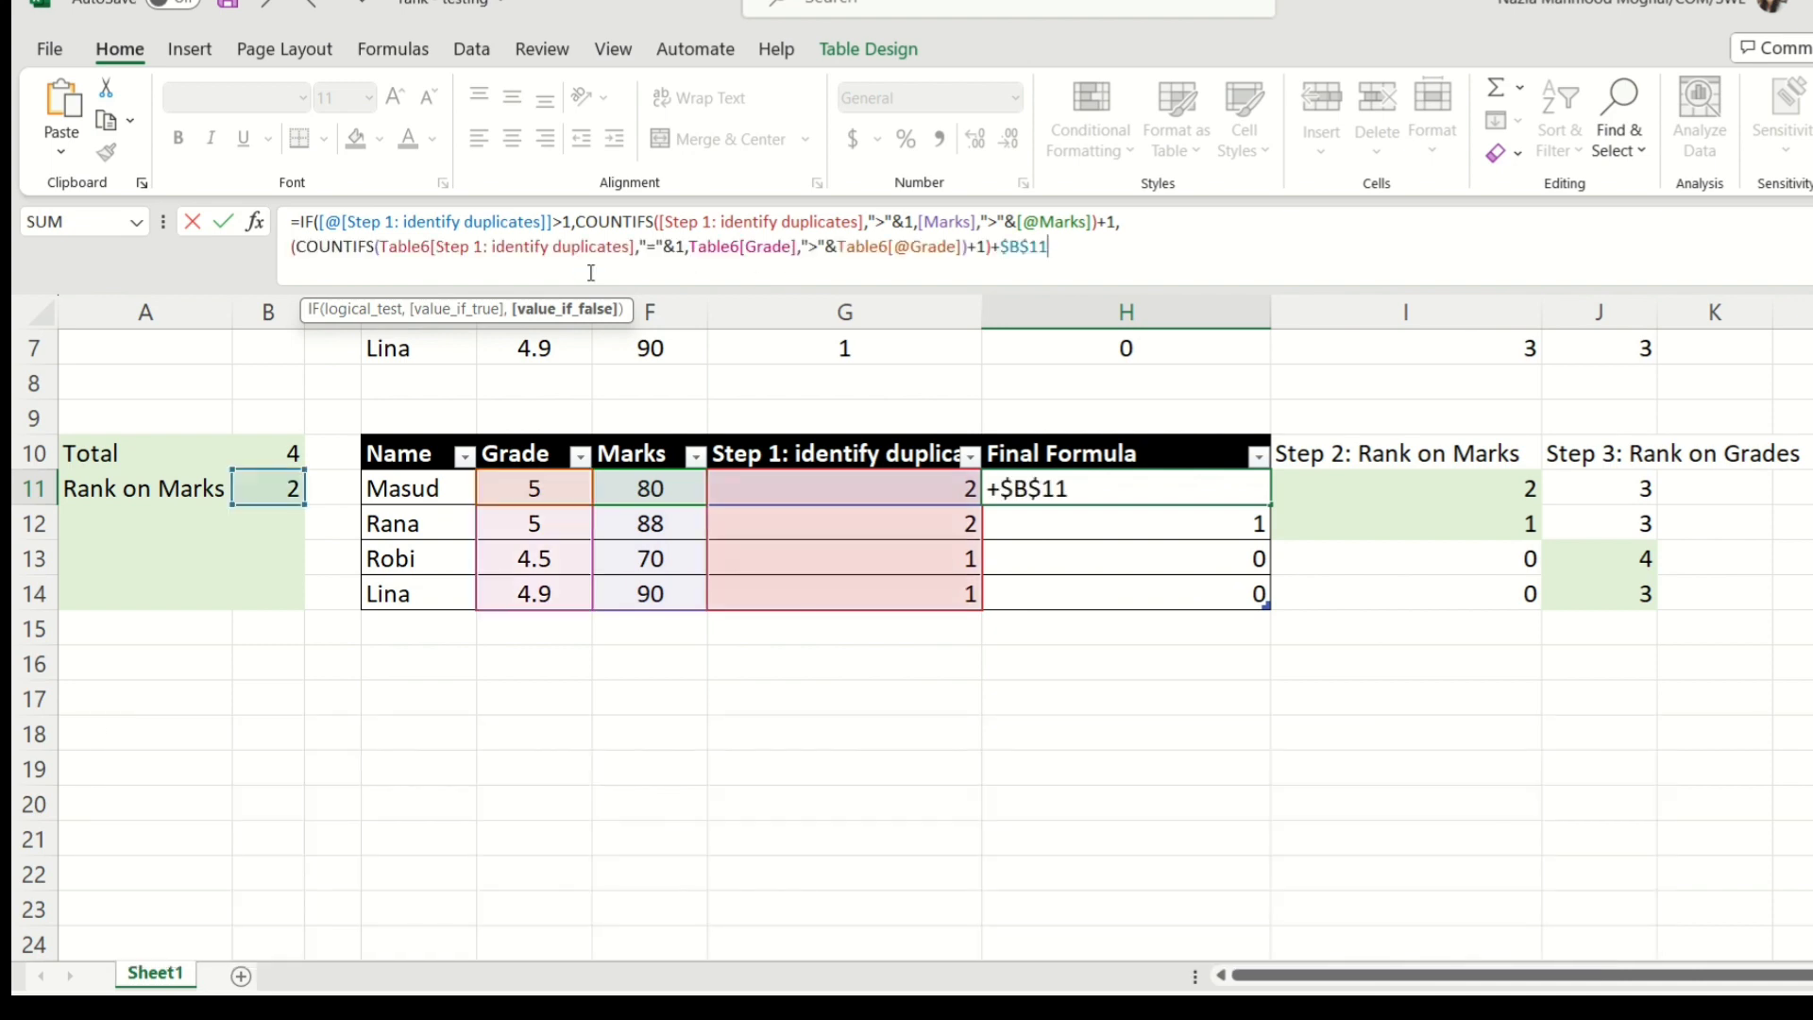
pyautogui.write(')')
pyautogui.press('Return')
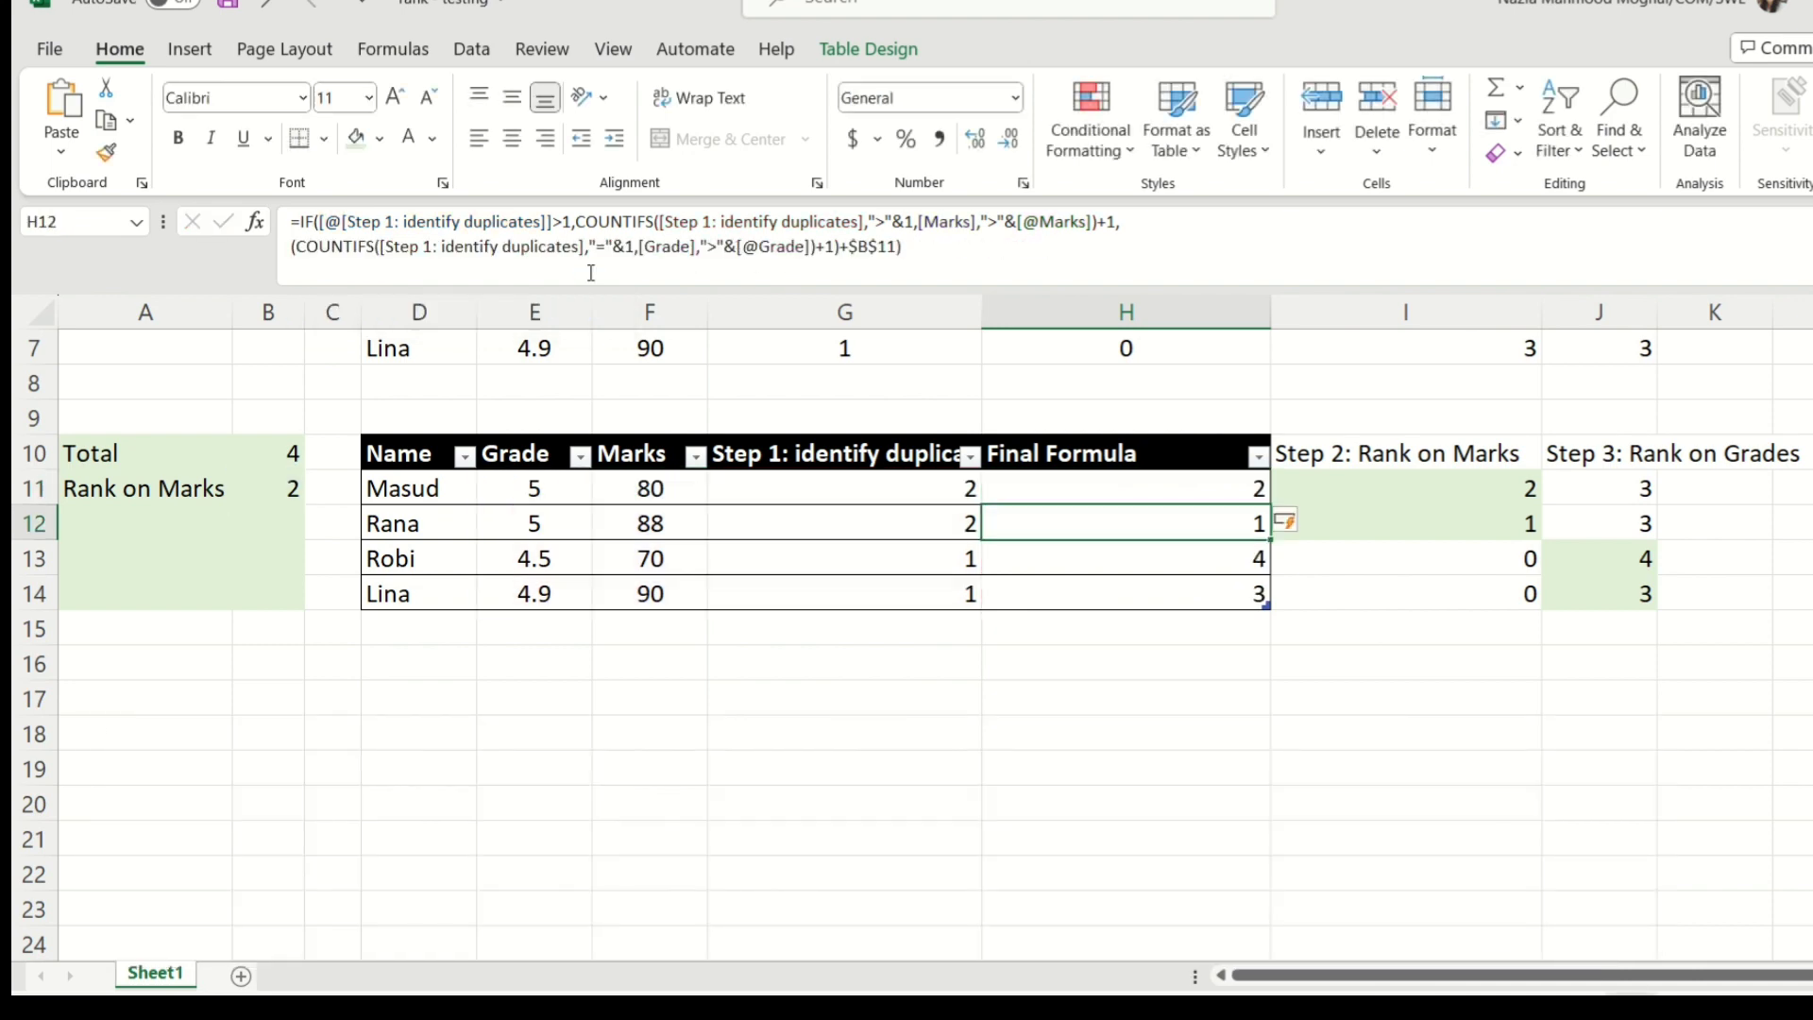
pyautogui.click(1367, 642)
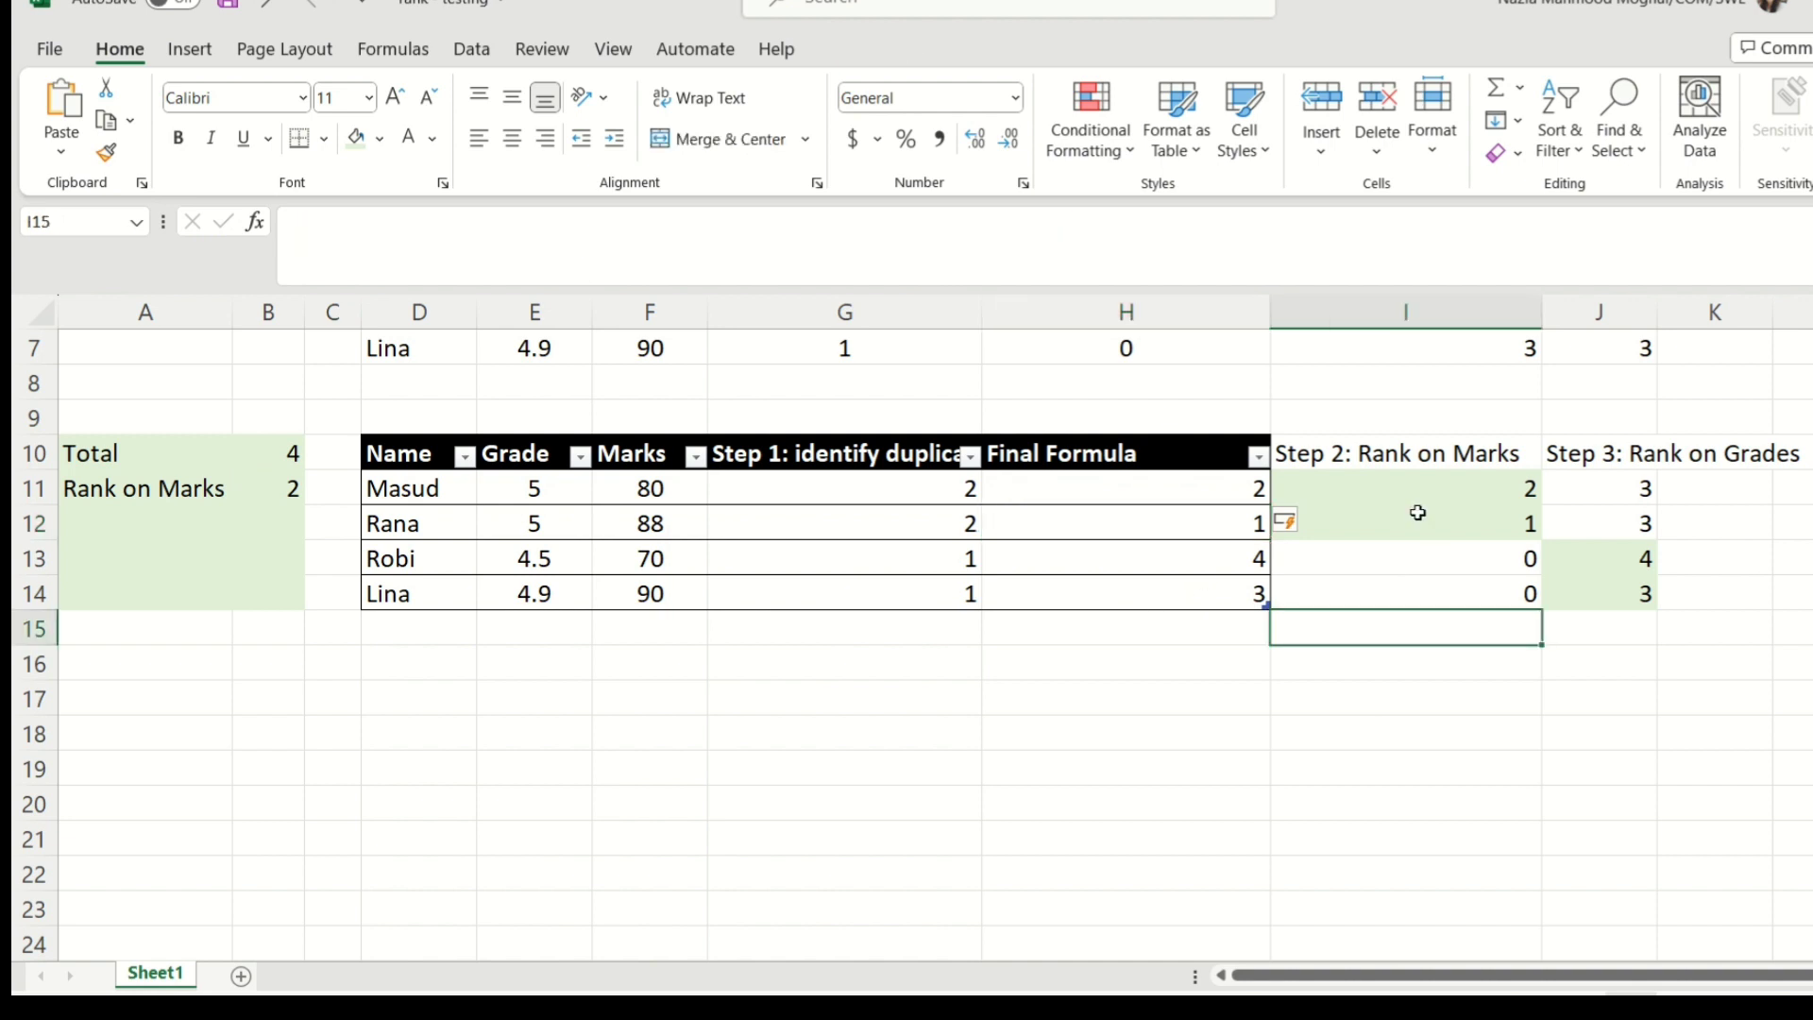
# Step: Clear the contents of the Step 2 and Step 3 helper columns I10:K15
pyautogui.click(1603, 733)
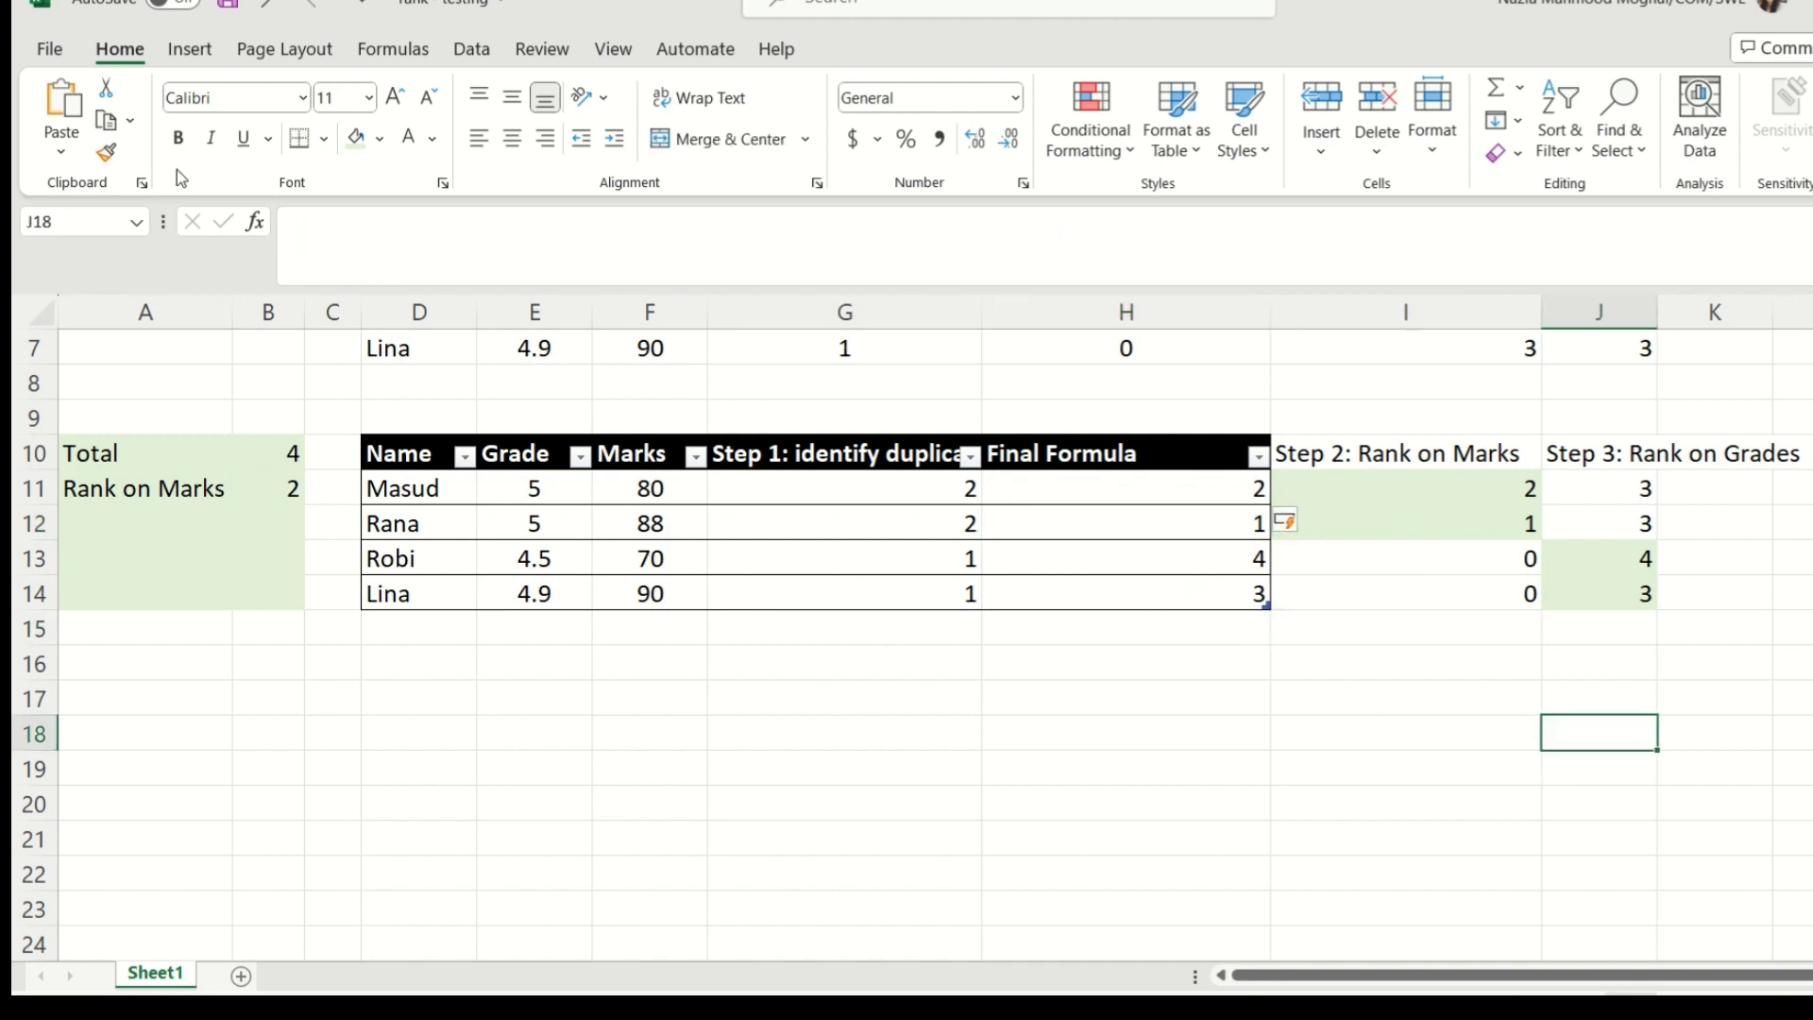
pyautogui.click(106, 152)
pyautogui.press('Escape')
pyautogui.click(1473, 455)
pyautogui.keyDown('shift'); pyautogui.click(1691, 648); pyautogui.keyUp('shift')
pyautogui.press('Delete')
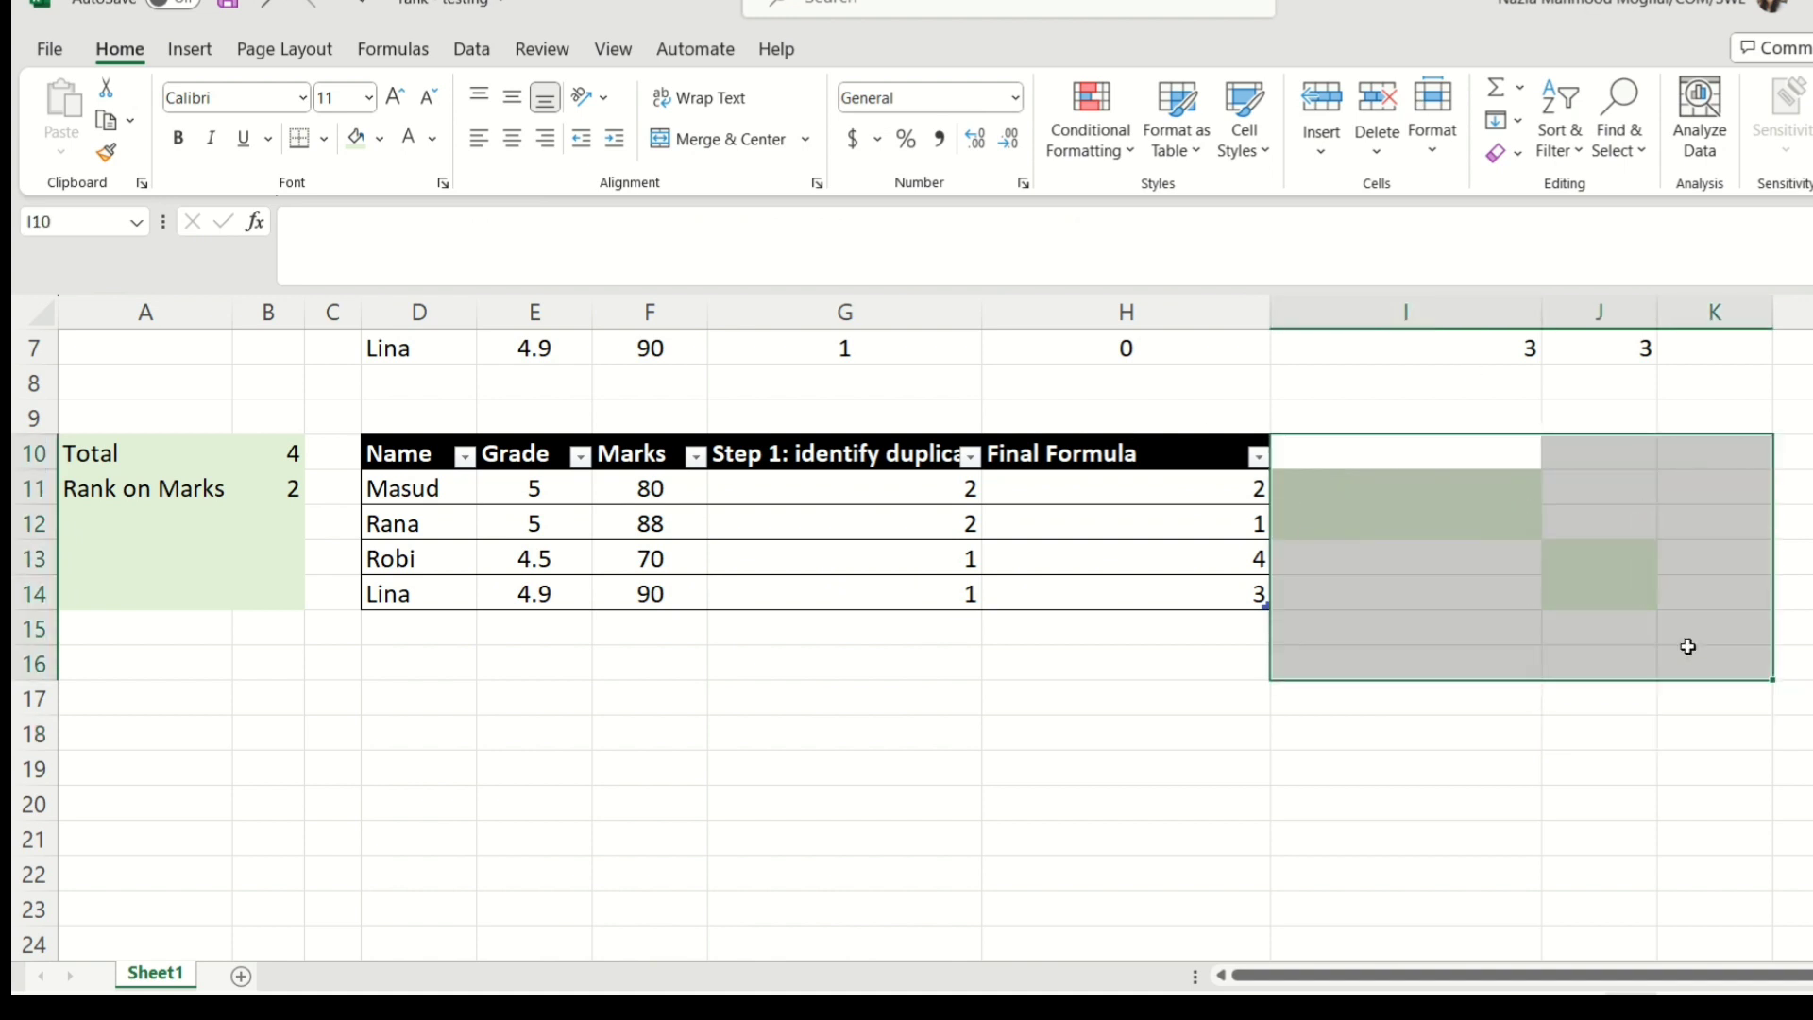
pyautogui.click(1499, 653)
# Step: Set the leftover green-shaded helper area to No Fill
pyautogui.moveTo(1429, 424); pyautogui.dragTo(1785, 636)
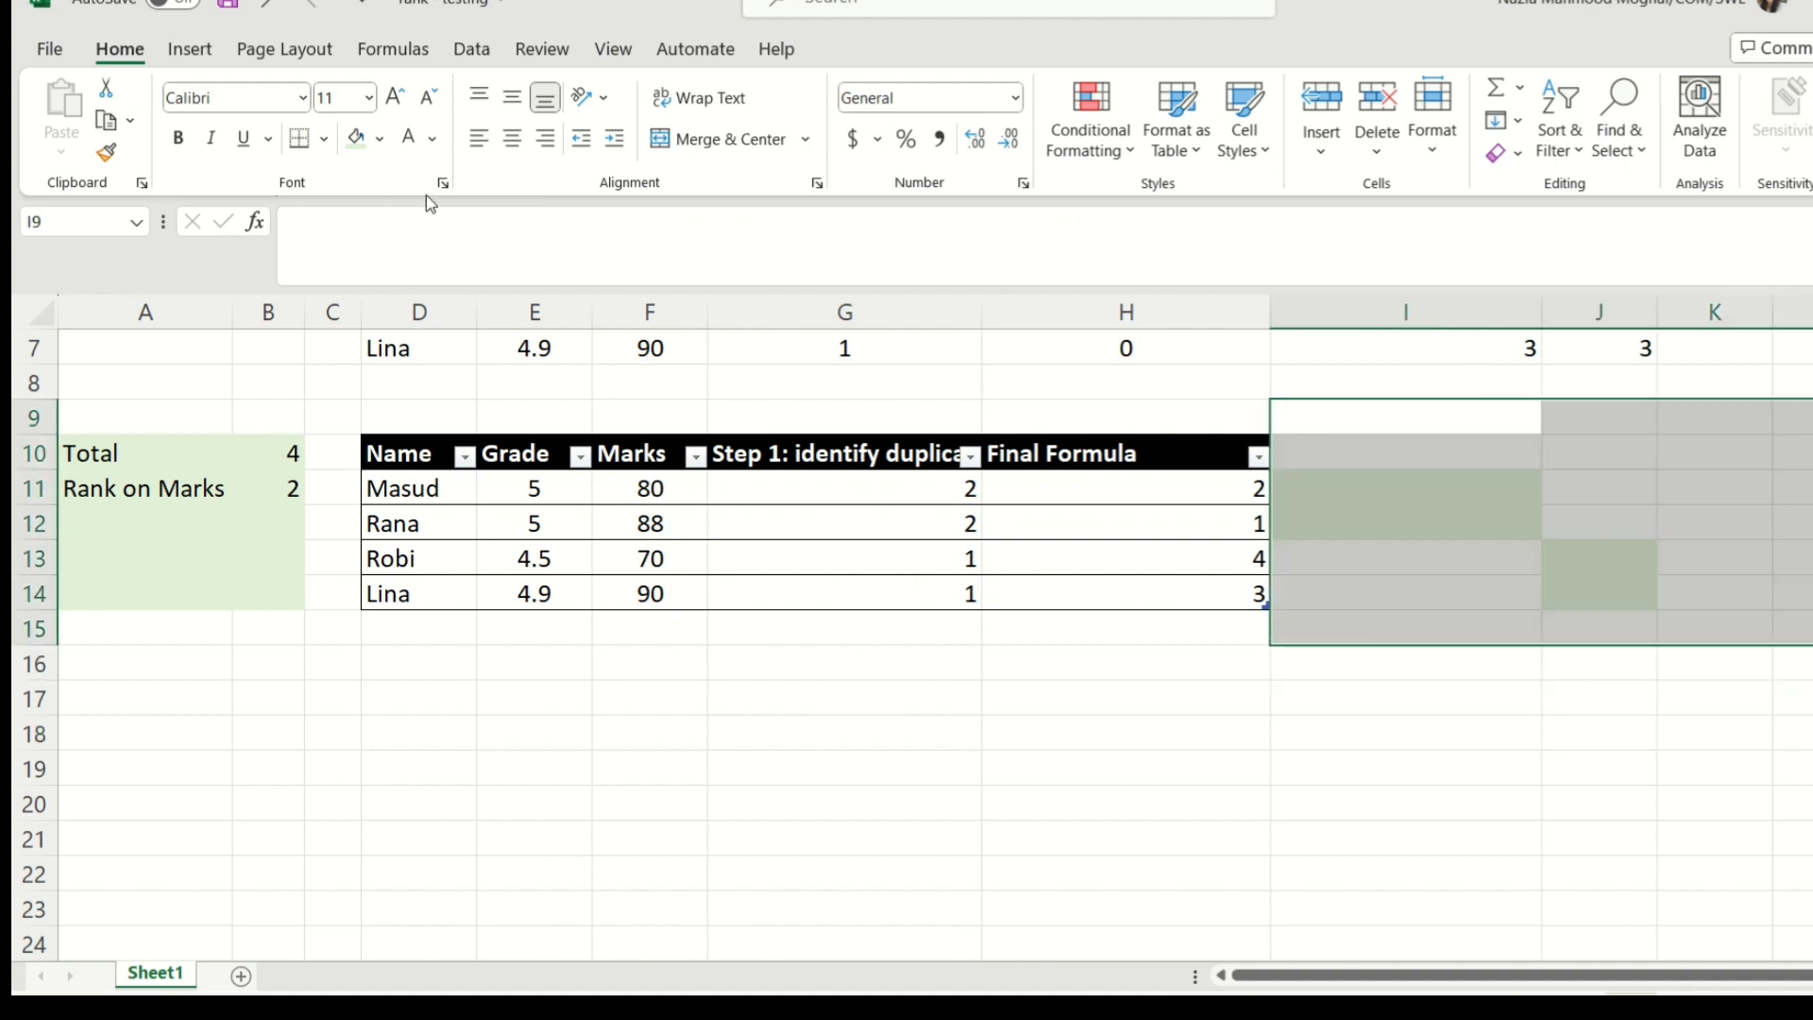
pyautogui.click(383, 141)
pyautogui.click(412, 423)
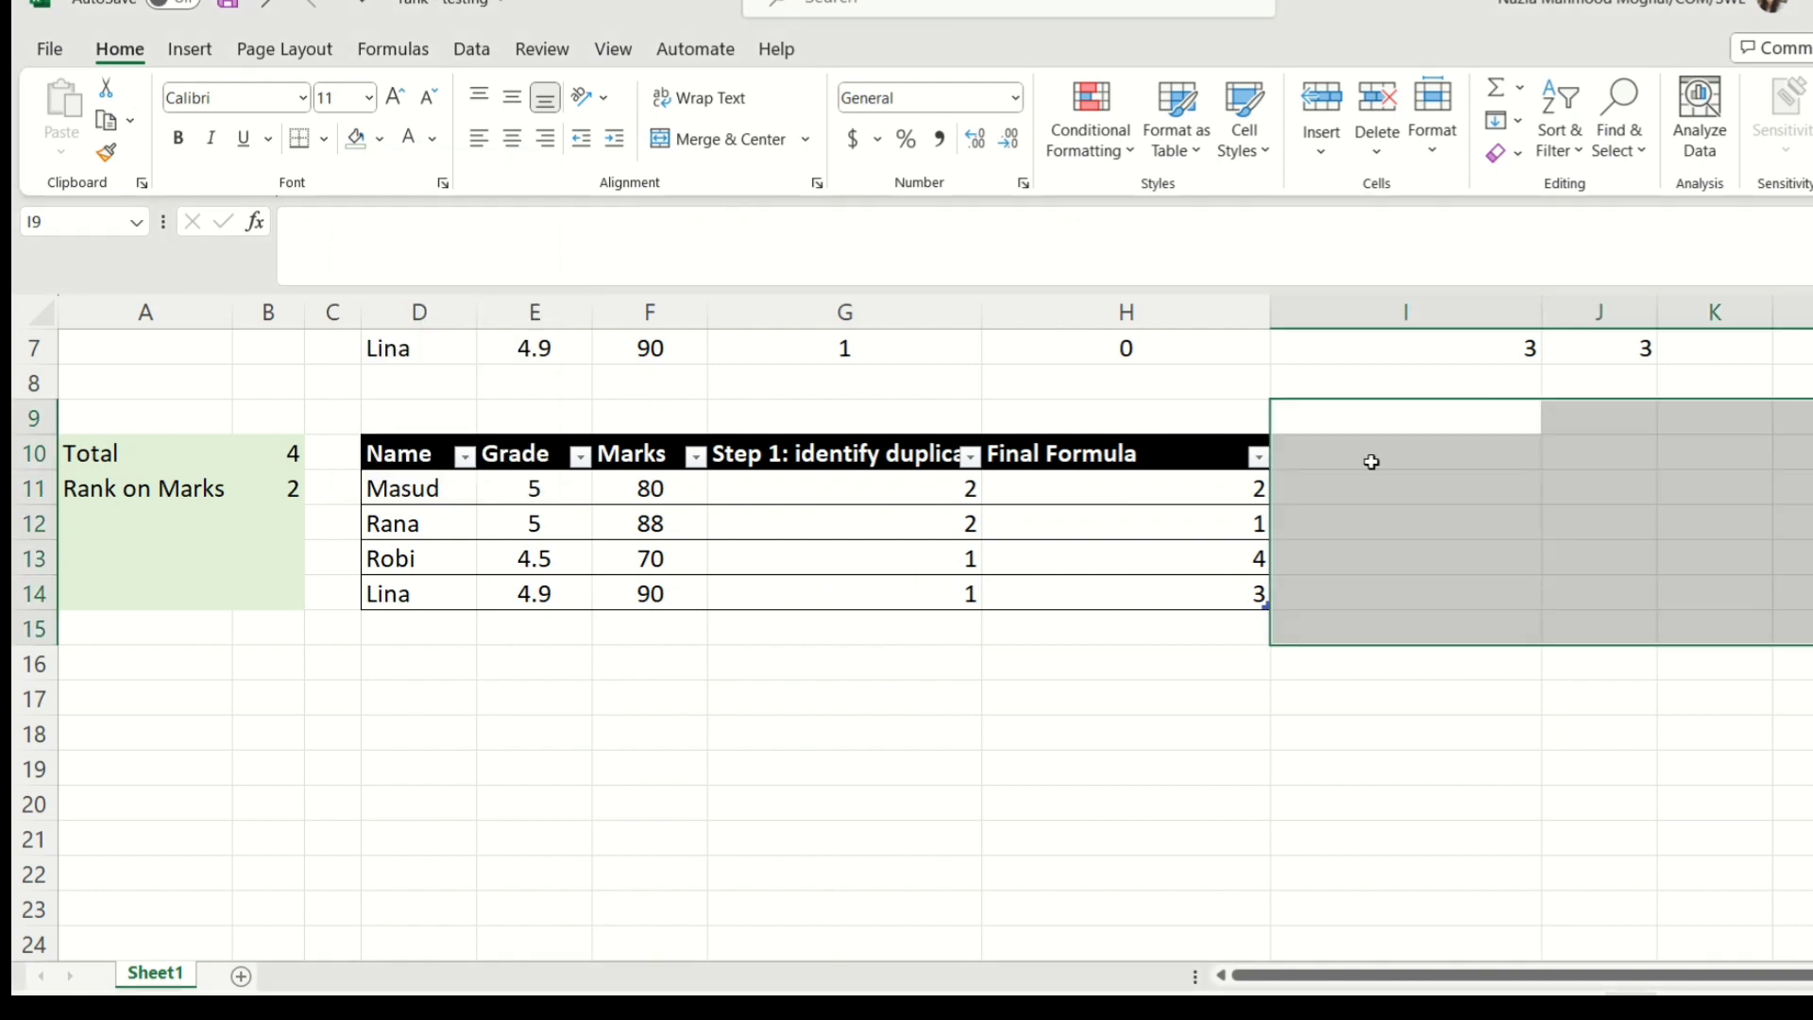
pyautogui.click(1436, 466)
pyautogui.click(1451, 499)
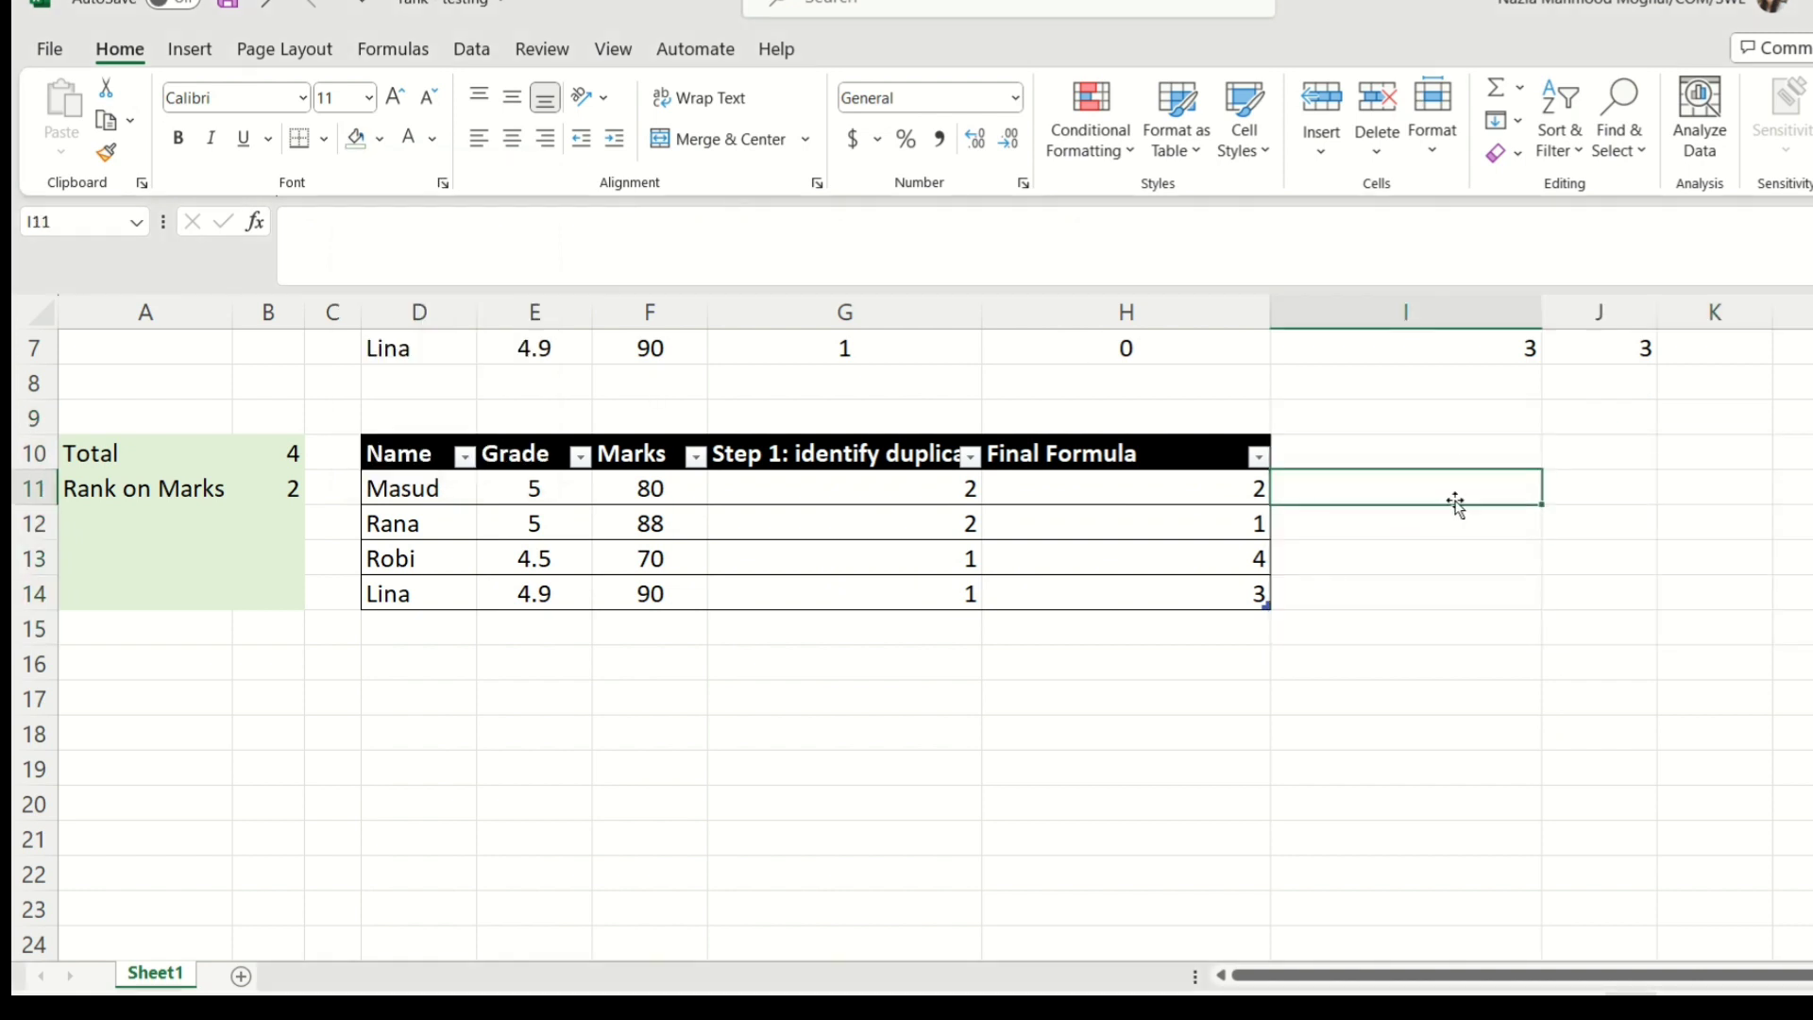
pyautogui.click(1313, 770)
# Step: Add a fifth student row with the student's name, grade 4.9 and marks 91
pyautogui.click(373, 635)
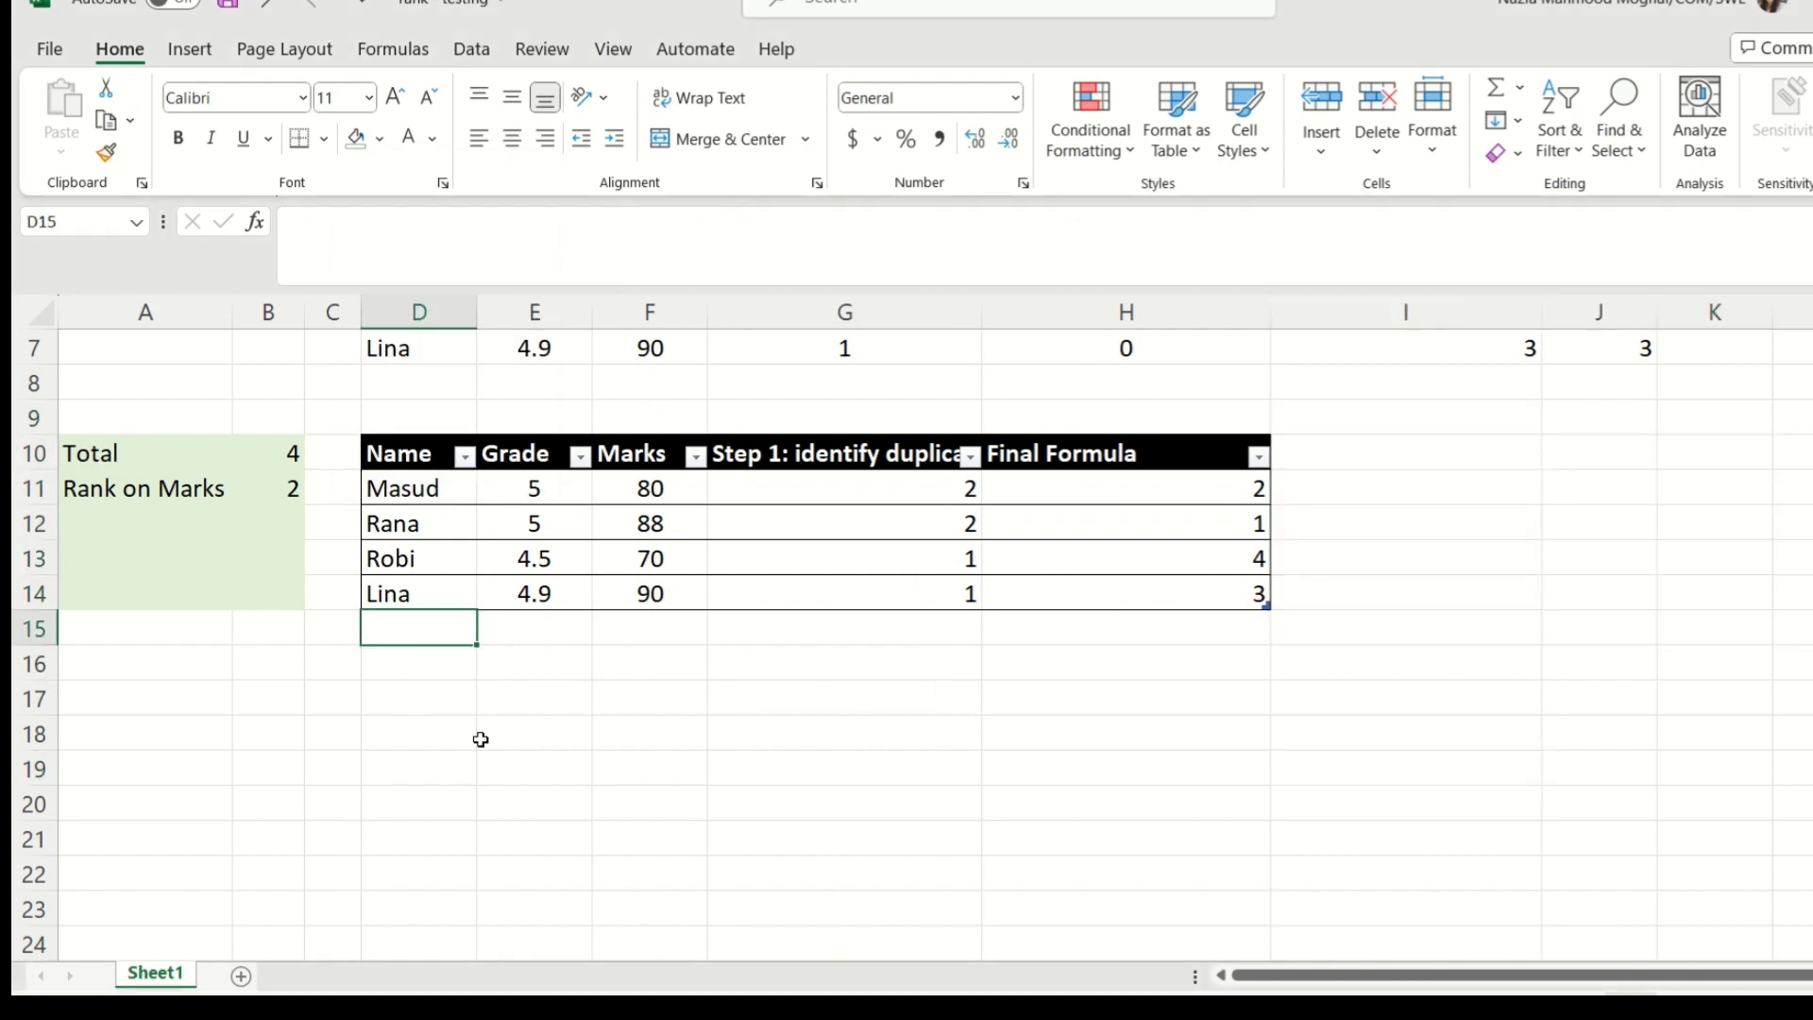
pyautogui.write('Nazia')
pyautogui.press('Tab')
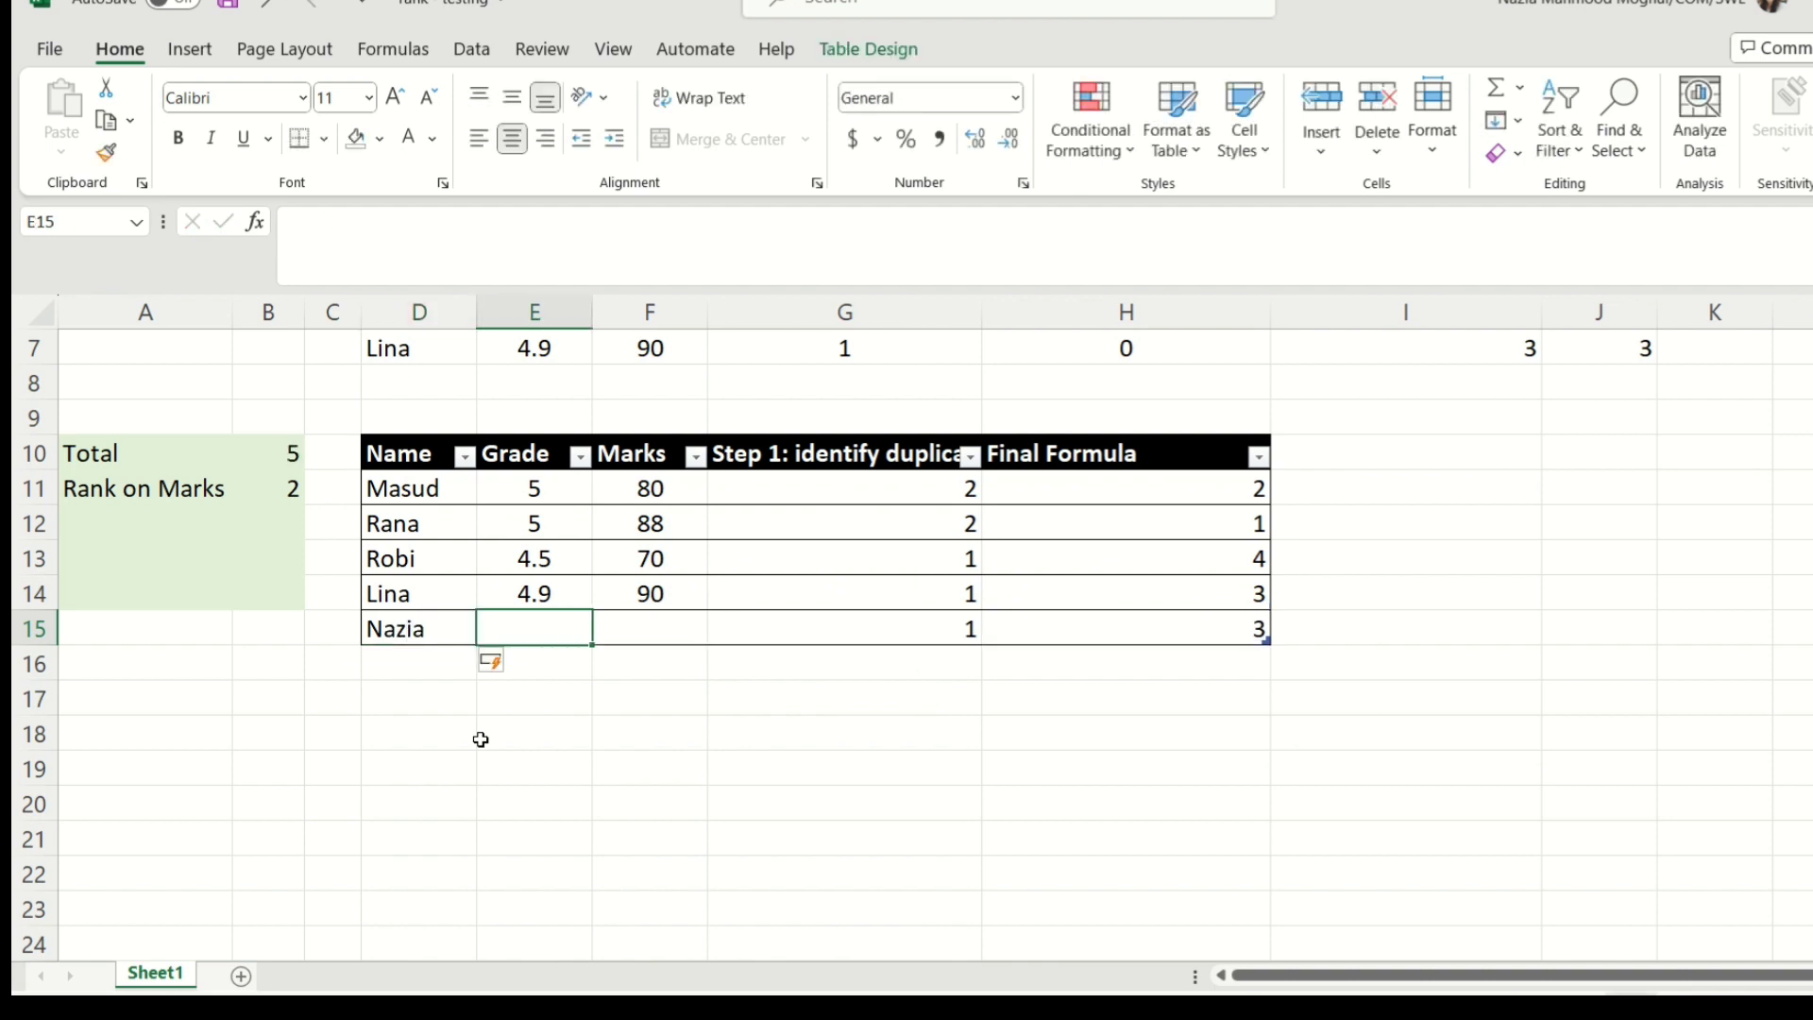
pyautogui.write('4.9')
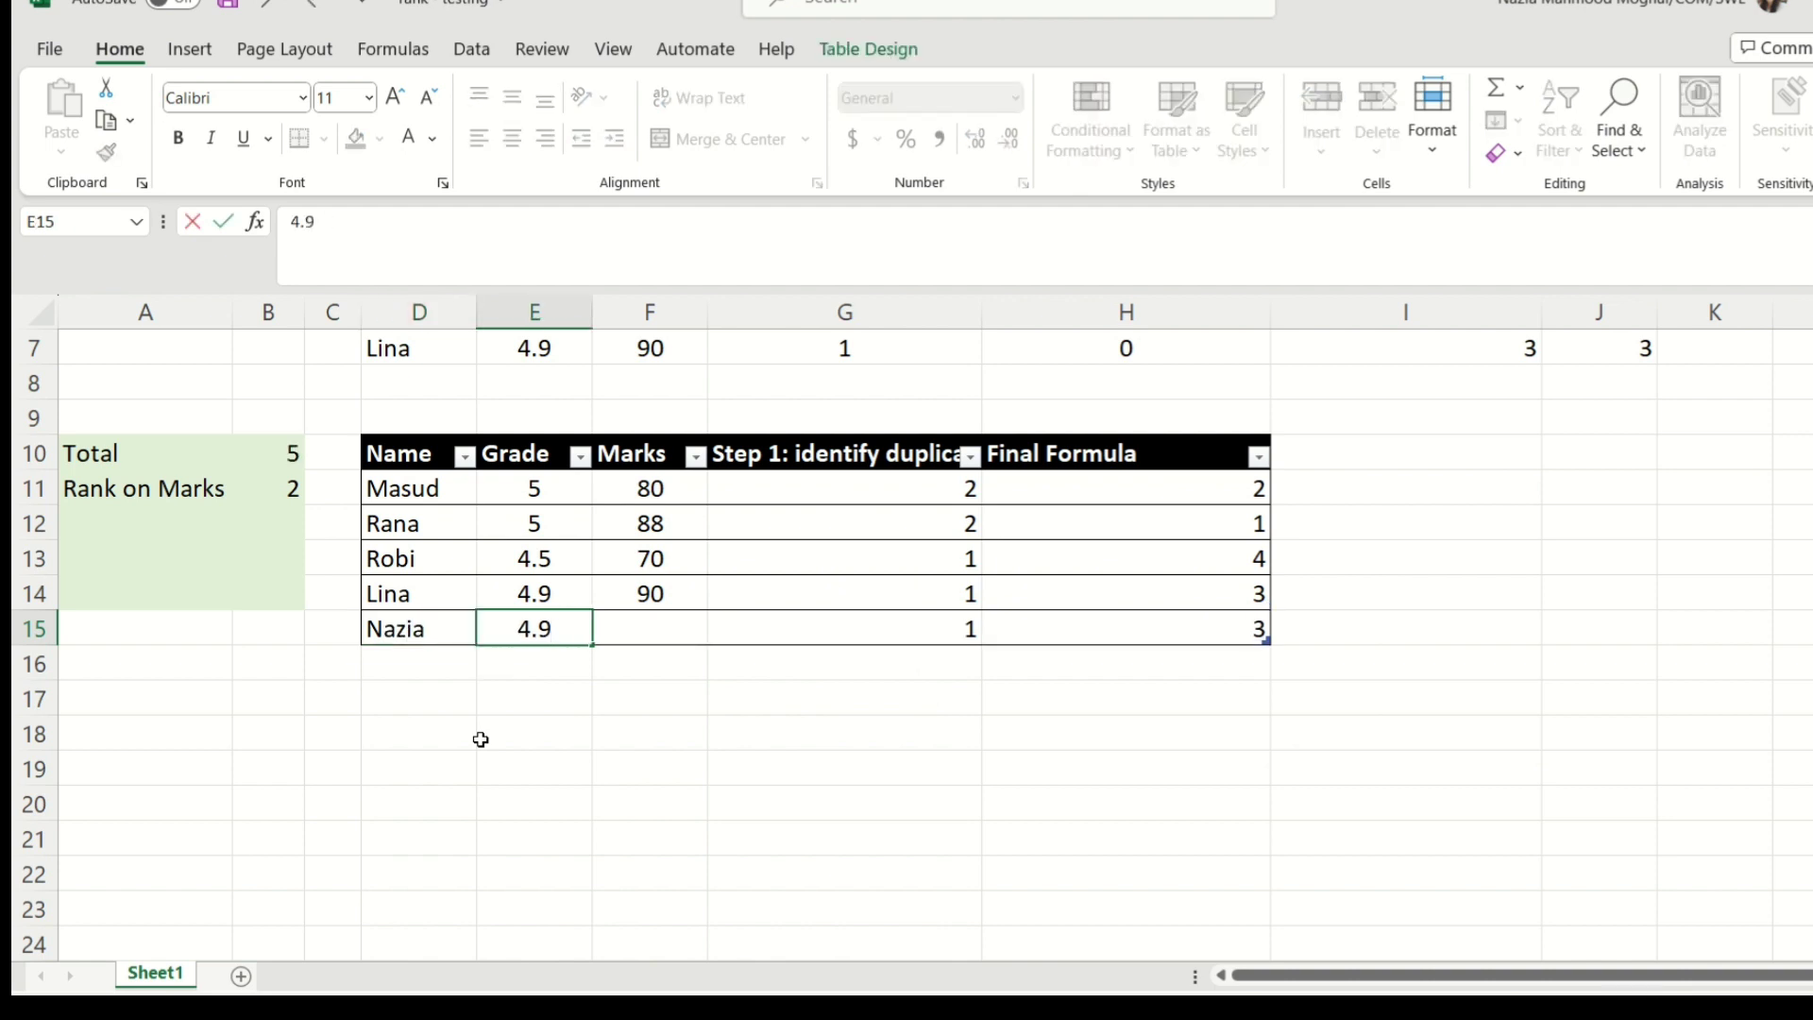
pyautogui.press('Tab')
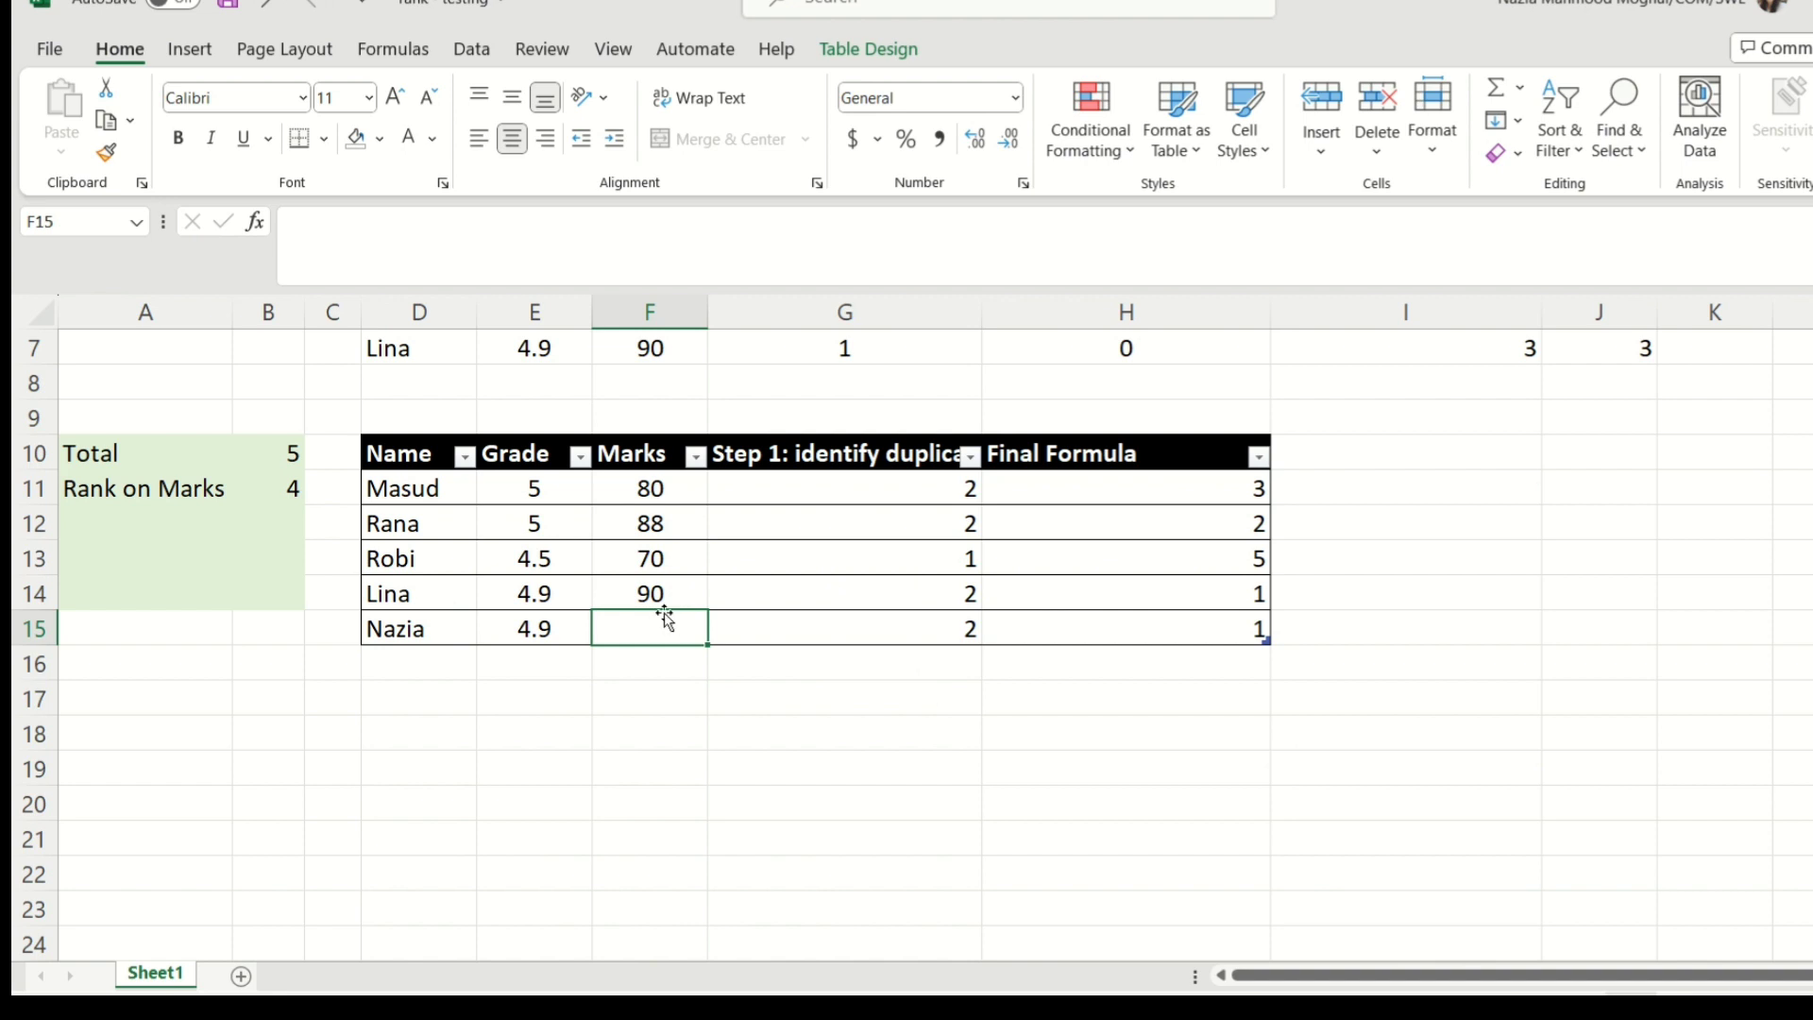
pyautogui.write('91')
pyautogui.press('Return')
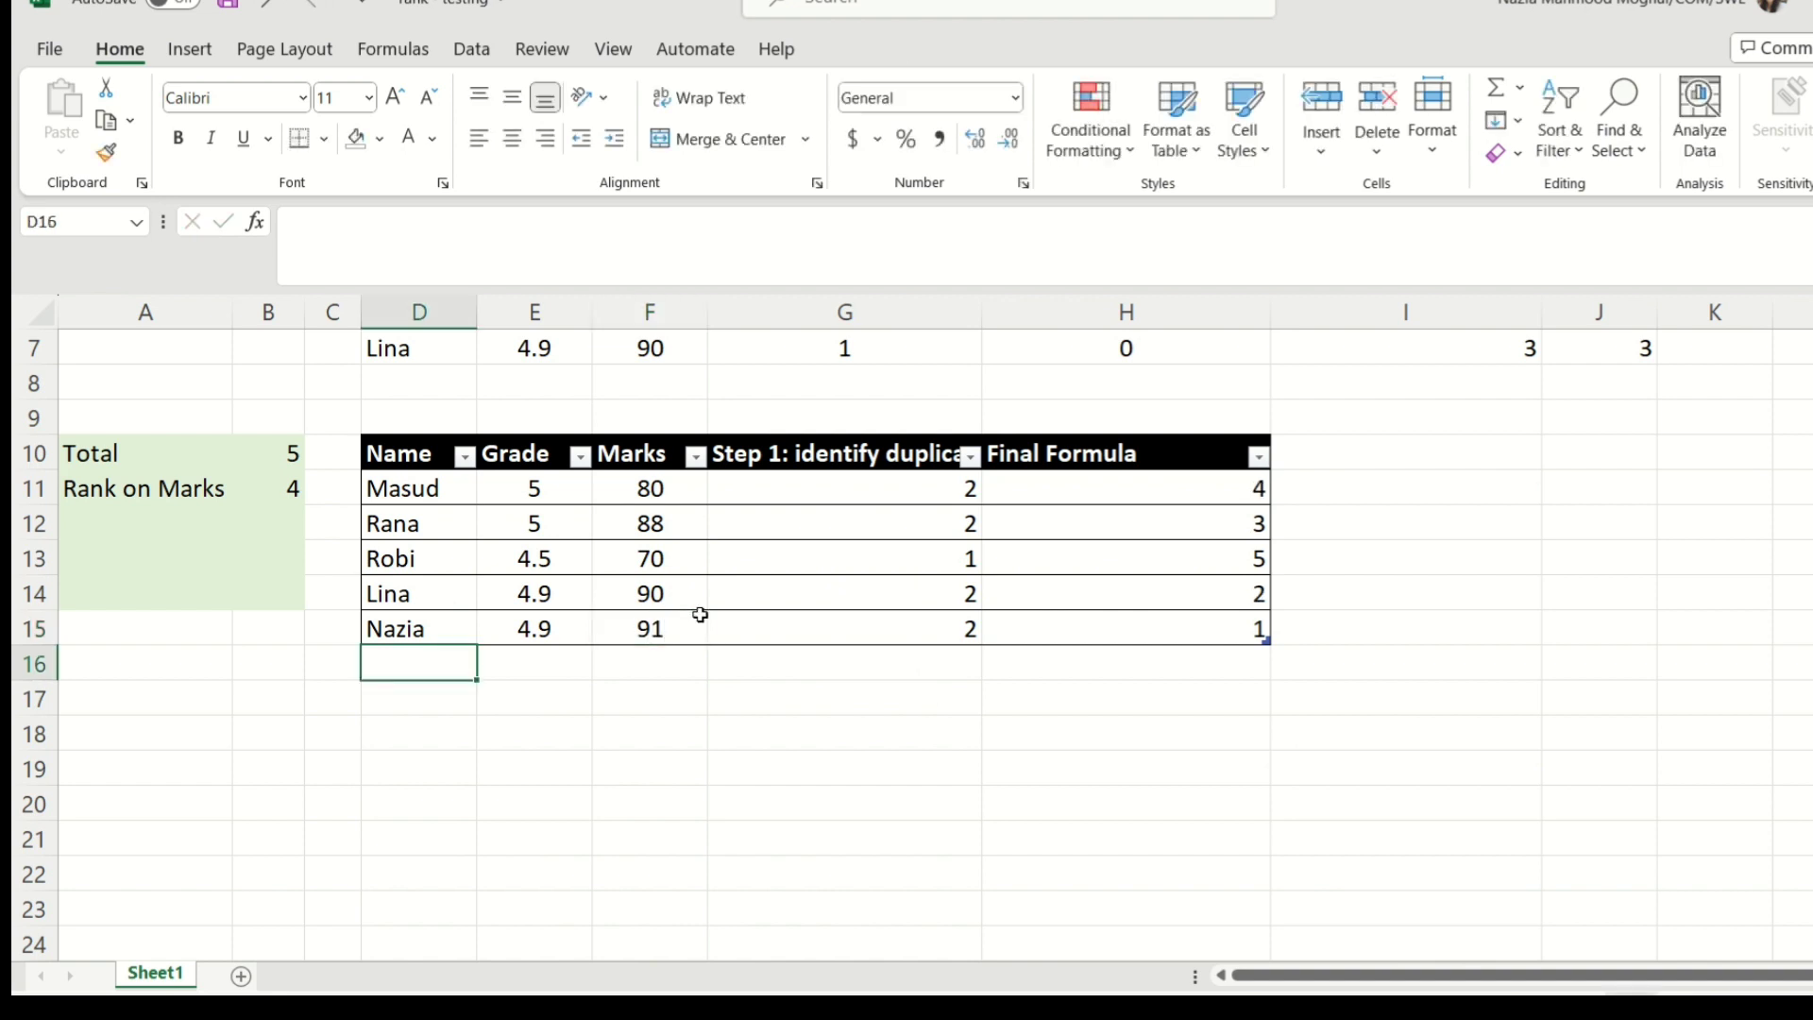
# Step: Check the Final Formula results now read 4, 3, 5, 2, 1
pyautogui.moveTo(1165, 473); pyautogui.dragTo(1247, 629)
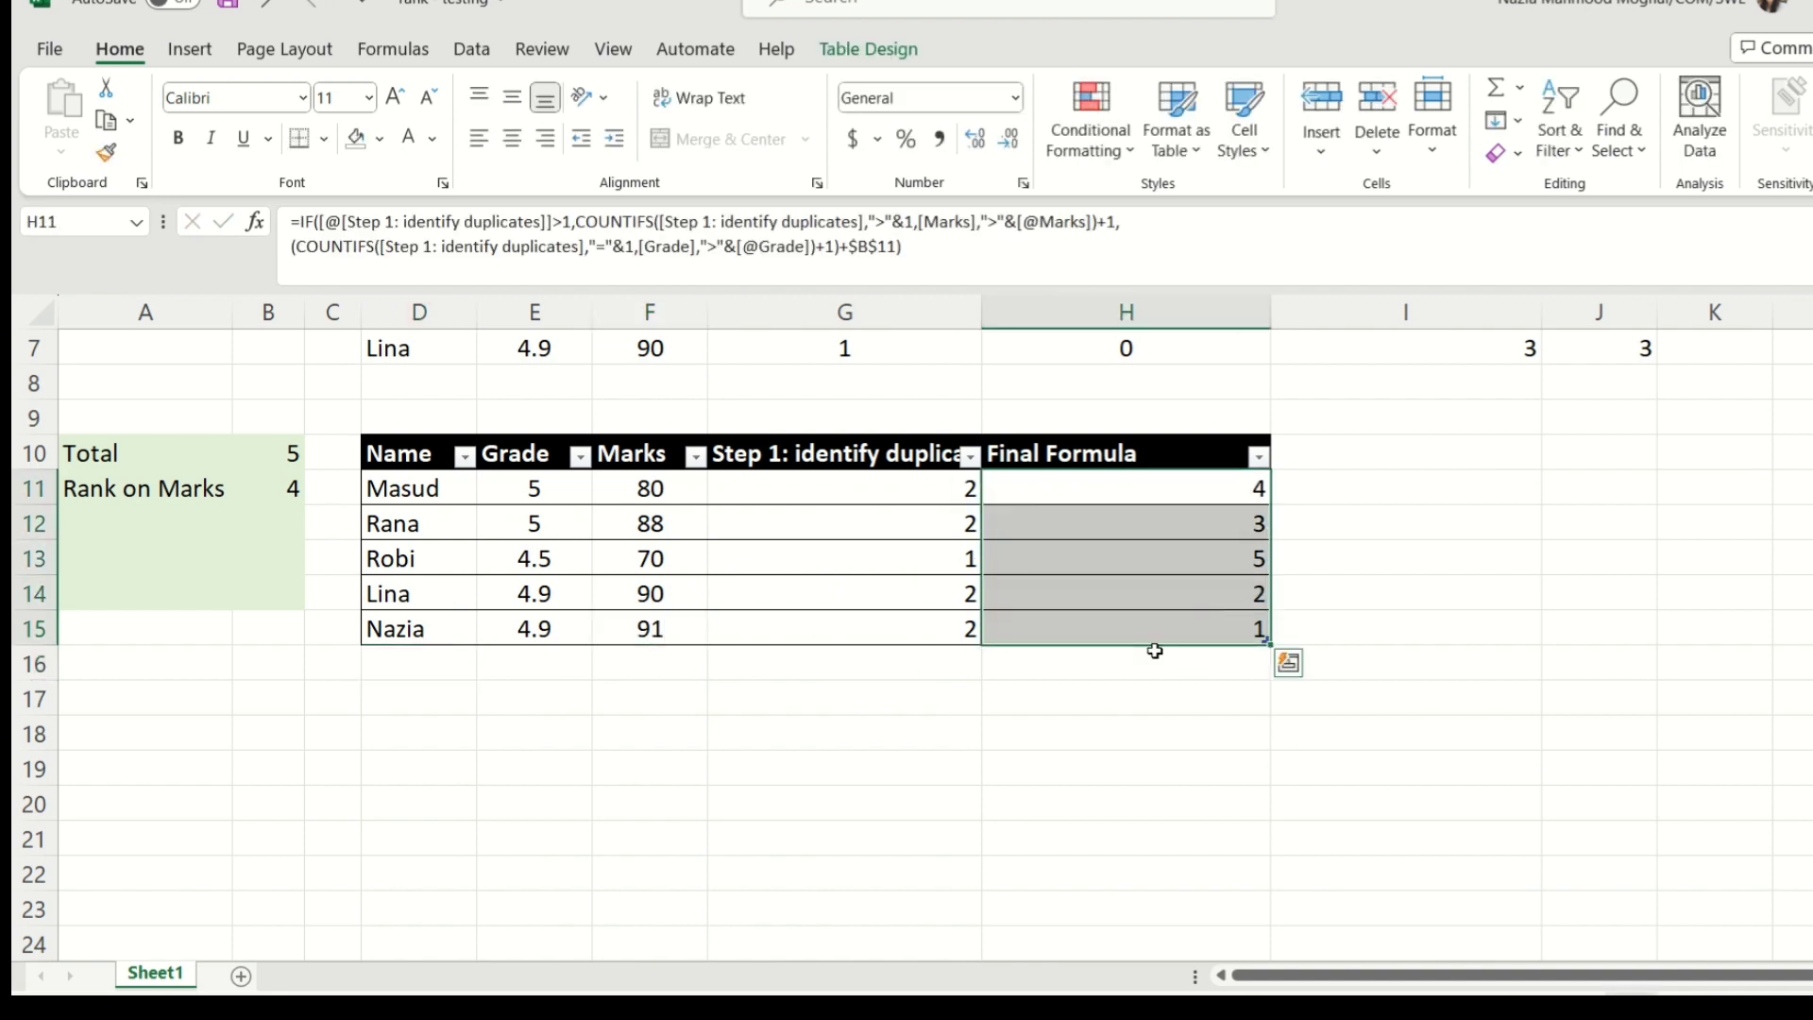
pyautogui.moveTo(746, 703); pyautogui.dragTo(733, 744)
pyautogui.click(734, 745)
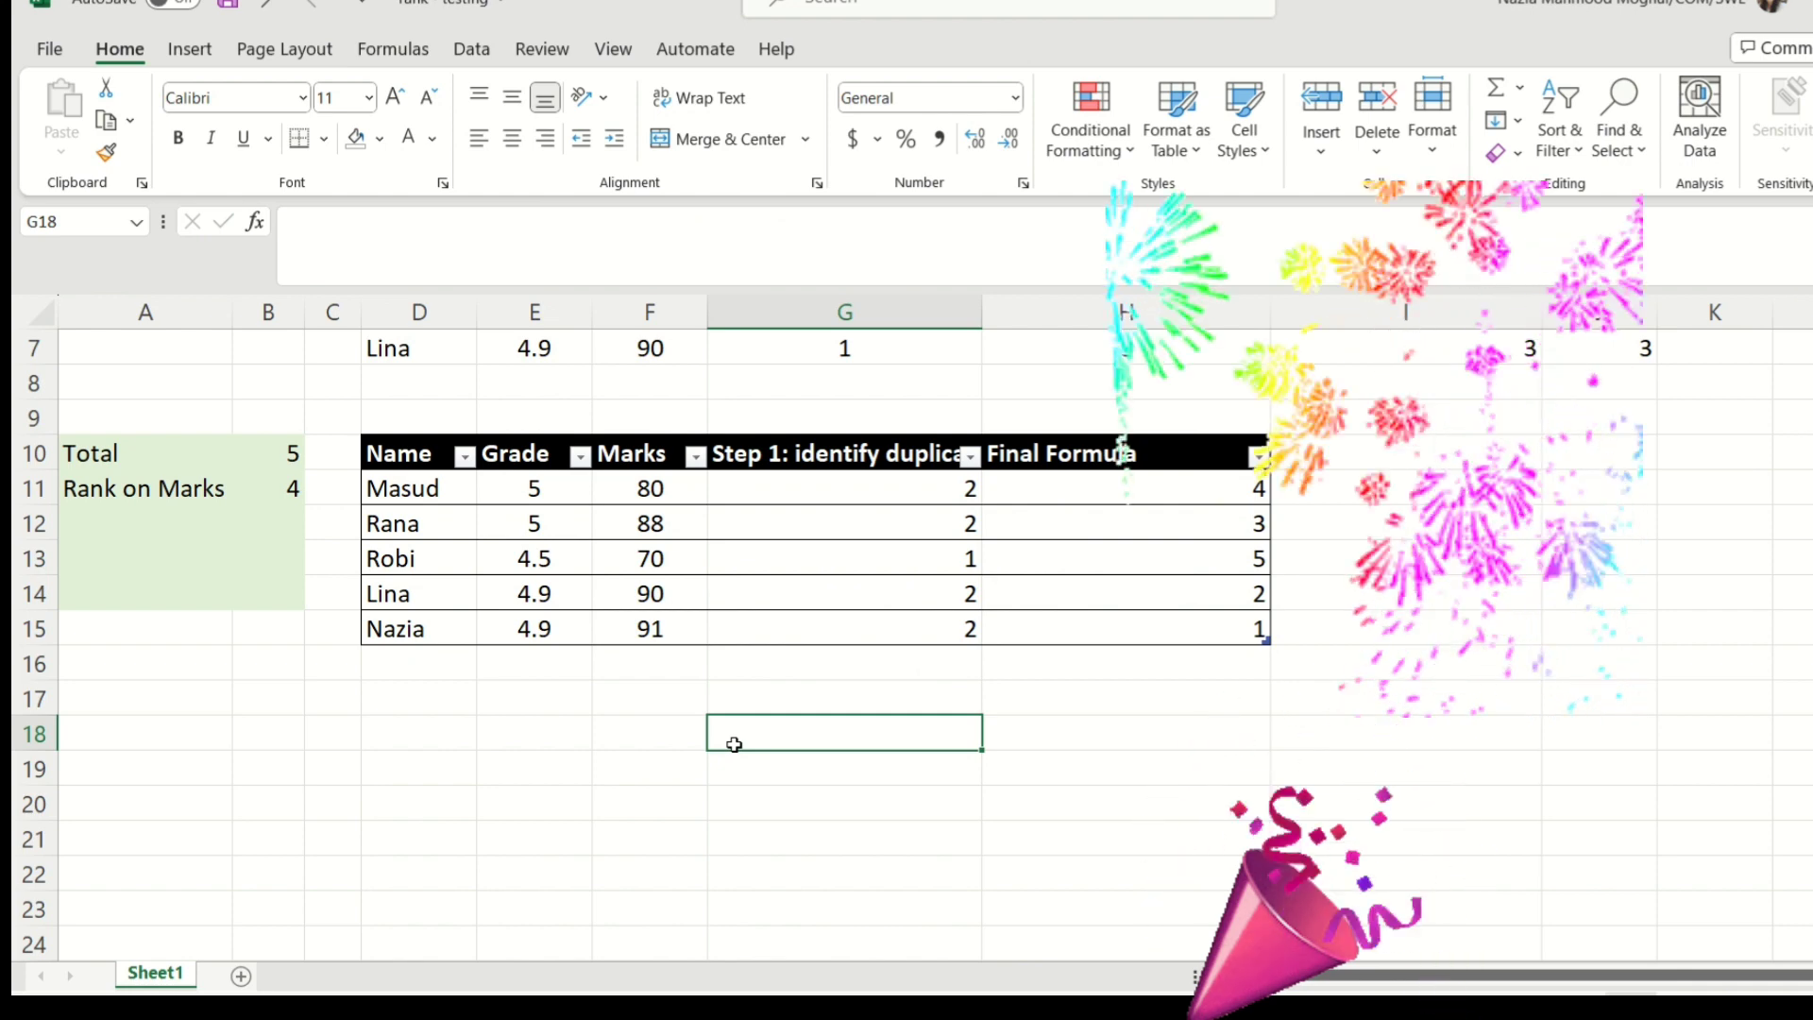